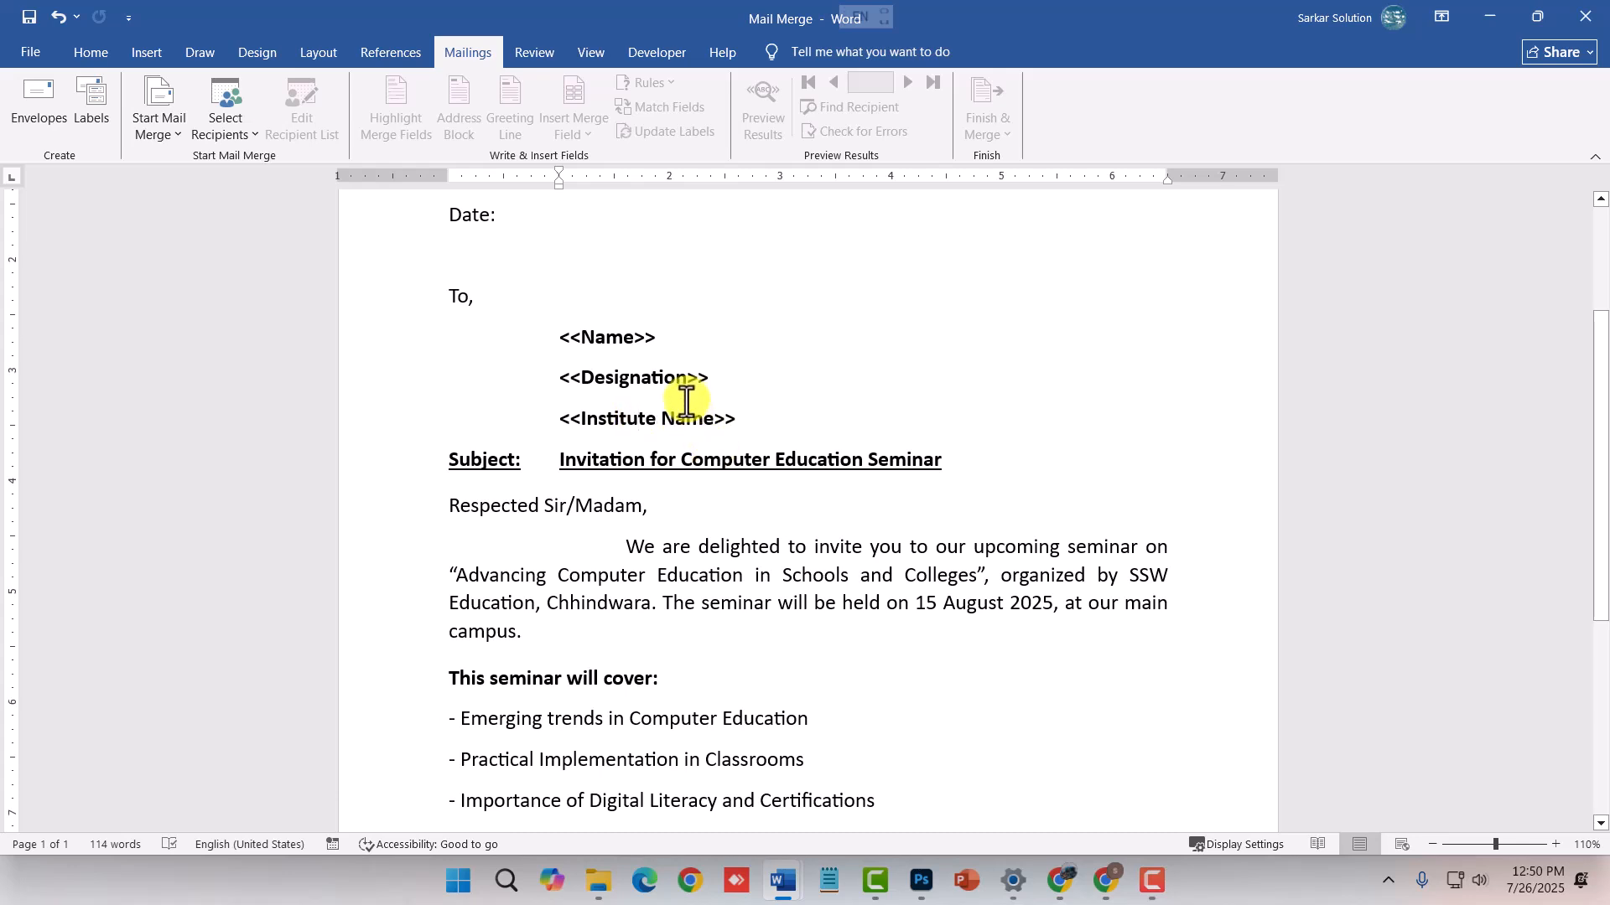
- Review the invitation letter's date line, recipient placeholders, subject and body text
left_click_drag(717, 413, 572, 338)
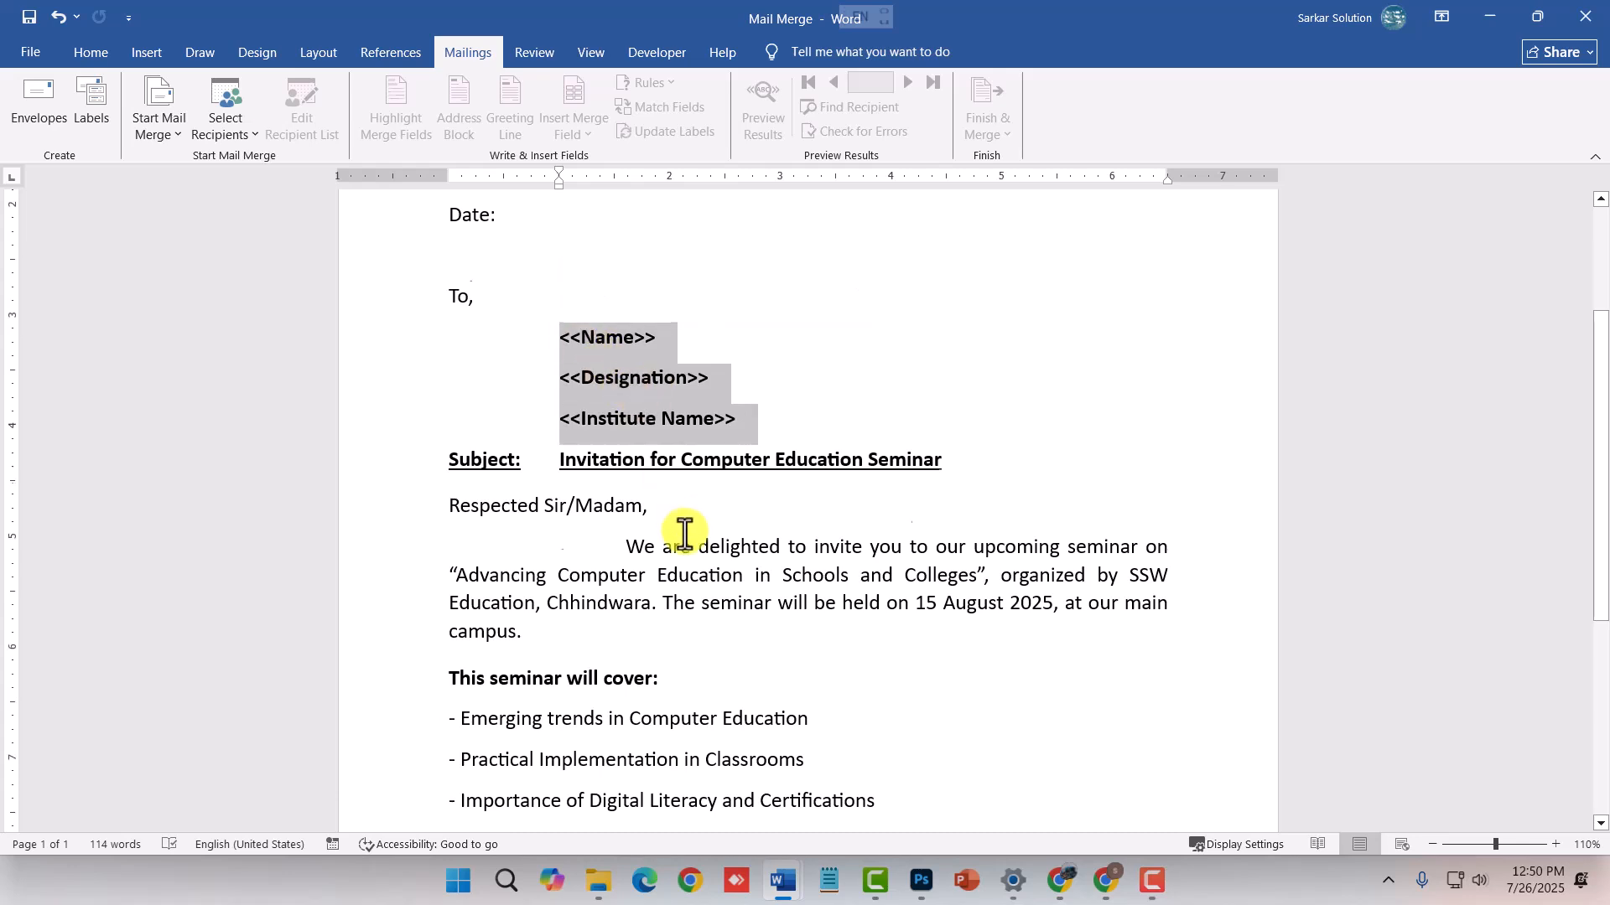
scroll(682, 532, "down", 5)
scroll(670, 612, "up", 7)
scroll(822, 780, "down", 3)
scroll(790, 640, "up", 6)
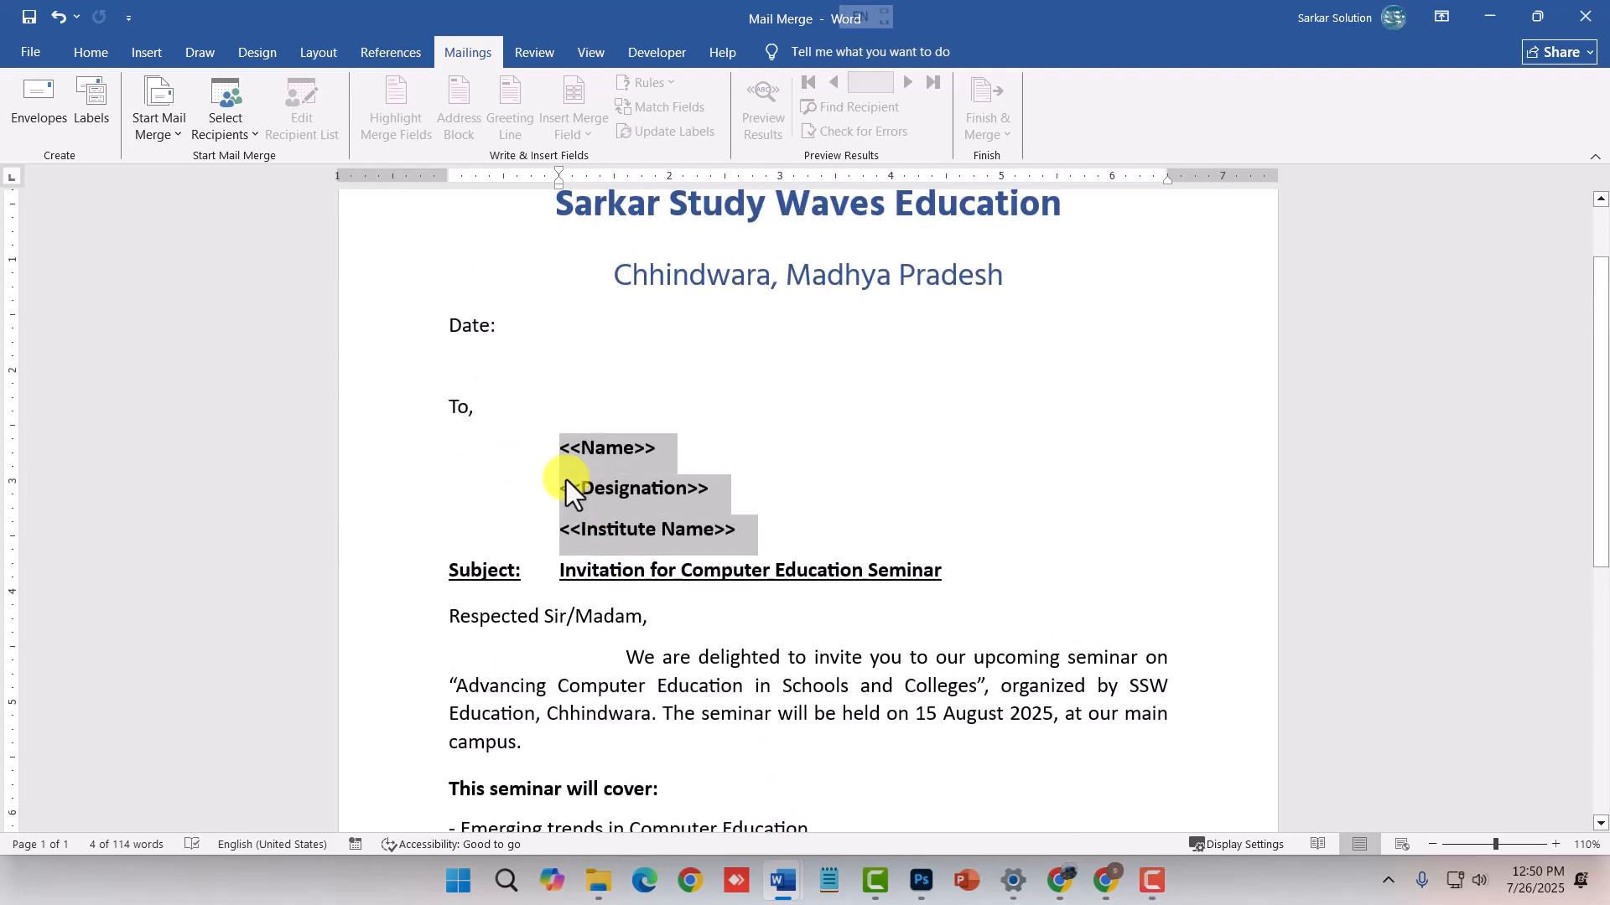
left_click(529, 303)
left_click(511, 329)
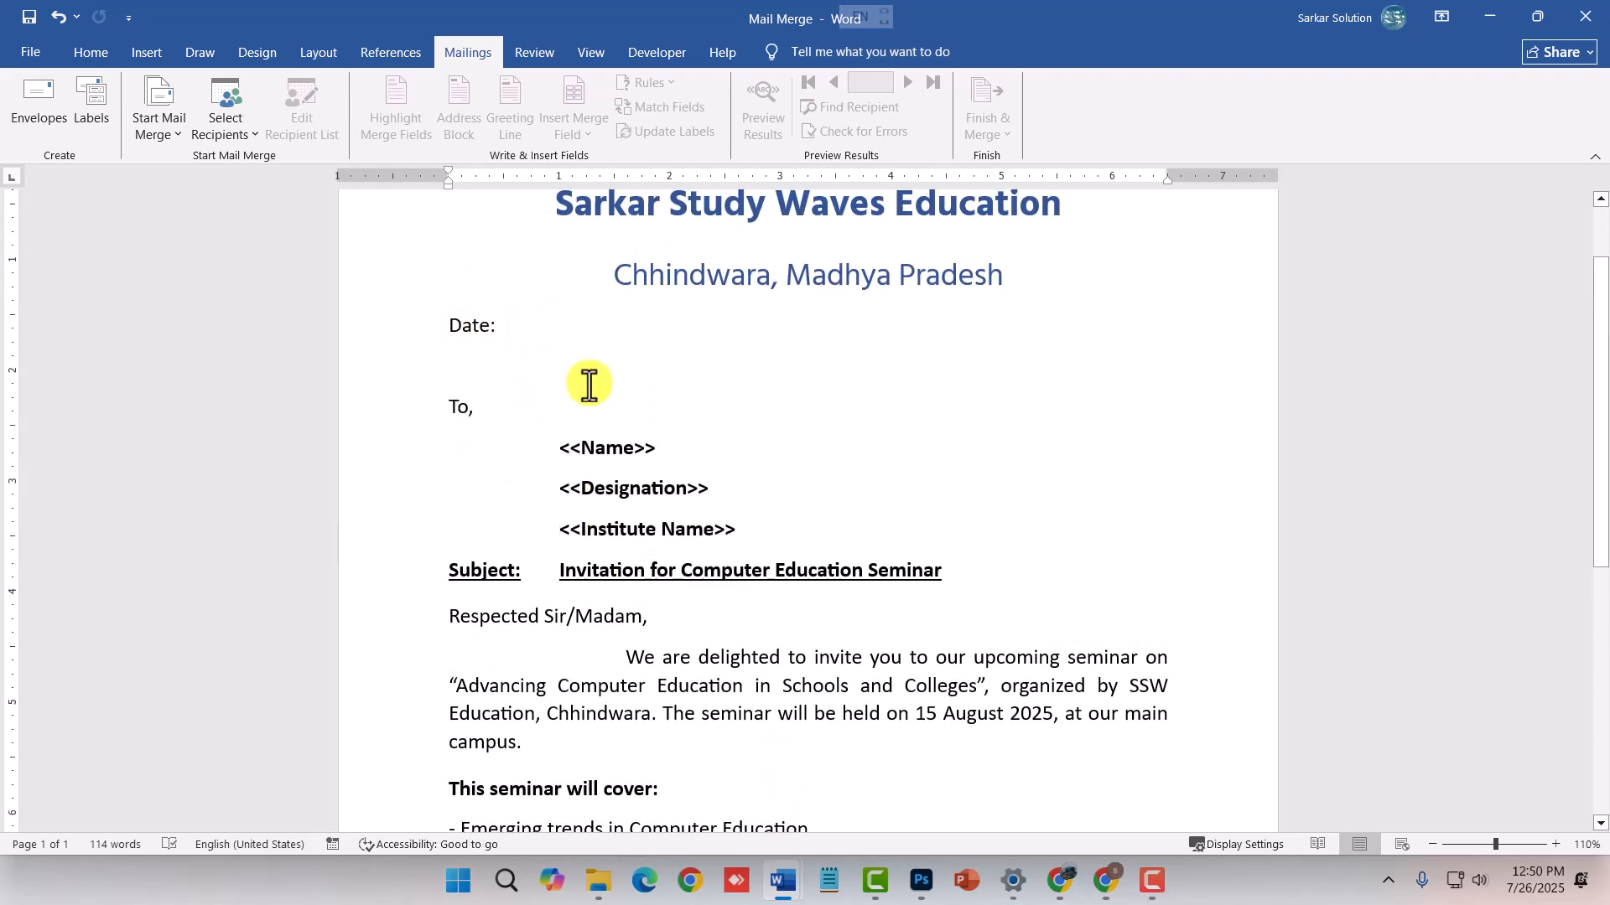
scroll(583, 386, "down", 4, "ctrl")
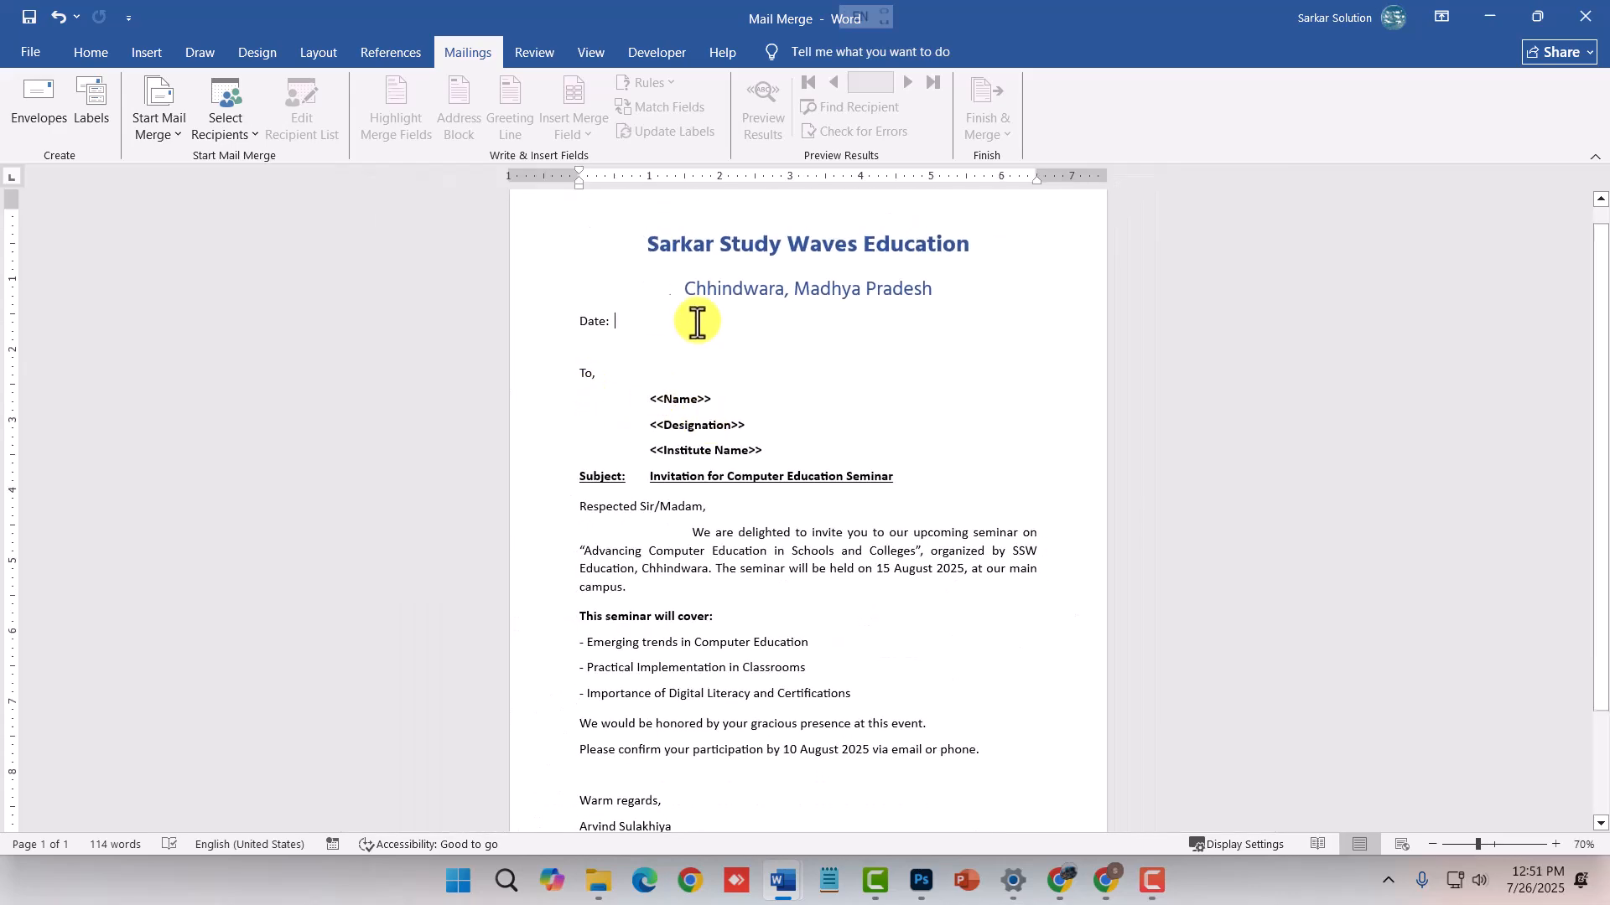
scroll(1062, 559, "down", 1)
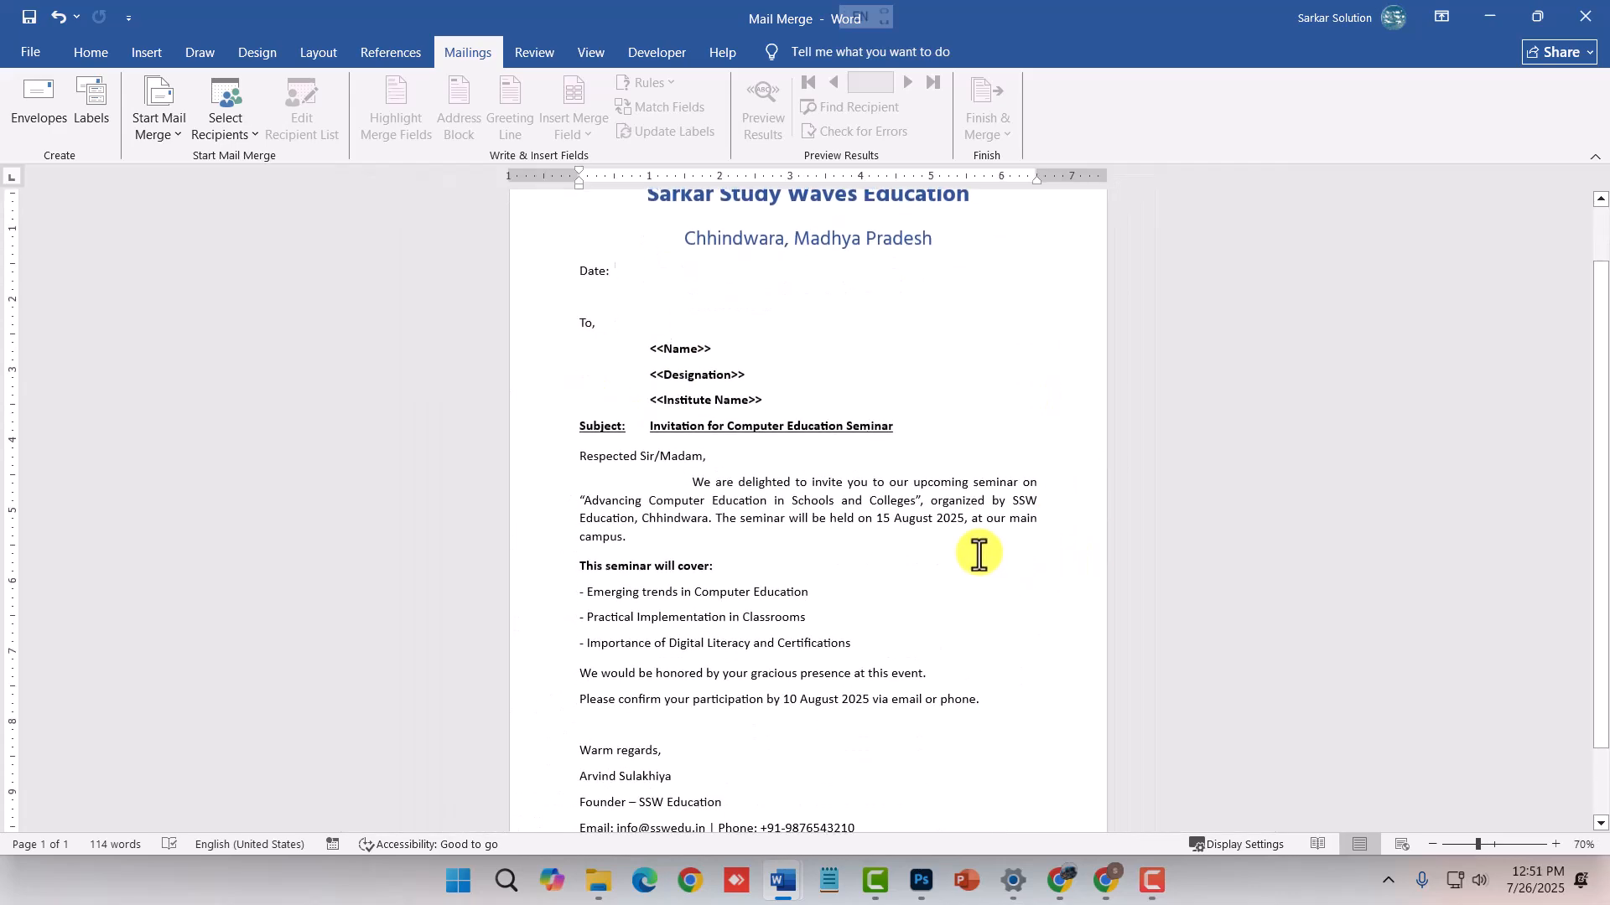
scroll(922, 555, "up", 2)
scroll(833, 395, "up", 5, "ctrl")
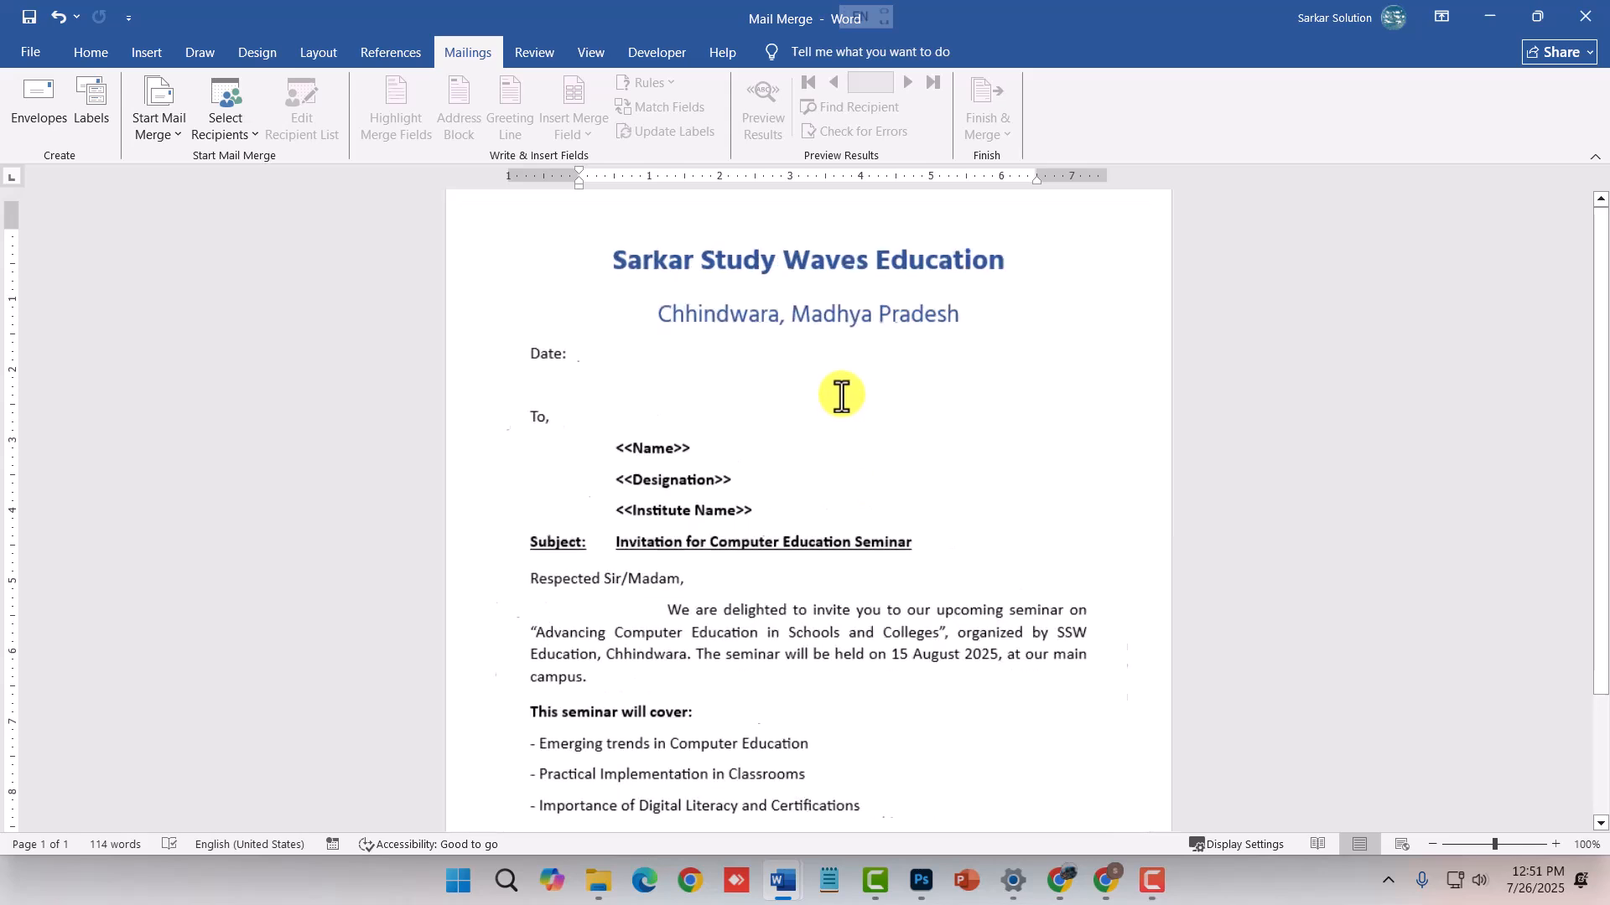
- Set the letter's page color to a very light blue theme shade
left_click(237, 49)
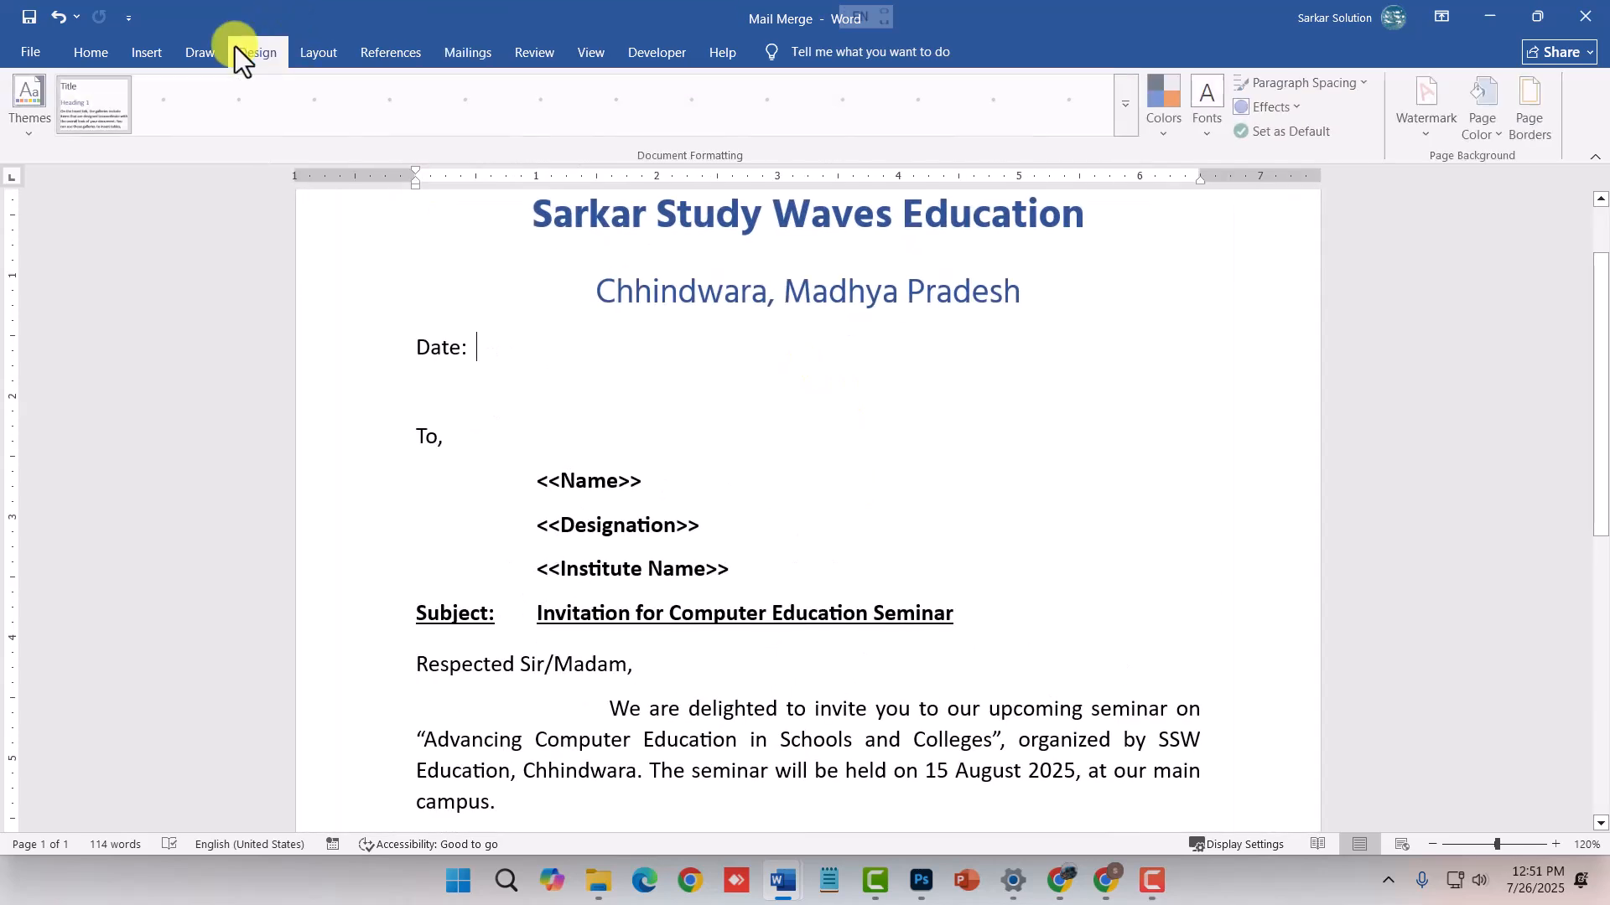
left_click(1491, 129)
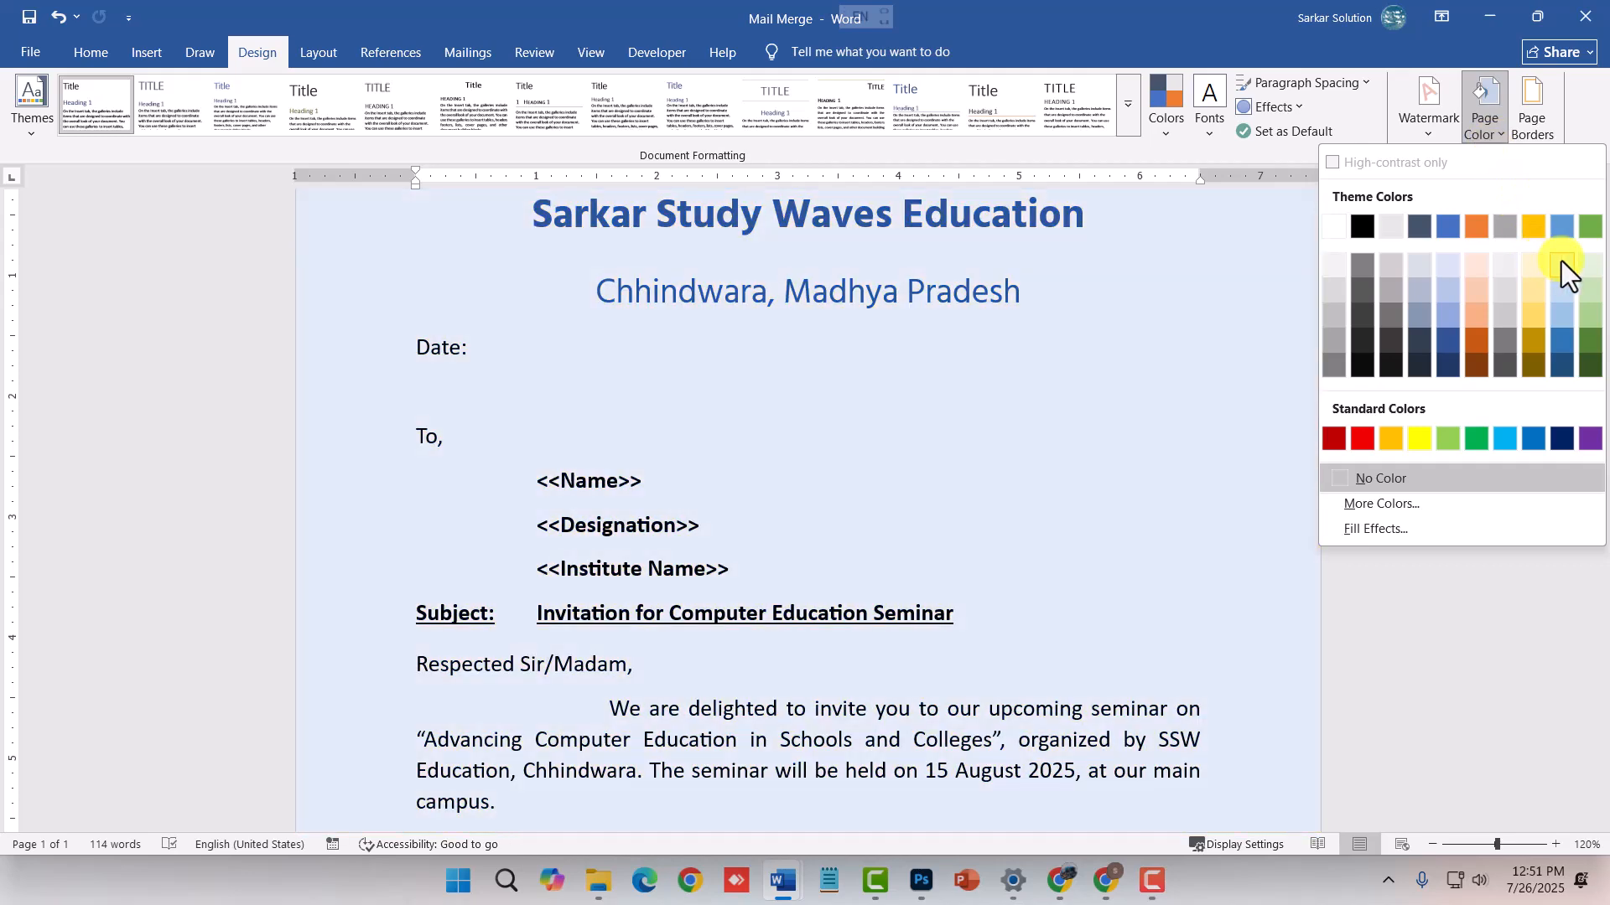
left_click(1561, 264)
- Add a box page border to the whole document with a double-line style in standard blue
left_click(1528, 117)
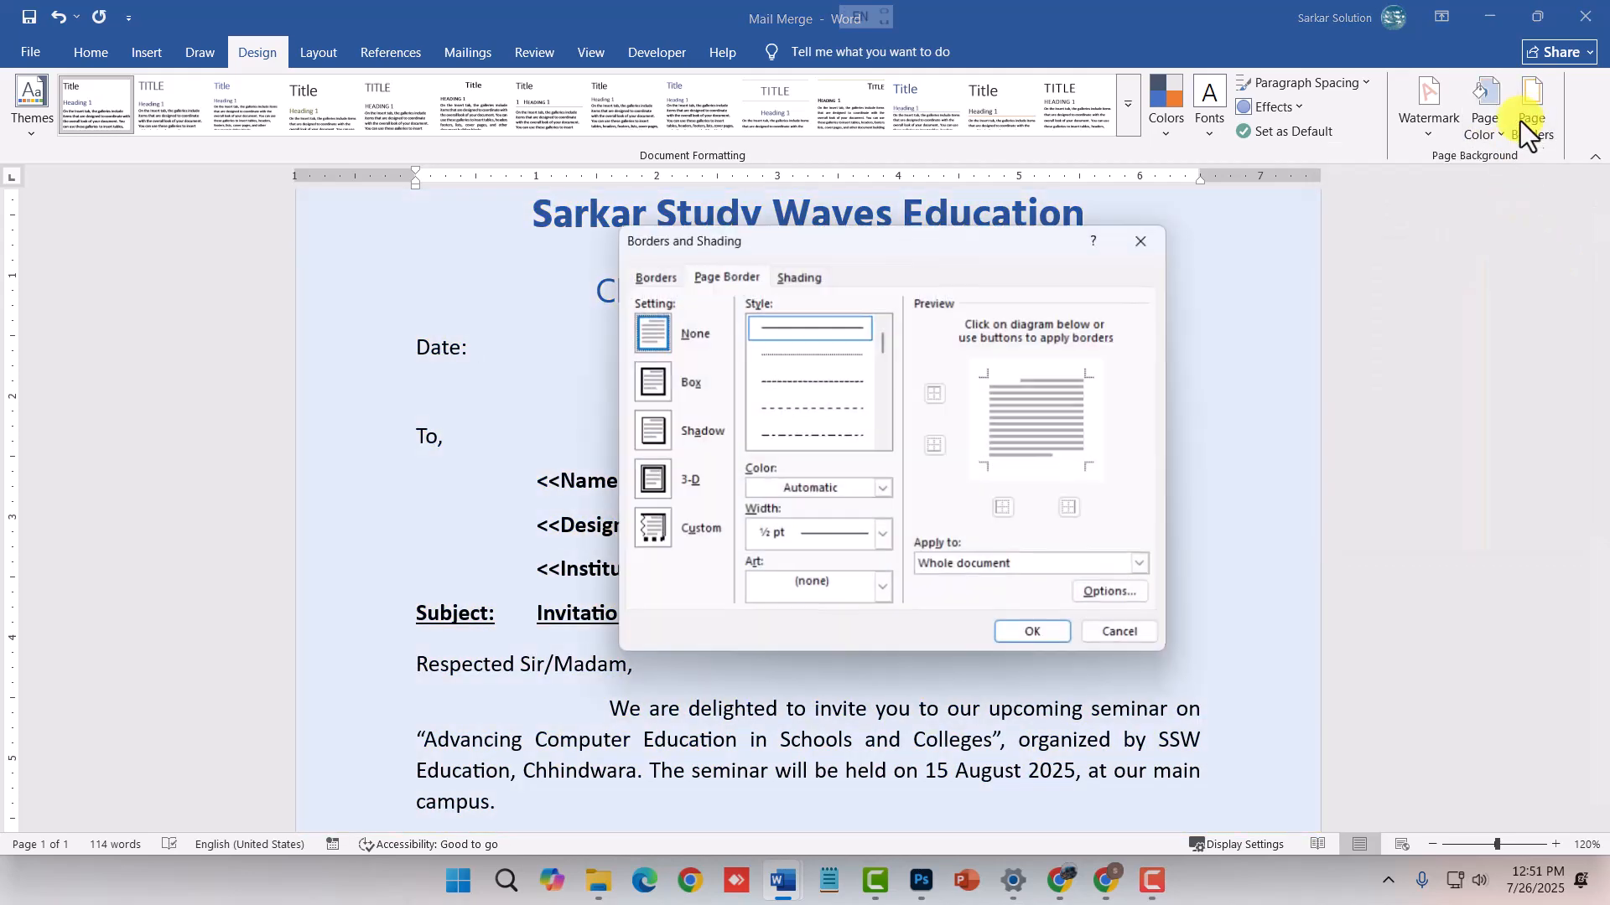
left_click(709, 269)
left_click(653, 385)
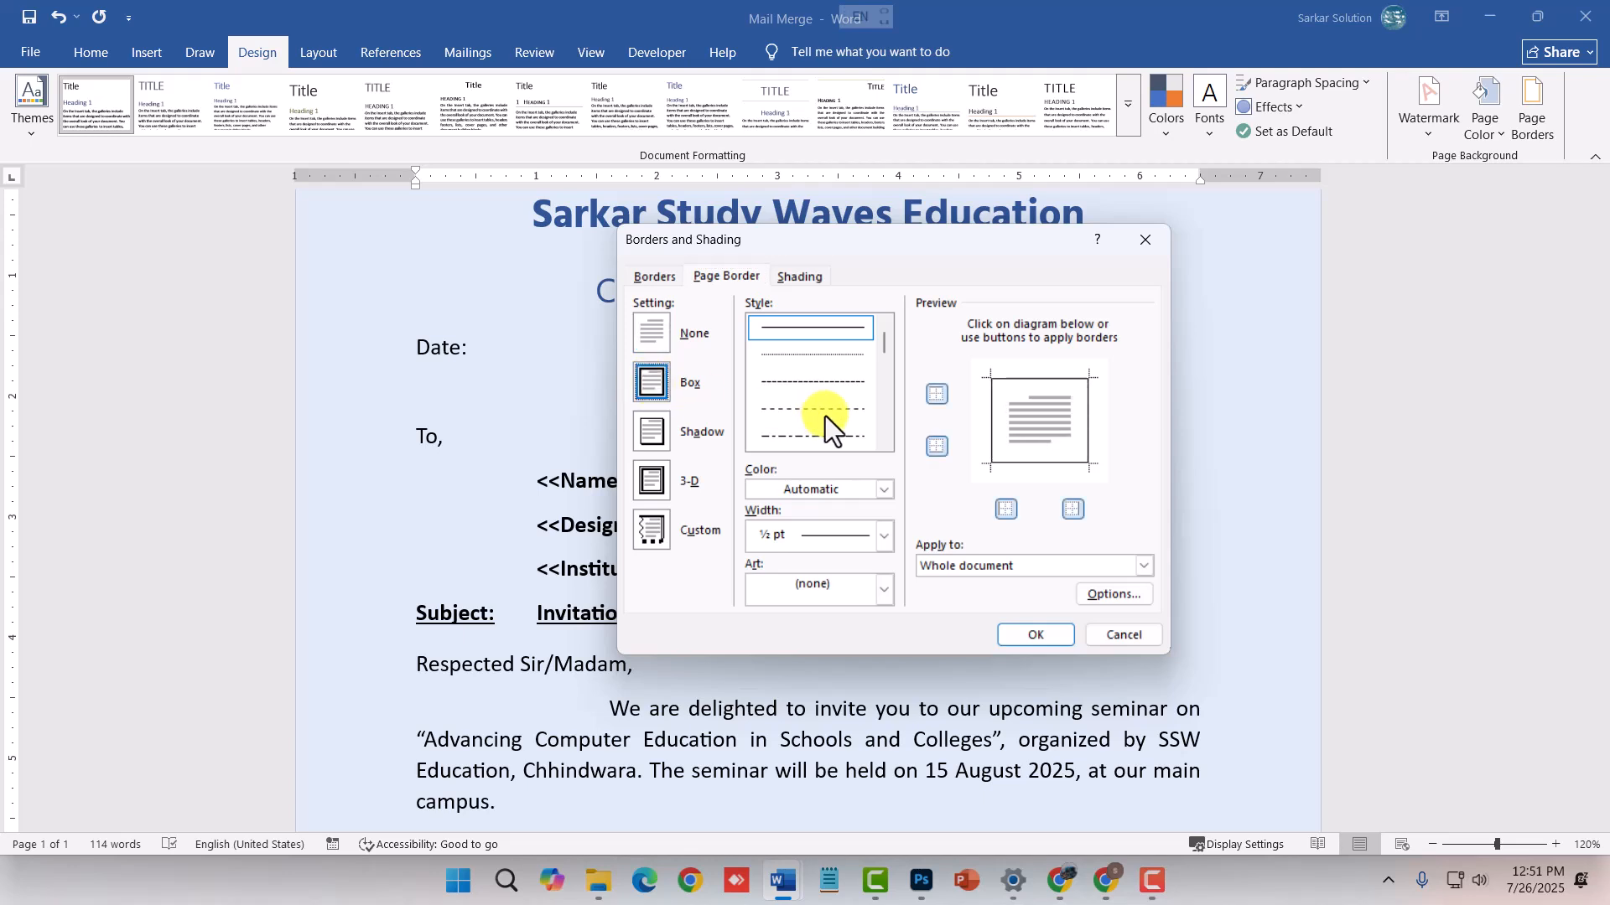
left_click(885, 441)
left_click(885, 441)
left_click(860, 432)
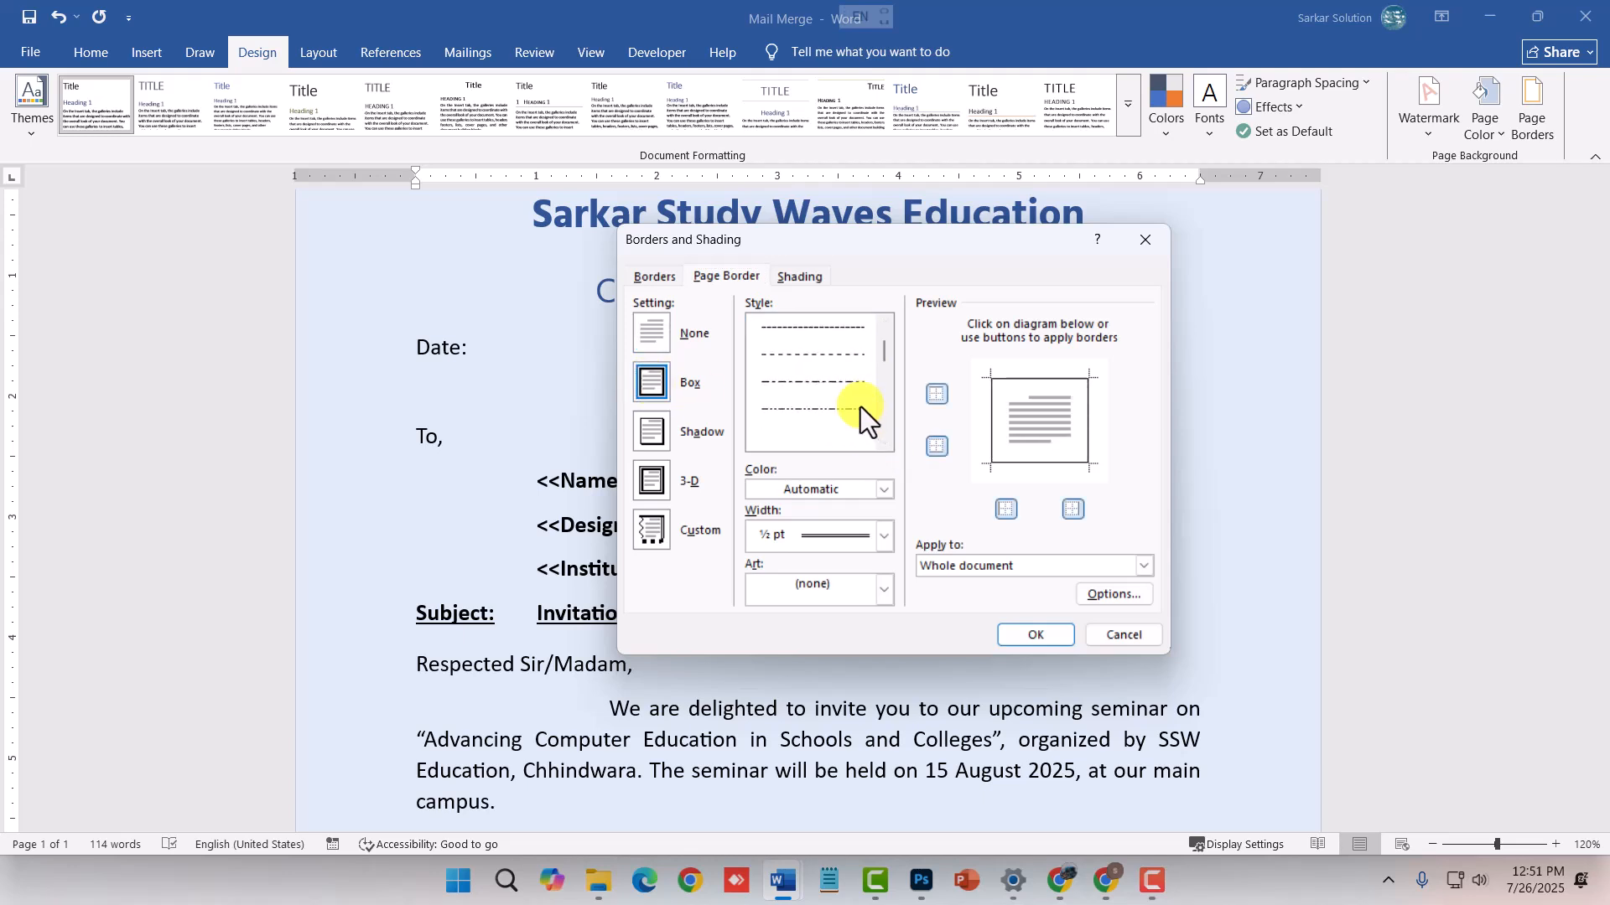
left_click(880, 539)
left_click(877, 543)
left_click(880, 493)
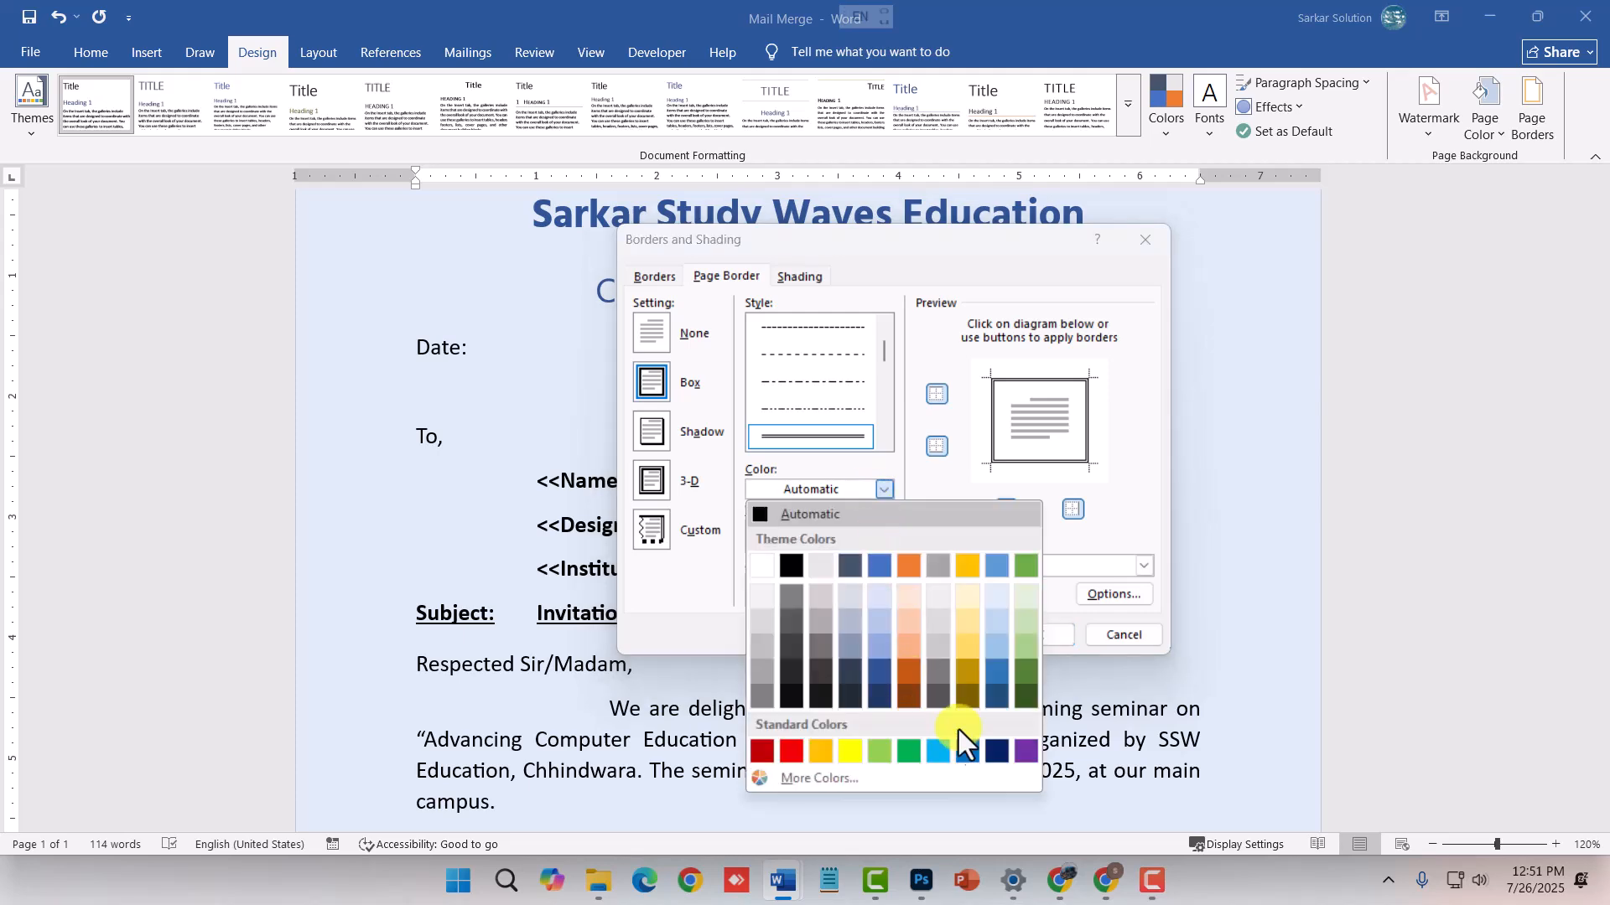
left_click(972, 754)
left_click(1027, 634)
- Examine the letter's page border and background, and the placeholders for Name, Designation and Institute Name
scroll(655, 575, "down", 6)
scroll(866, 525, "up", 4)
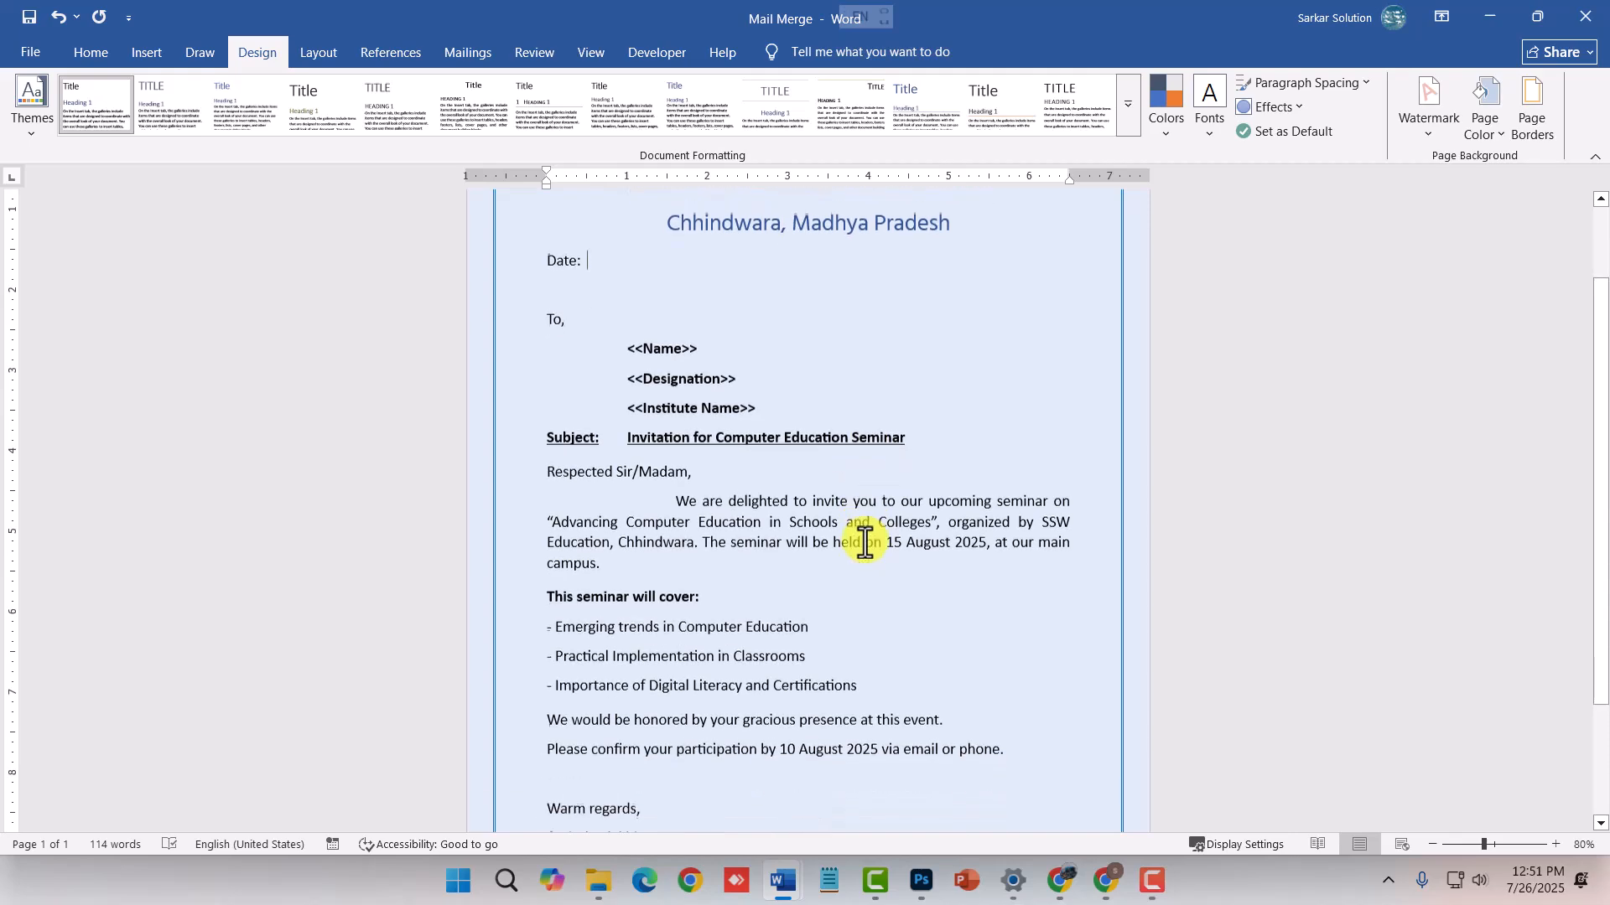
scroll(822, 503, "up", 2)
left_click(661, 400)
scroll(675, 485, "up", 4)
left_click_drag(656, 488, 539, 483)
scroll(629, 549, "down", 4)
scroll(629, 556, "up", 5)
scroll(647, 546, "down", 6)
scroll(773, 528, "up", 3)
left_click(775, 528)
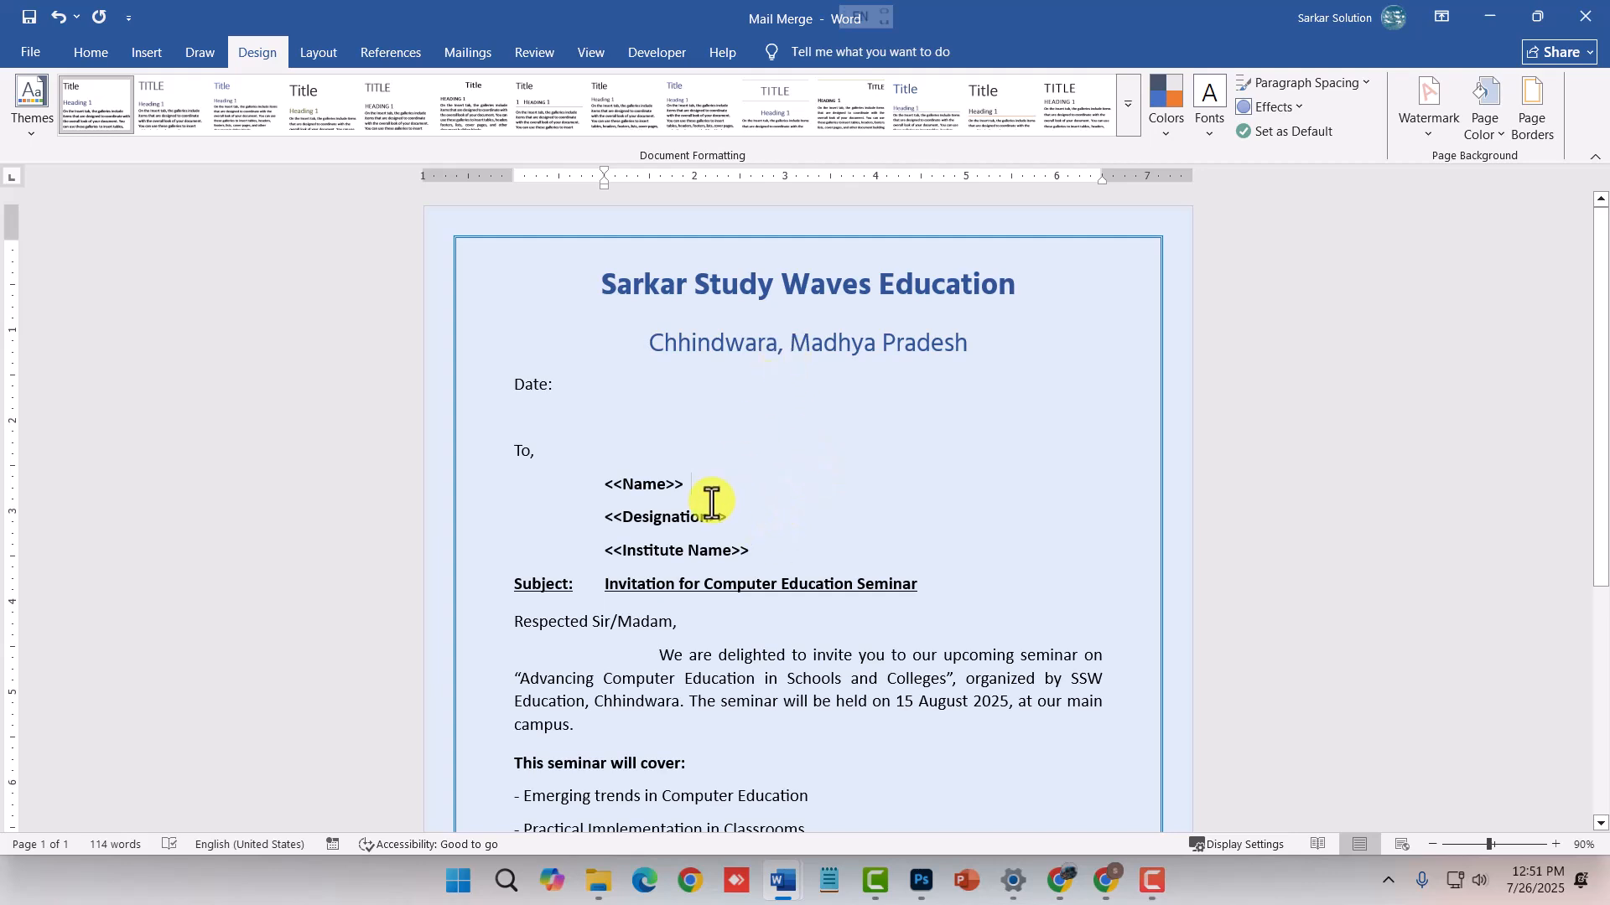
scroll(715, 496, "down", 4)
scroll(711, 495, "up", 2)
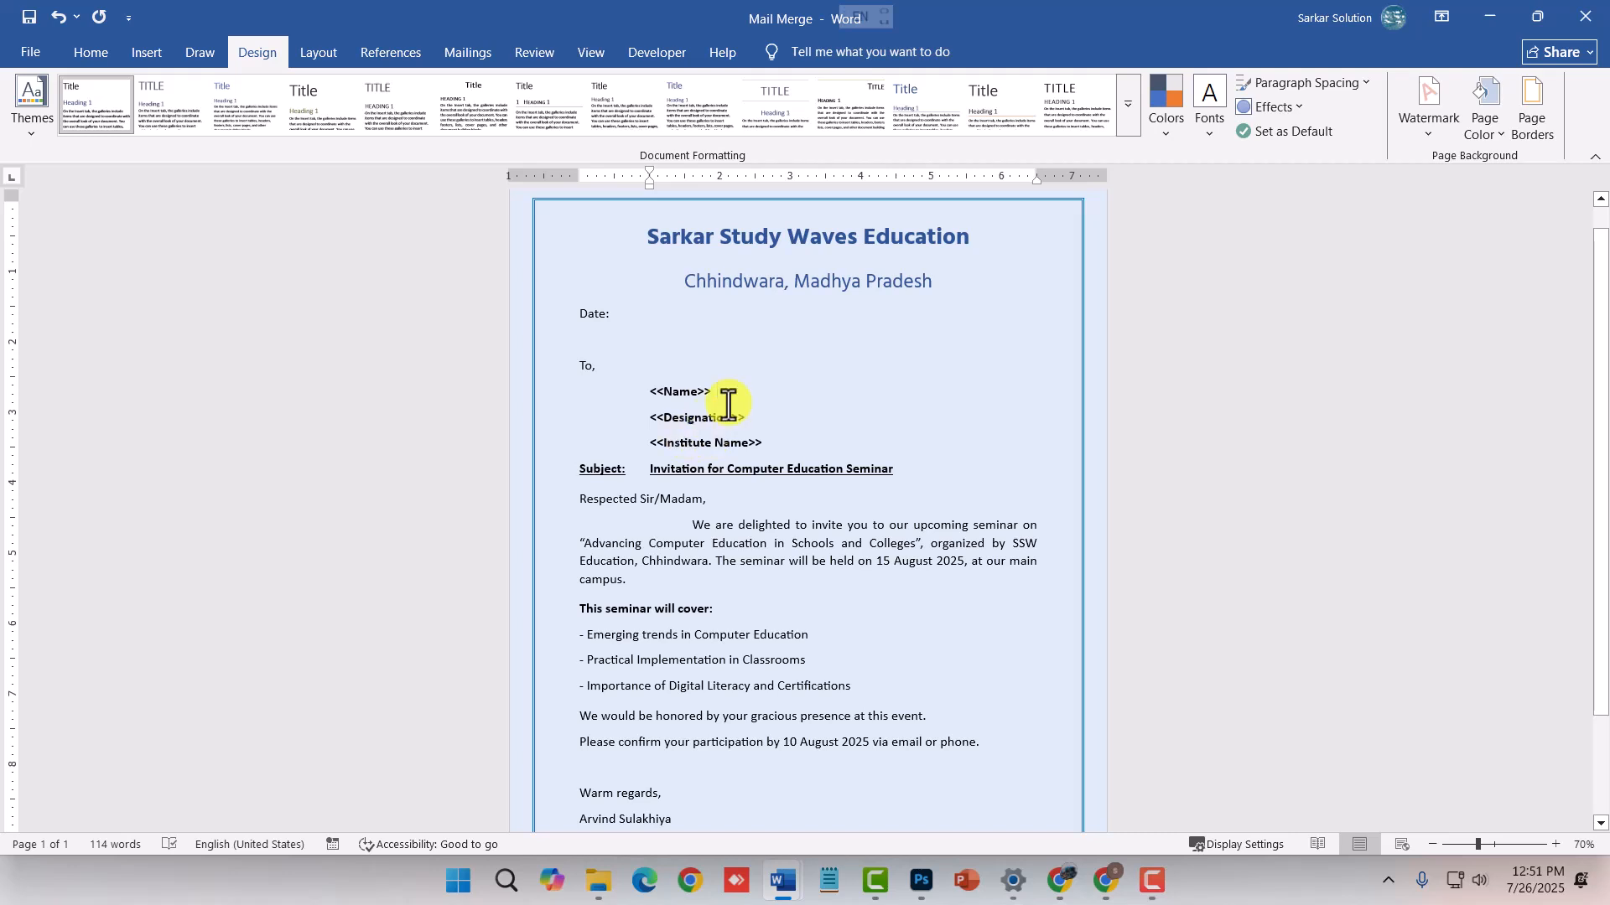
scroll(709, 435, "up", 3)
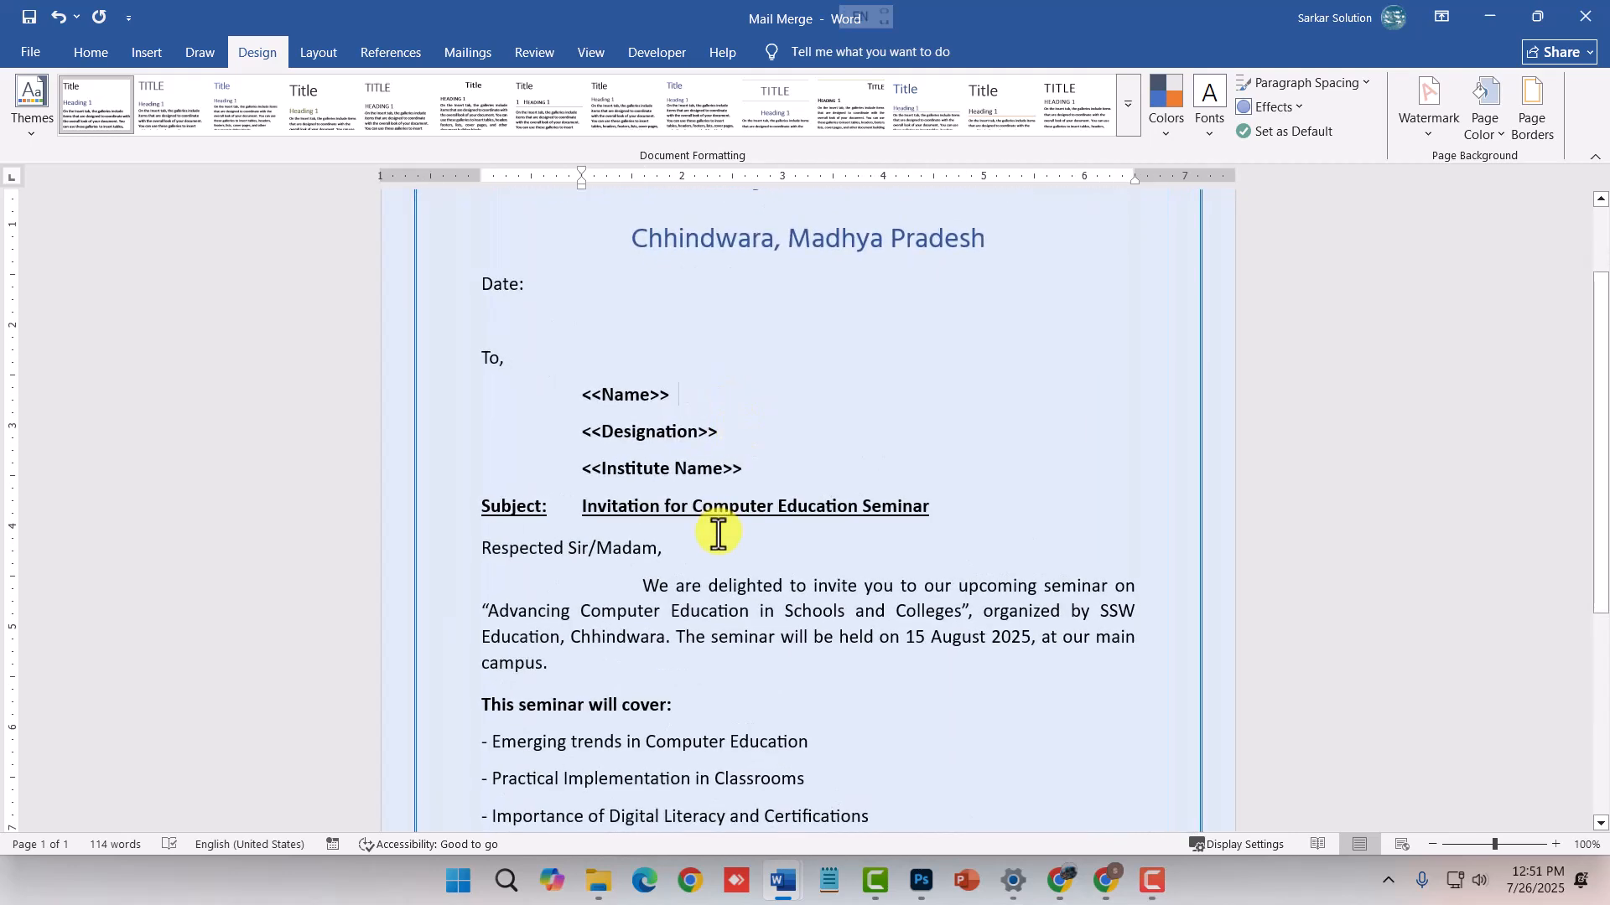
left_click(732, 466)
scroll(740, 467, "up", 4)
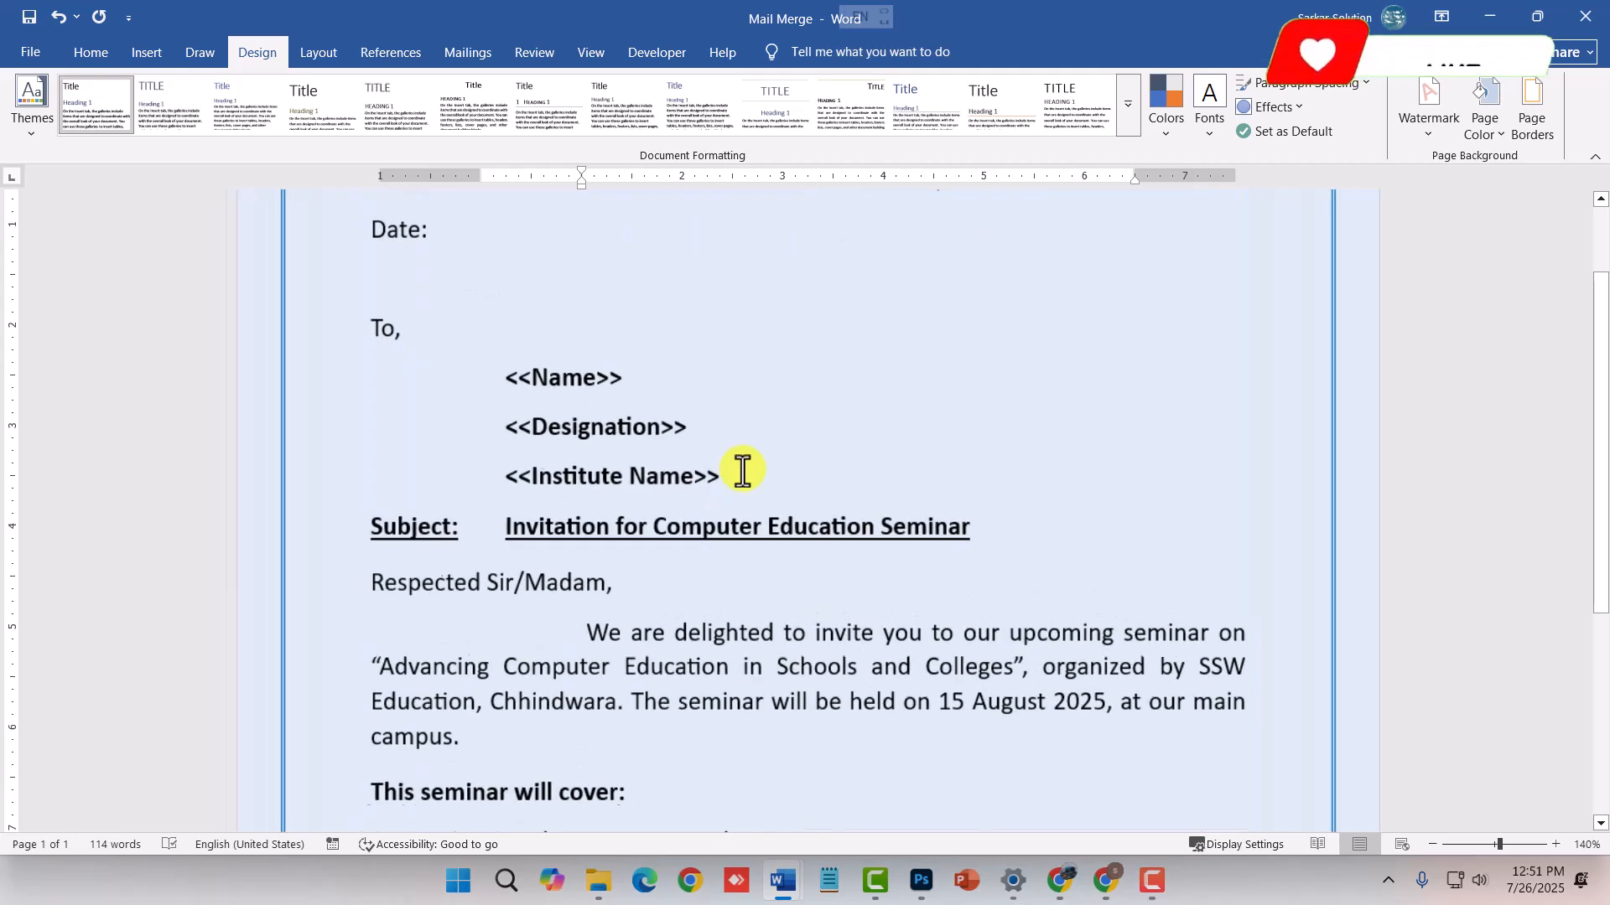
left_click(722, 456)
scroll(629, 352, "up", 3)
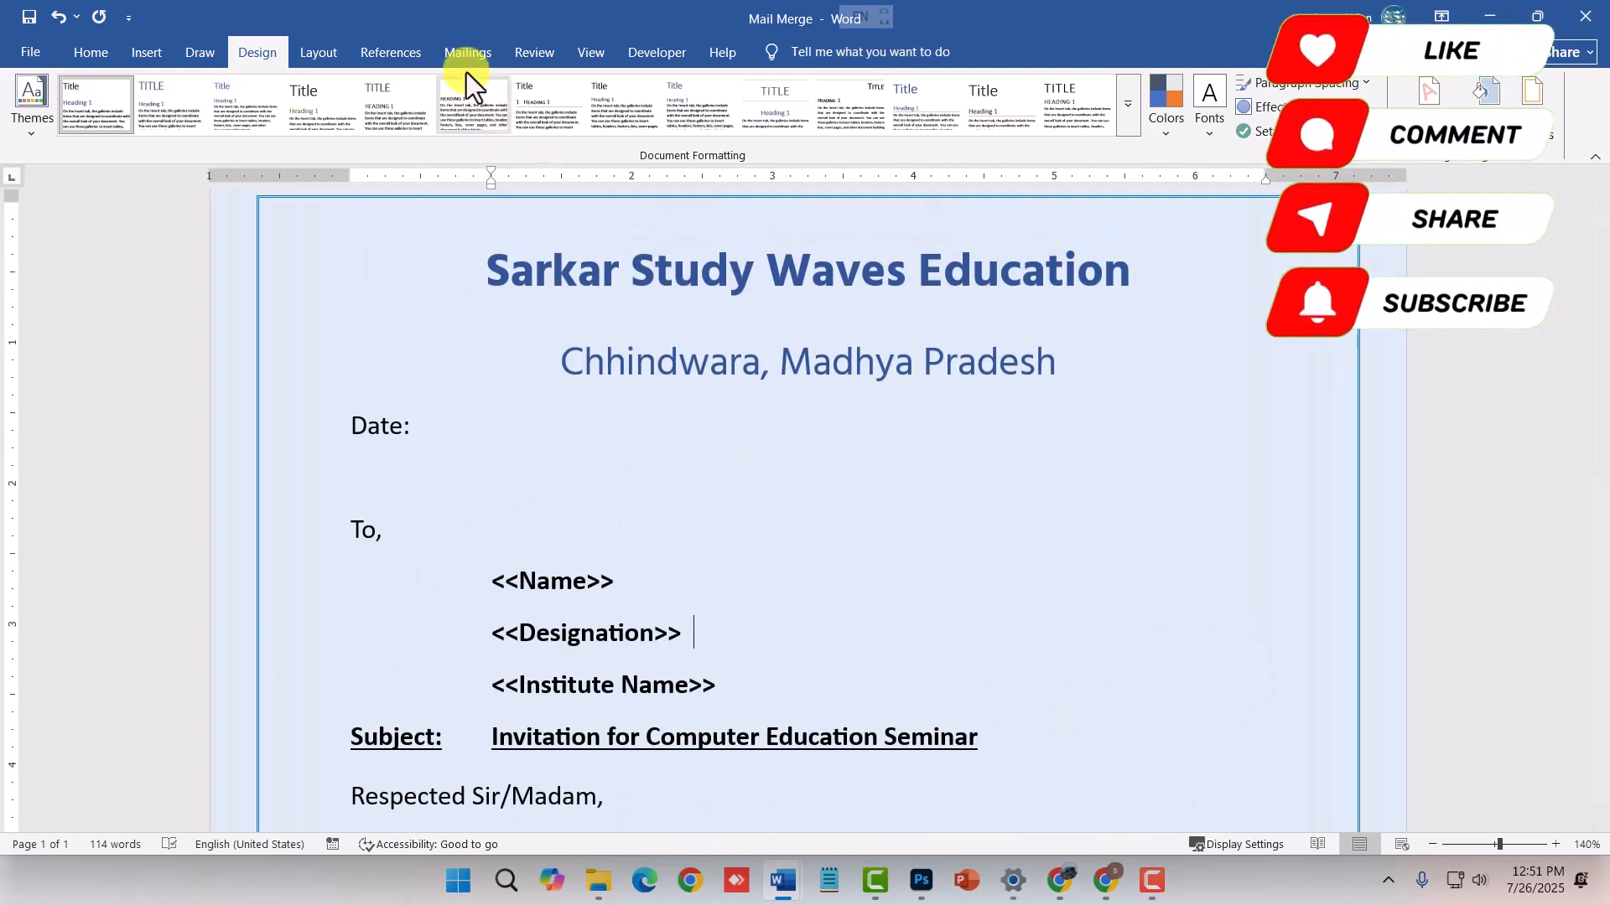
left_click(474, 52)
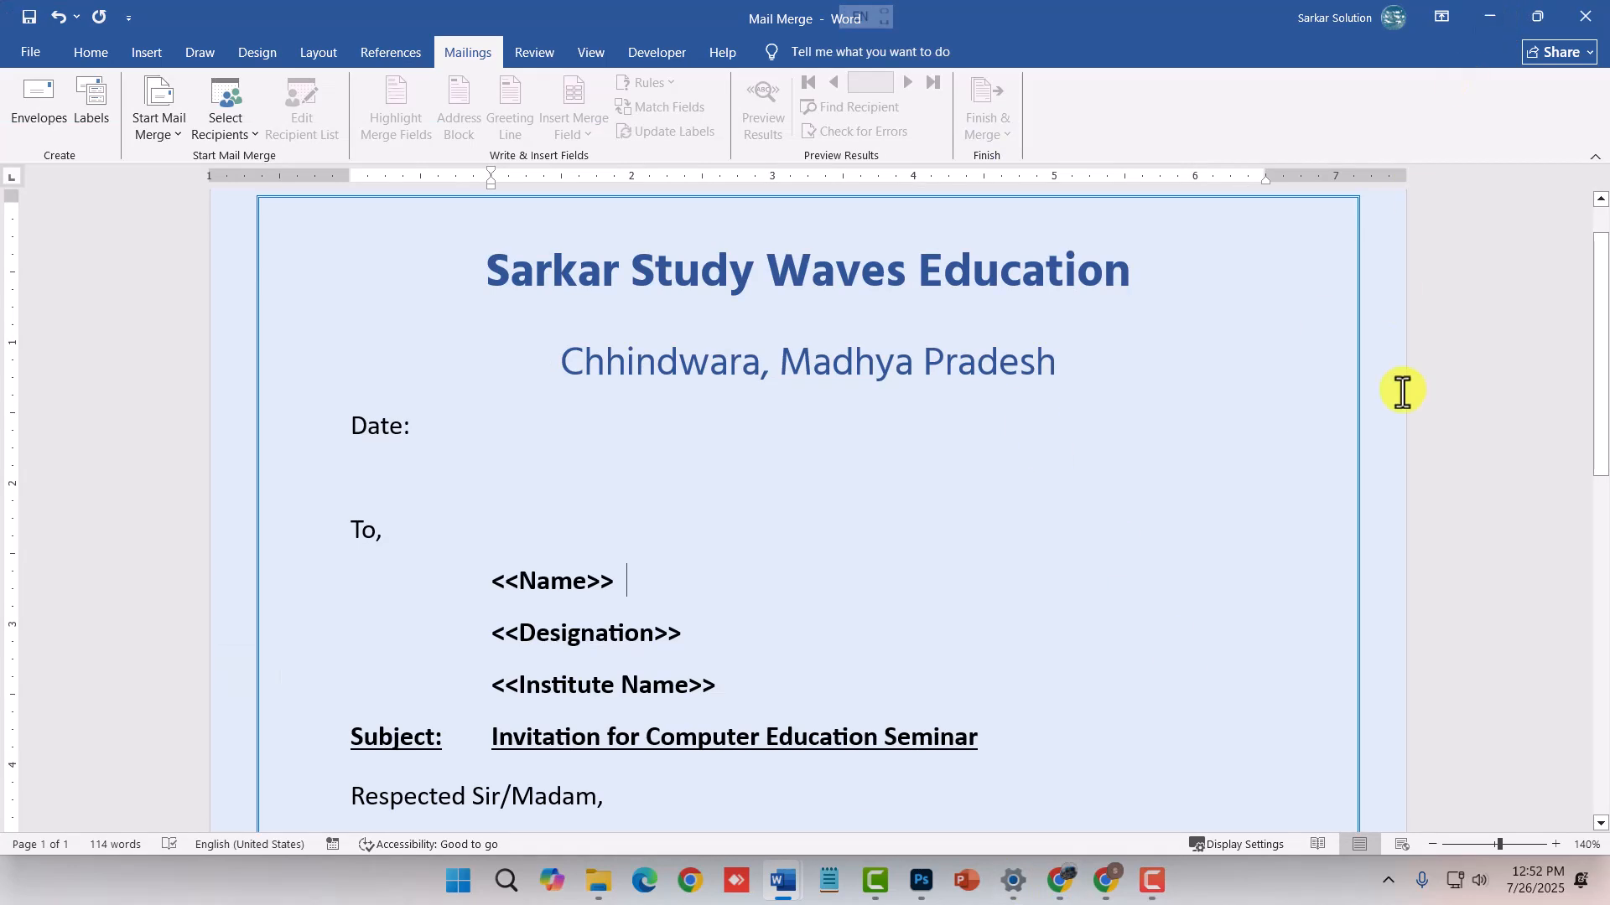
- Open Excel and paste the copied recipient table into cell A1 of a new blank workbook
key("super")
type("exce")
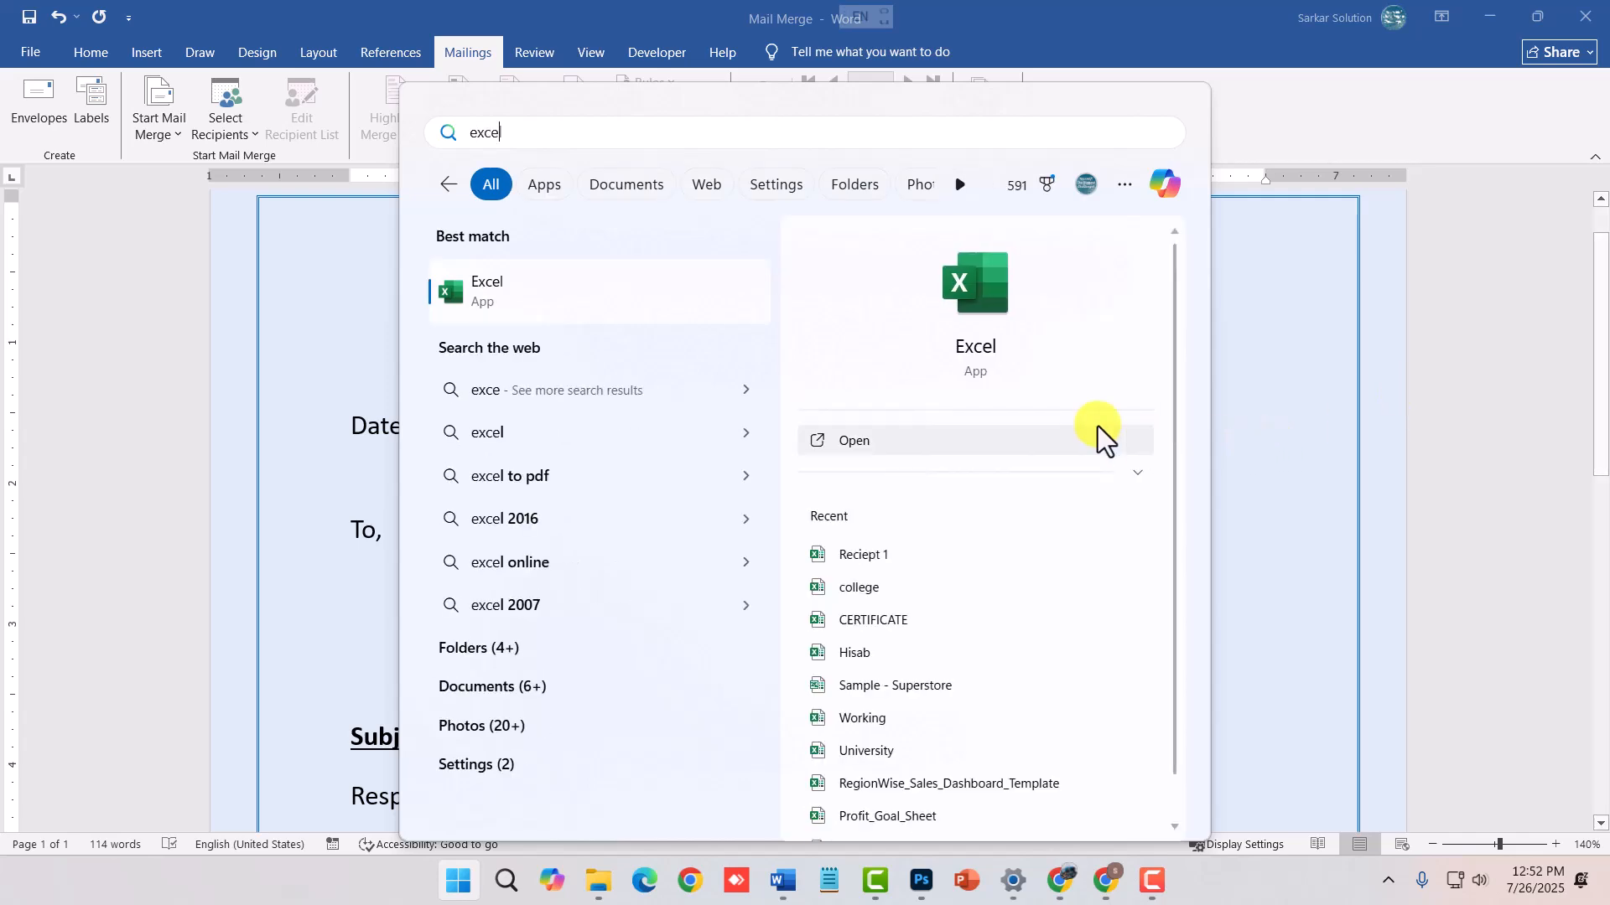
left_click(625, 300)
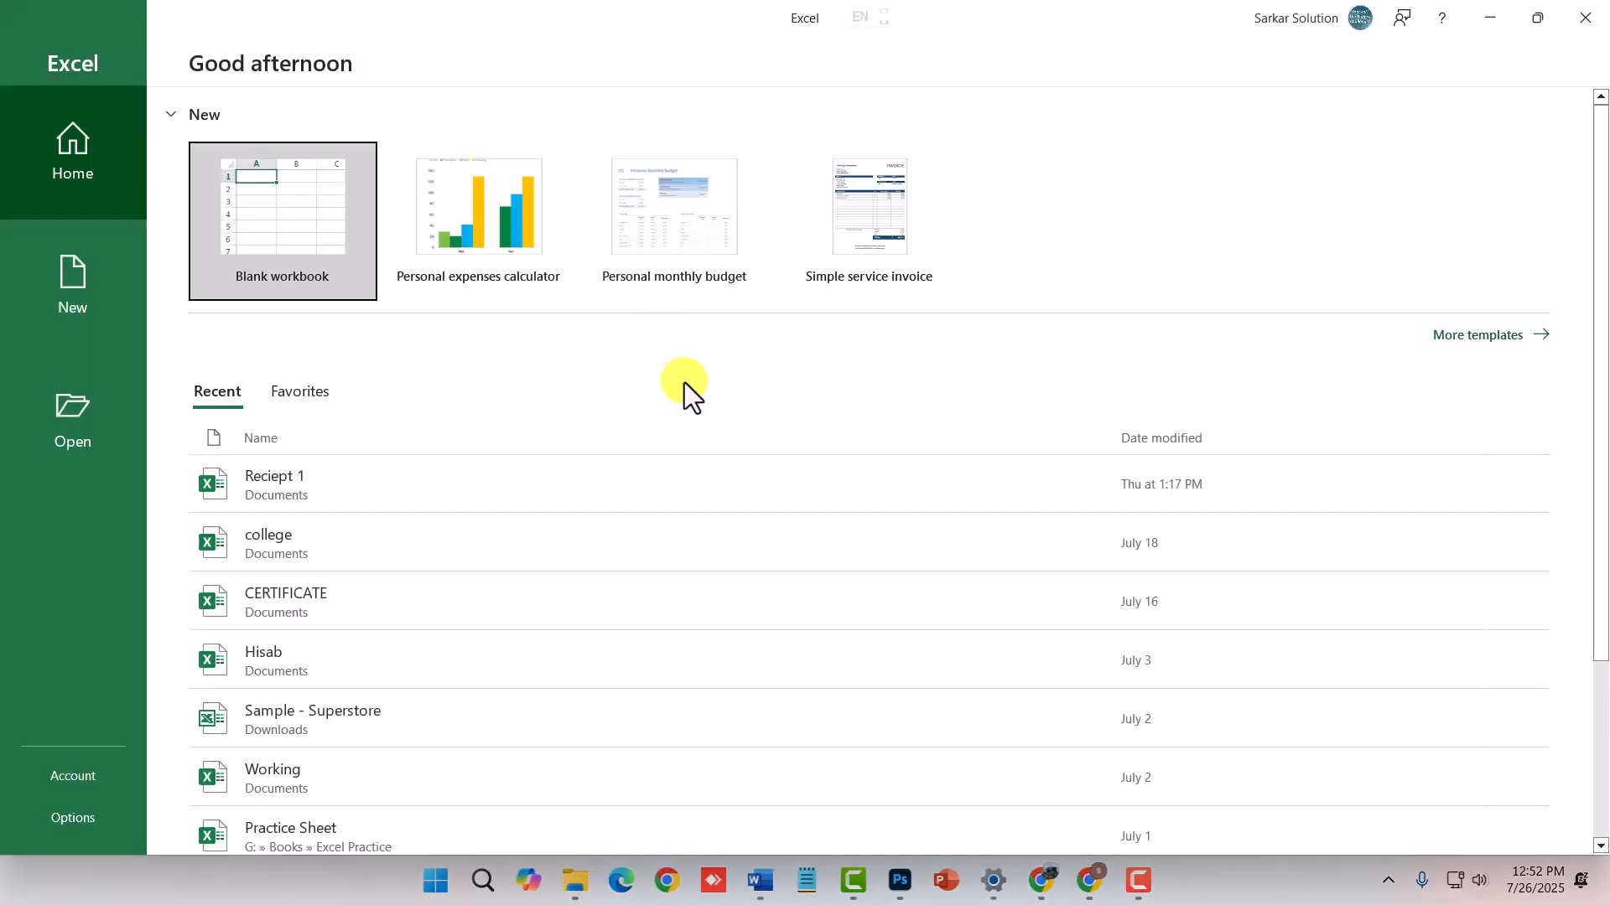
left_click(263, 216)
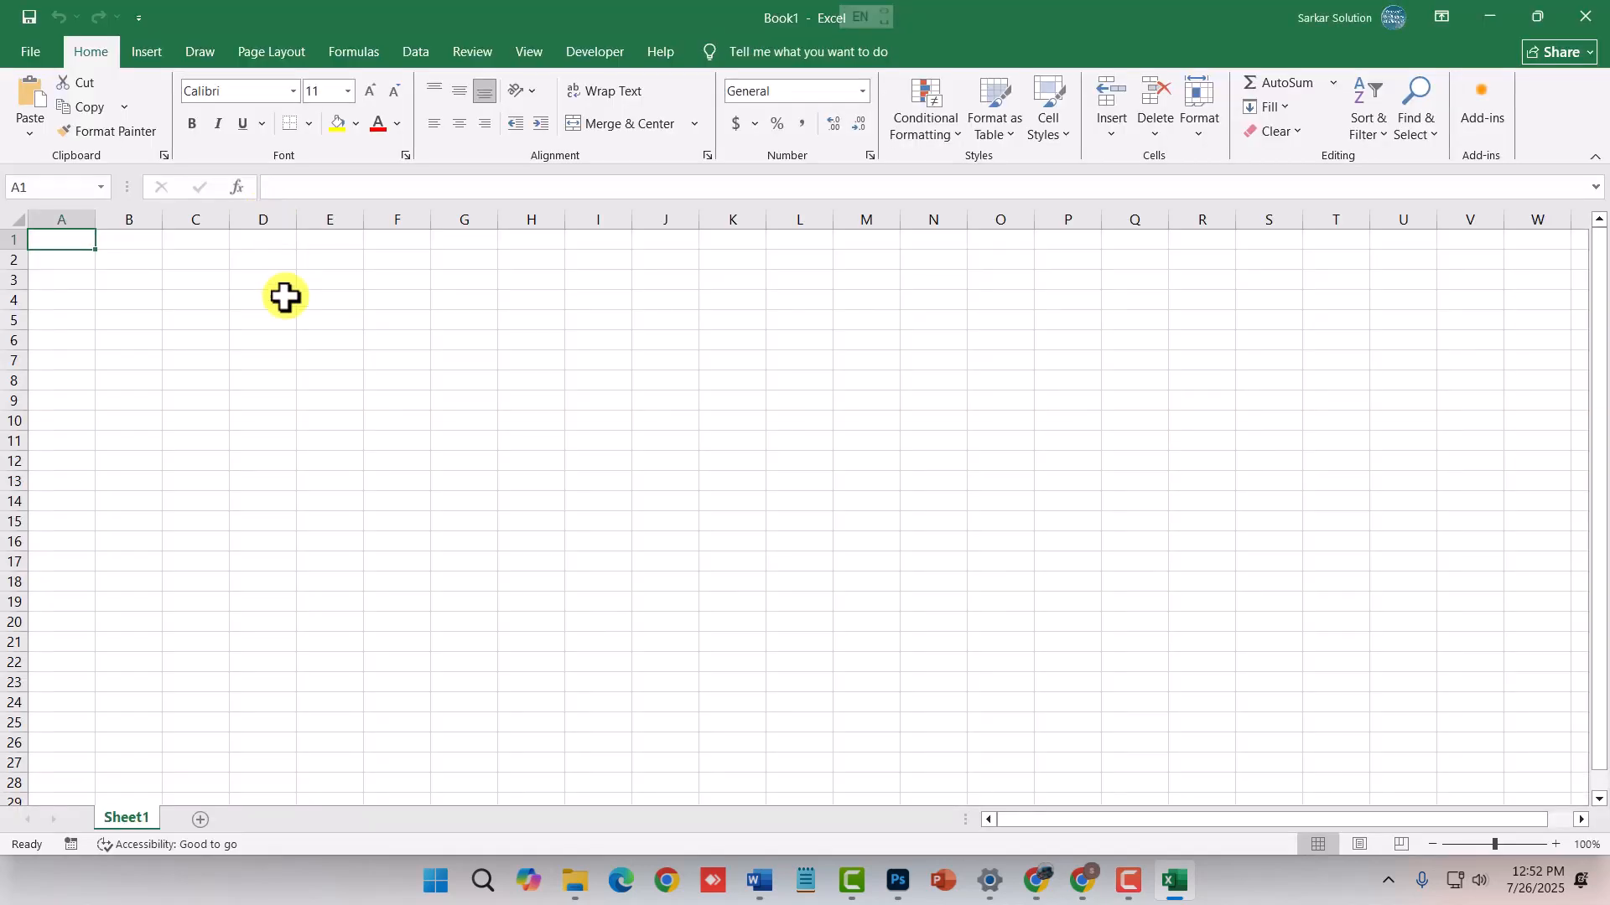
scroll(68, 295, "up", 7)
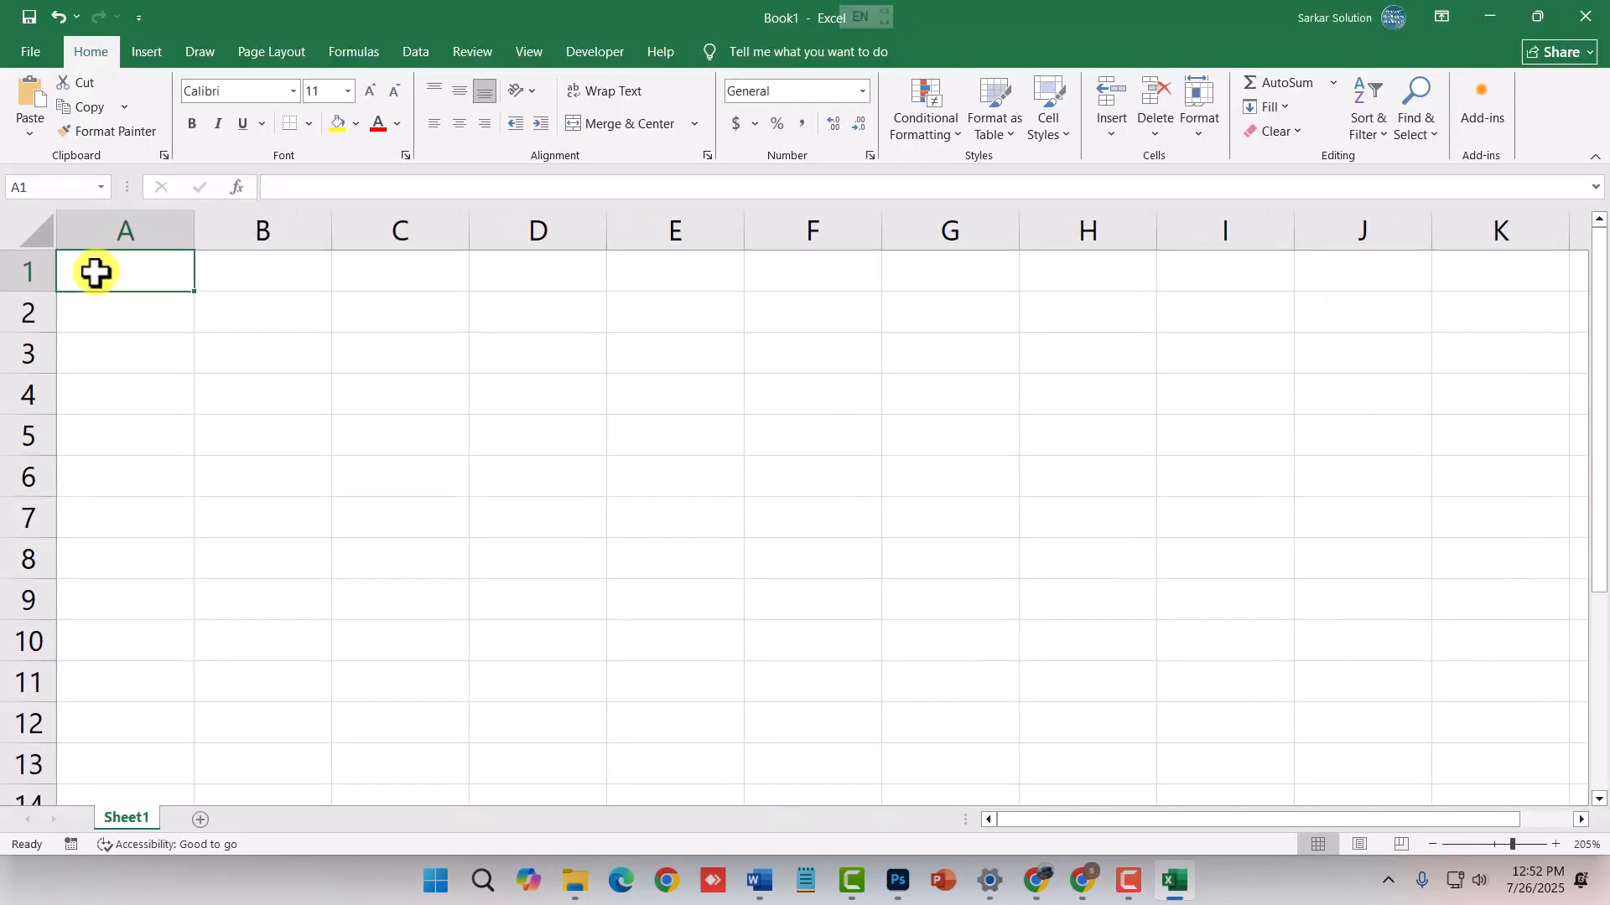
key("ctrl+v")
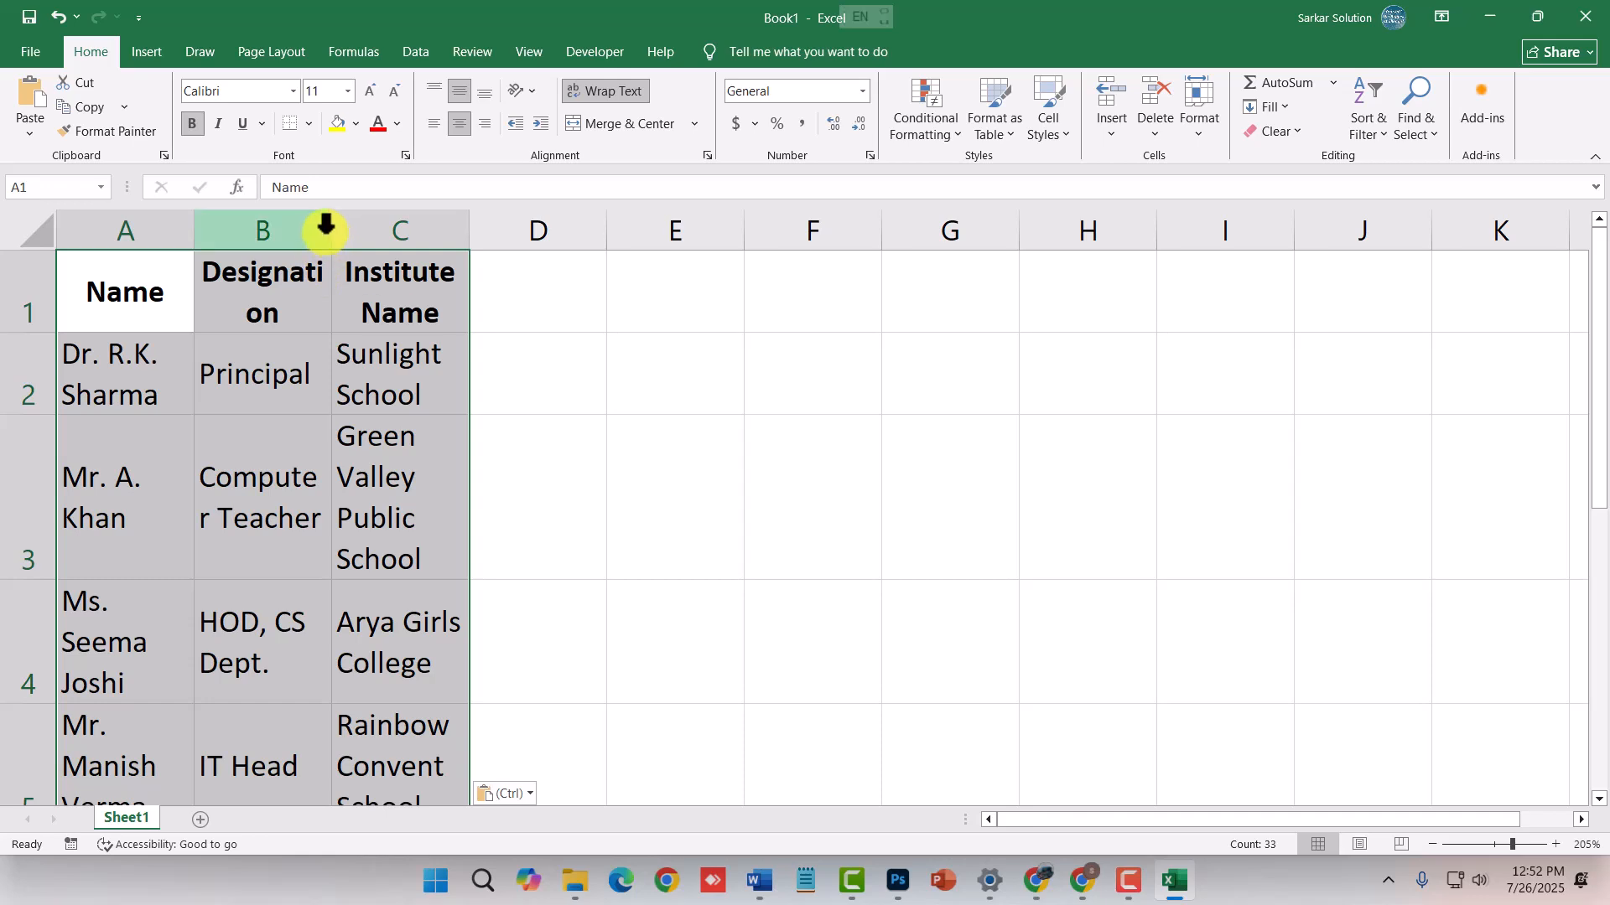
- Widen columns A to C of the recipient table and fit their widths to the contents with AutoFit
left_click(162, 233)
left_click_drag(163, 233, 417, 227)
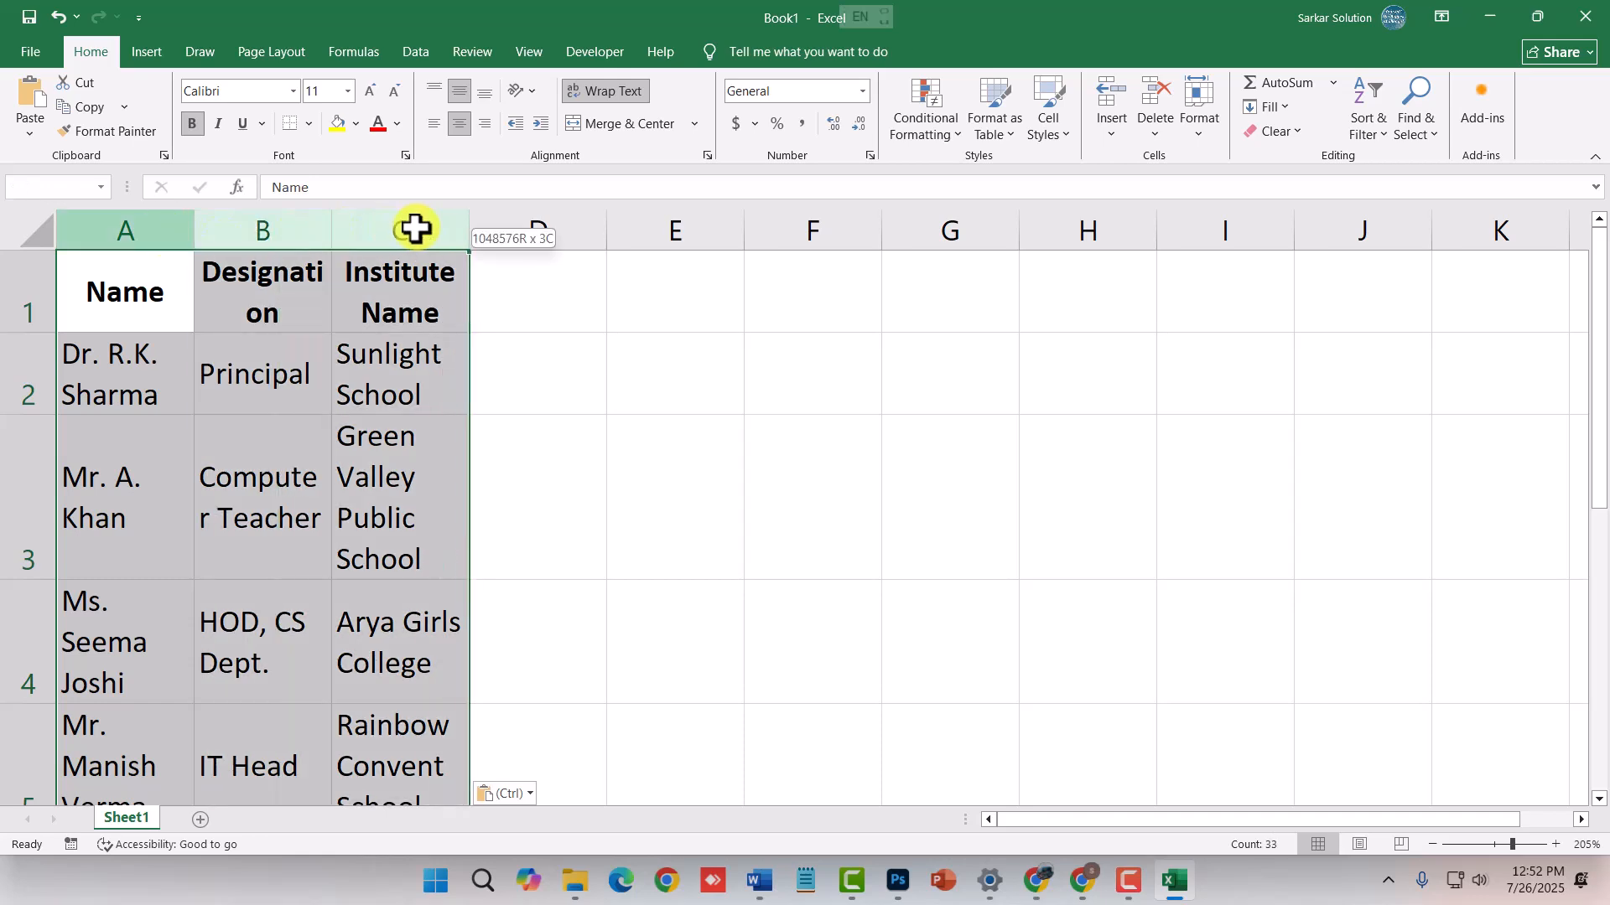
left_click(1197, 126)
left_click(1270, 267)
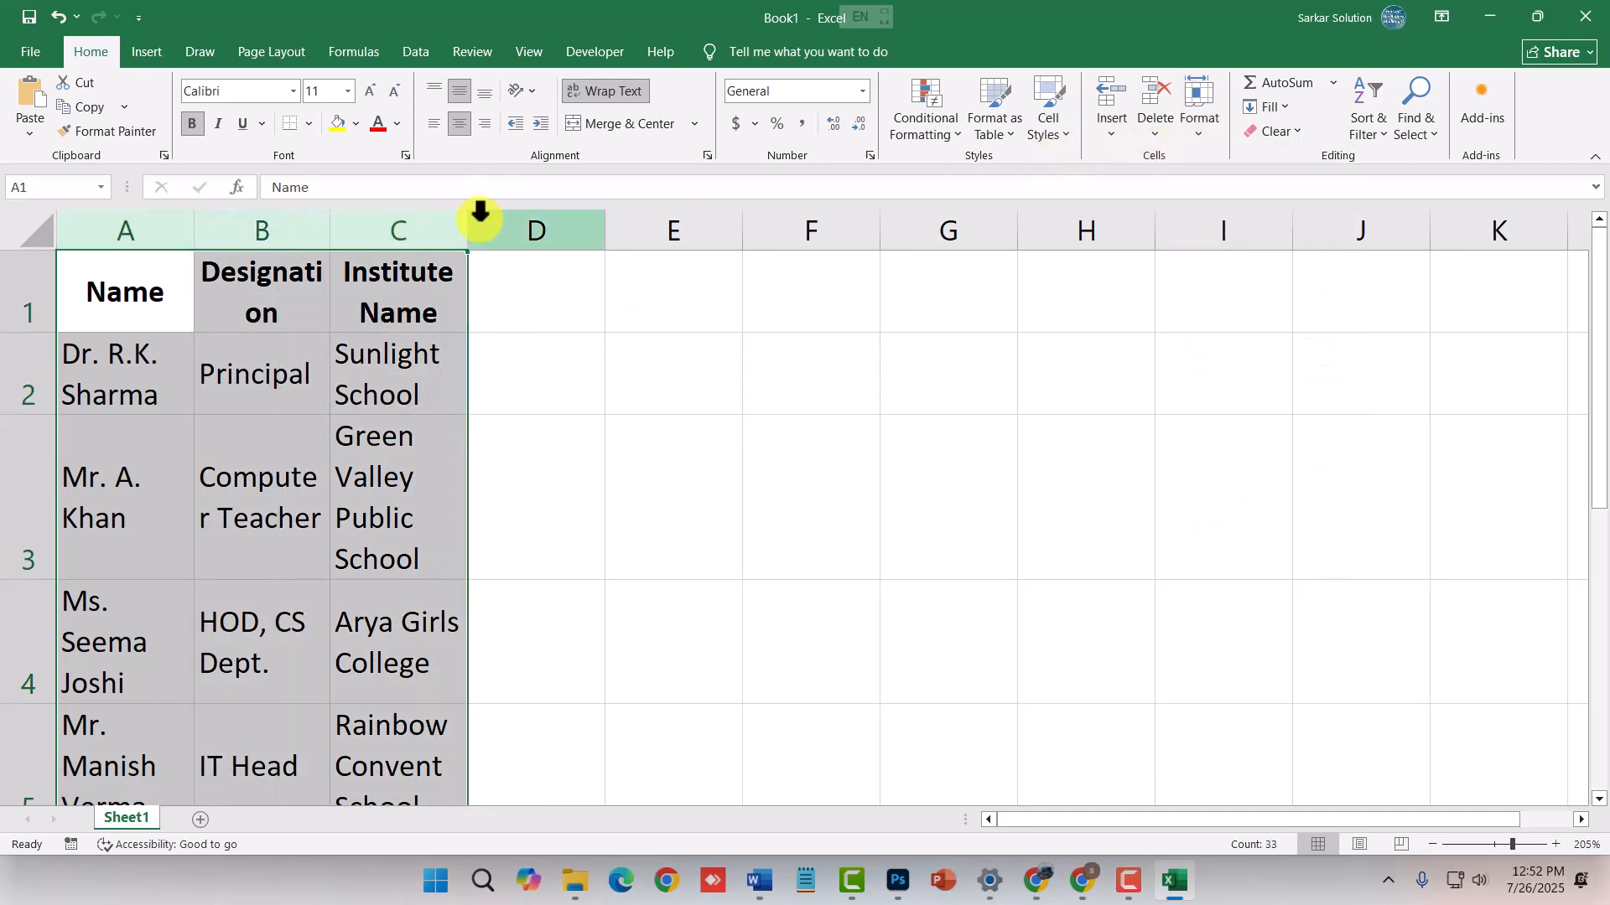
left_click_drag(467, 222, 546, 220)
left_click_drag(707, 220, 832, 223)
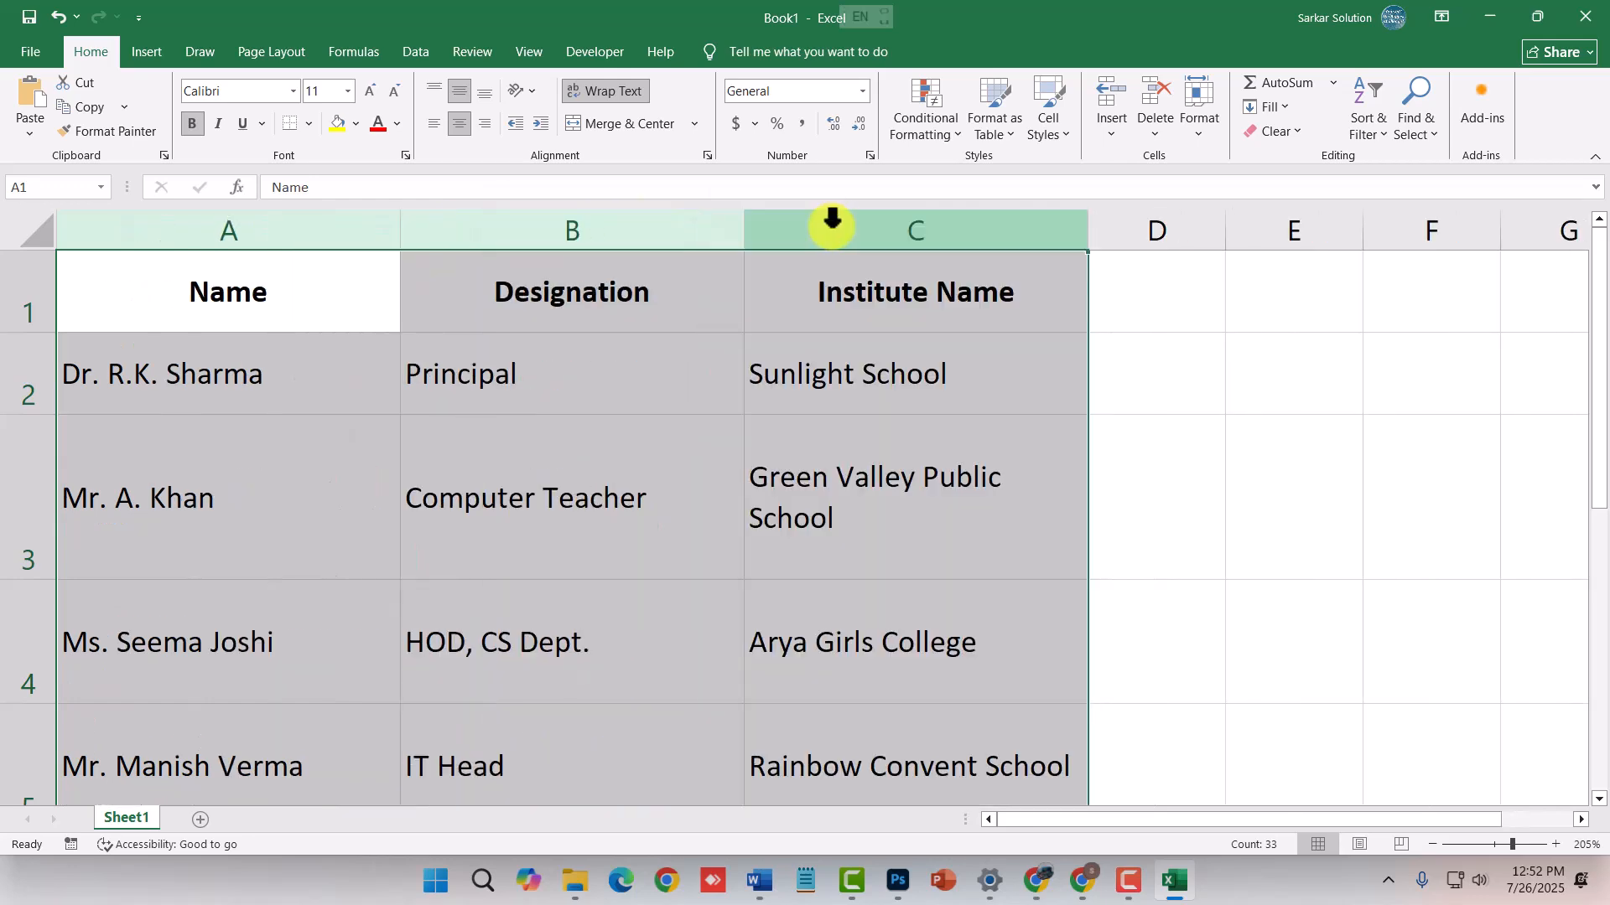
left_click(1209, 141)
left_click(1264, 260)
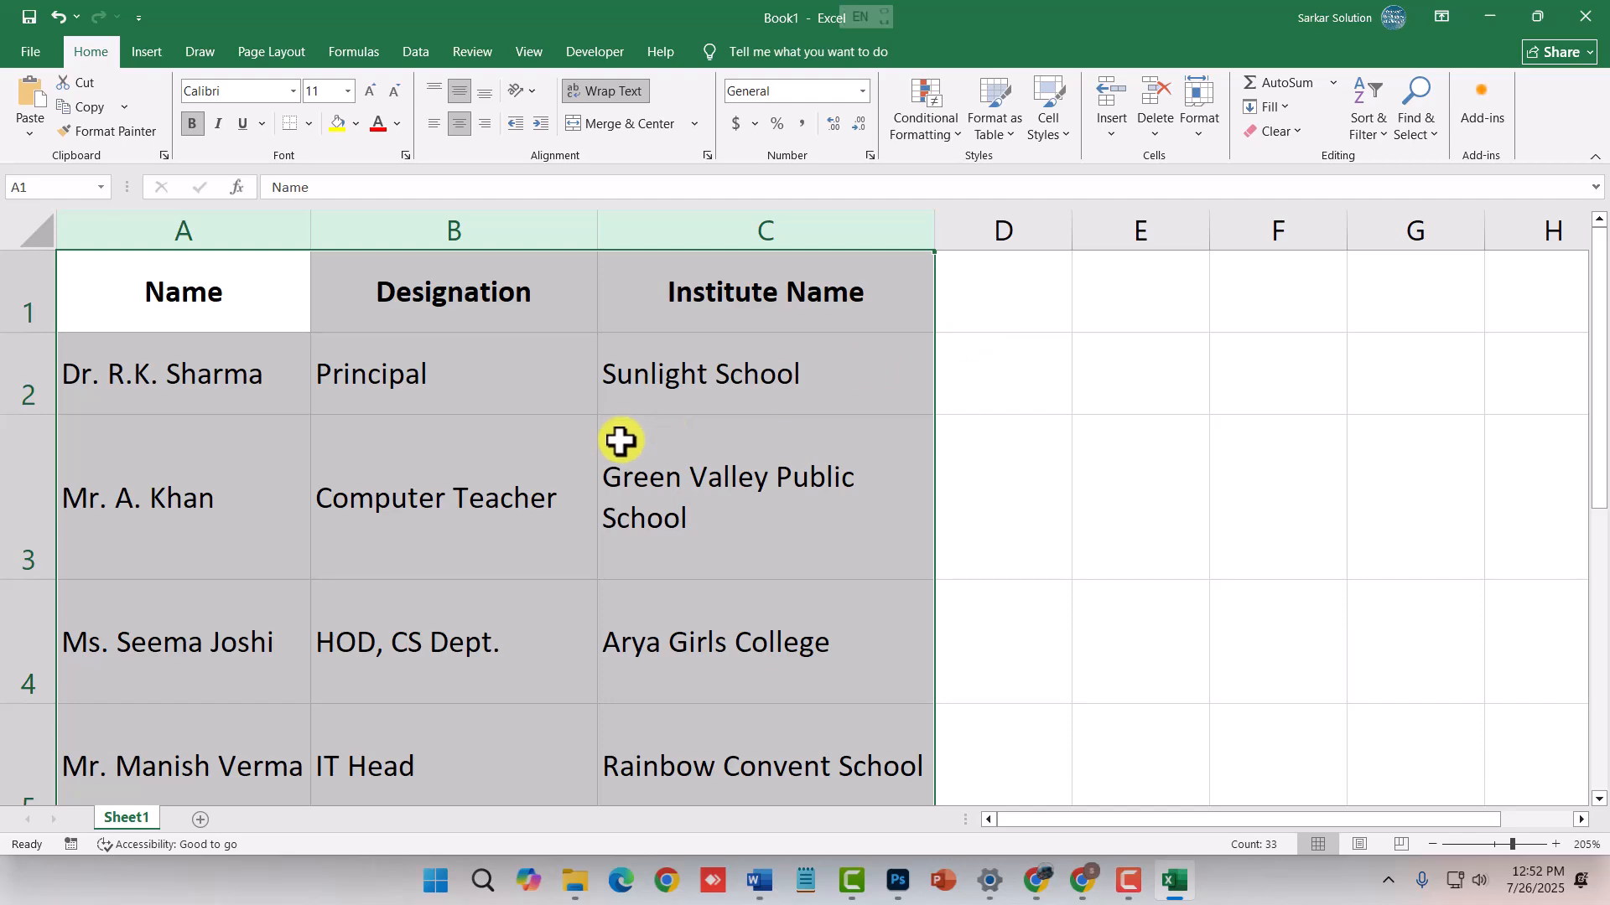
- Fit the recipient table's row heights to the contents with AutoFit
scroll(257, 418, "down", 5, "ctrl")
left_click(1192, 131)
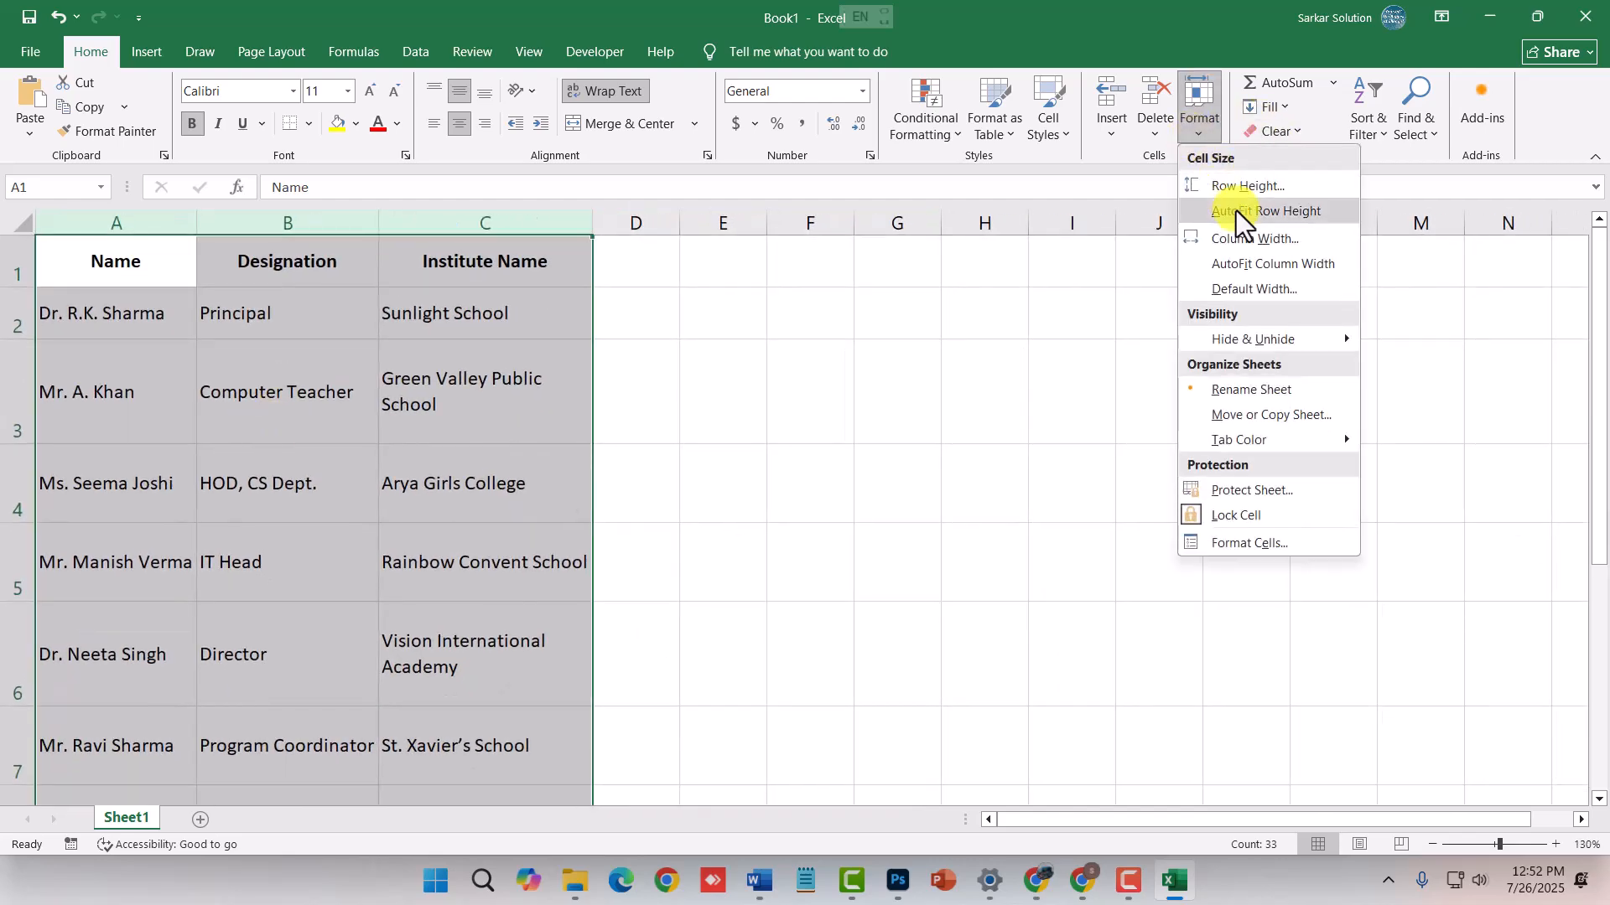
left_click(1236, 209)
left_click(41, 332)
scroll(179, 359, "up", 3, "ctrl")
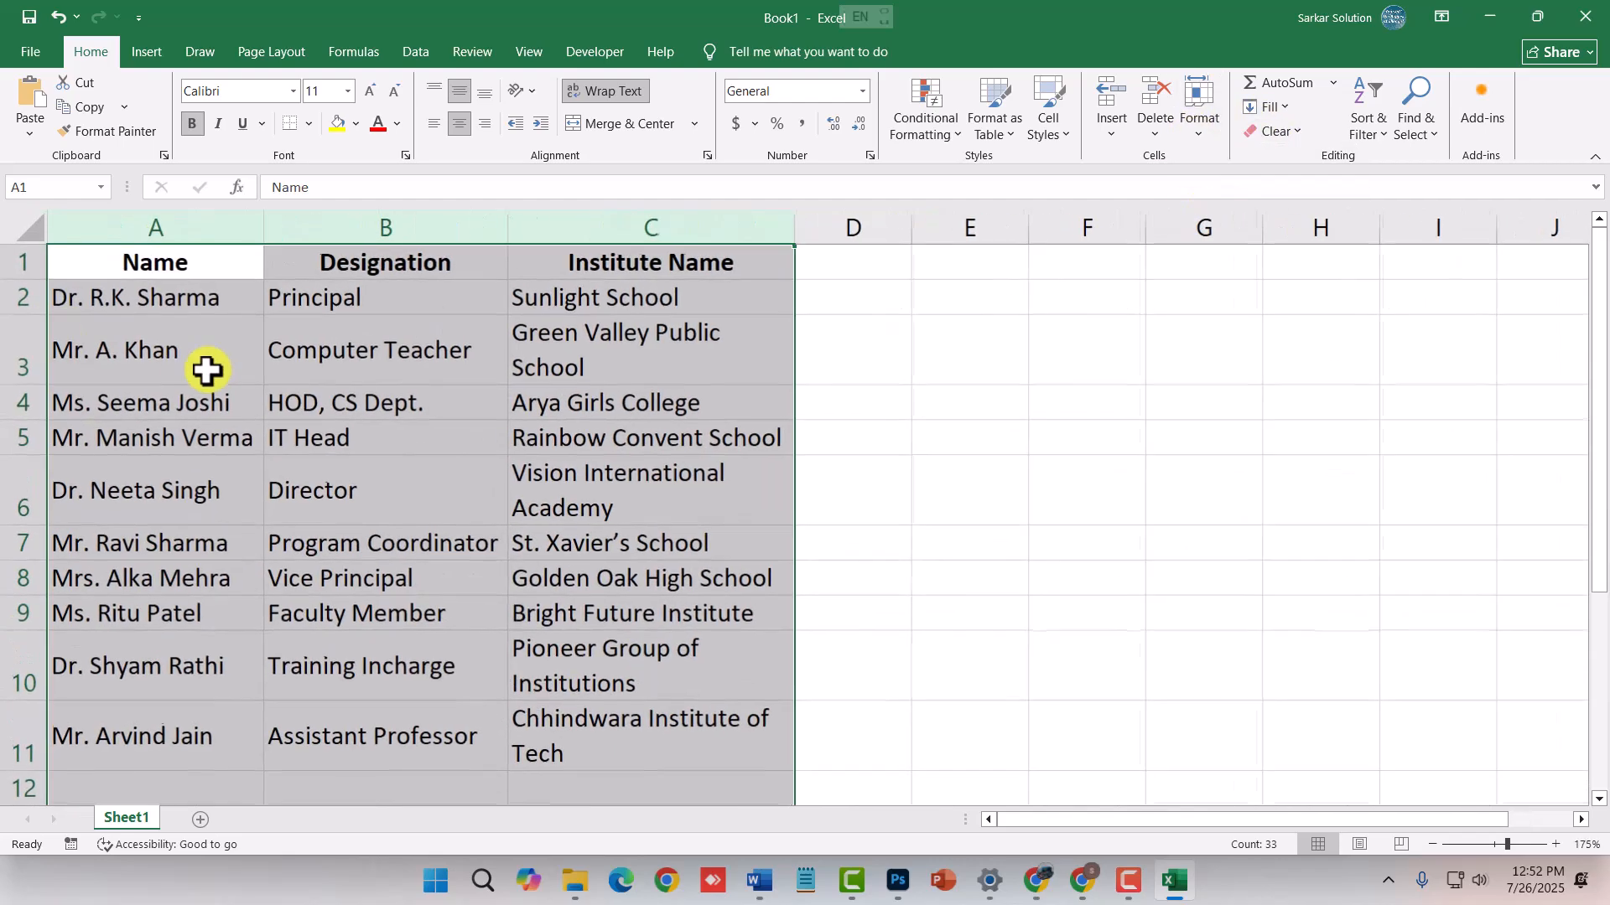
left_click(467, 467)
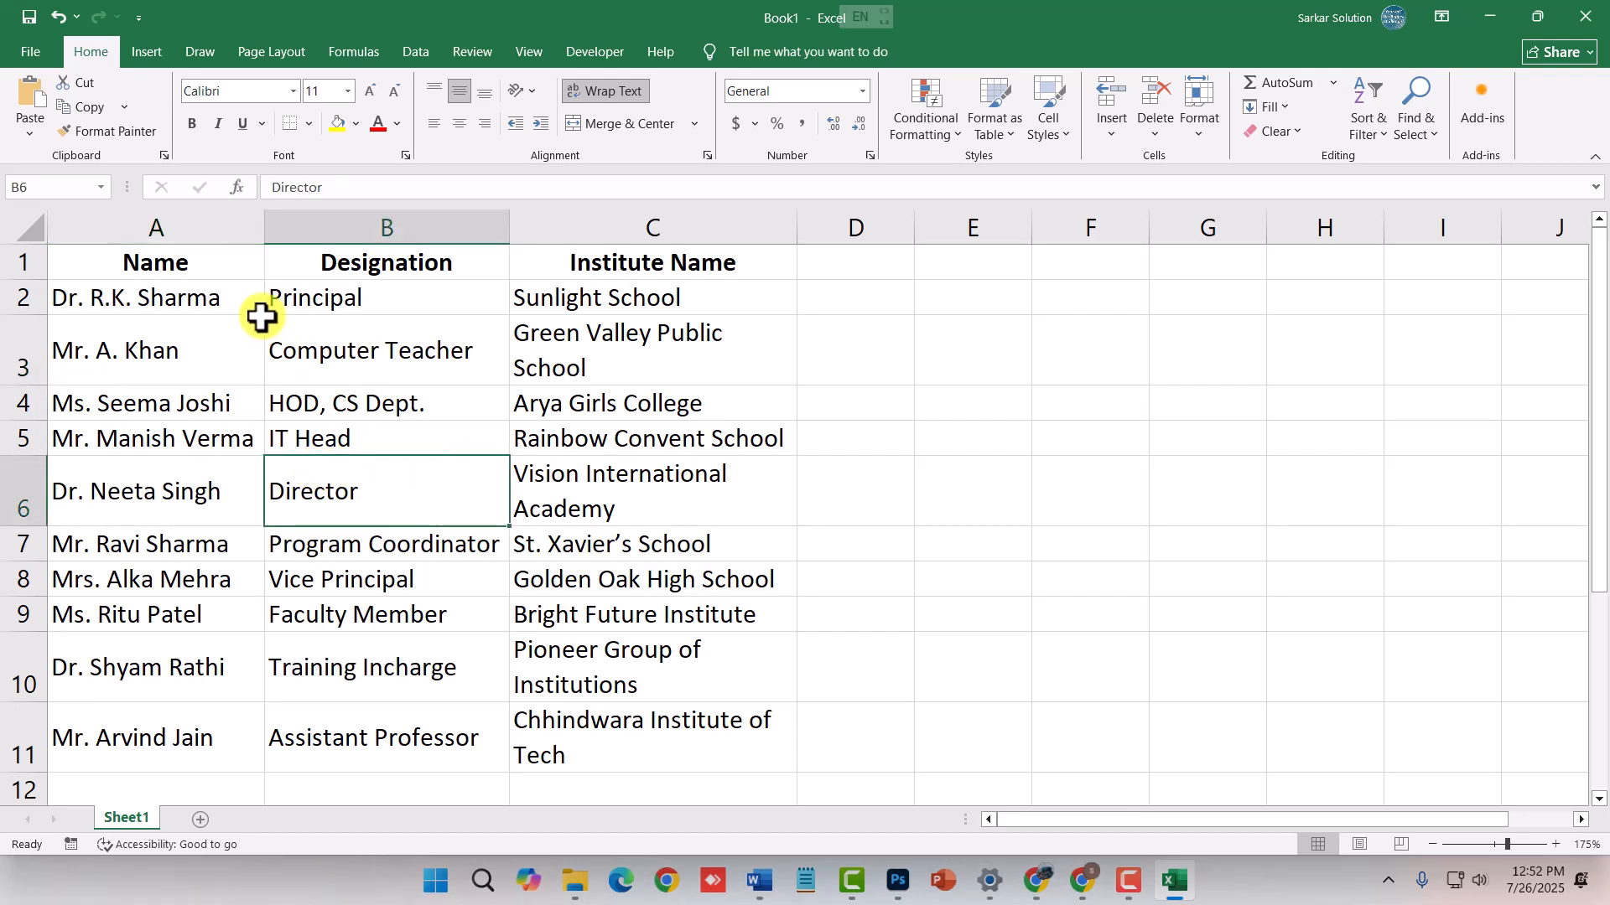
- Check the Name, Designation and Institute Name header cells against the letter's placeholders
left_click(208, 252)
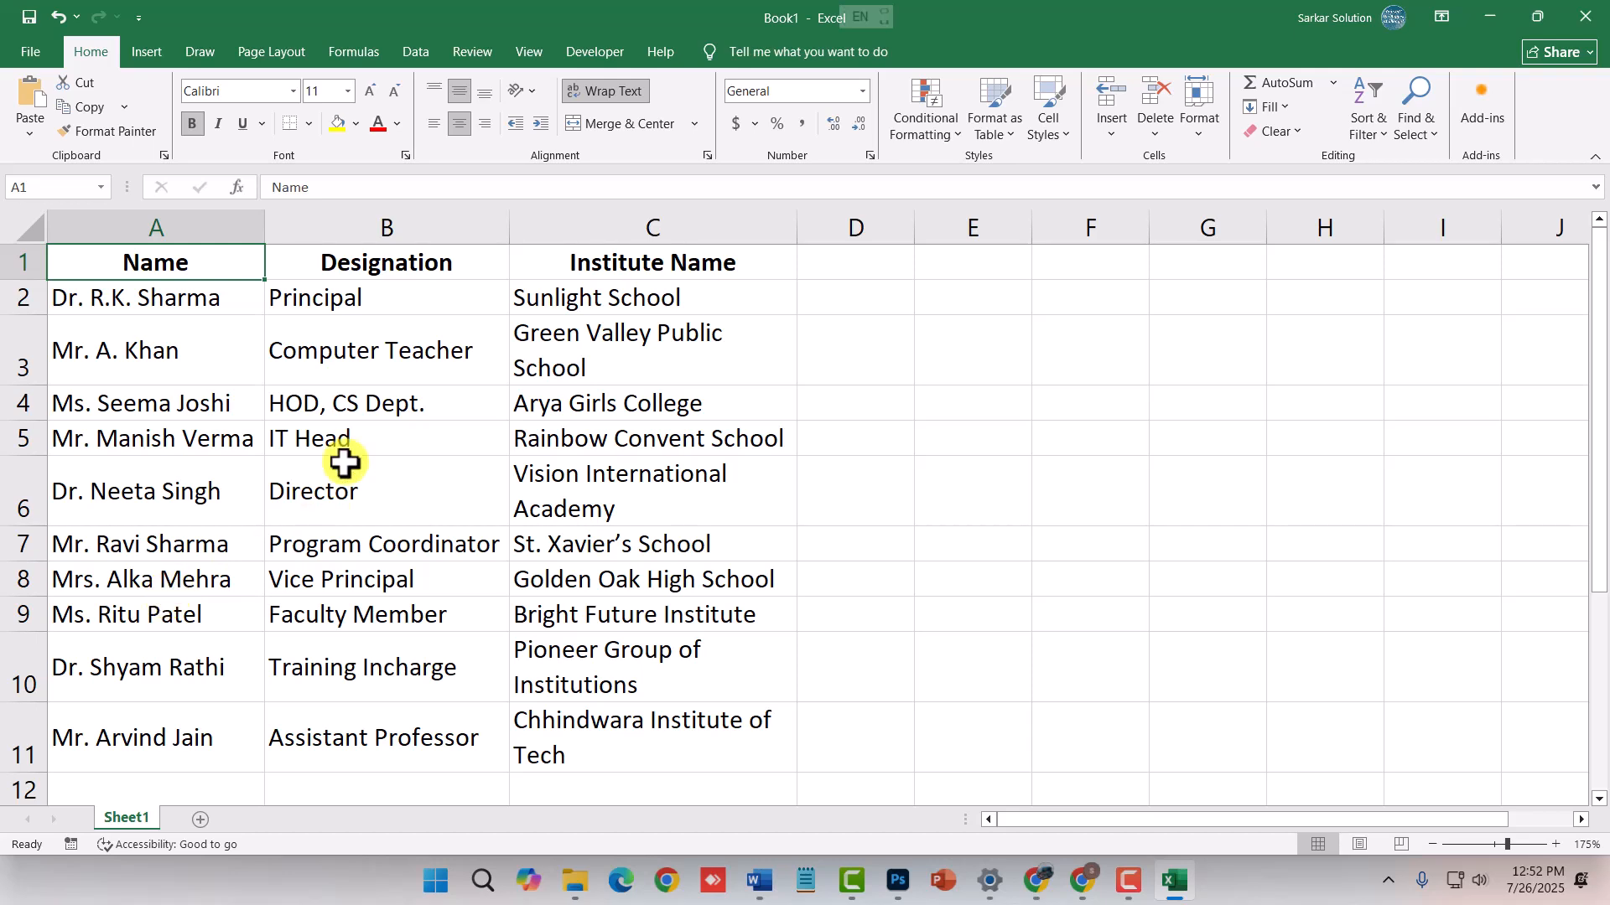
left_click(449, 272)
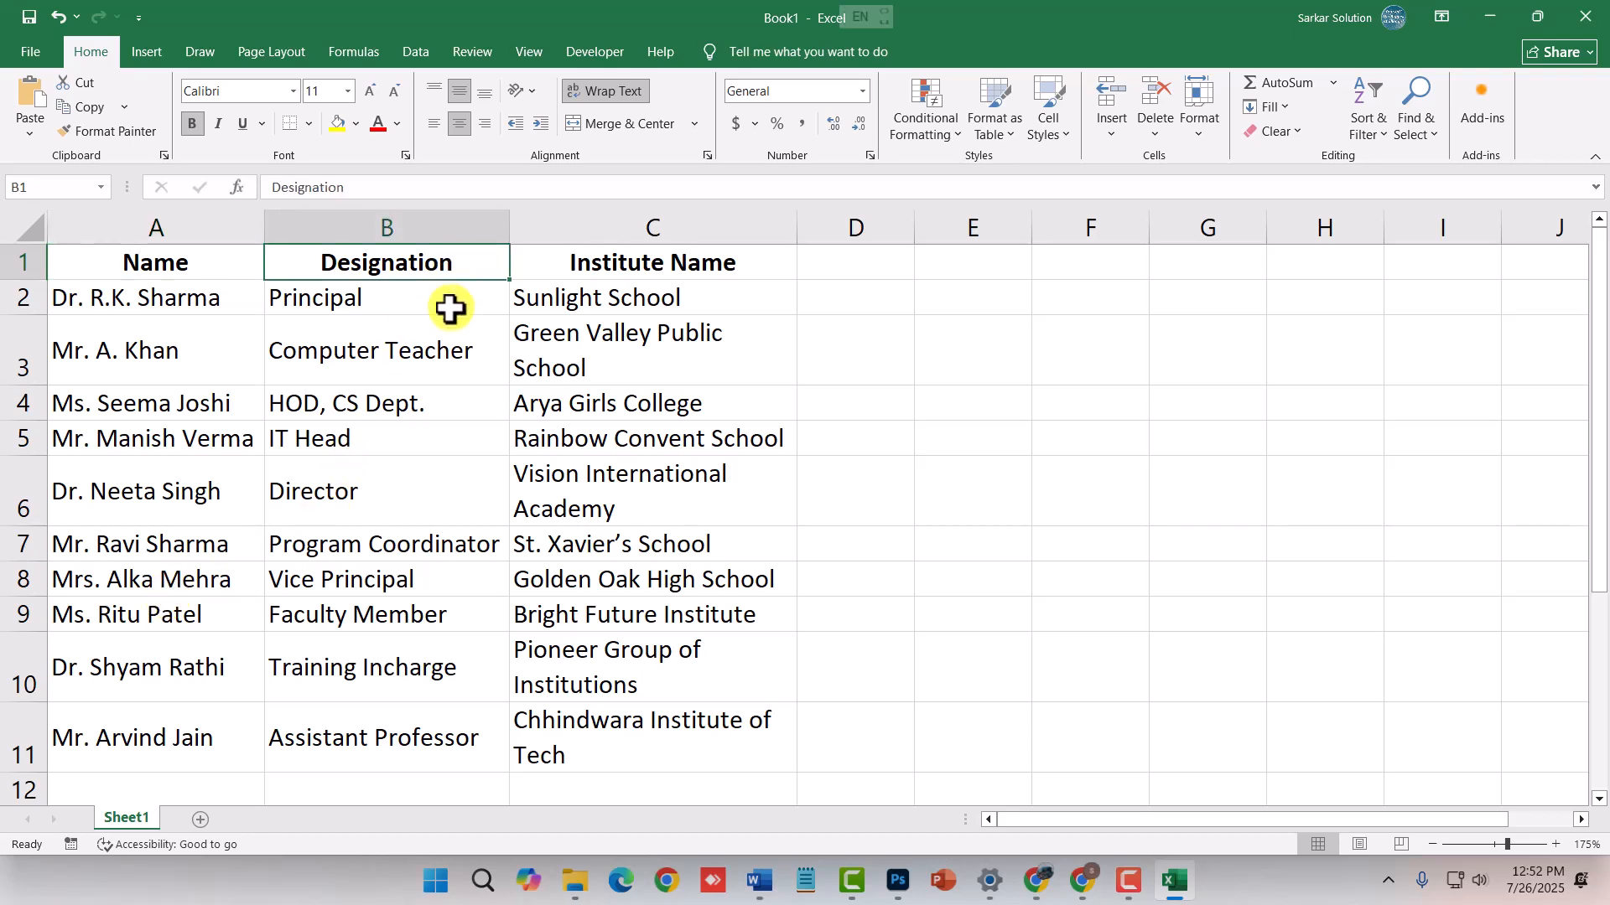
left_click(648, 266)
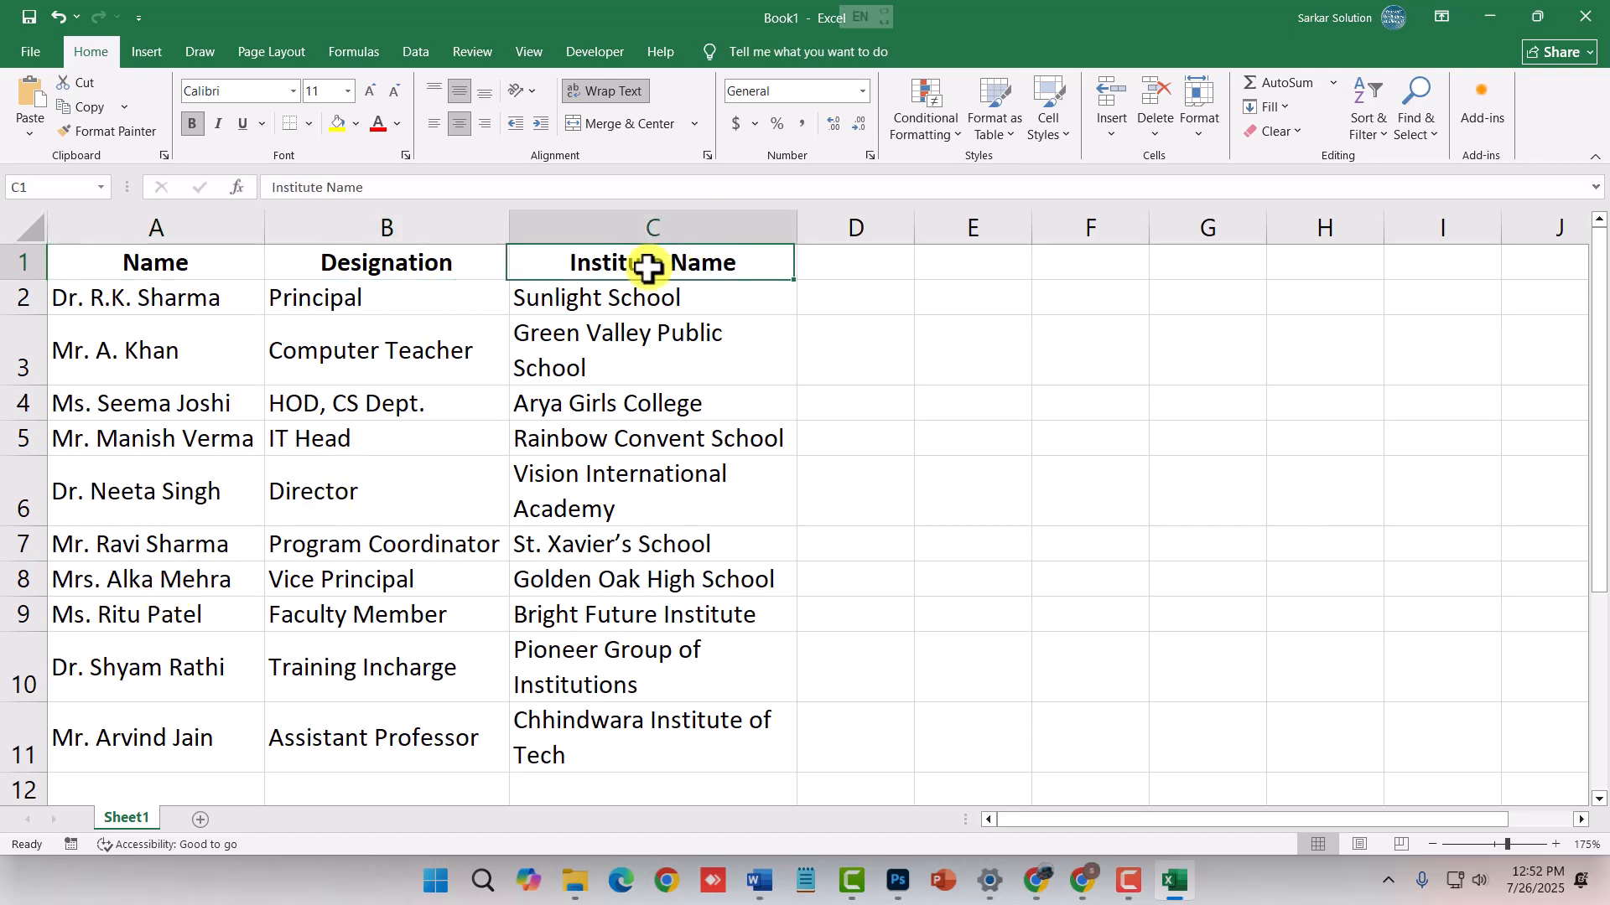
key("Return")
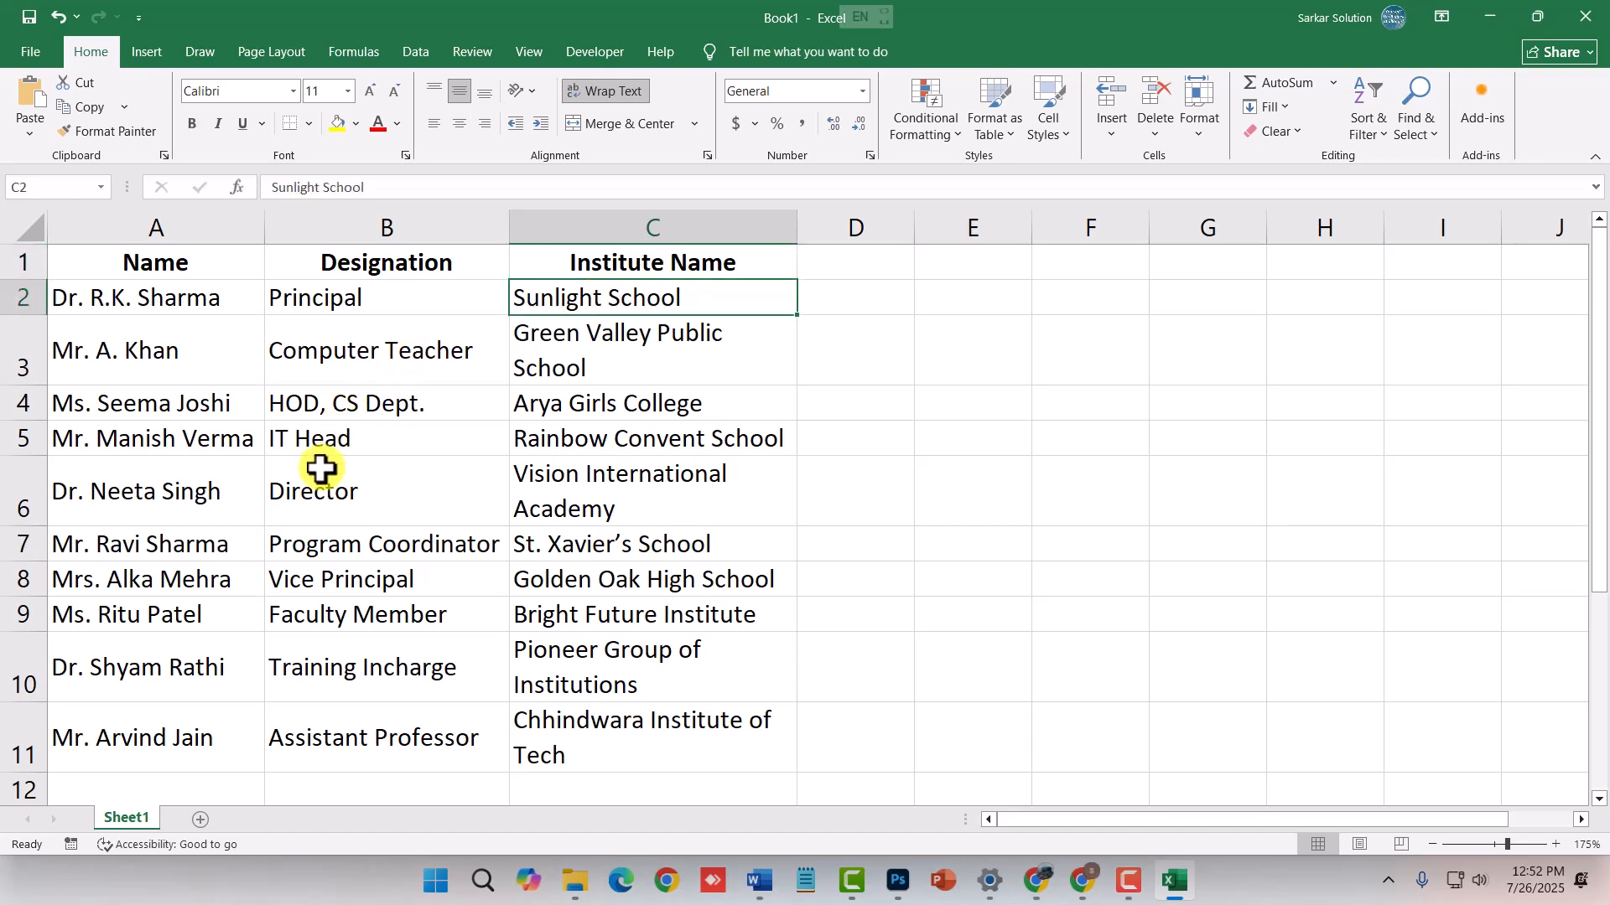
- Save the recipient workbook as invitationlist in the Documents folder and close Excel
left_click(130, 259)
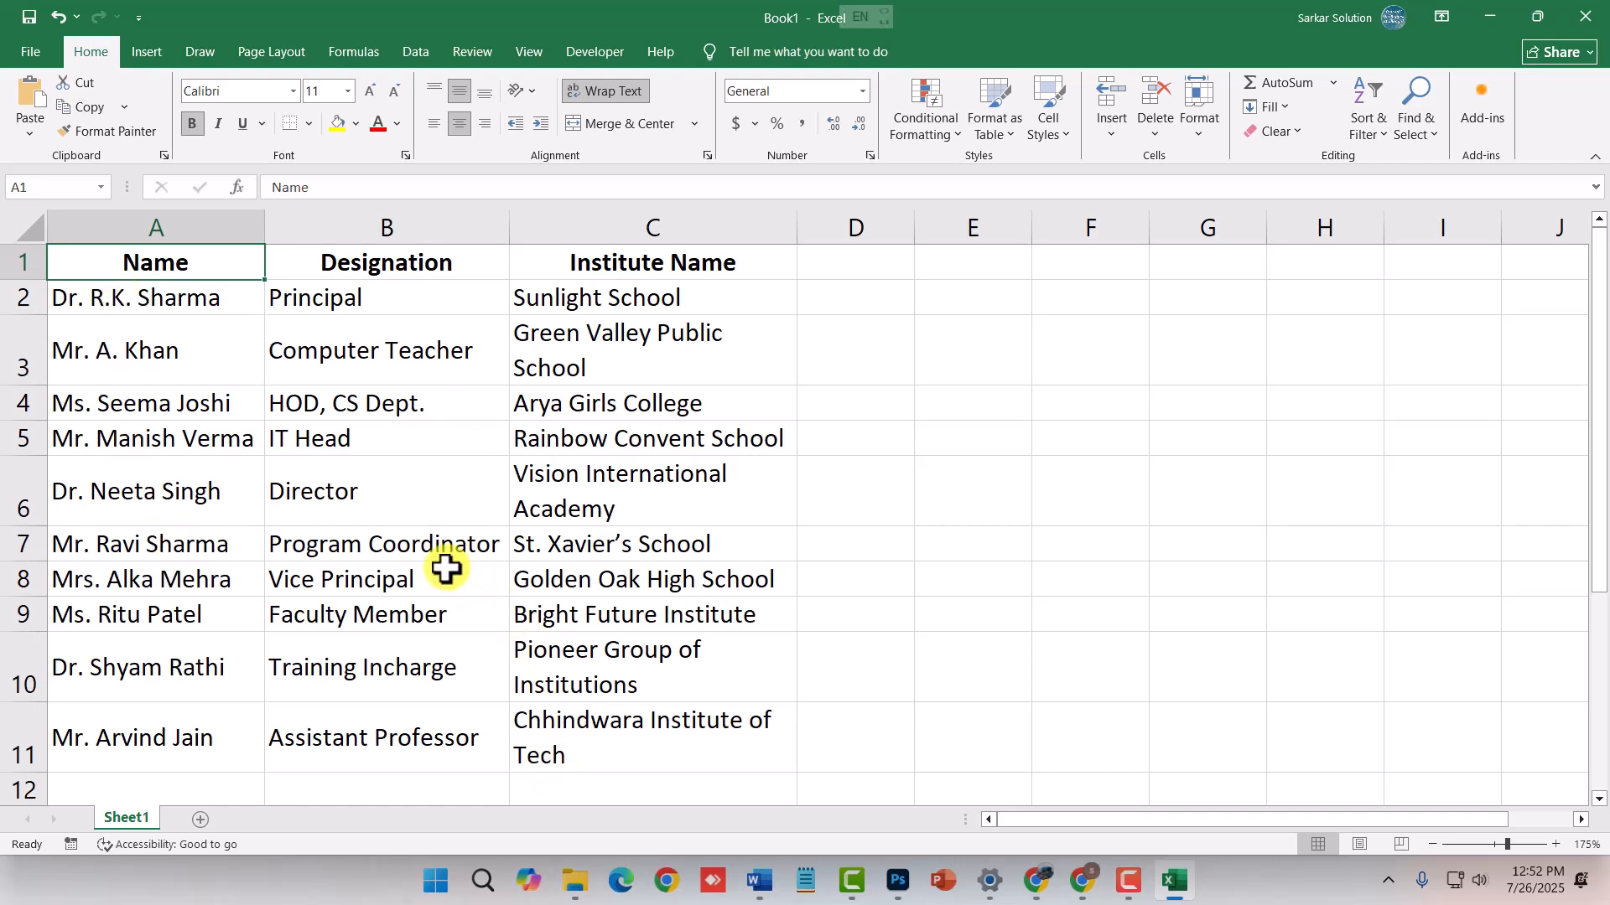
left_click(37, 53)
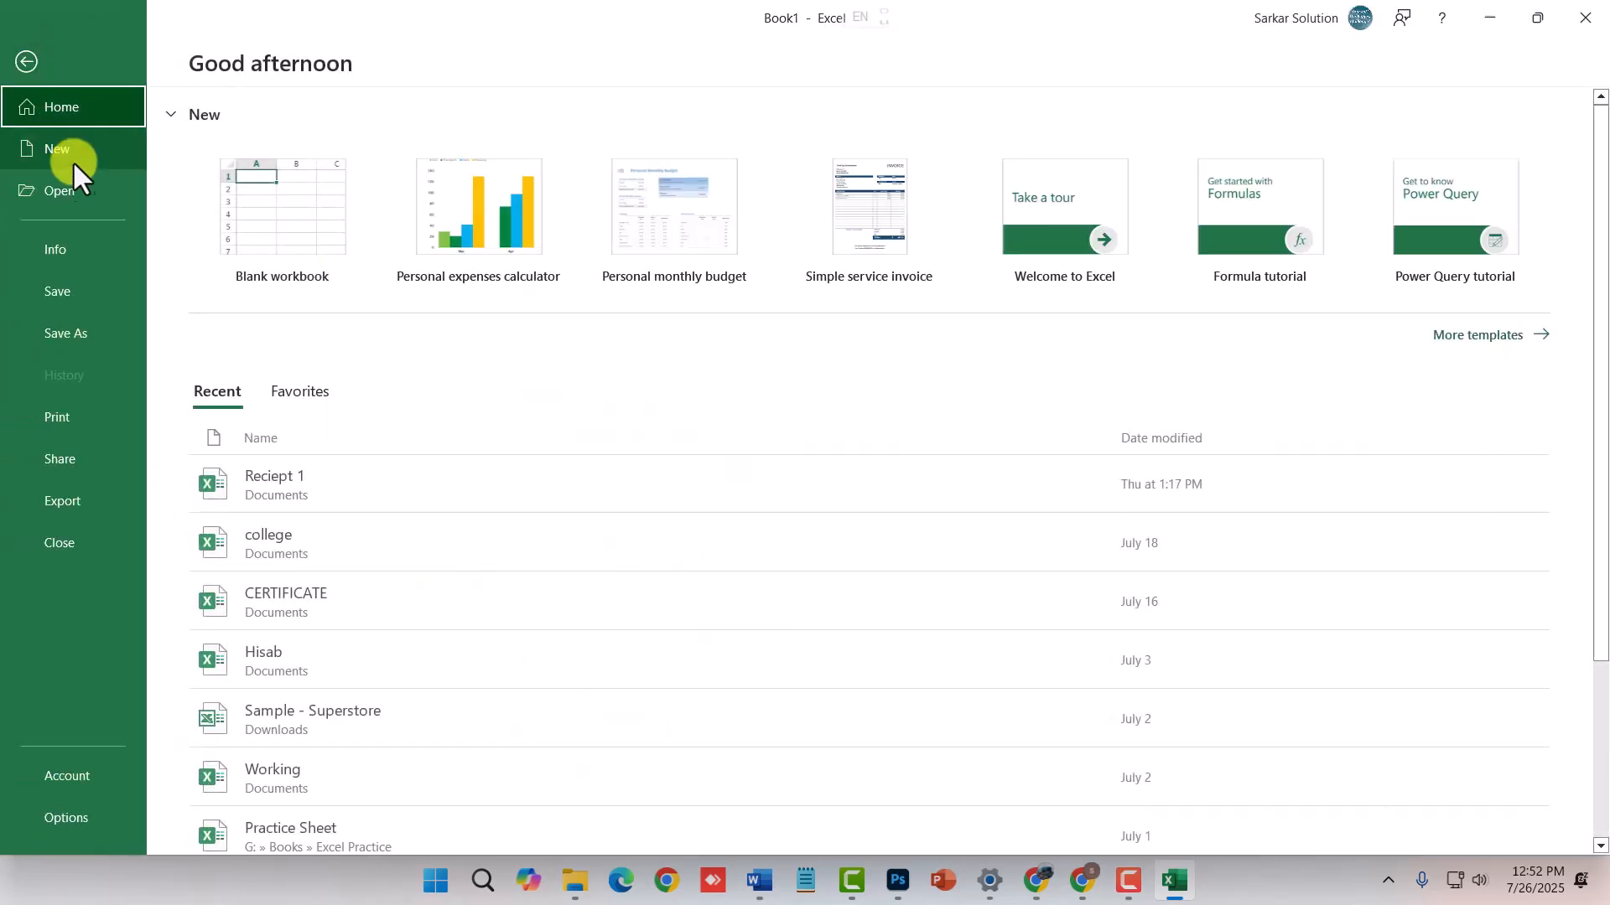
left_click(83, 295)
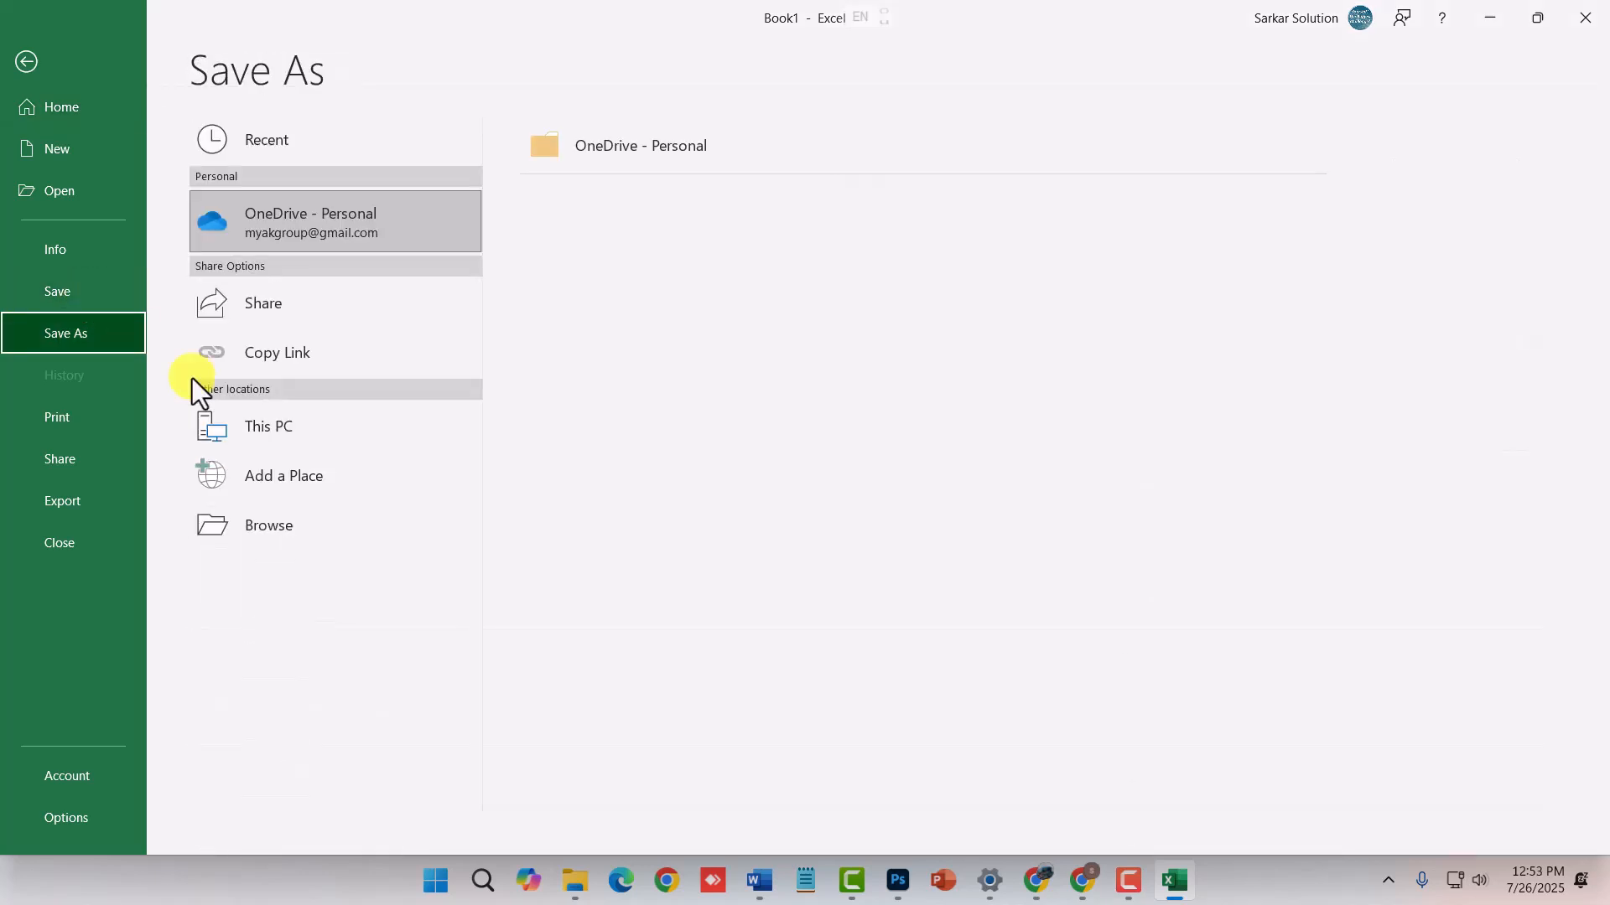
left_click(262, 520)
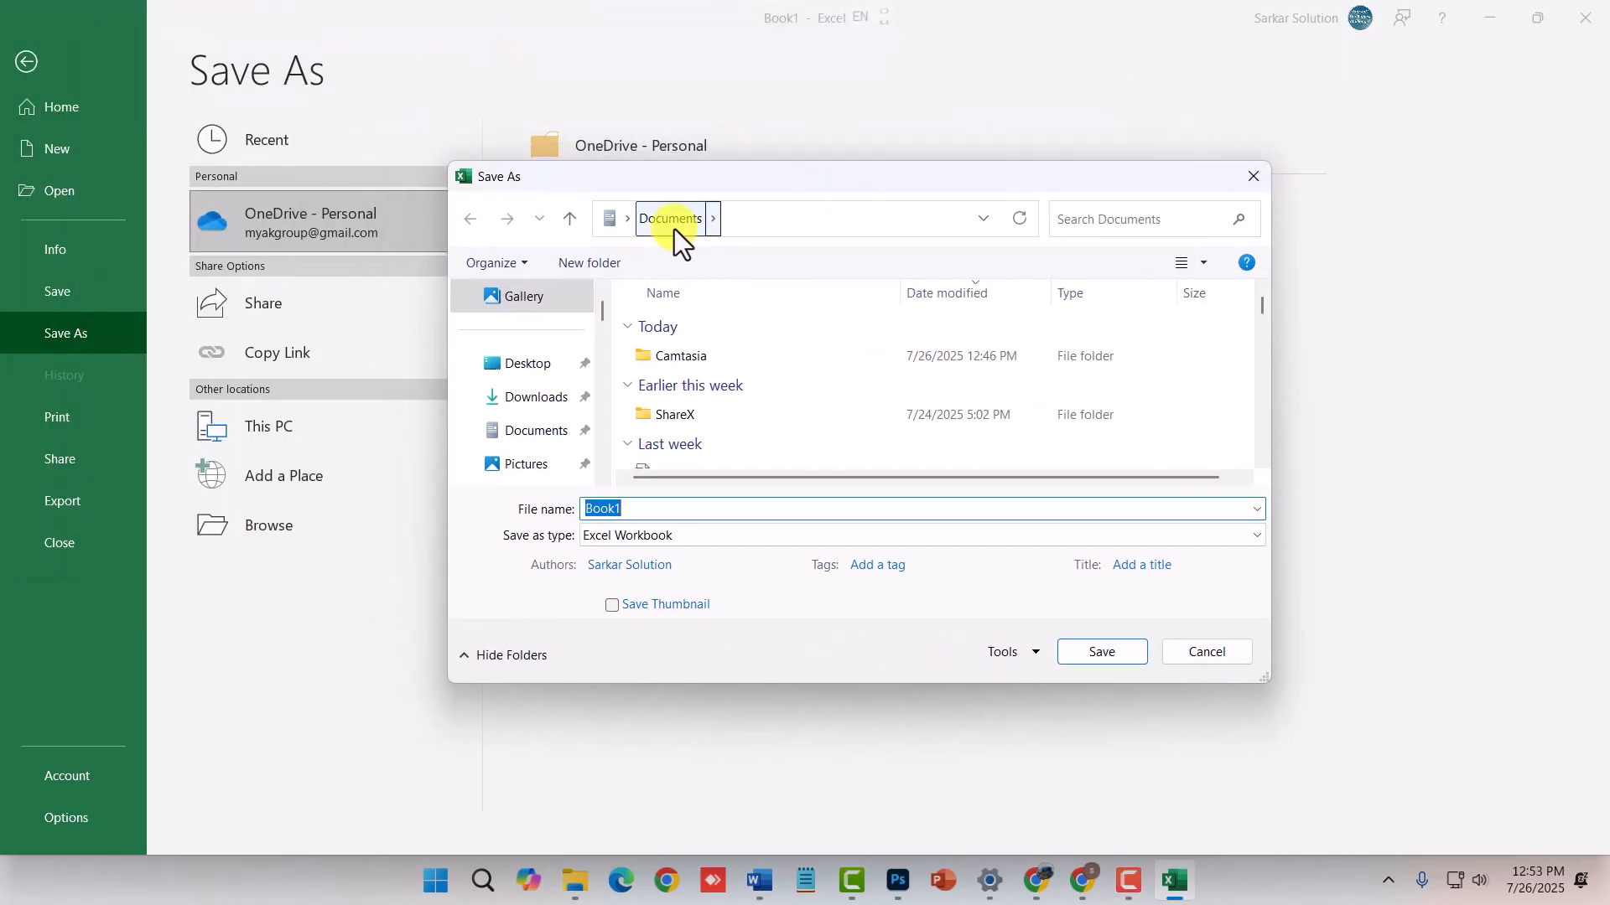
type("invitationlist")
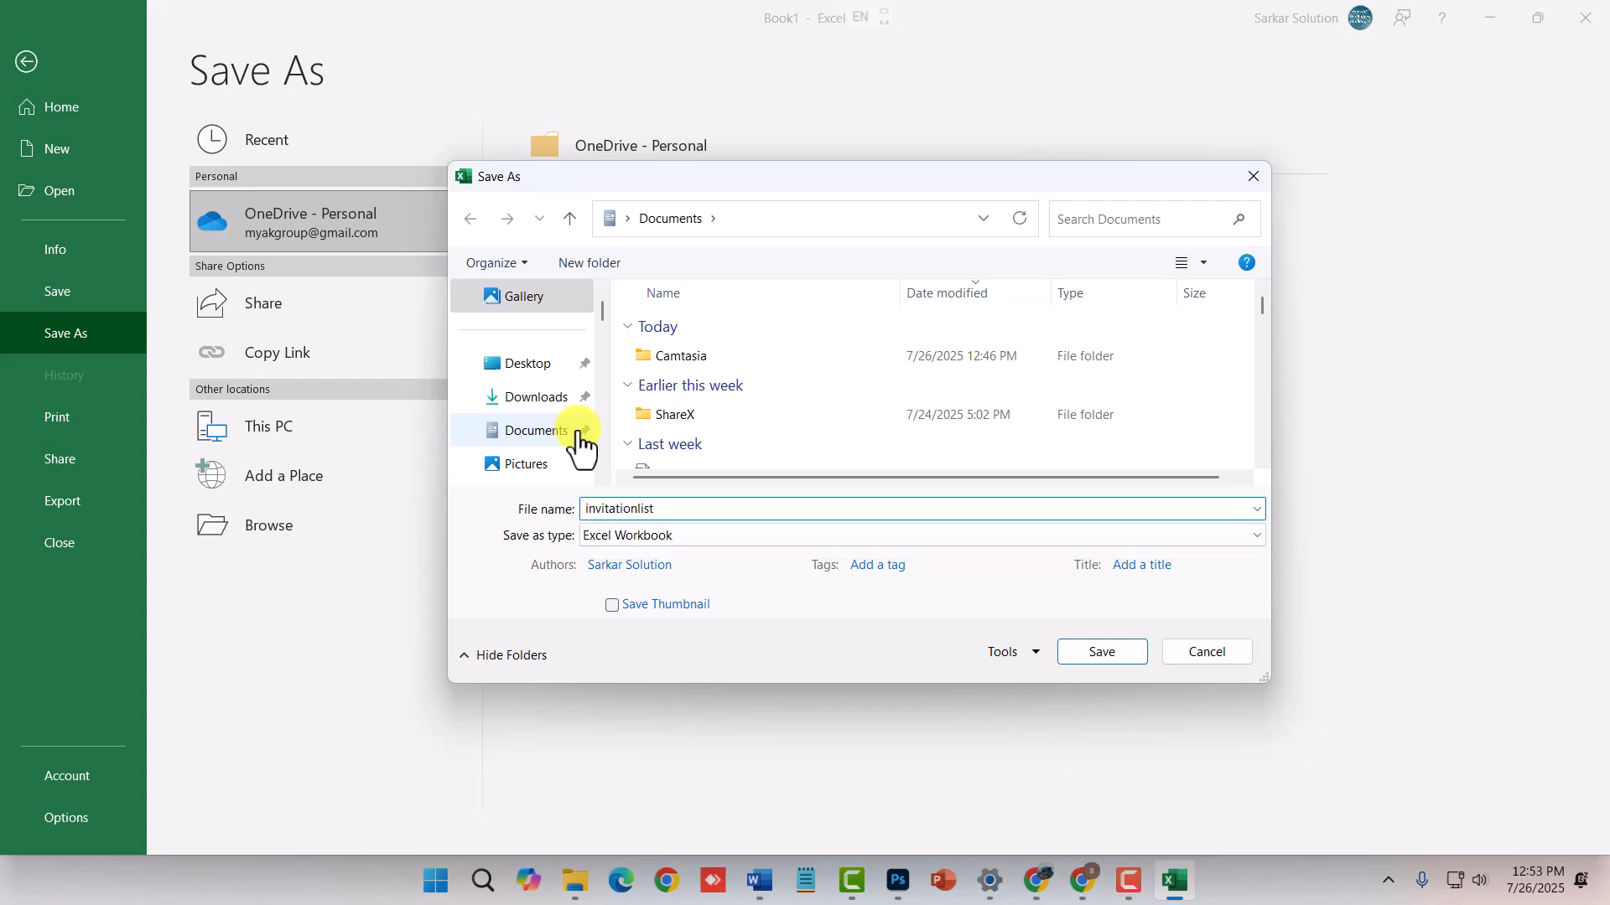
left_click(1105, 654)
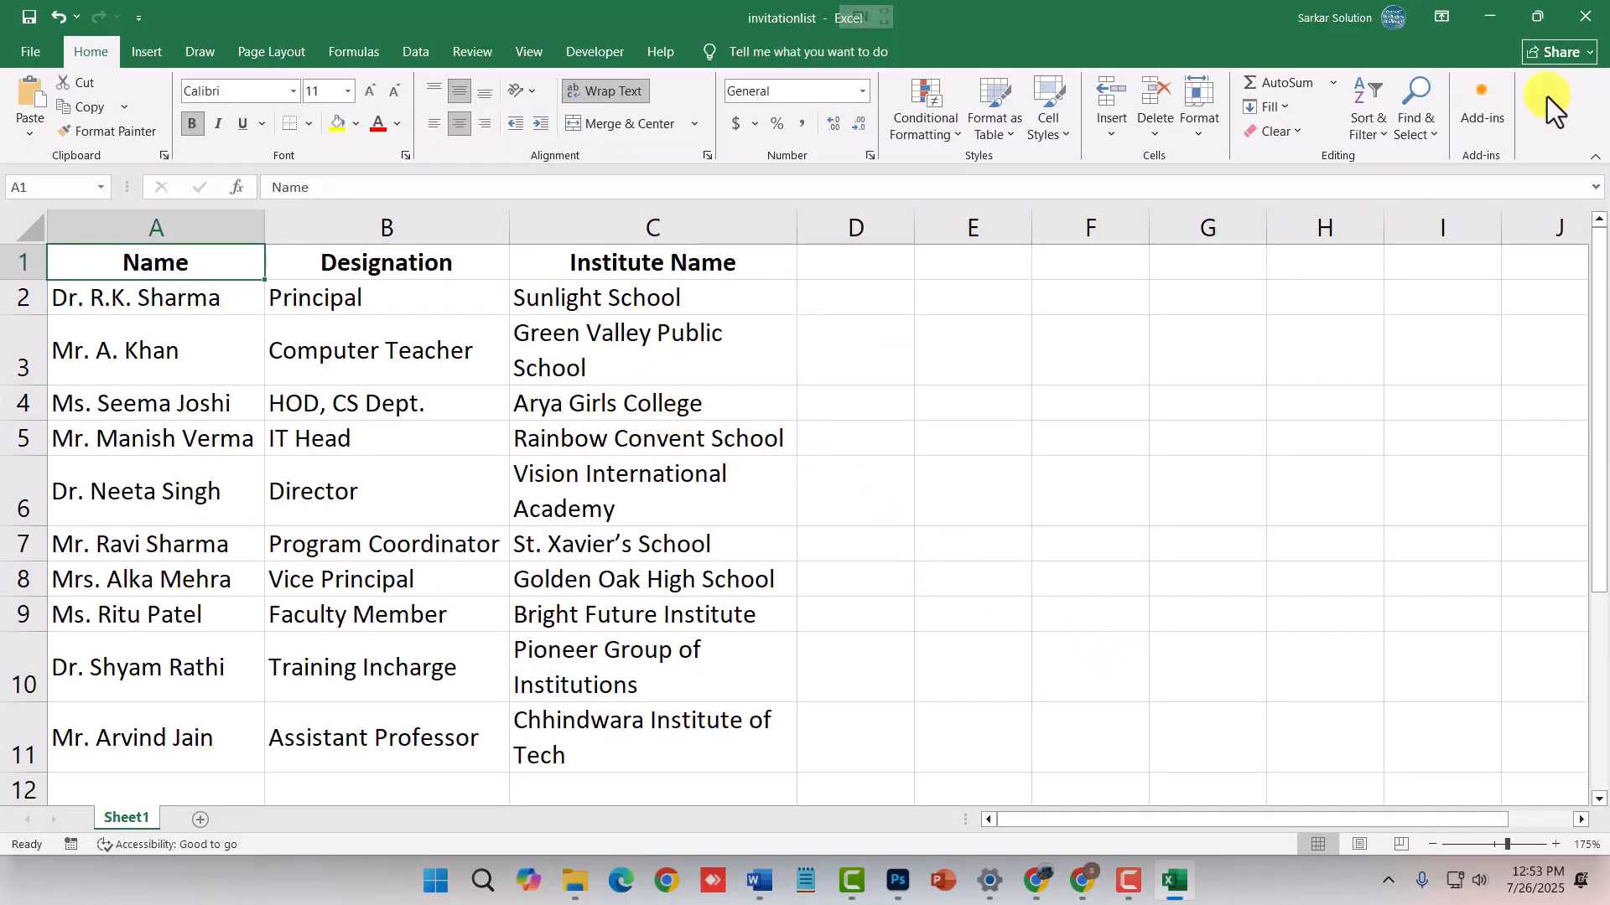
left_click(1584, 16)
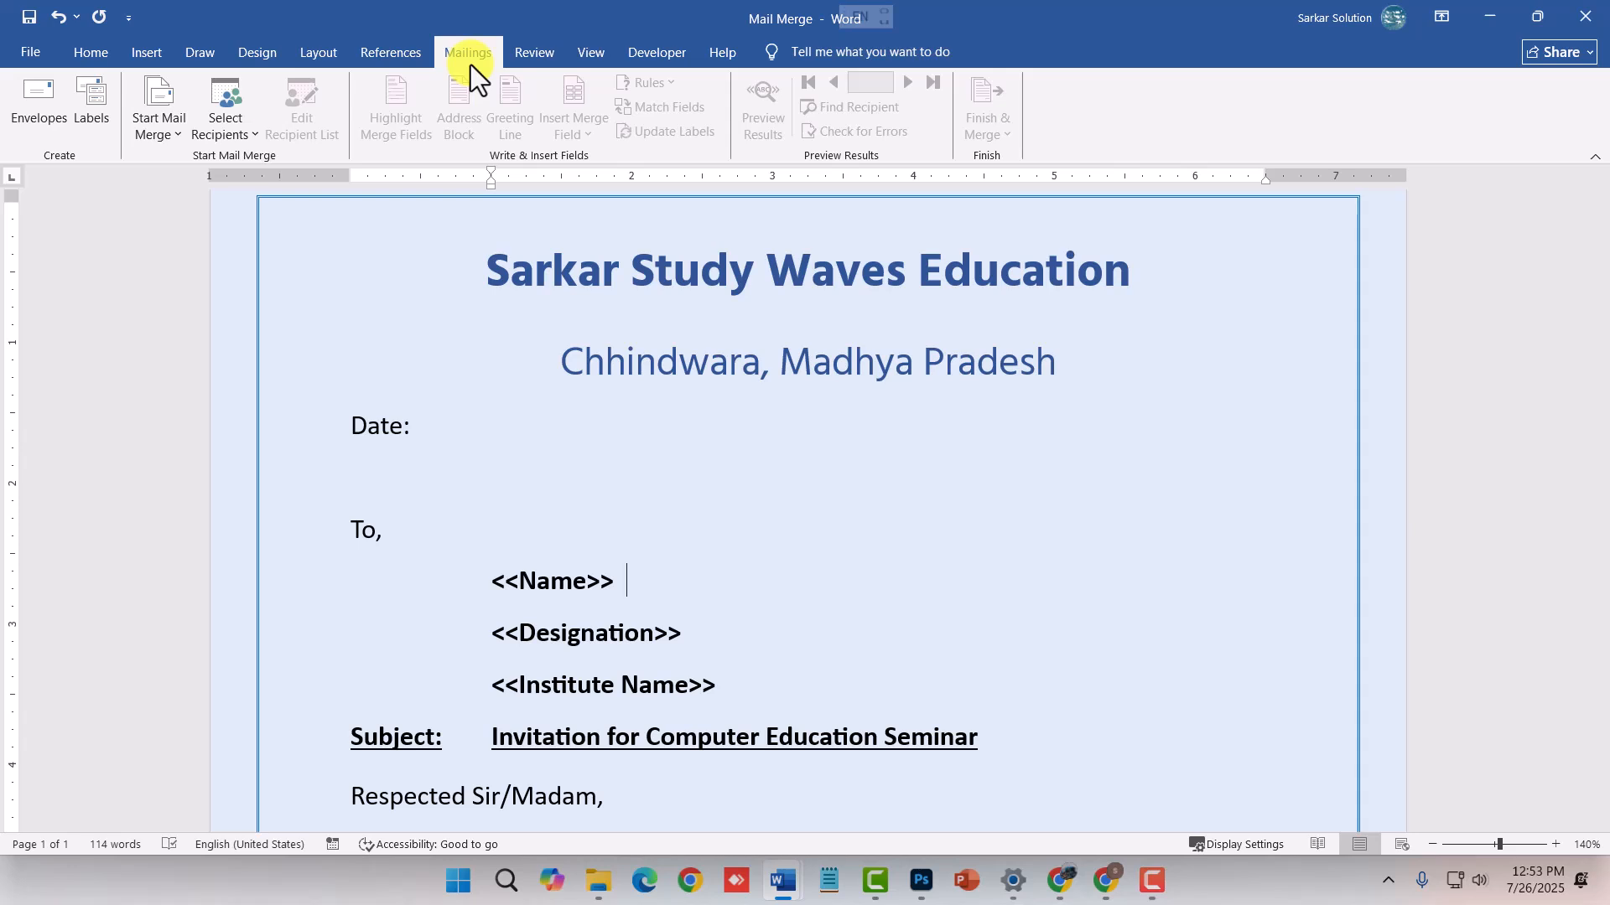
- Start the Step-by-Step Mail Merge Wizard in the Word letter, float its pane over the page, and accept Letters as the document type
left_click(163, 129)
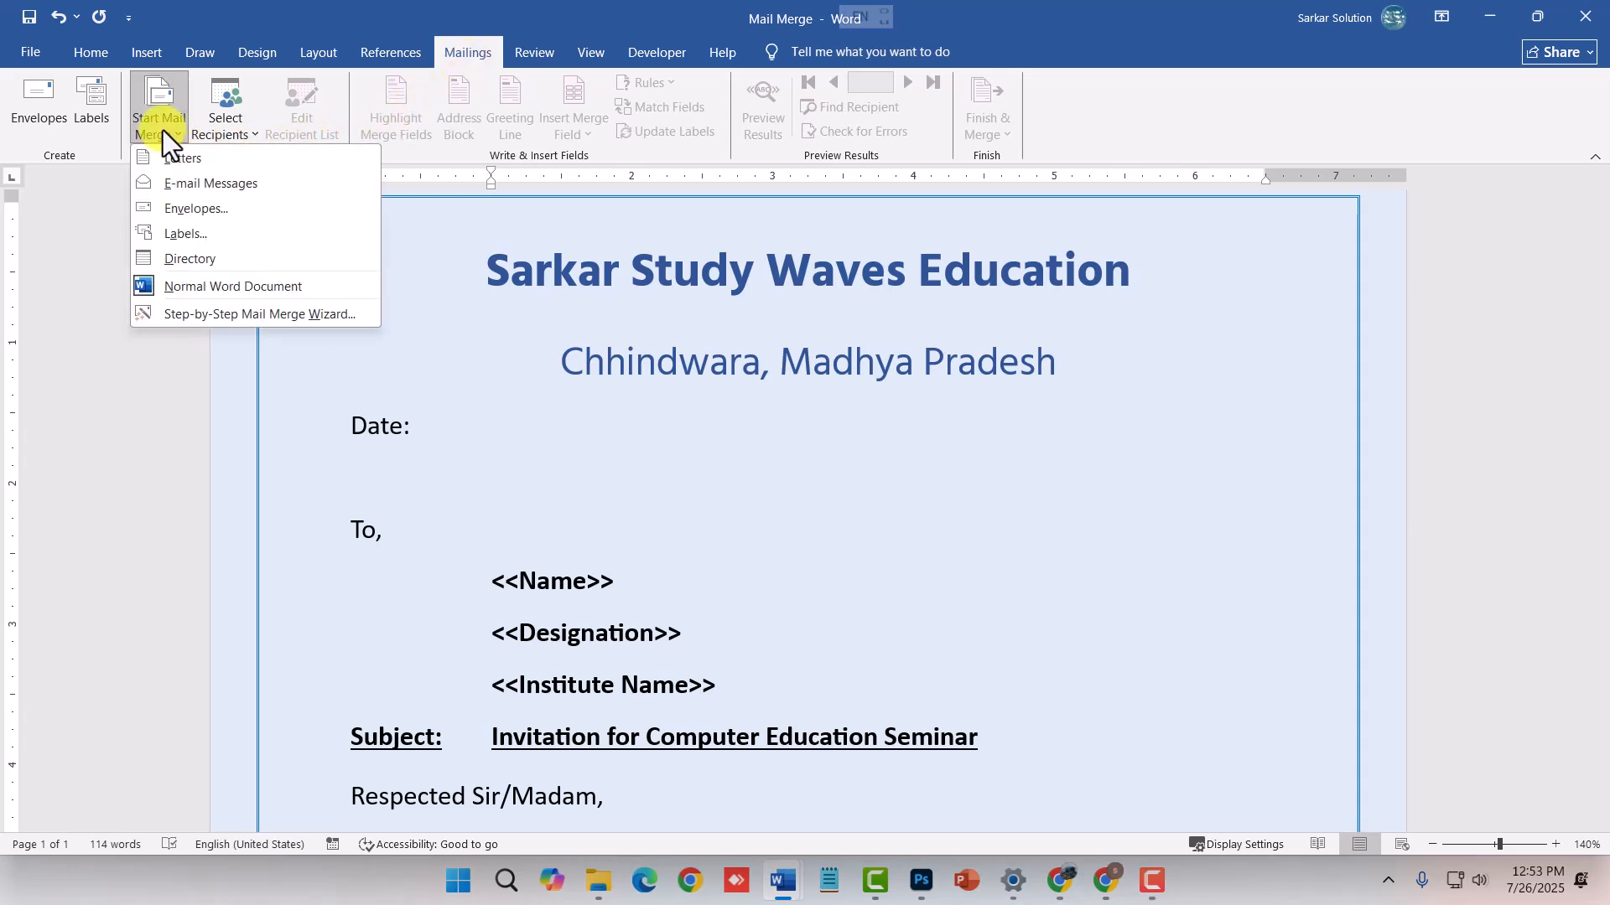
left_click(288, 319)
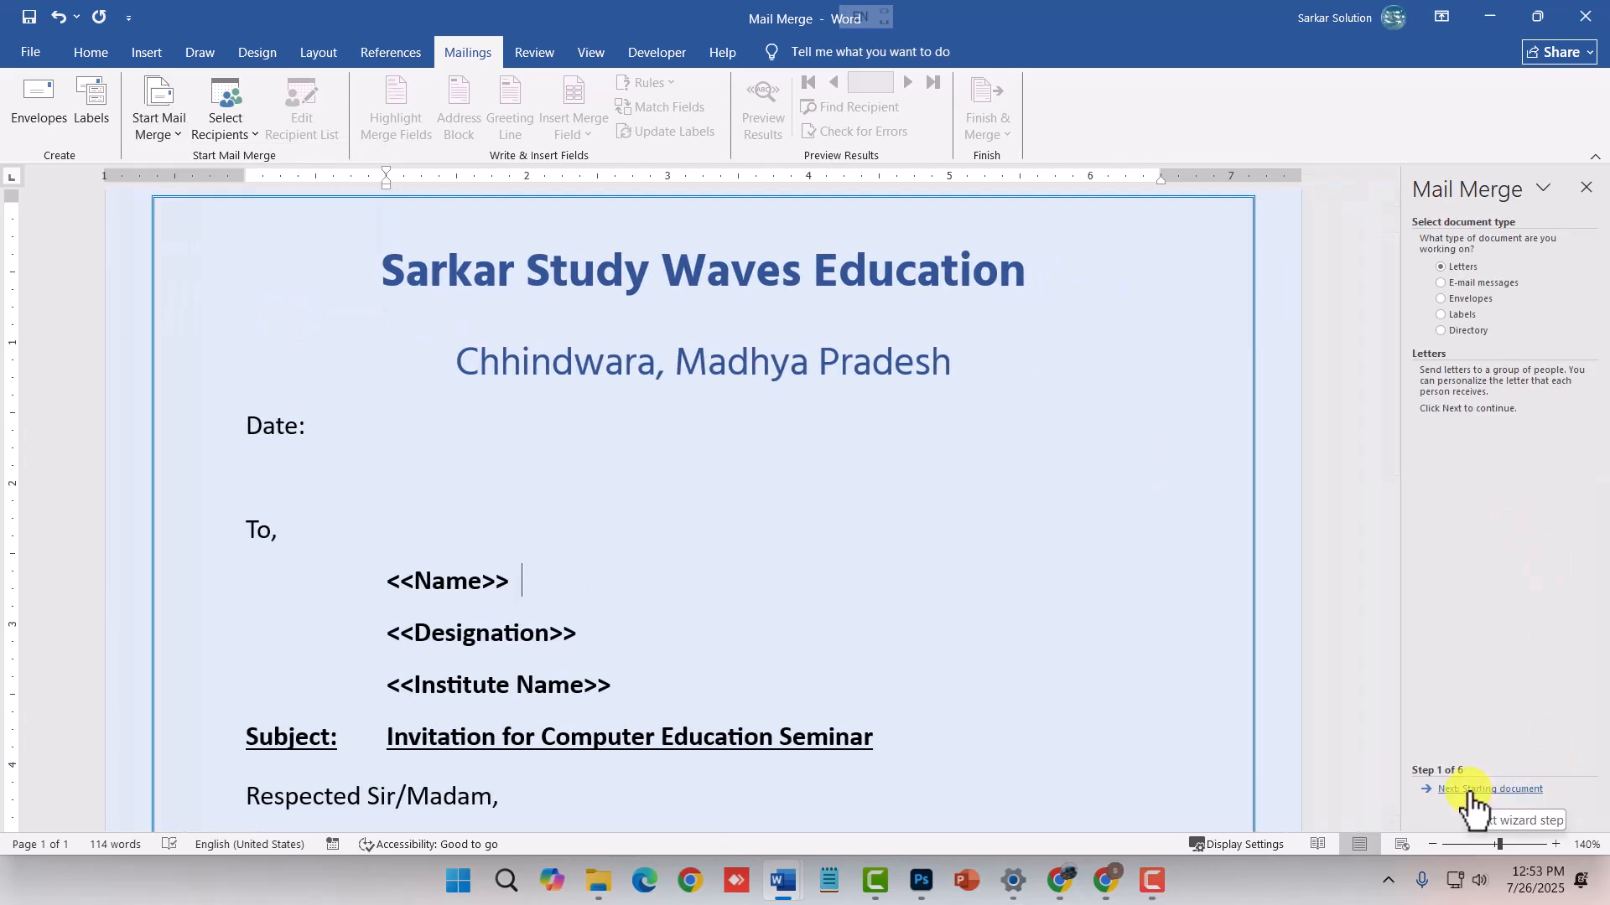
left_click_drag(1545, 210, 1030, 218)
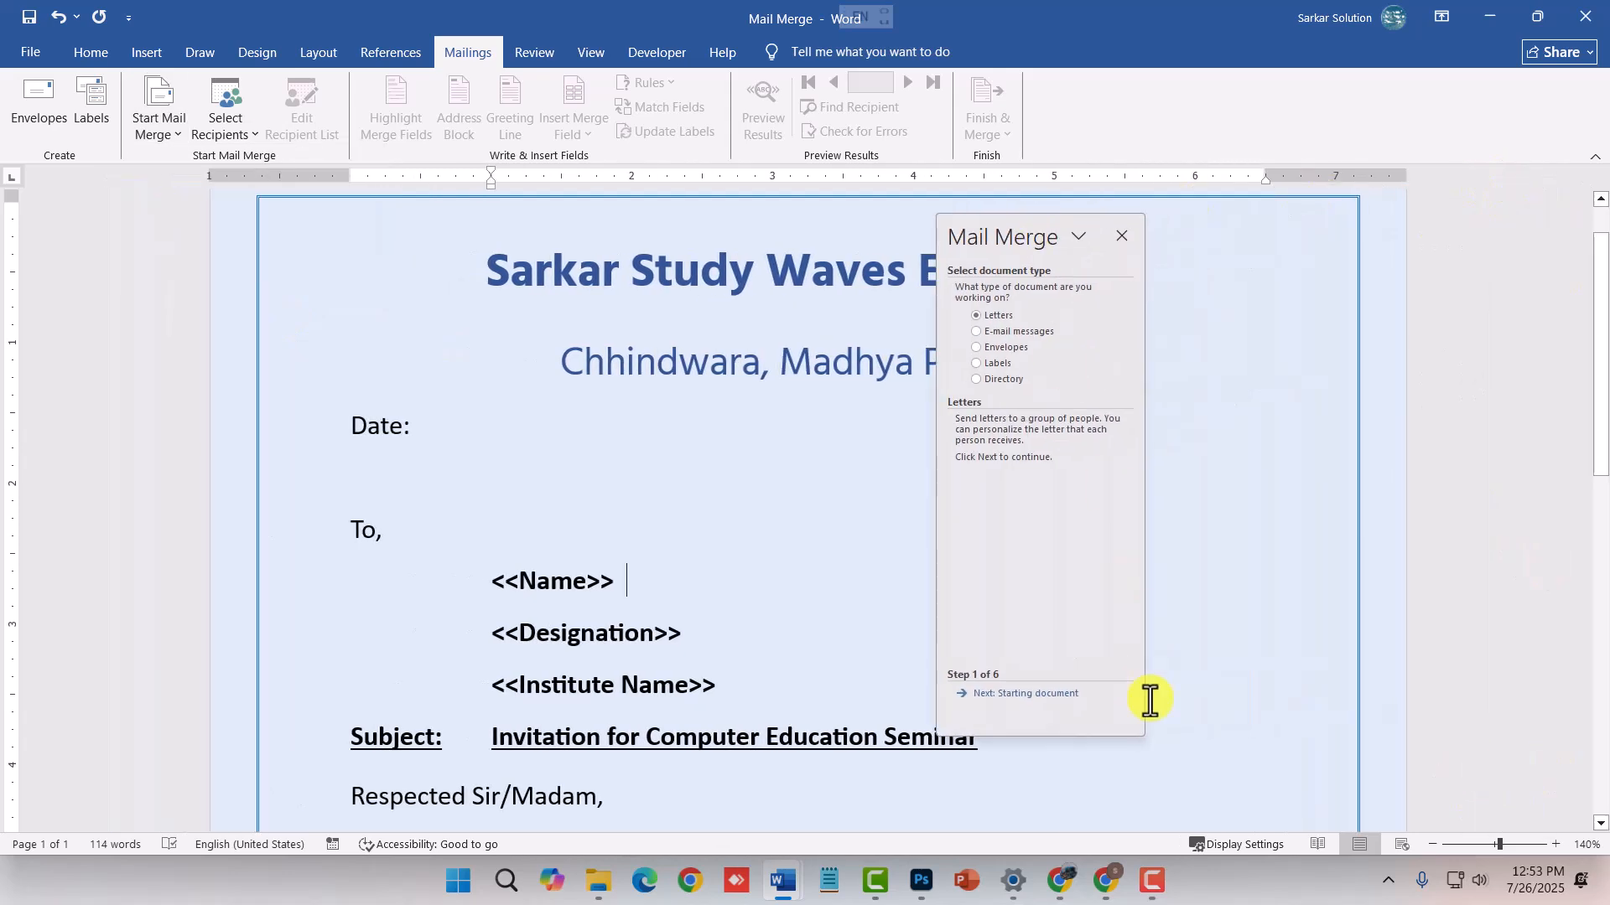
left_click_drag(1096, 735, 1091, 655)
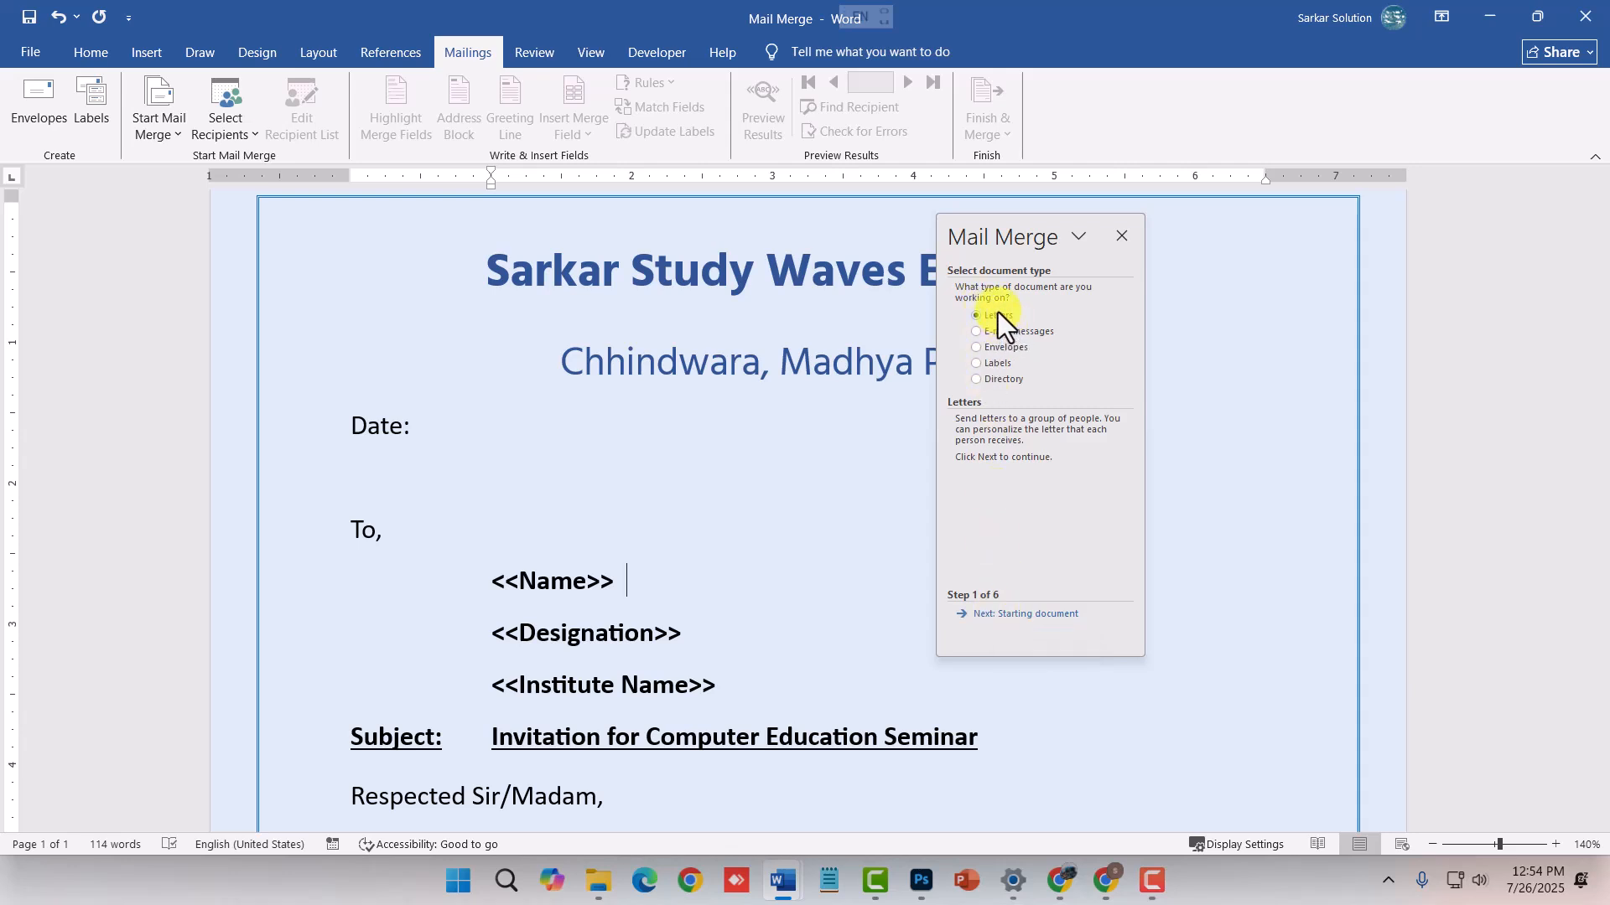
left_click(1036, 615)
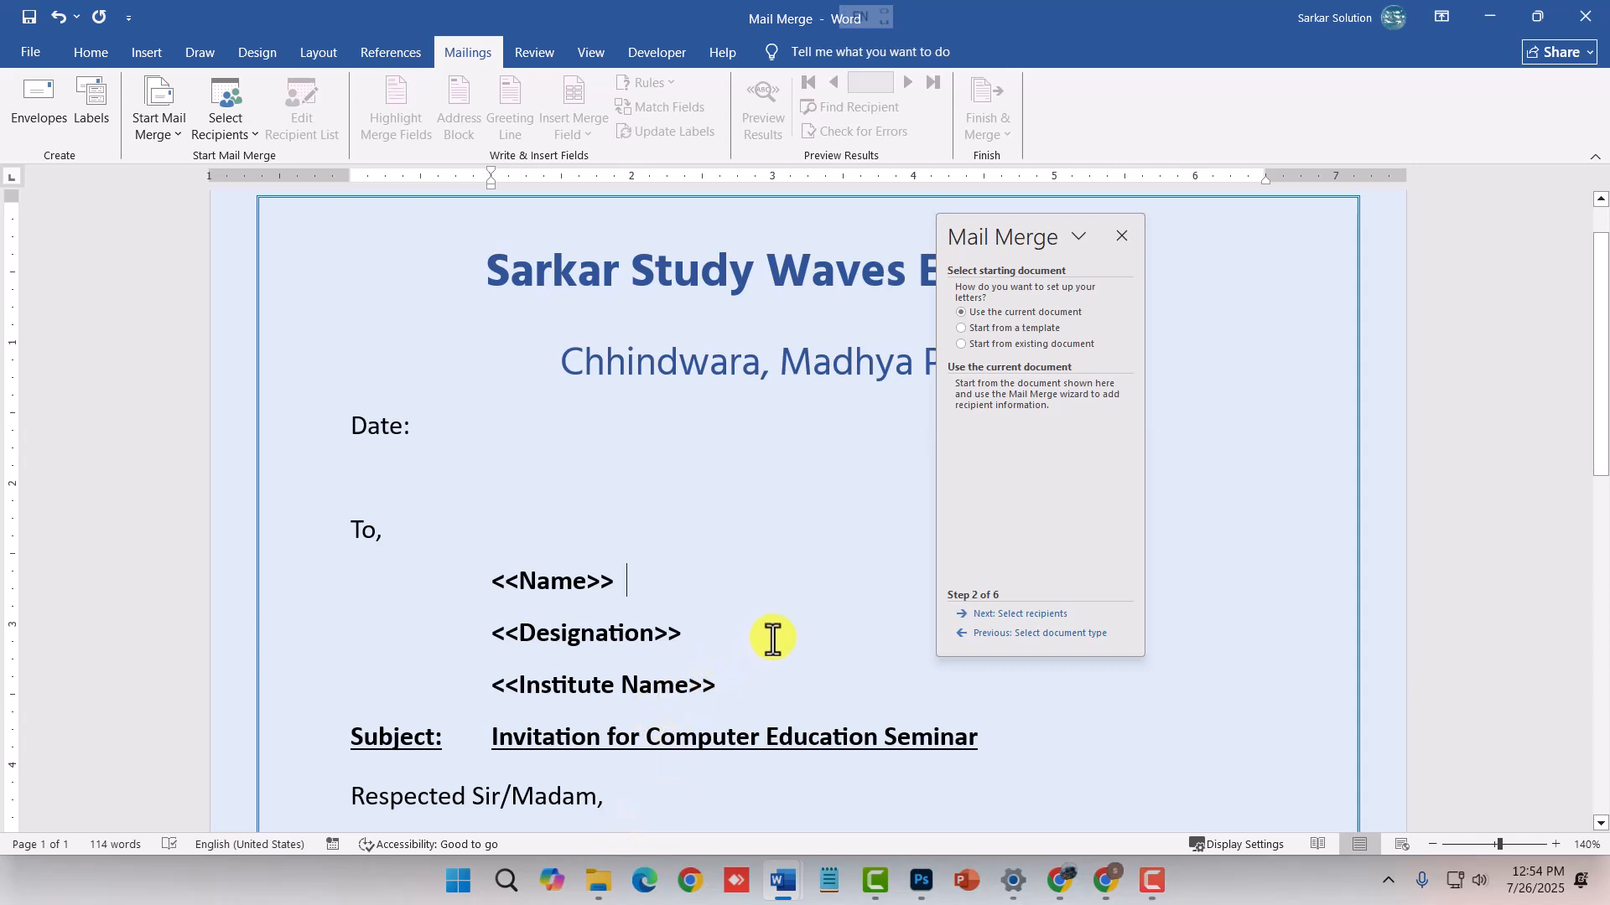
- Choose the current document as the merge's starting document and continue to recipient selection
left_click(998, 345)
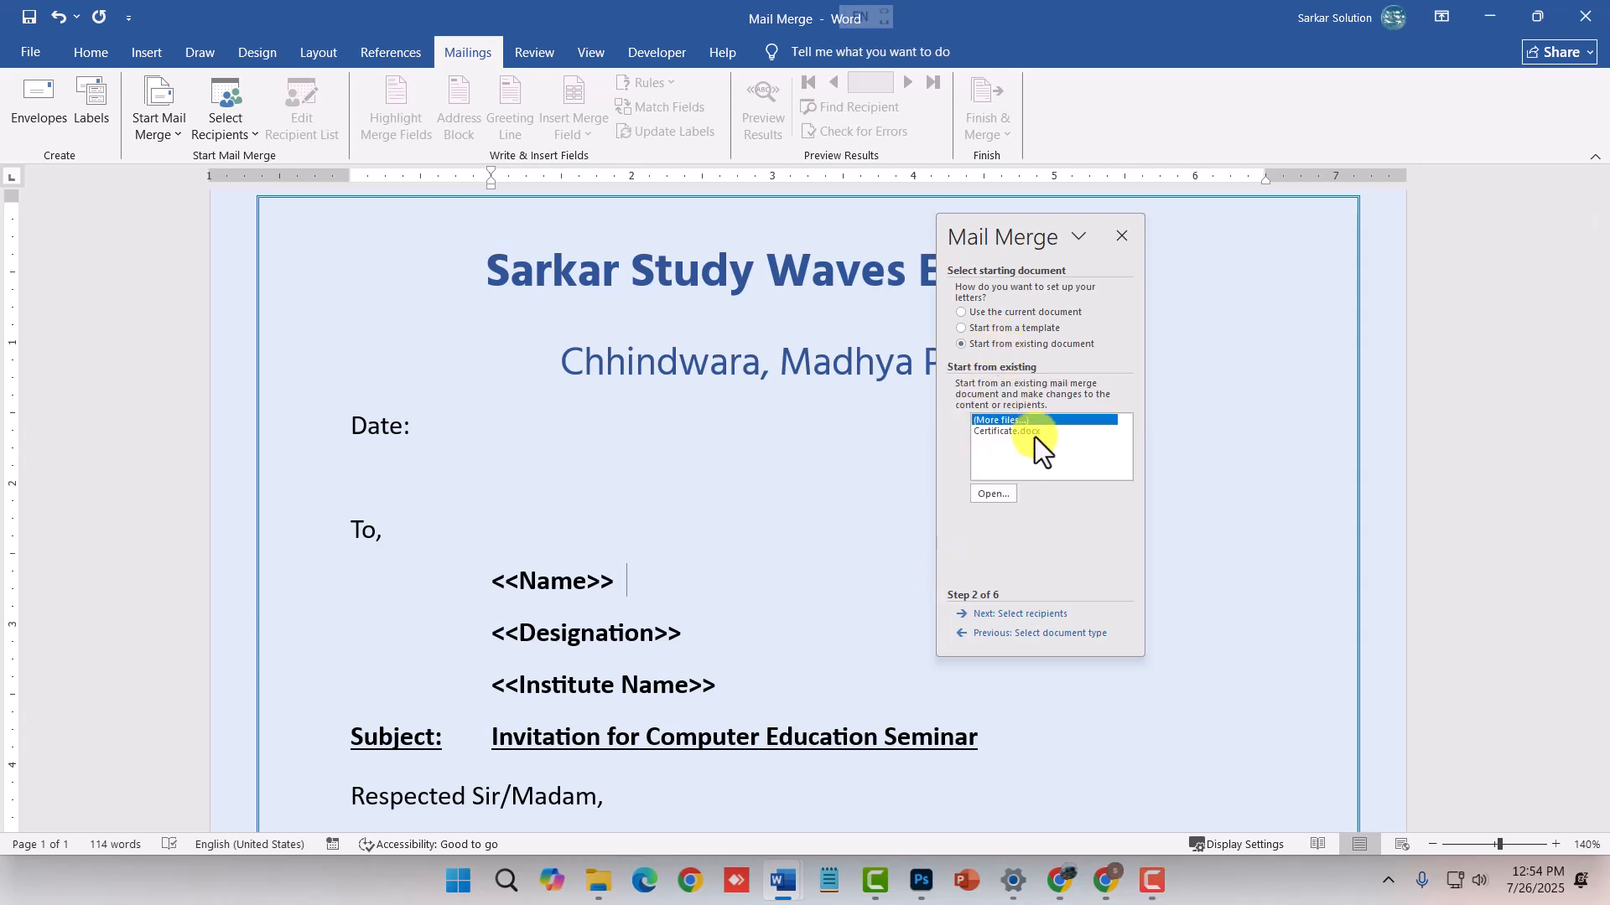
left_click(1009, 314)
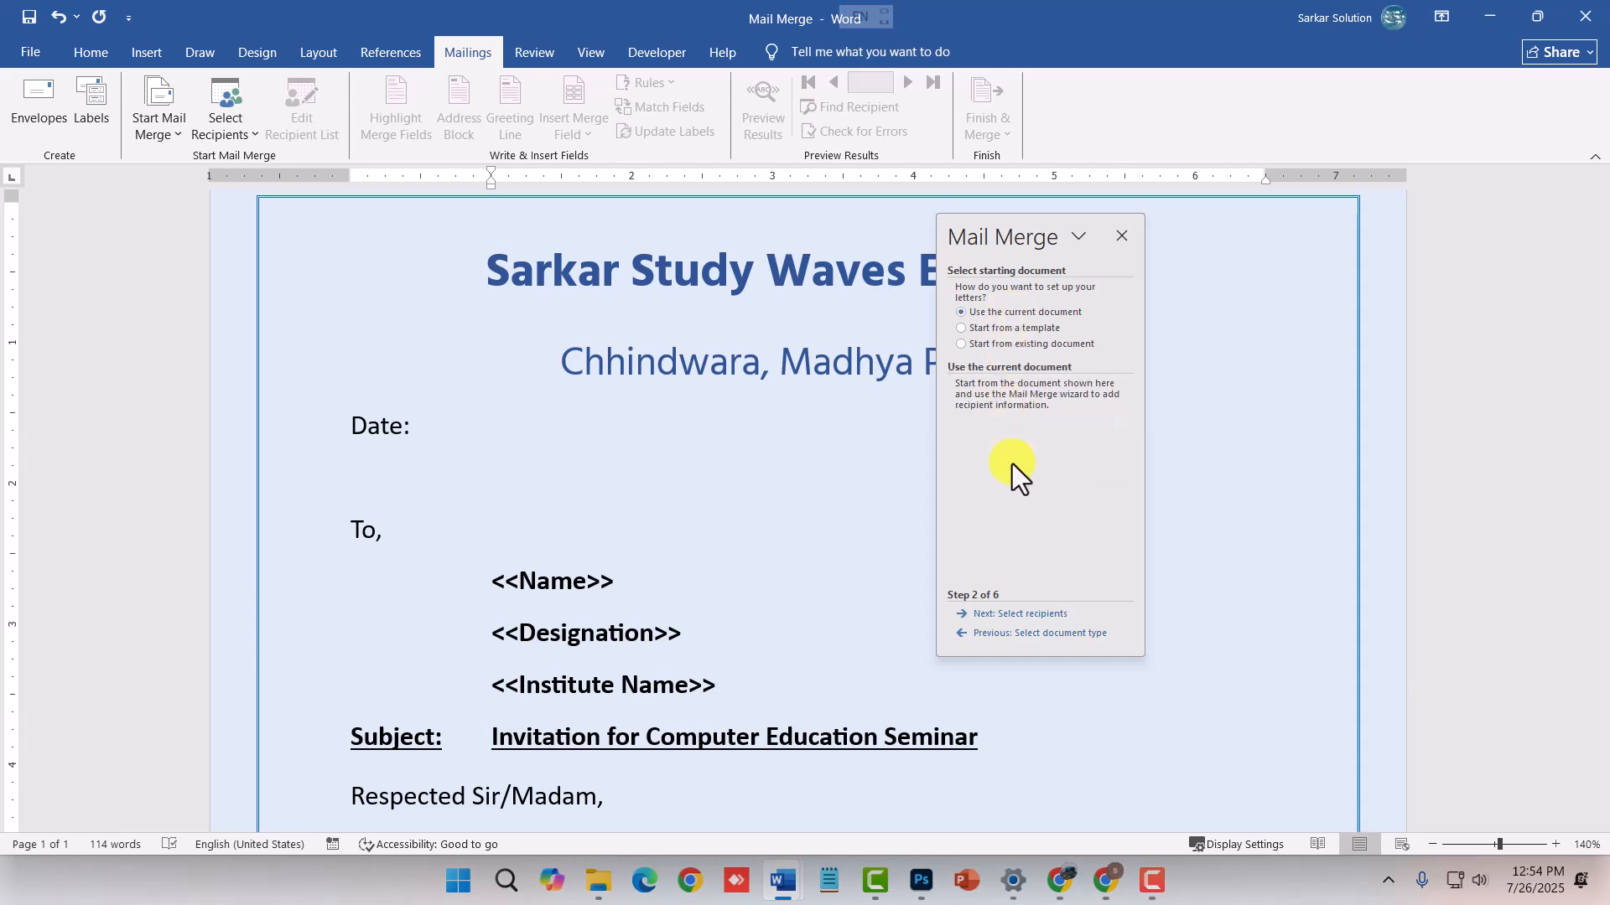
left_click(1024, 615)
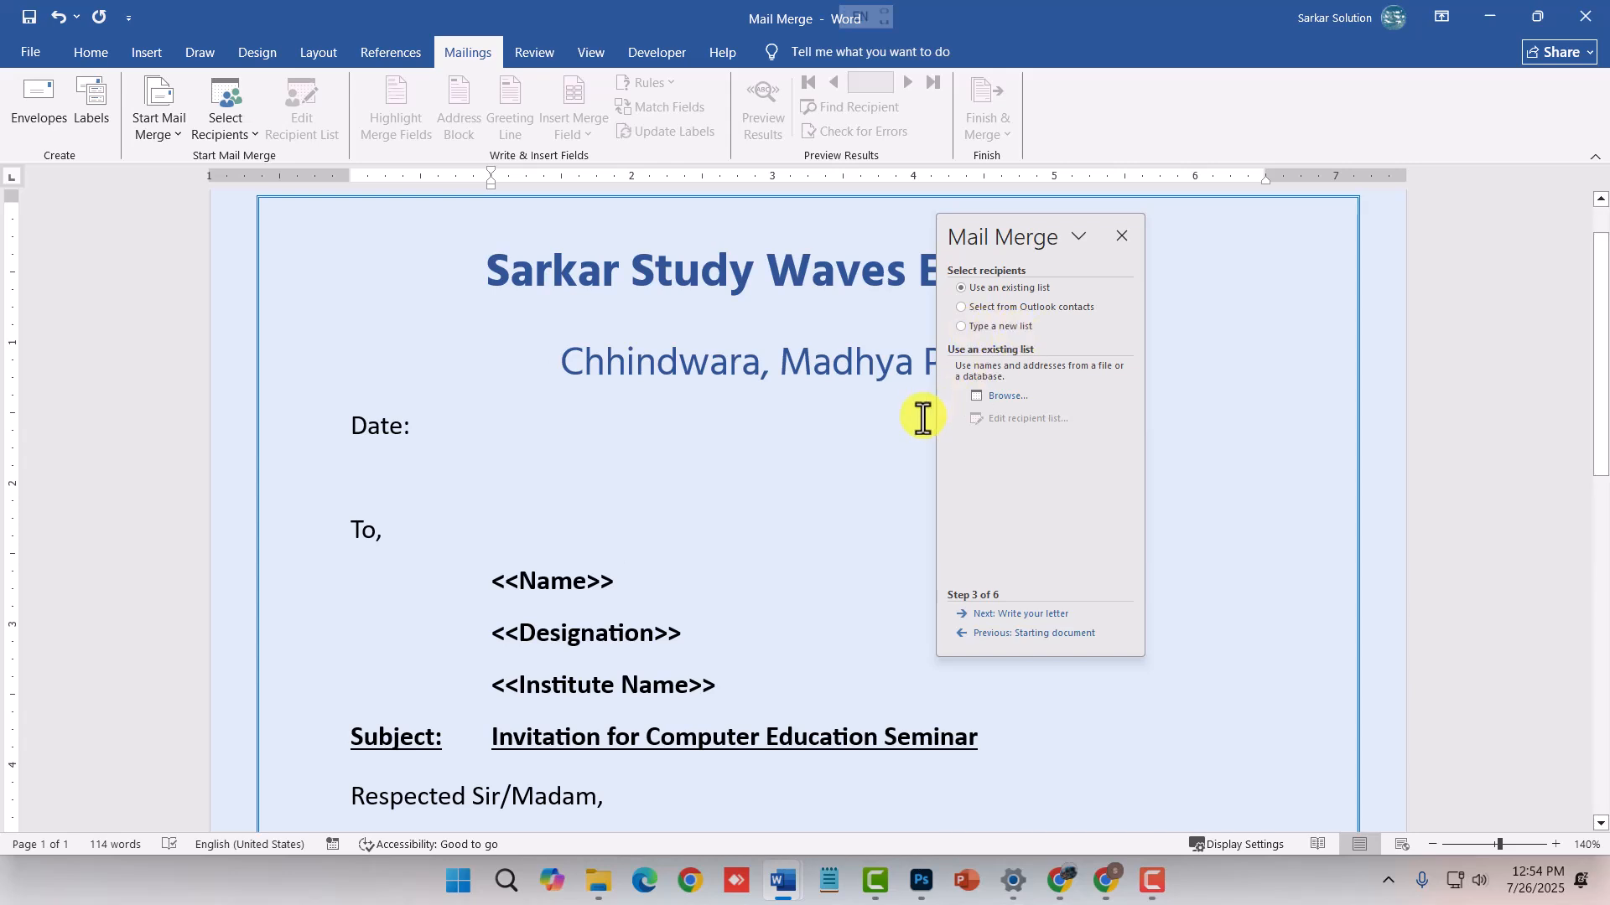
- Load the invitationlist workbook from Documents as the existing recipient list, using Sheet1$ with the first row as column headers
left_click(1005, 399)
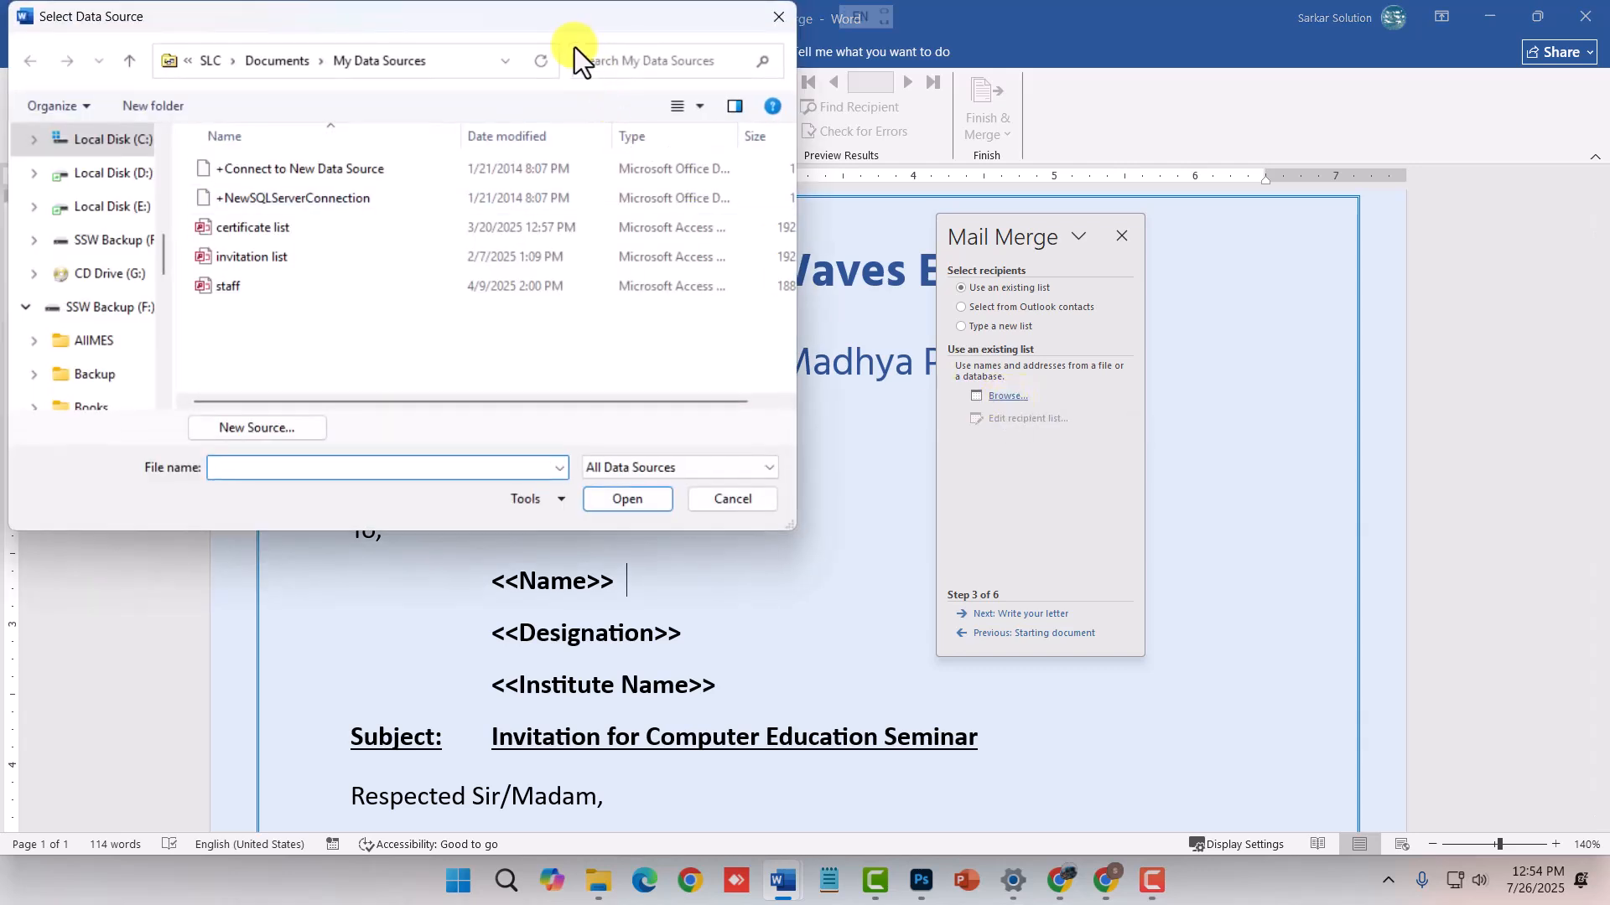
left_click_drag(582, 31, 964, 162)
scroll(494, 369, "up", 10)
left_click(478, 444)
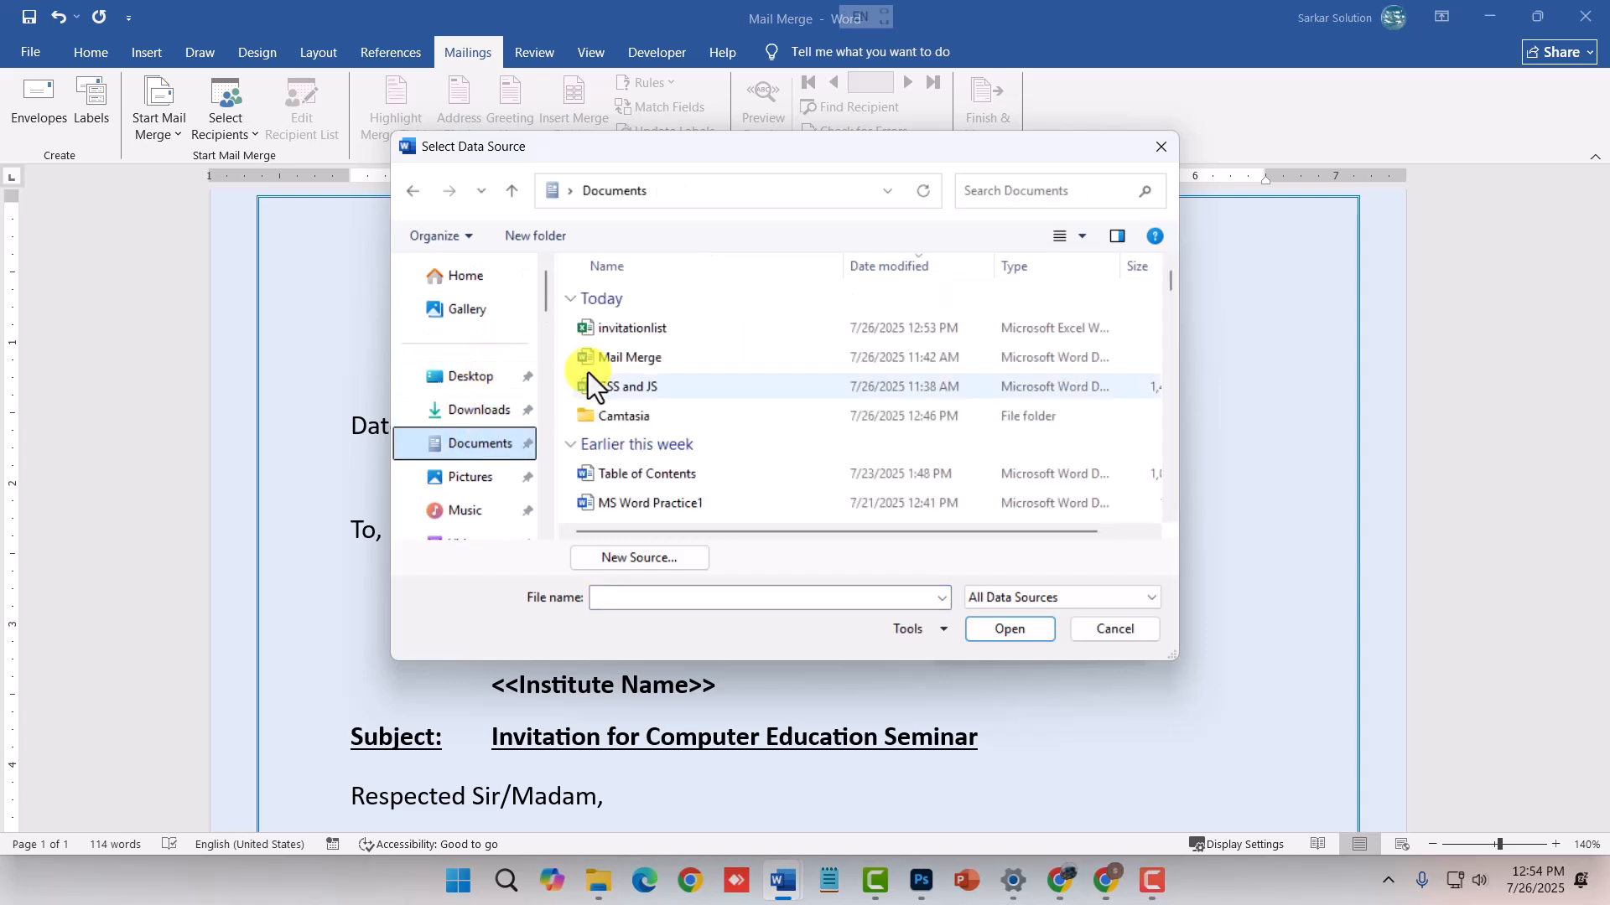
left_click(635, 327)
left_click(996, 639)
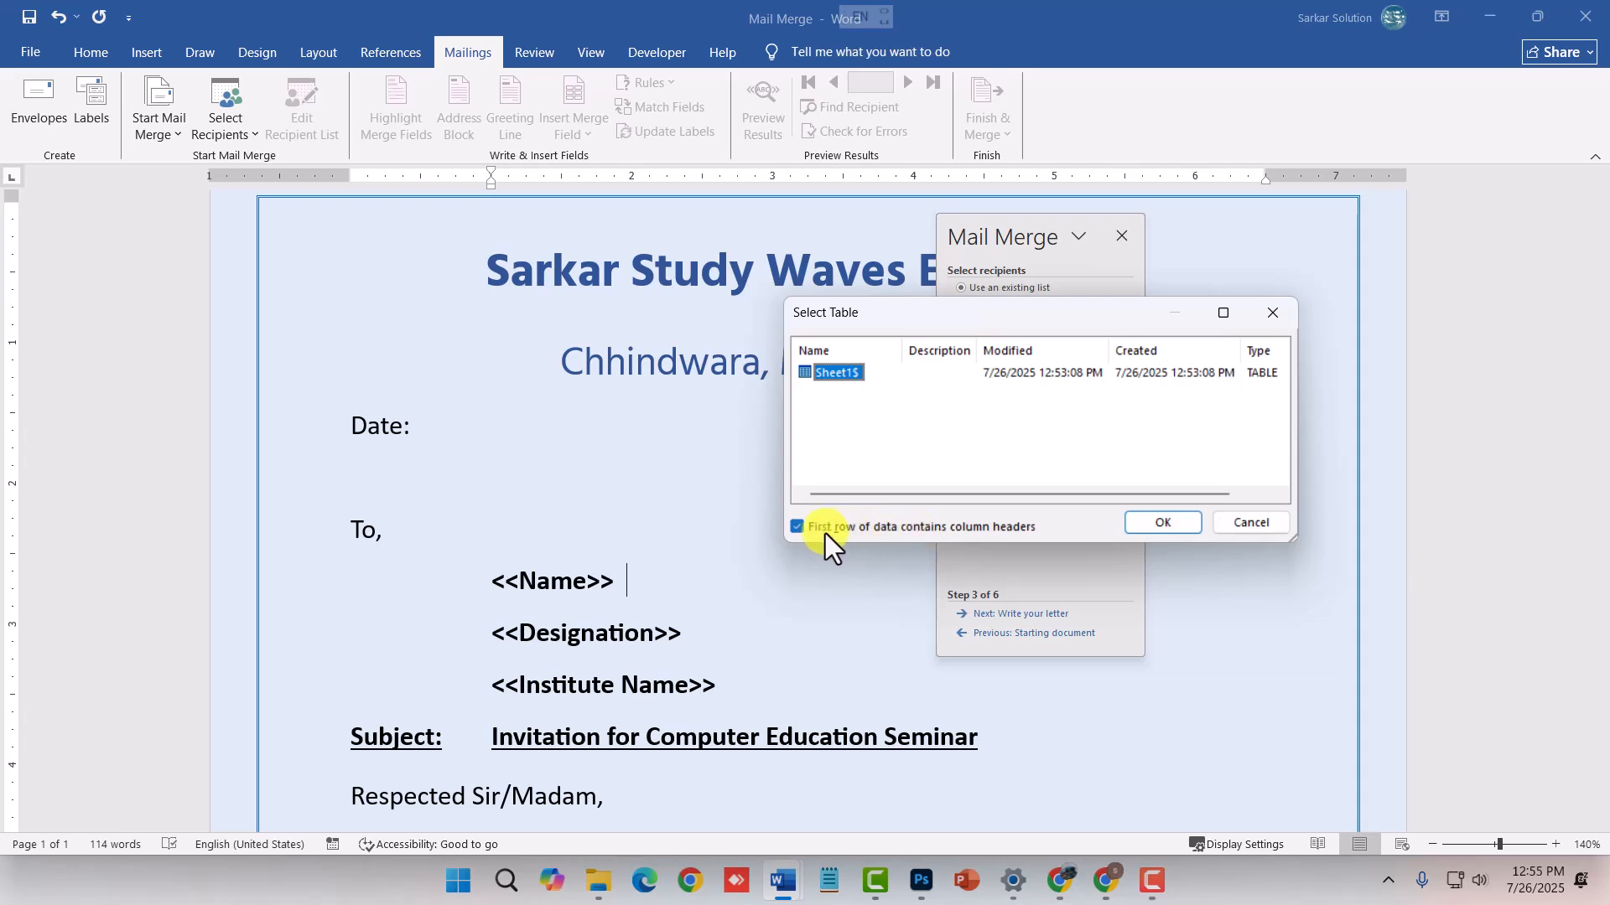
left_click(1177, 521)
- Review the merge recipients, accept the list with all of them included, and continue to the letter-writing stage
scroll(772, 381, "down", 1)
scroll(772, 381, "up", 1)
scroll(772, 381, "down", 1)
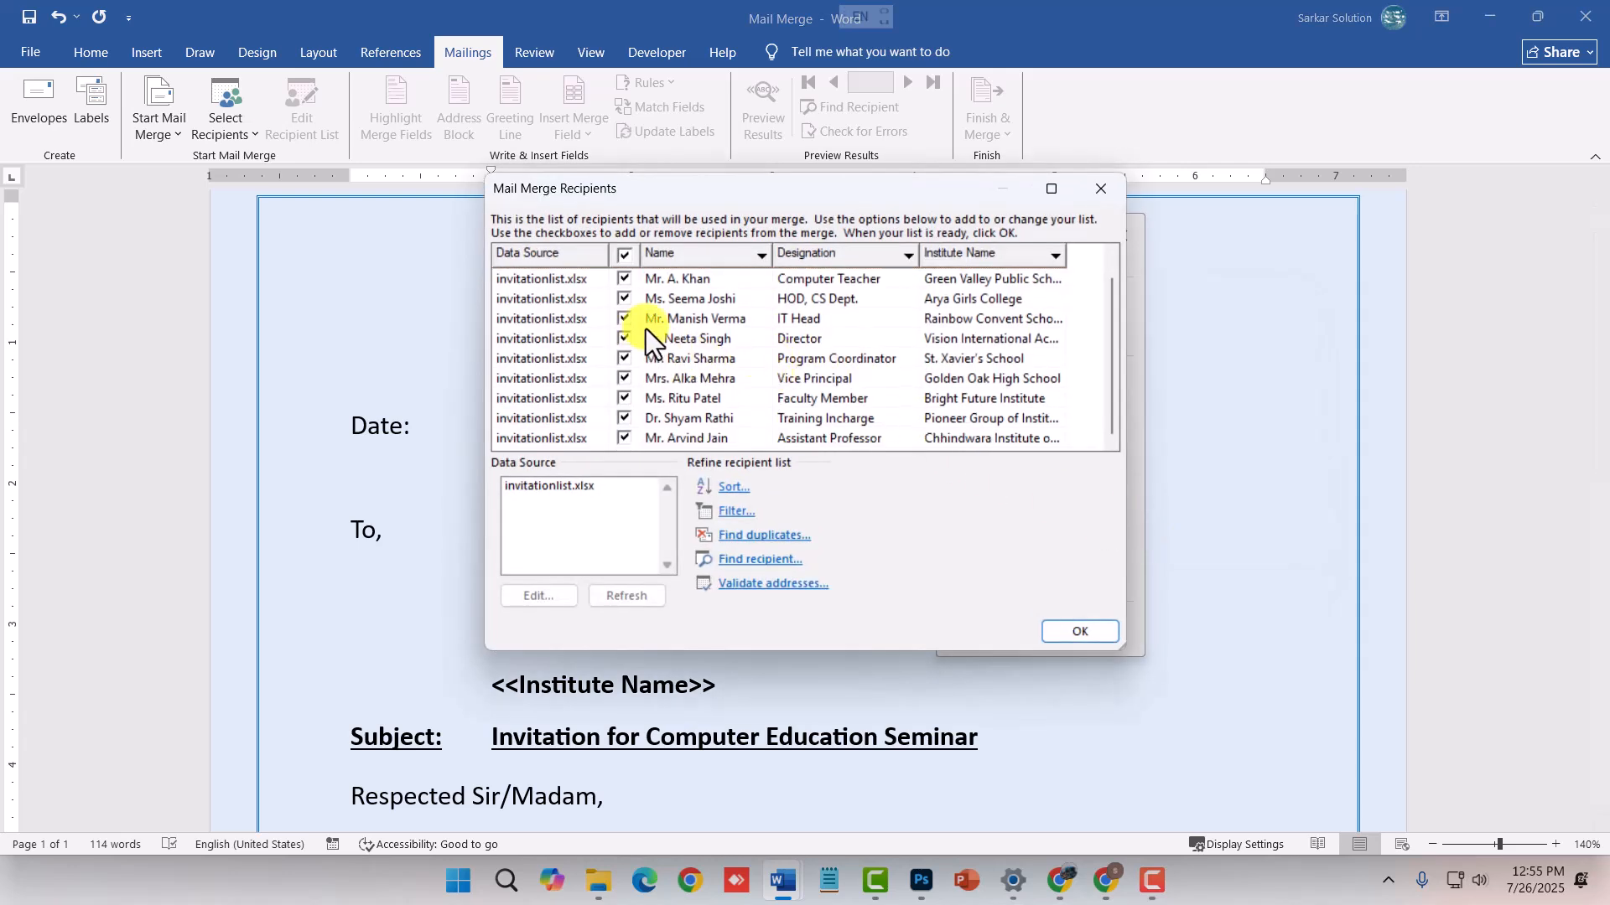
scroll(647, 327, "up", 1)
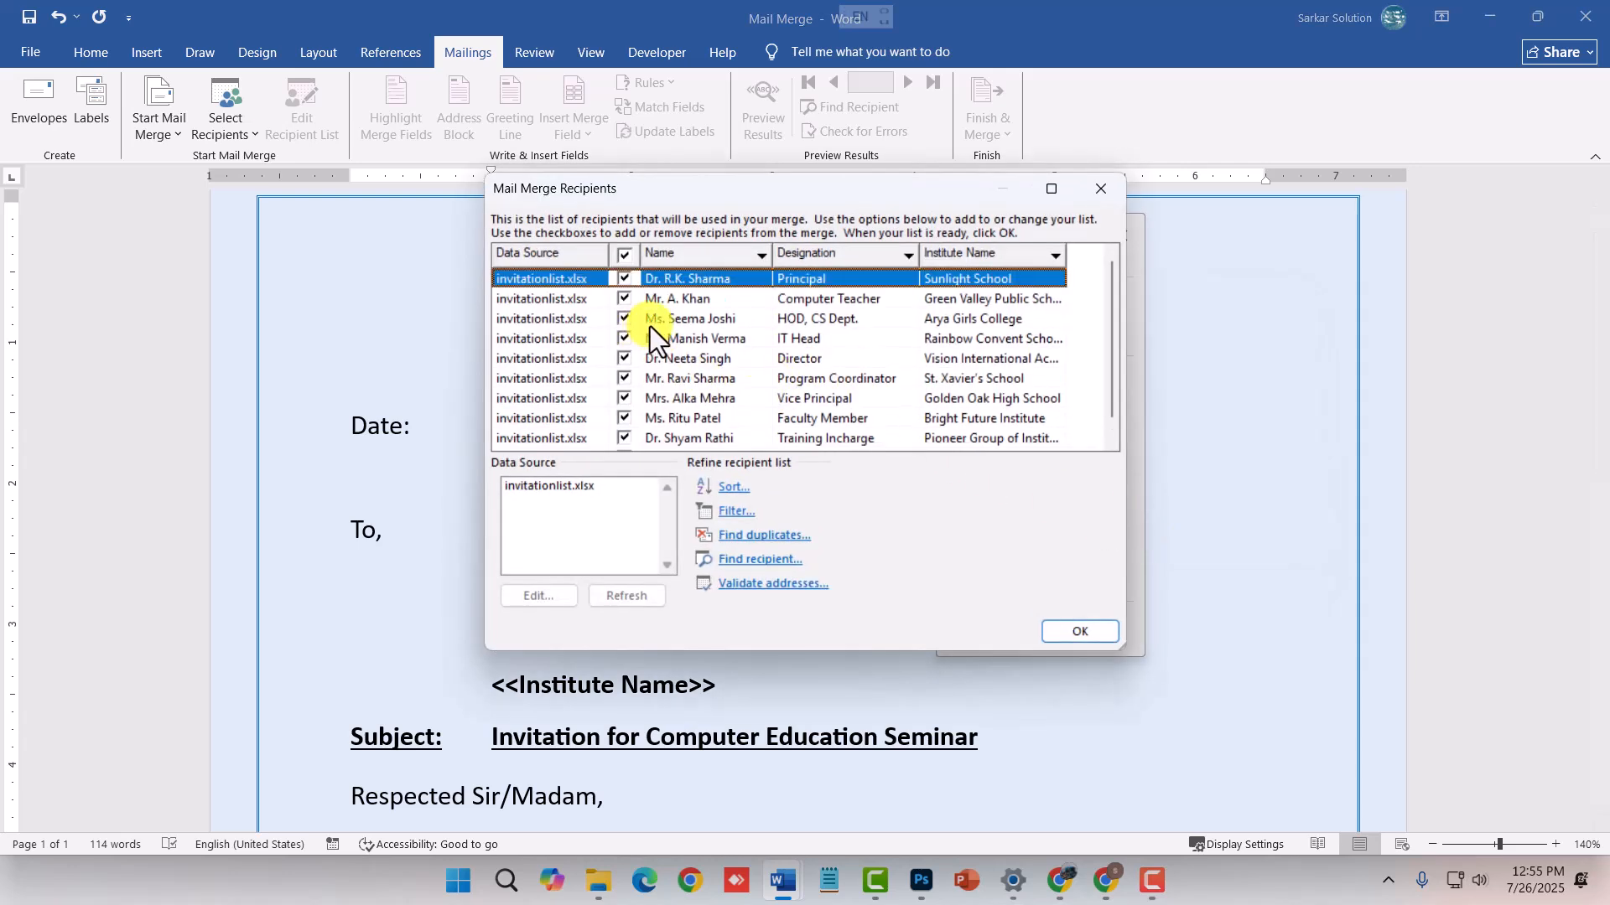
left_click(625, 377)
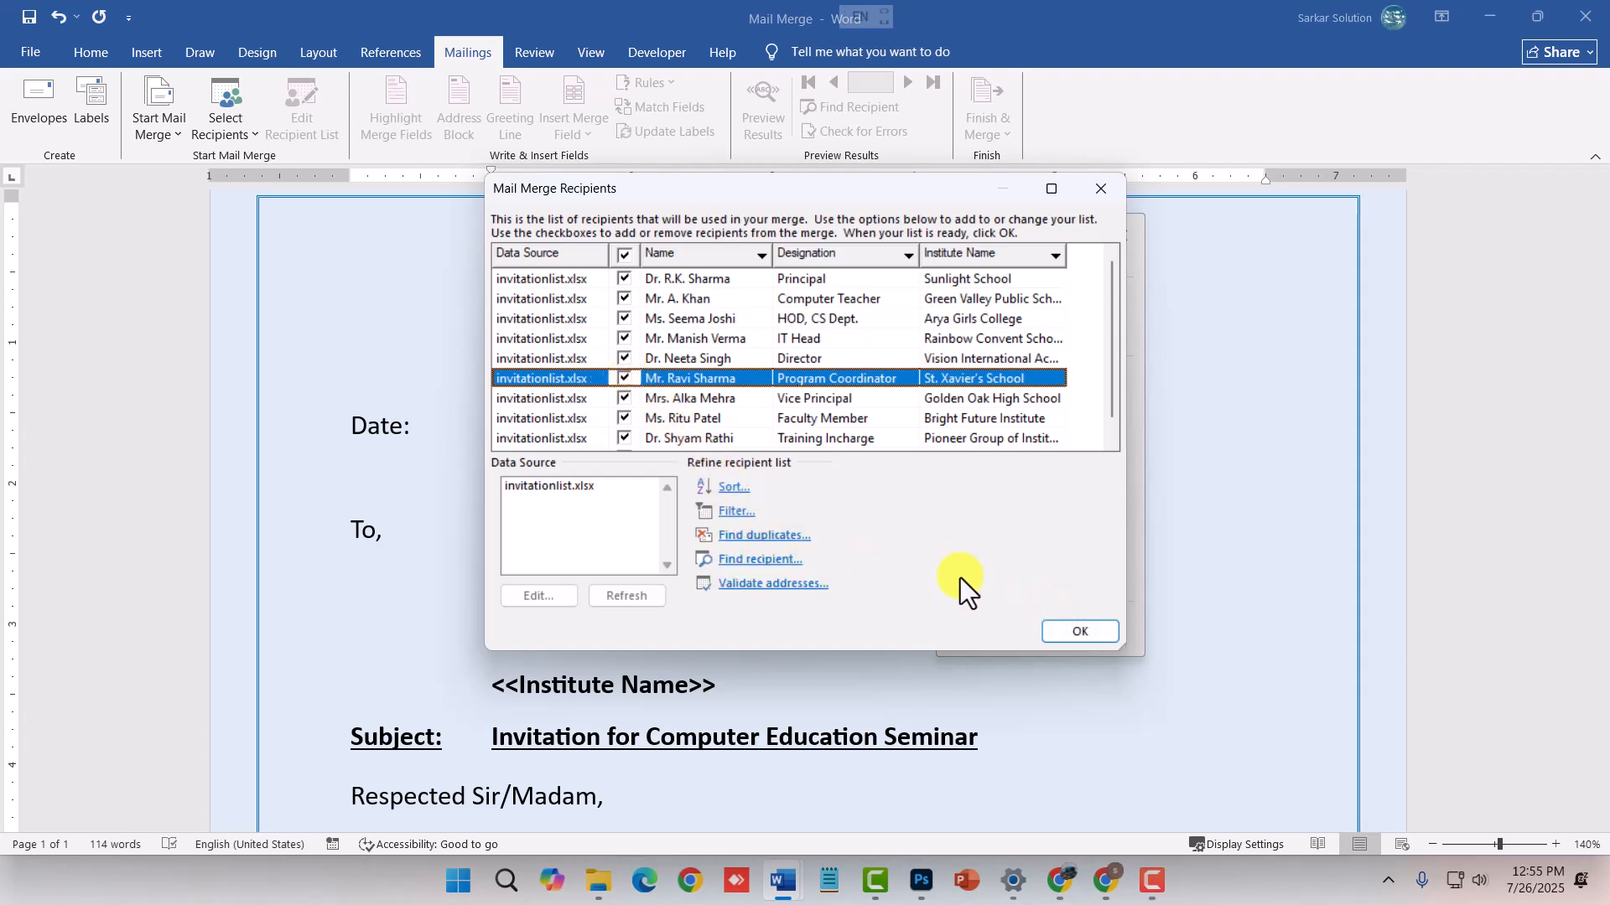
left_click(576, 489)
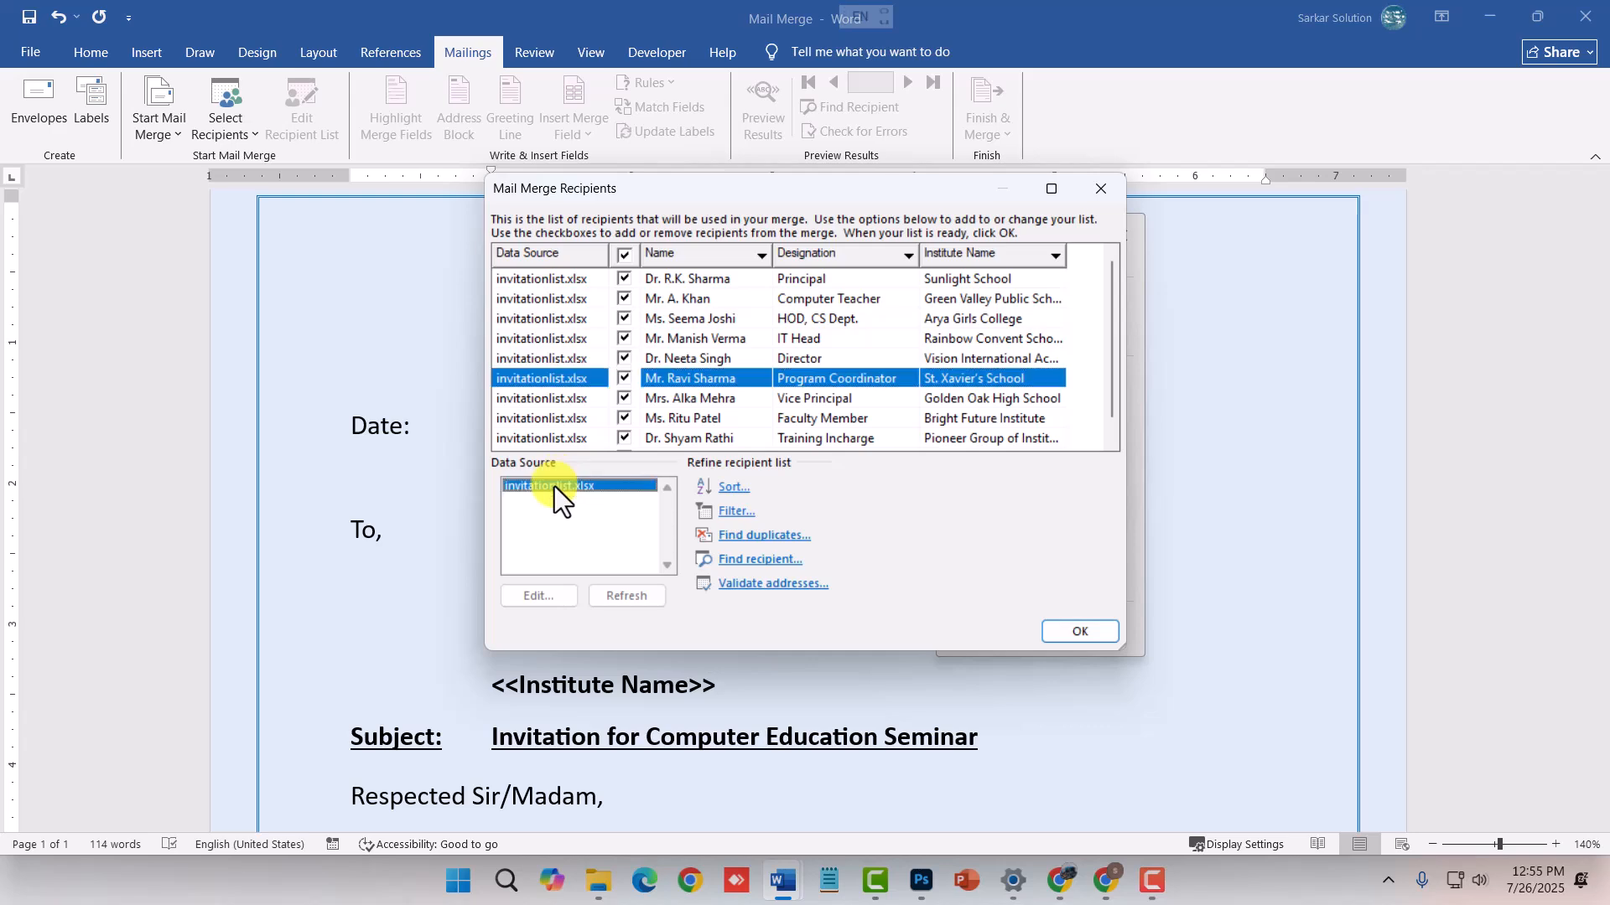
left_click(1085, 636)
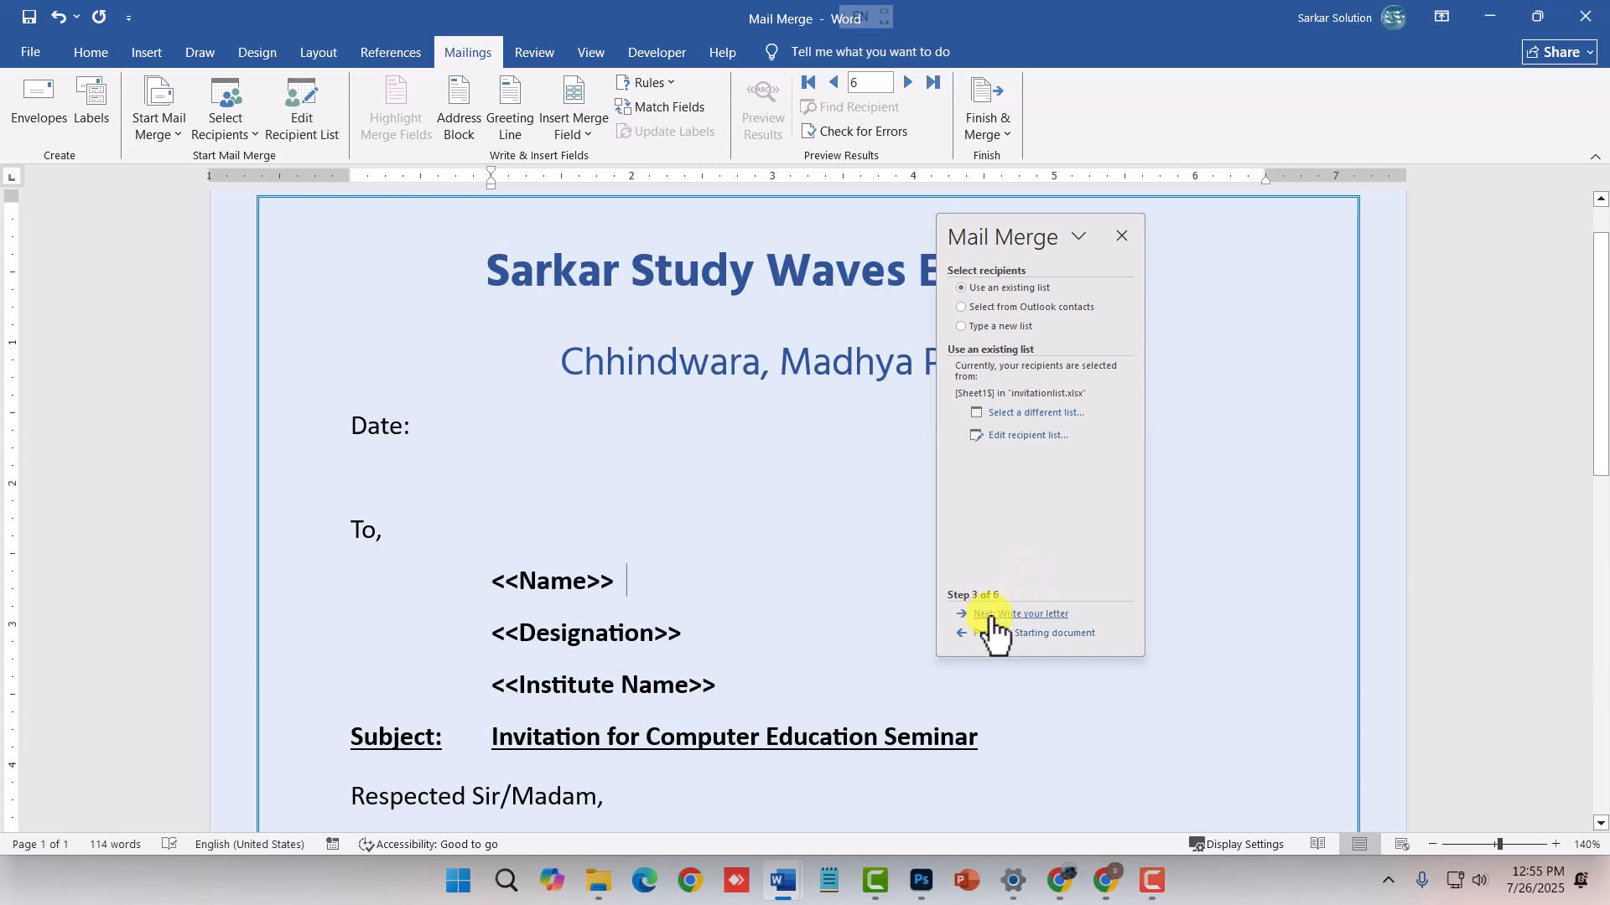
left_click(1016, 614)
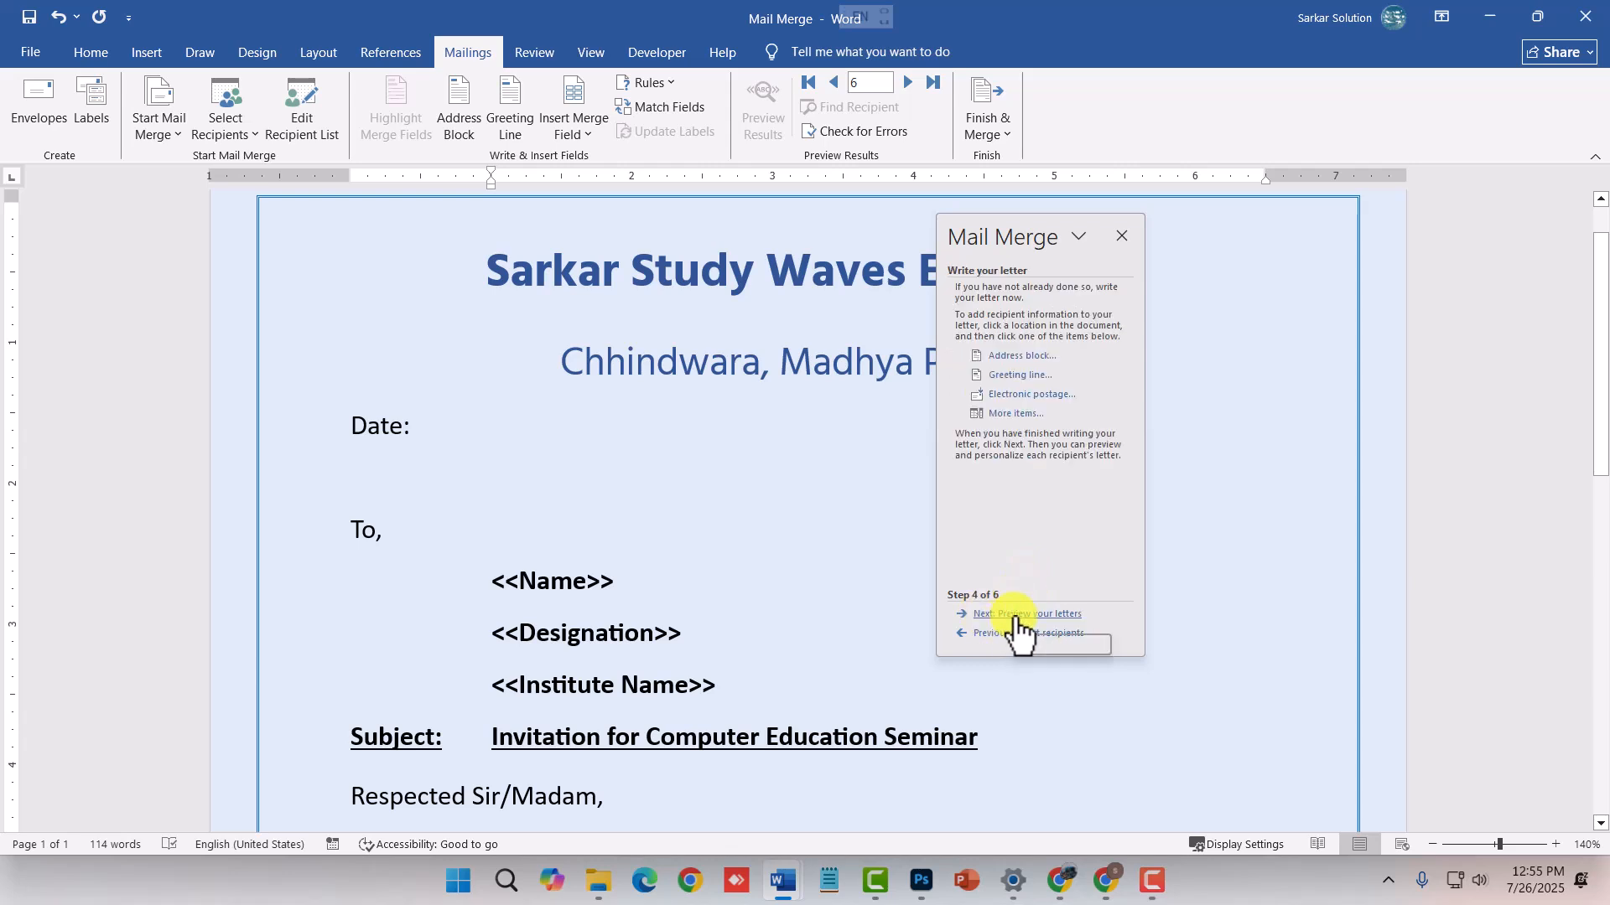
left_click(1010, 415)
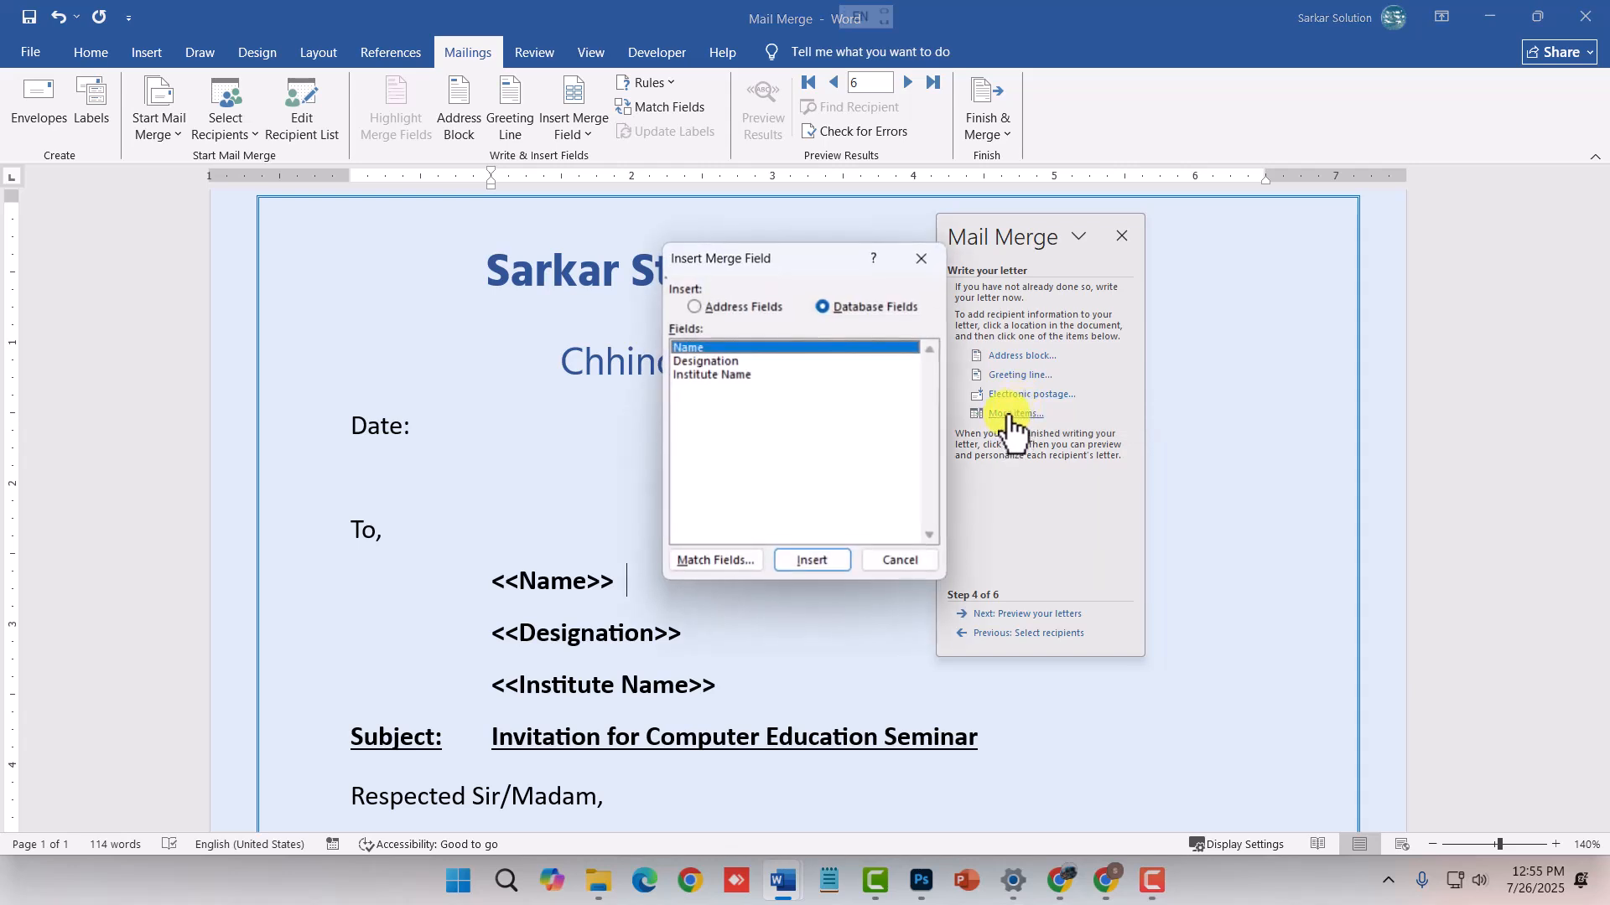
left_click_drag(795, 253, 957, 318)
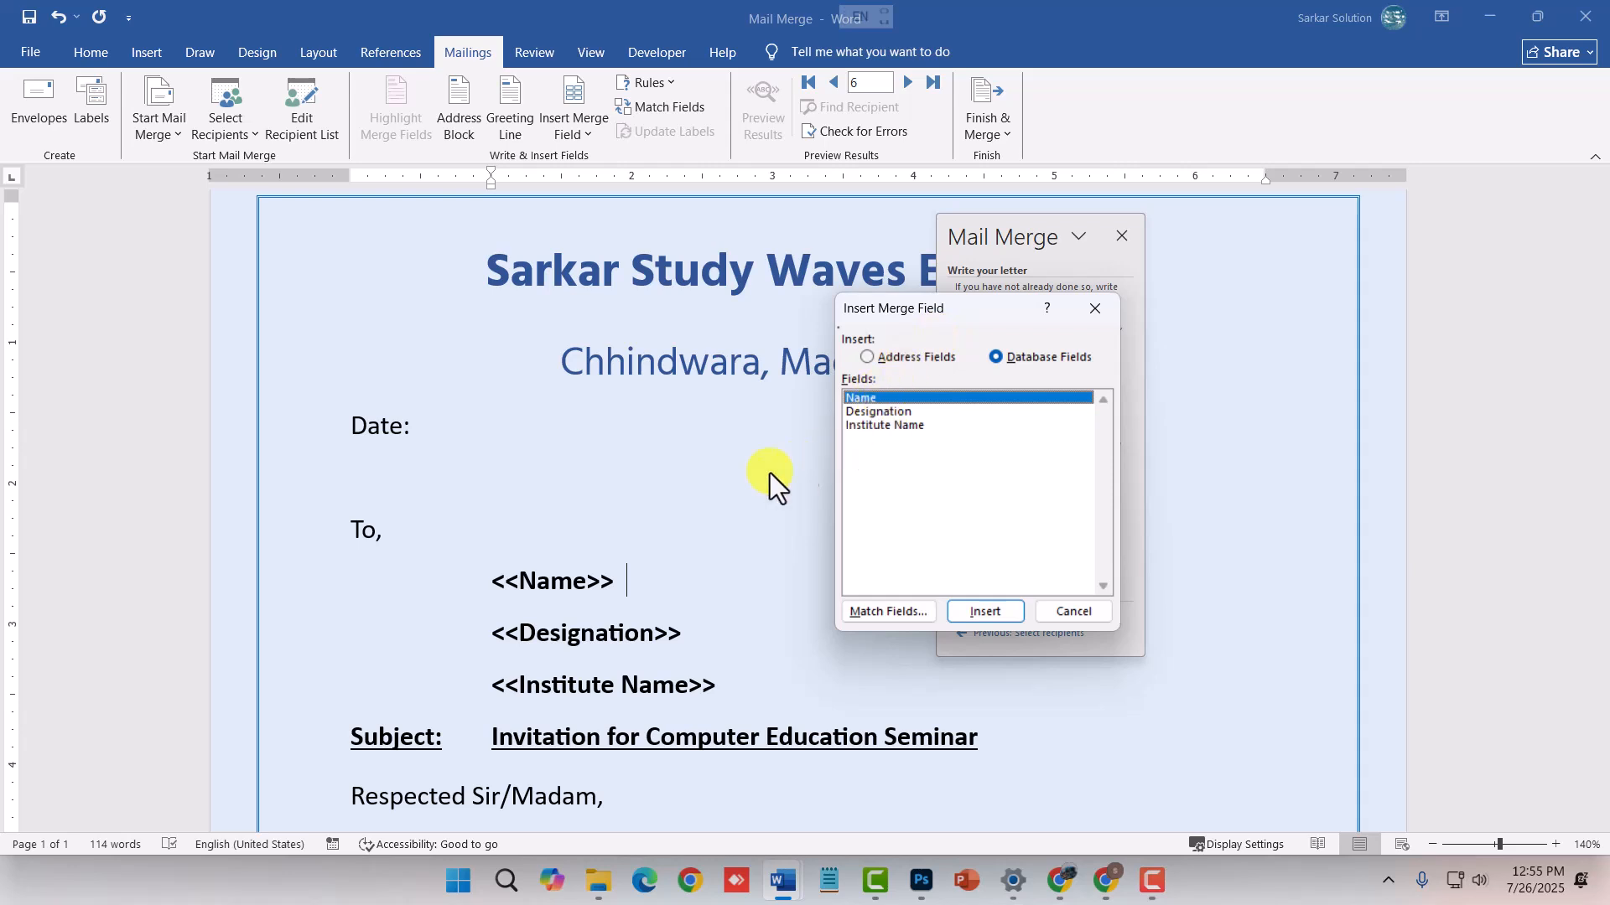
left_click(532, 562)
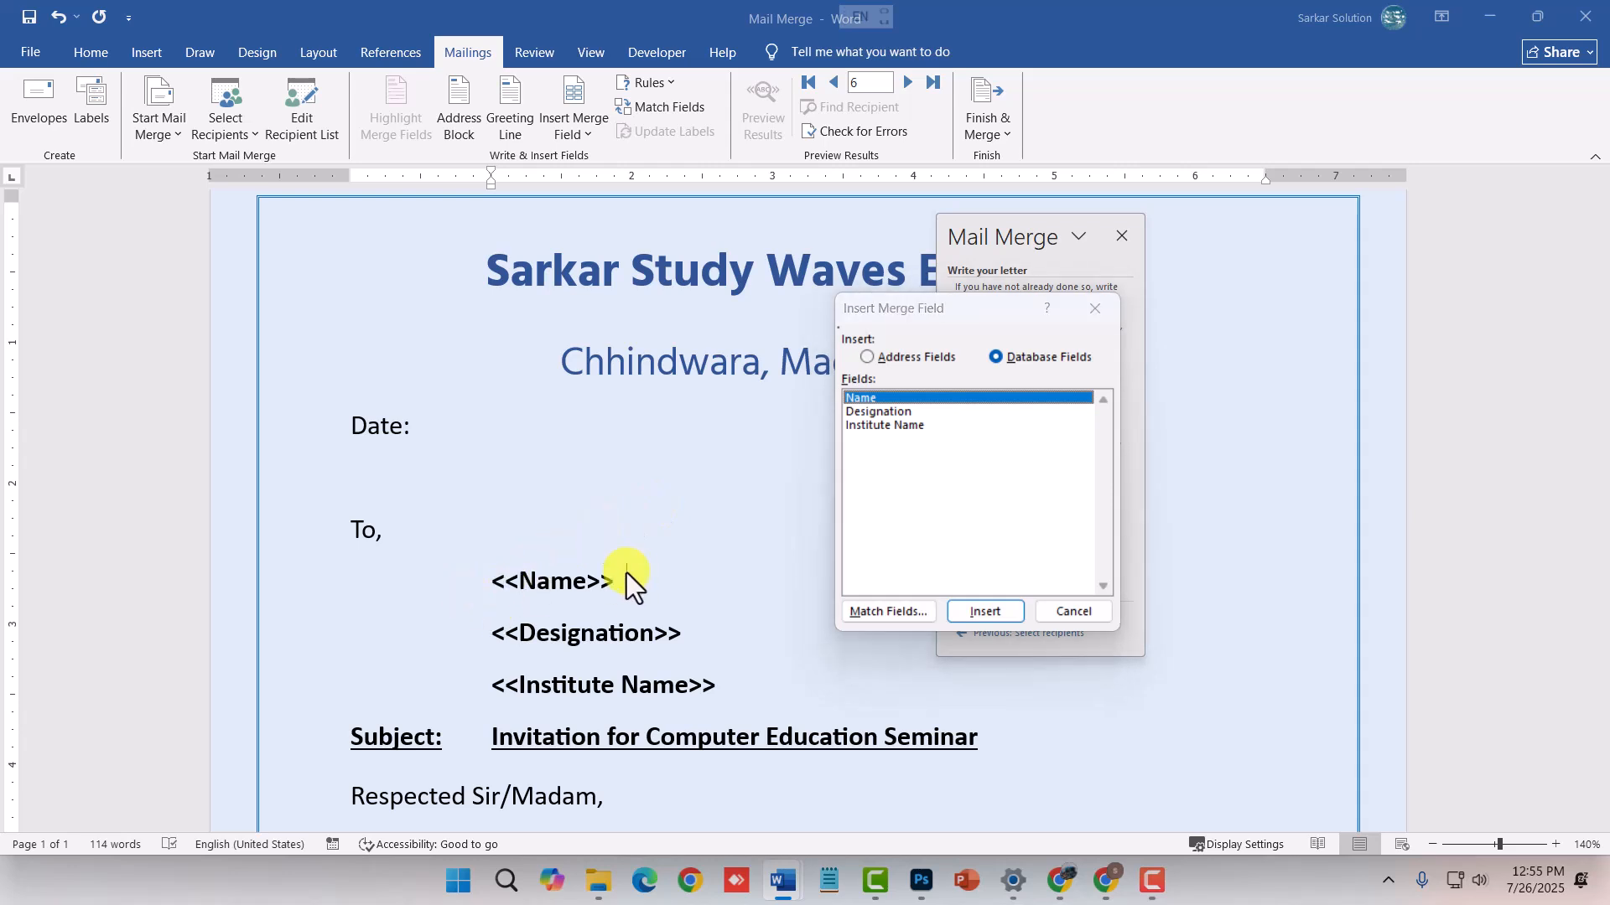
left_click(1081, 613)
- Replace the typed <<Name>> placeholder under "To," with the Name merge field
mouse_move(628, 591)
left_mouse_down()
mouse_move(478, 582)
mouse_move(600, 592)
left_mouse_up()
left_click(498, 593)
key("Delete")
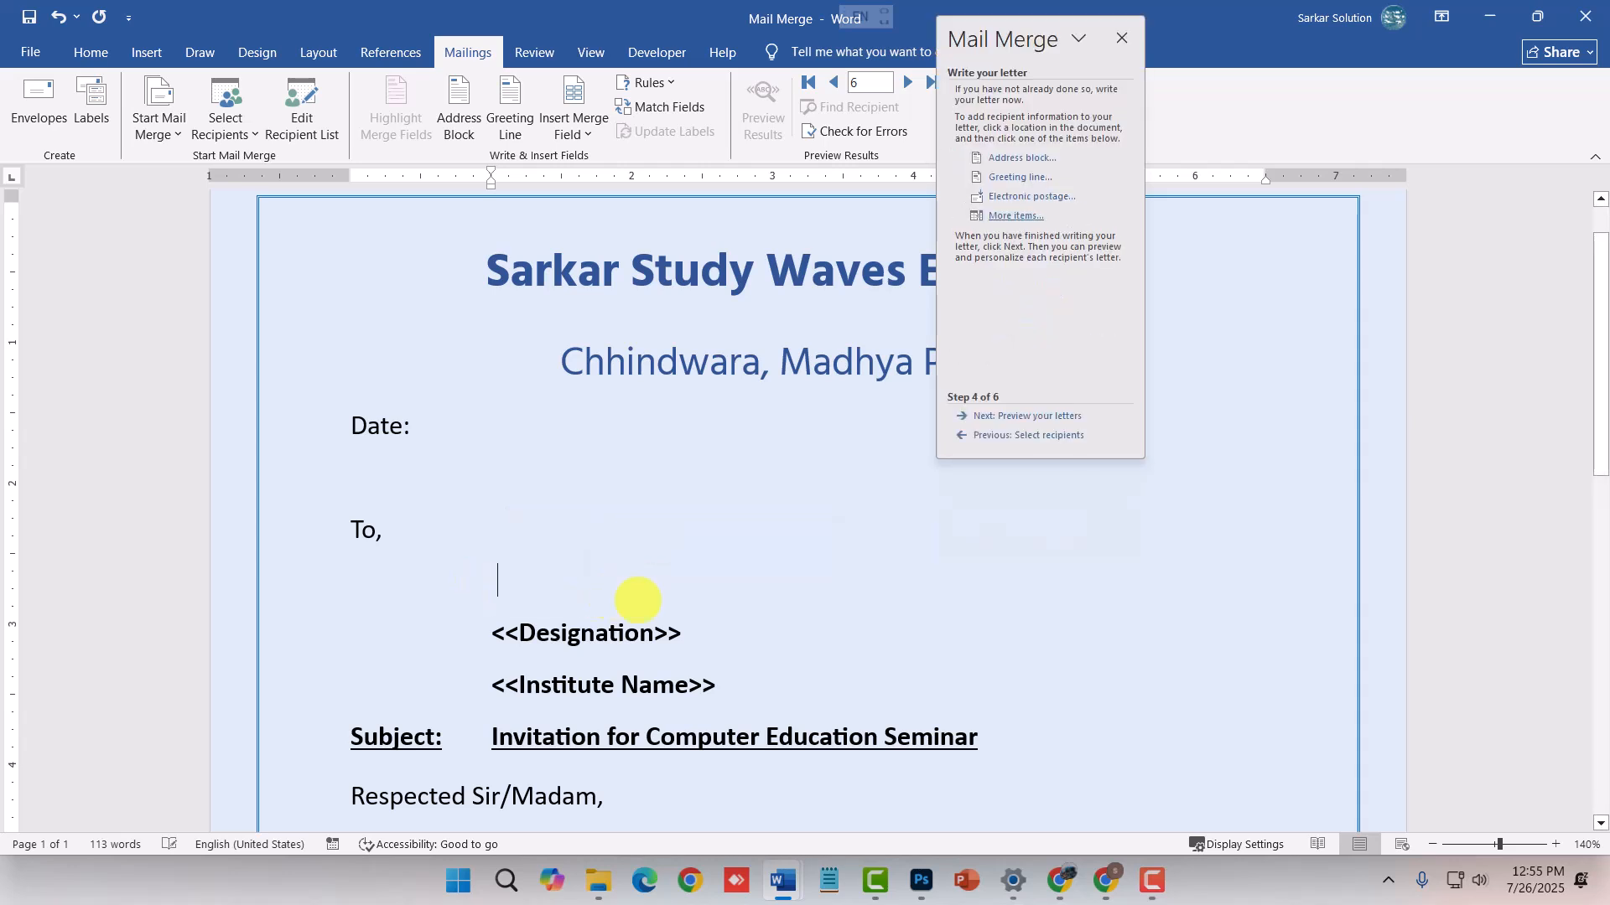
left_click(1016, 216)
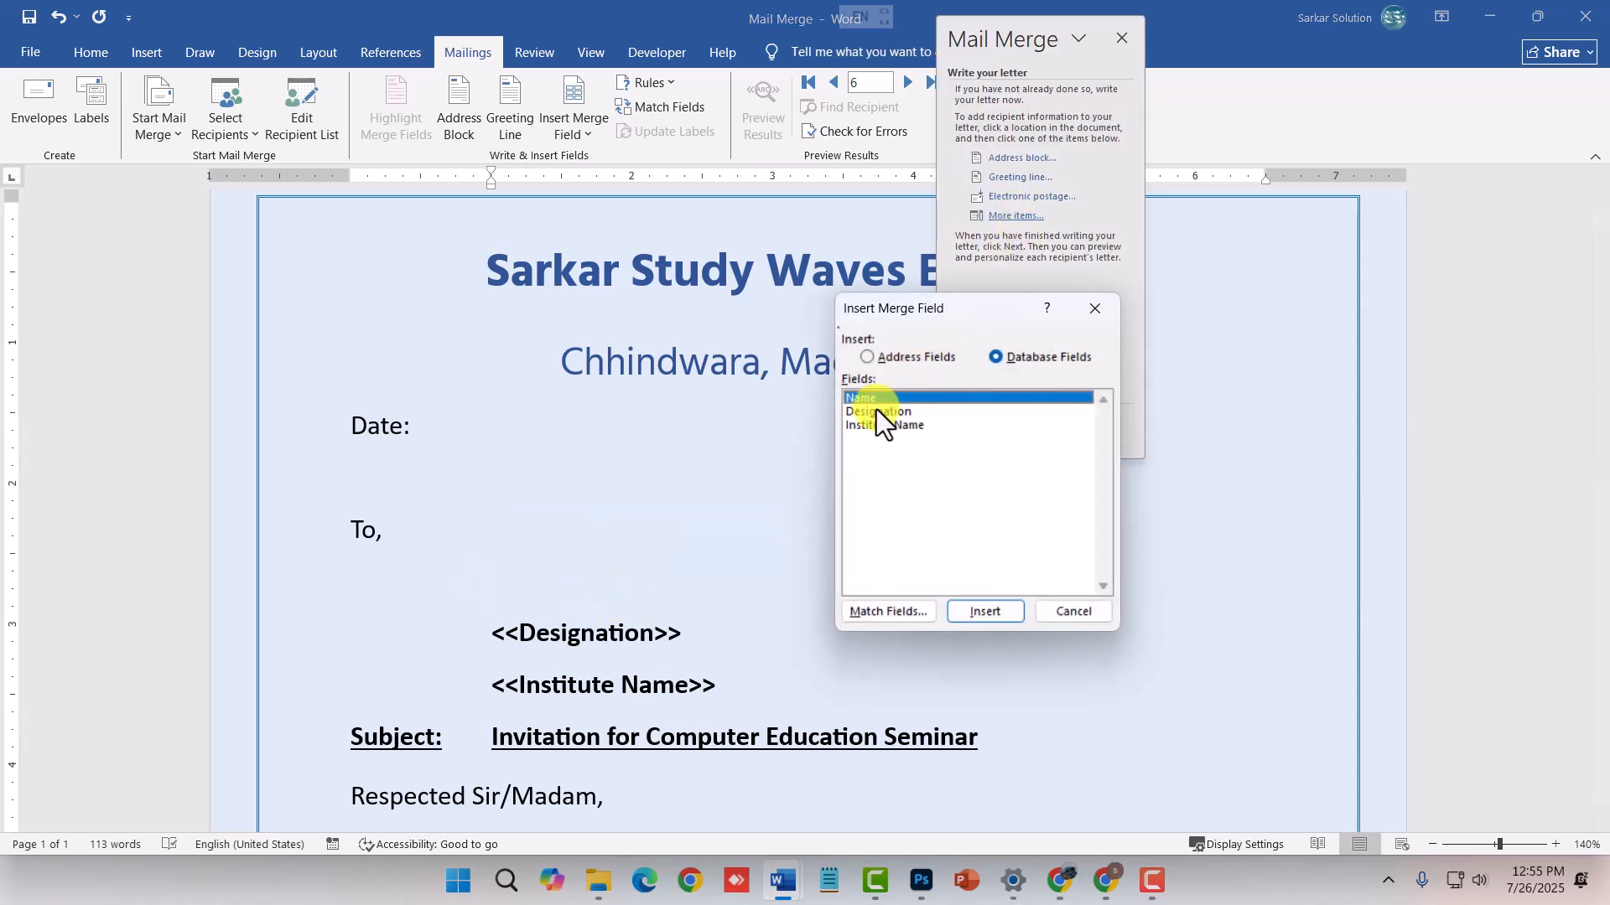
left_click(988, 606)
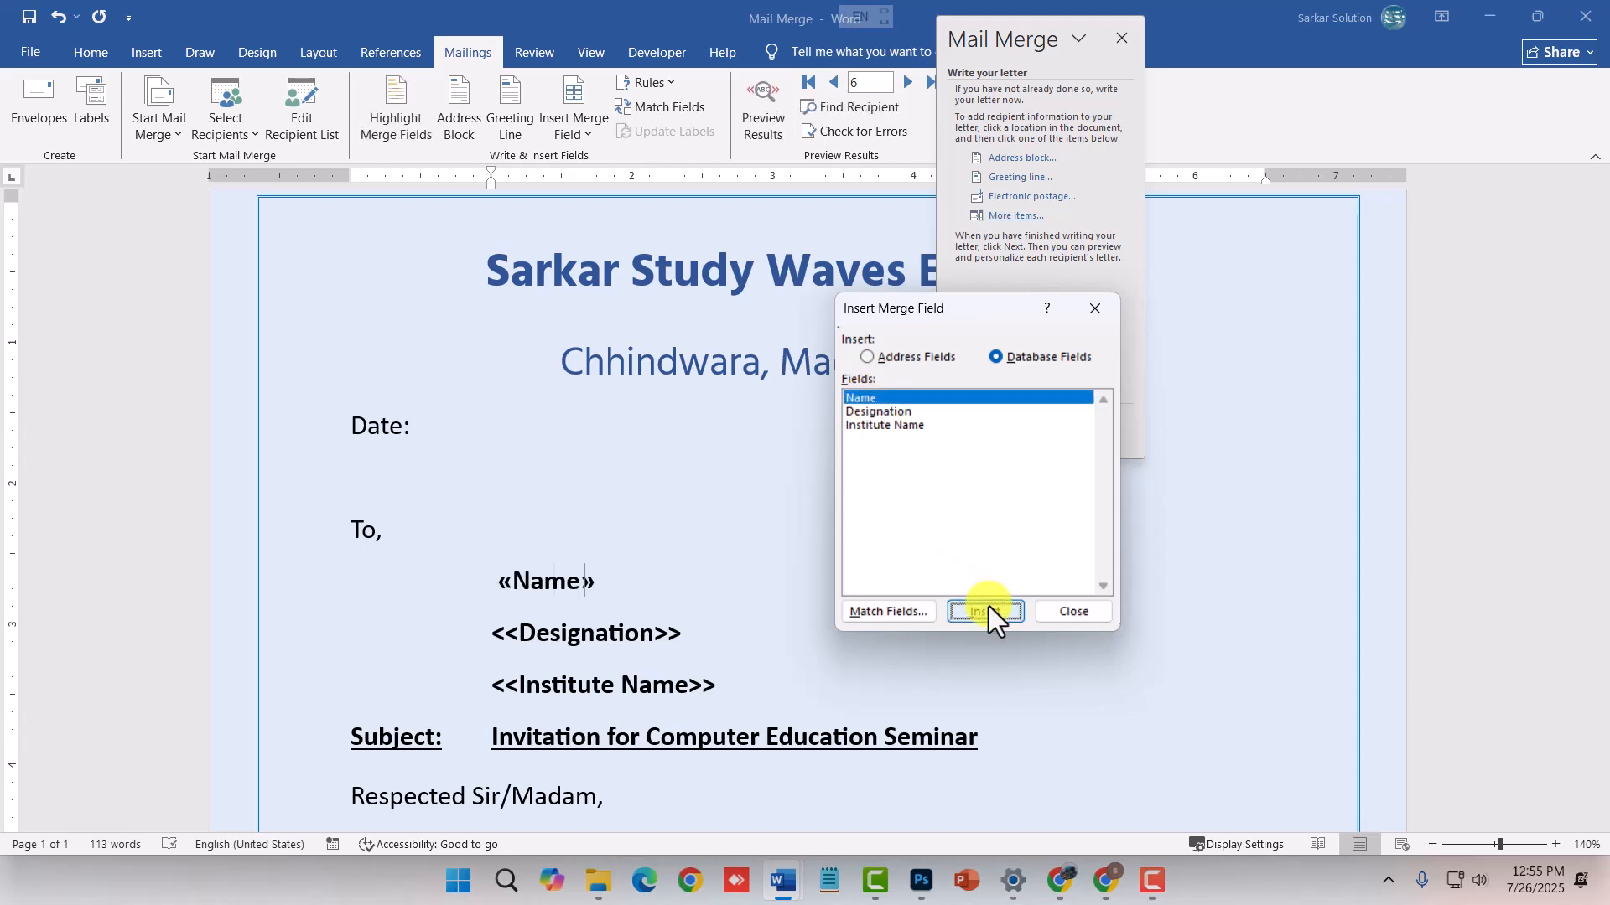
left_click(1074, 611)
- Replace the typed <<Designation>> placeholder with the Designation merge field
left_click_drag(493, 633, 640, 644)
key("Delete")
key("Delete")
key("Delete")
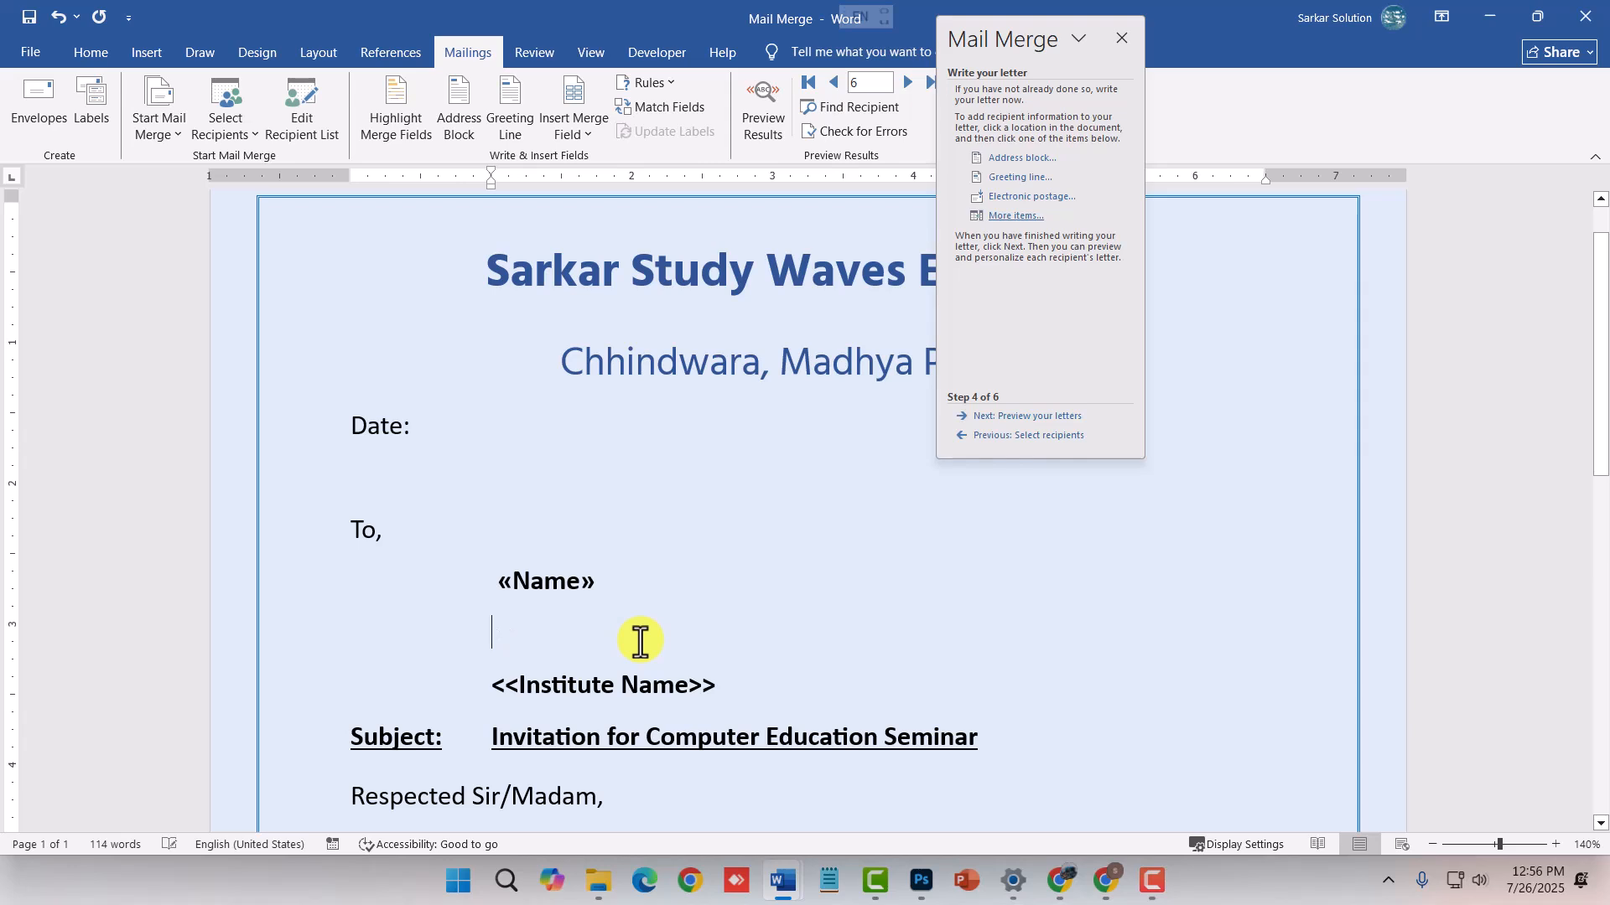
left_click(1016, 215)
left_click(882, 411)
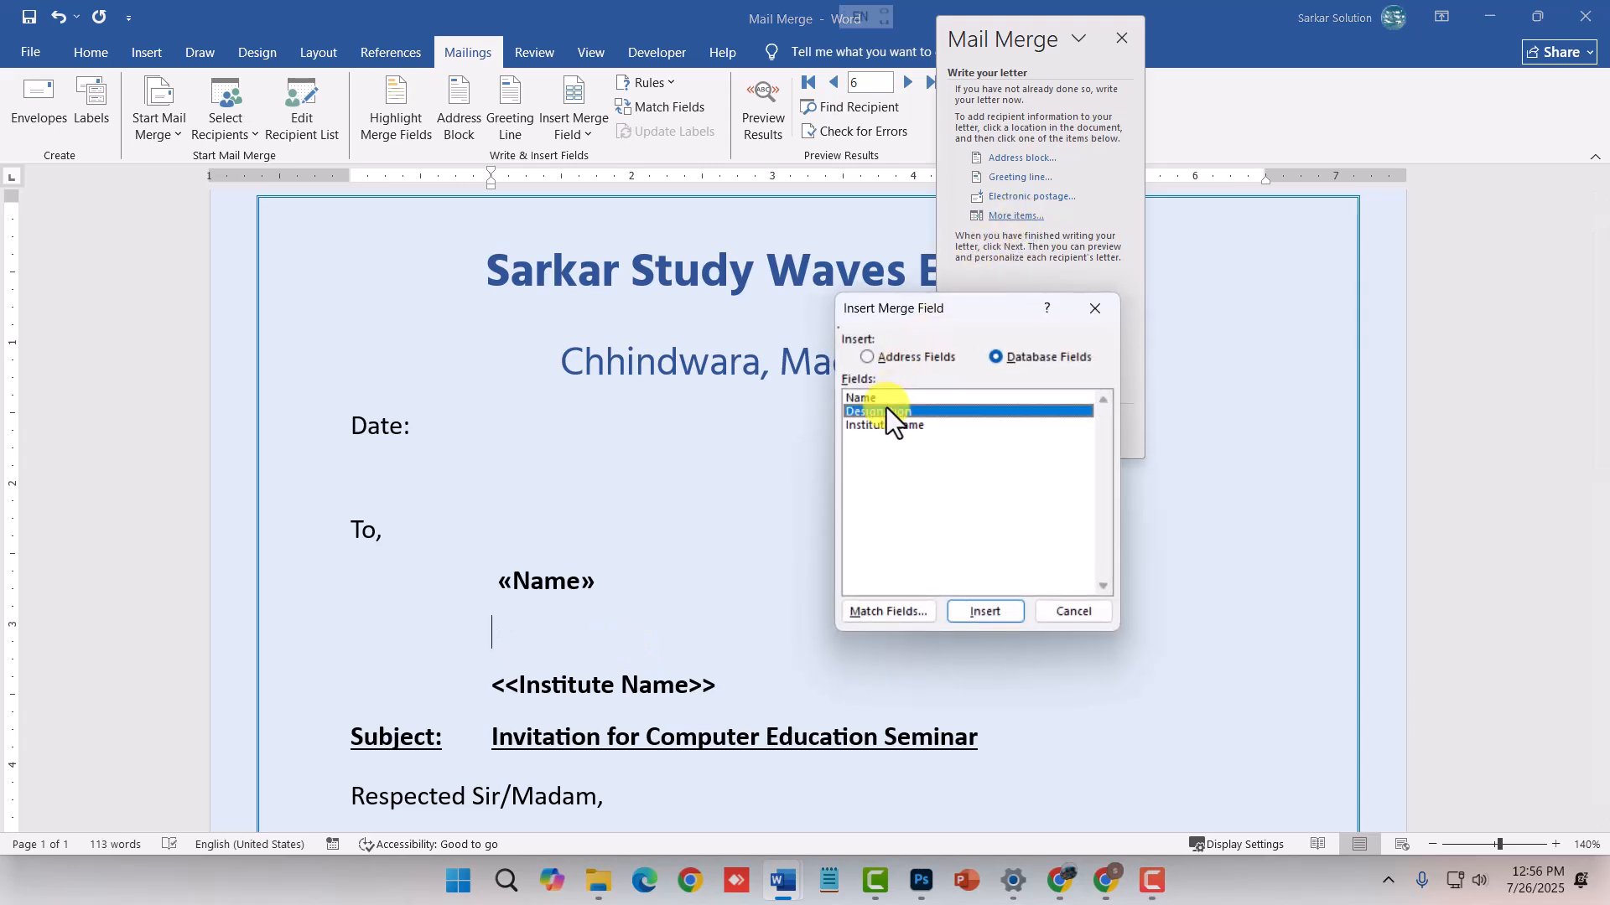
left_click(988, 610)
left_click(1068, 613)
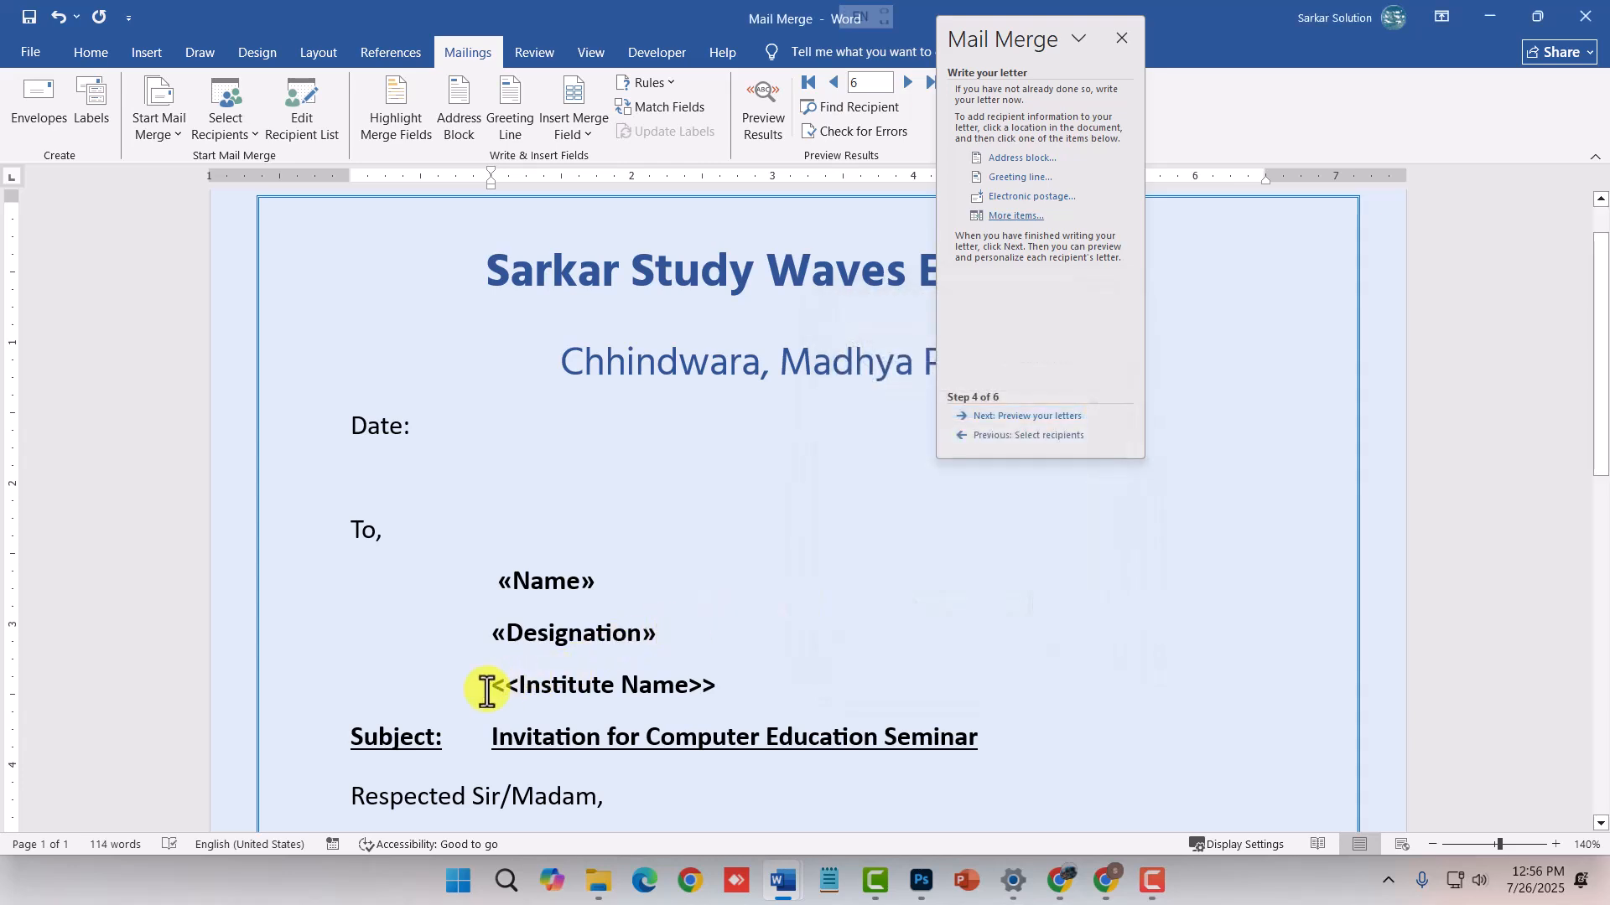
- Replace the typed <<Institute Name>> placeholder with the Institute Name merge field
left_click_drag(500, 695, 708, 695)
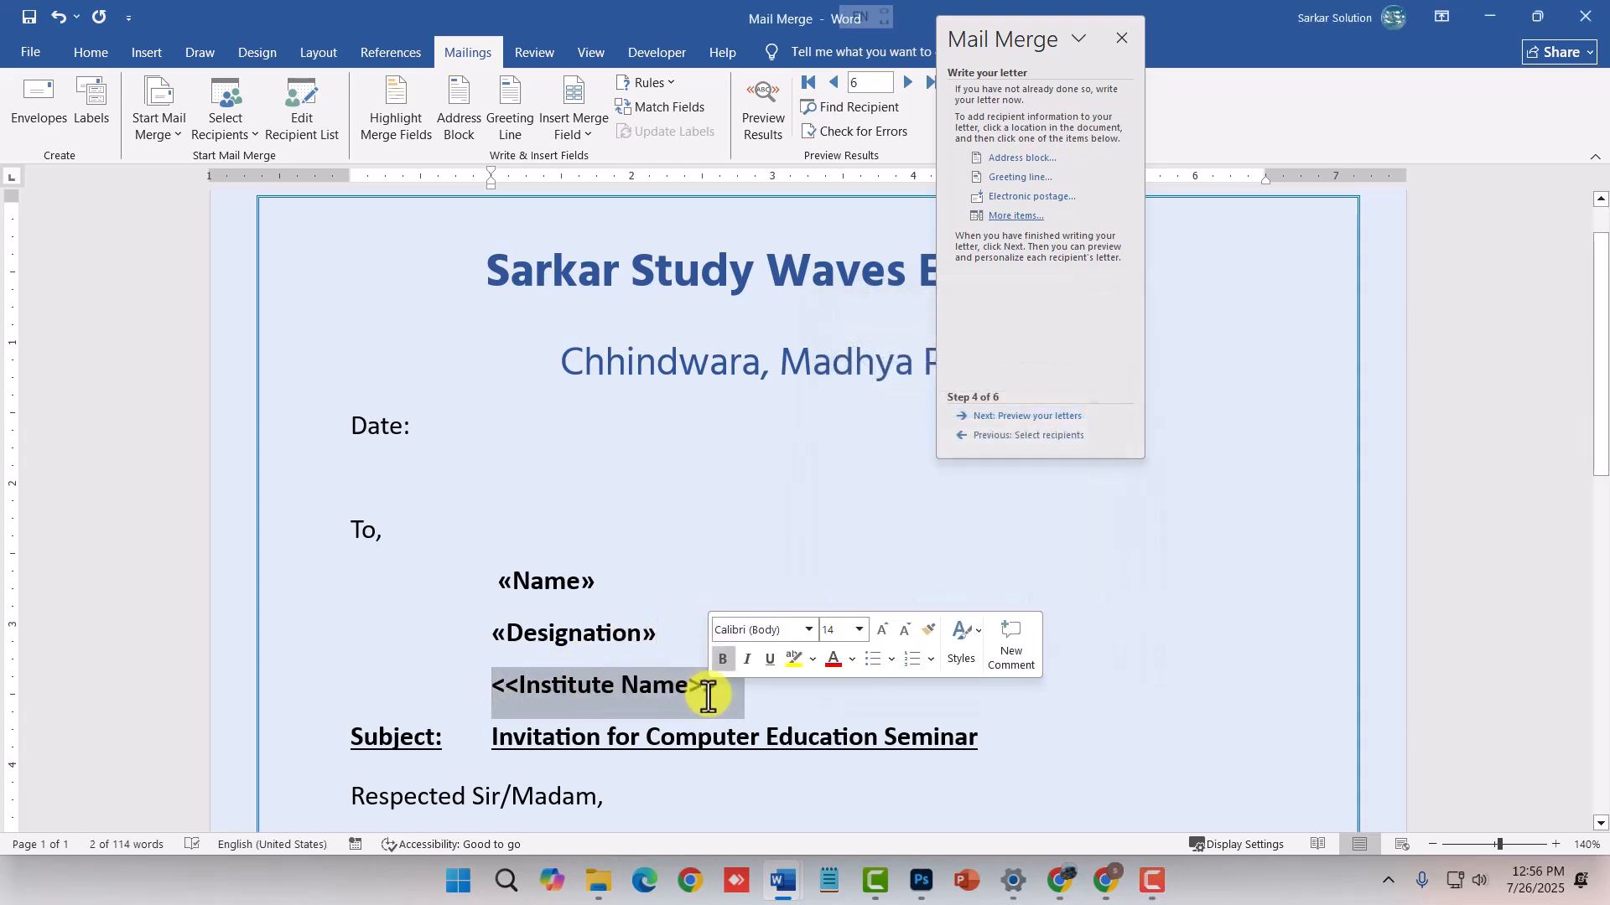
key("Delete")
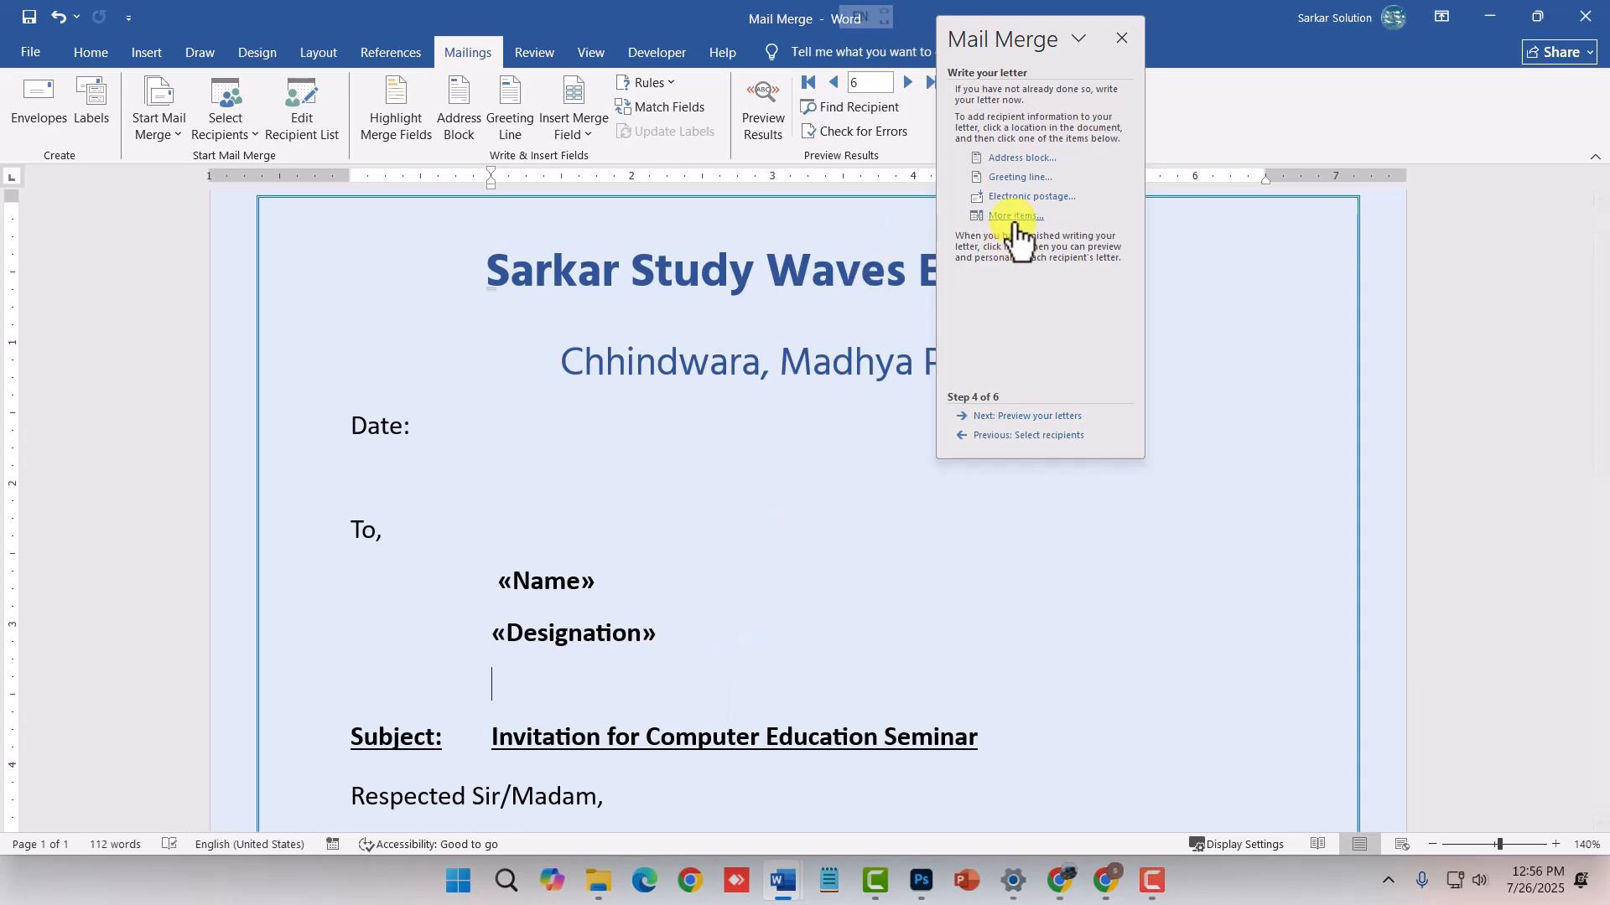
left_click(1016, 217)
left_click(899, 425)
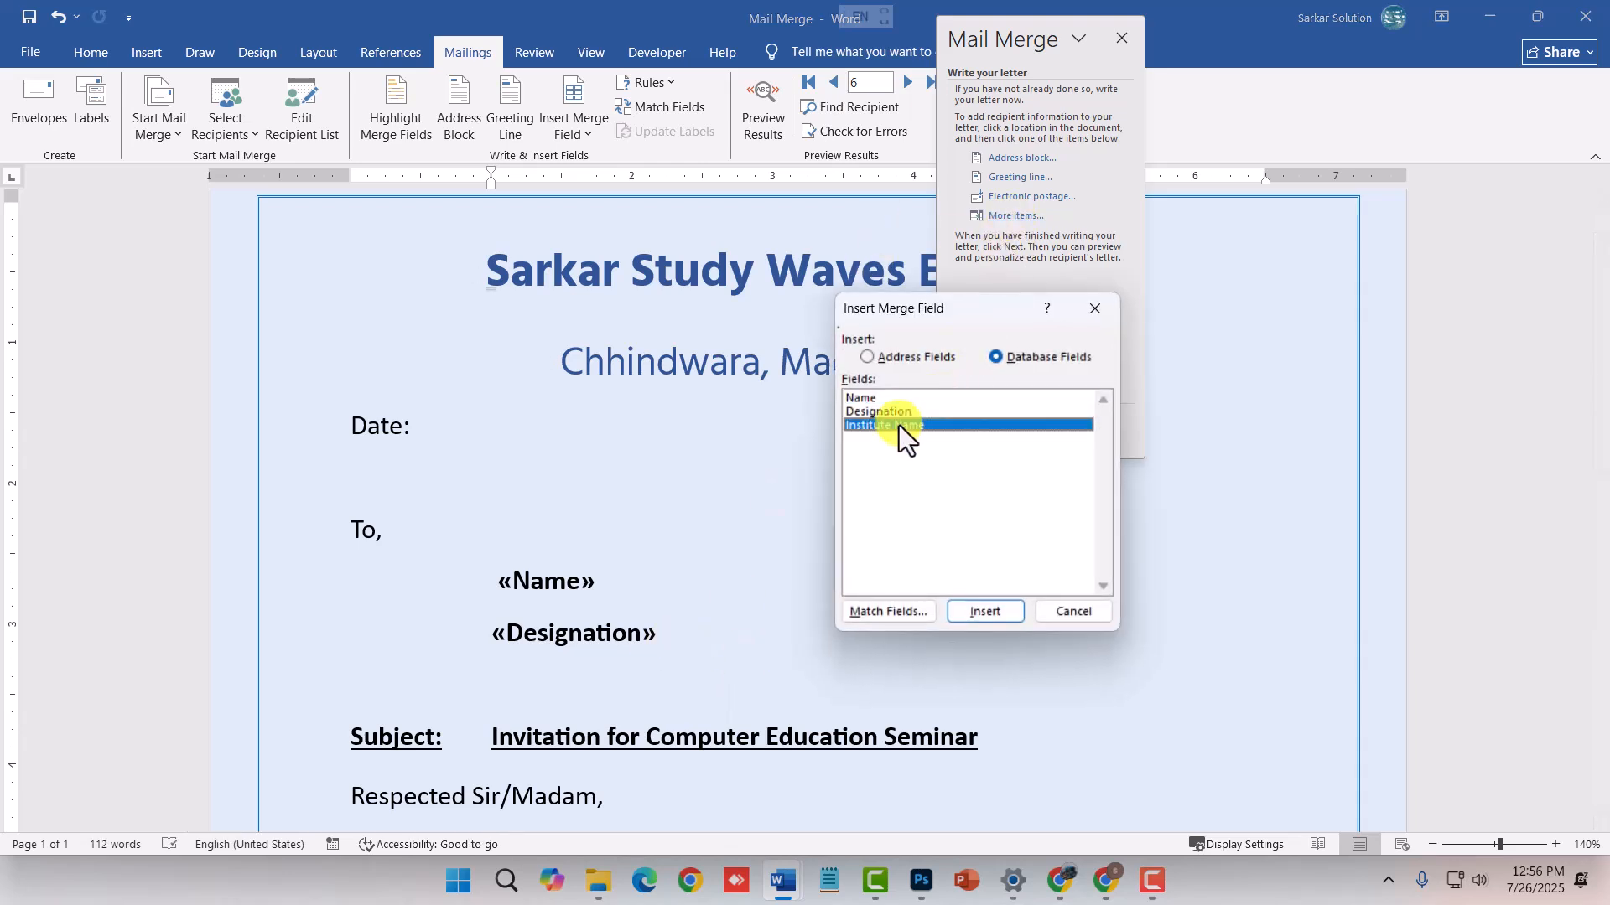
left_click(985, 611)
left_click(1082, 617)
- Fill in the letter's date line with 30 July 2025 and make that date bold
left_click(435, 436)
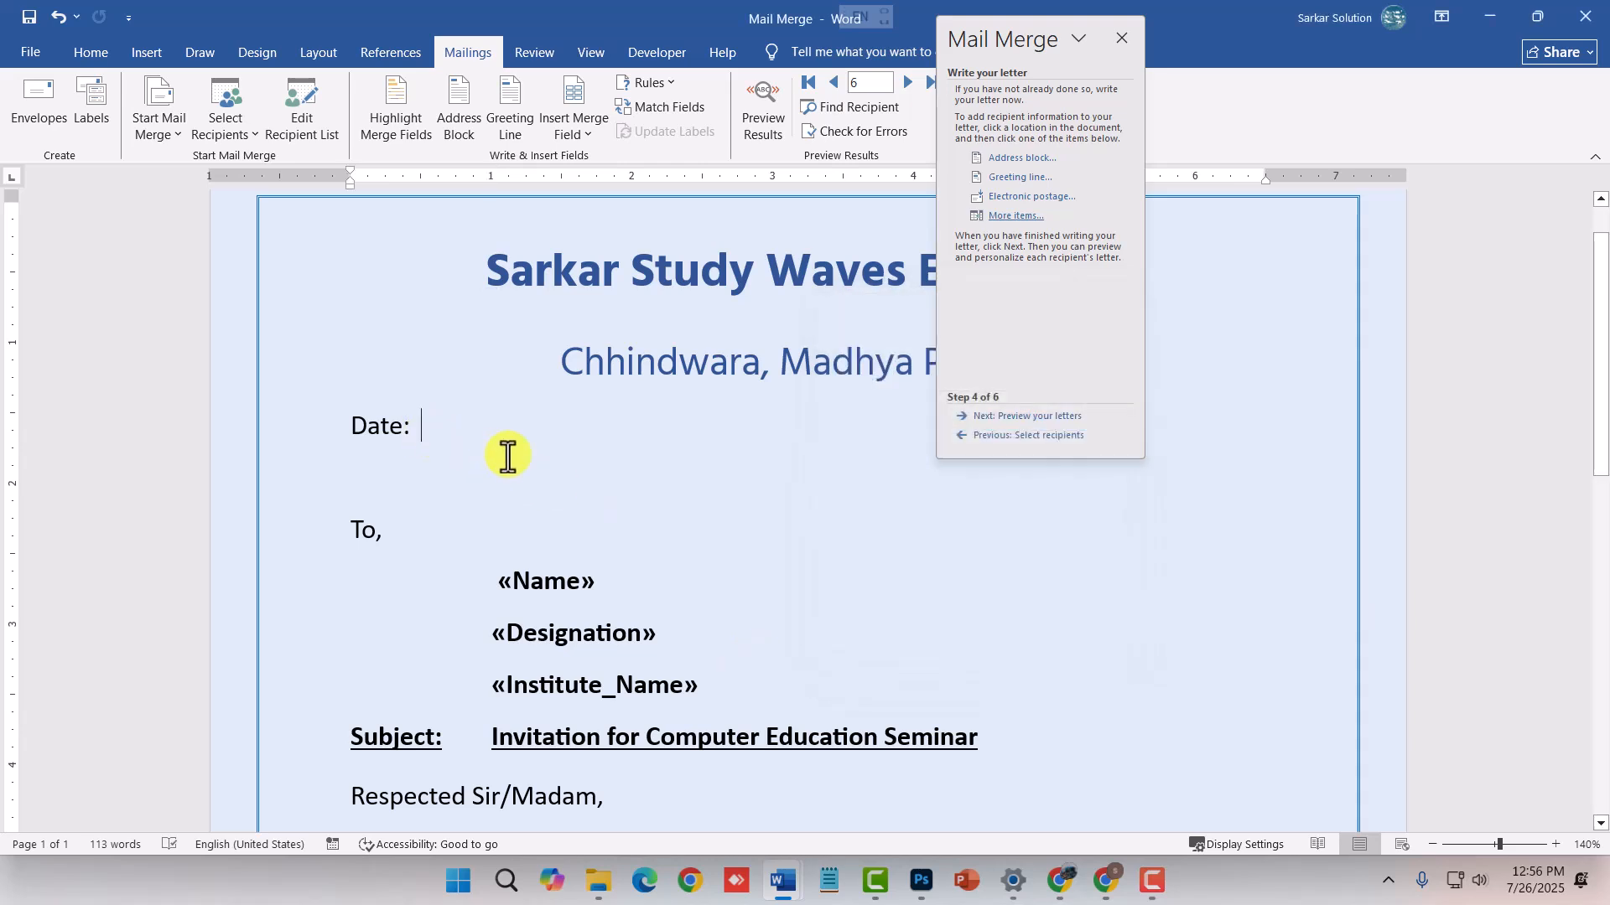
type("30")
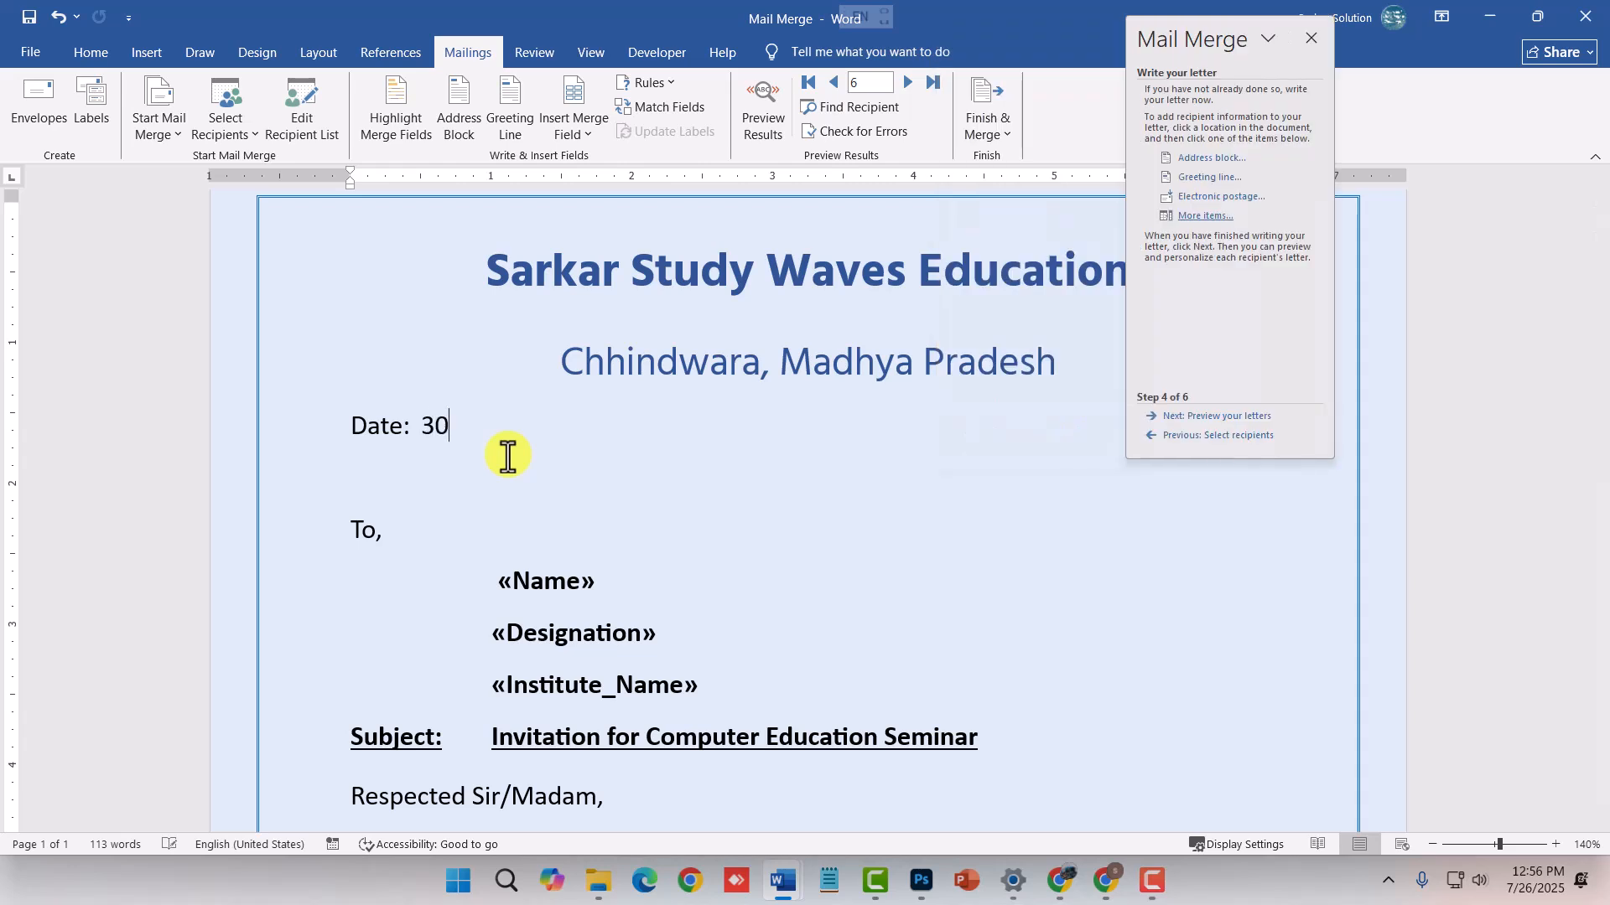
type(" July 2025")
key("shift+Left")
key("shift+Left")
key("shift+Left")
key("shift+Left")
key("shift+Left")
key("shift+Left")
key("shift+Left")
key("shift+Left")
key("shift+Left")
key("shift+Left")
key("shift+Left")
key("shift+Left")
key("ctrl+b")
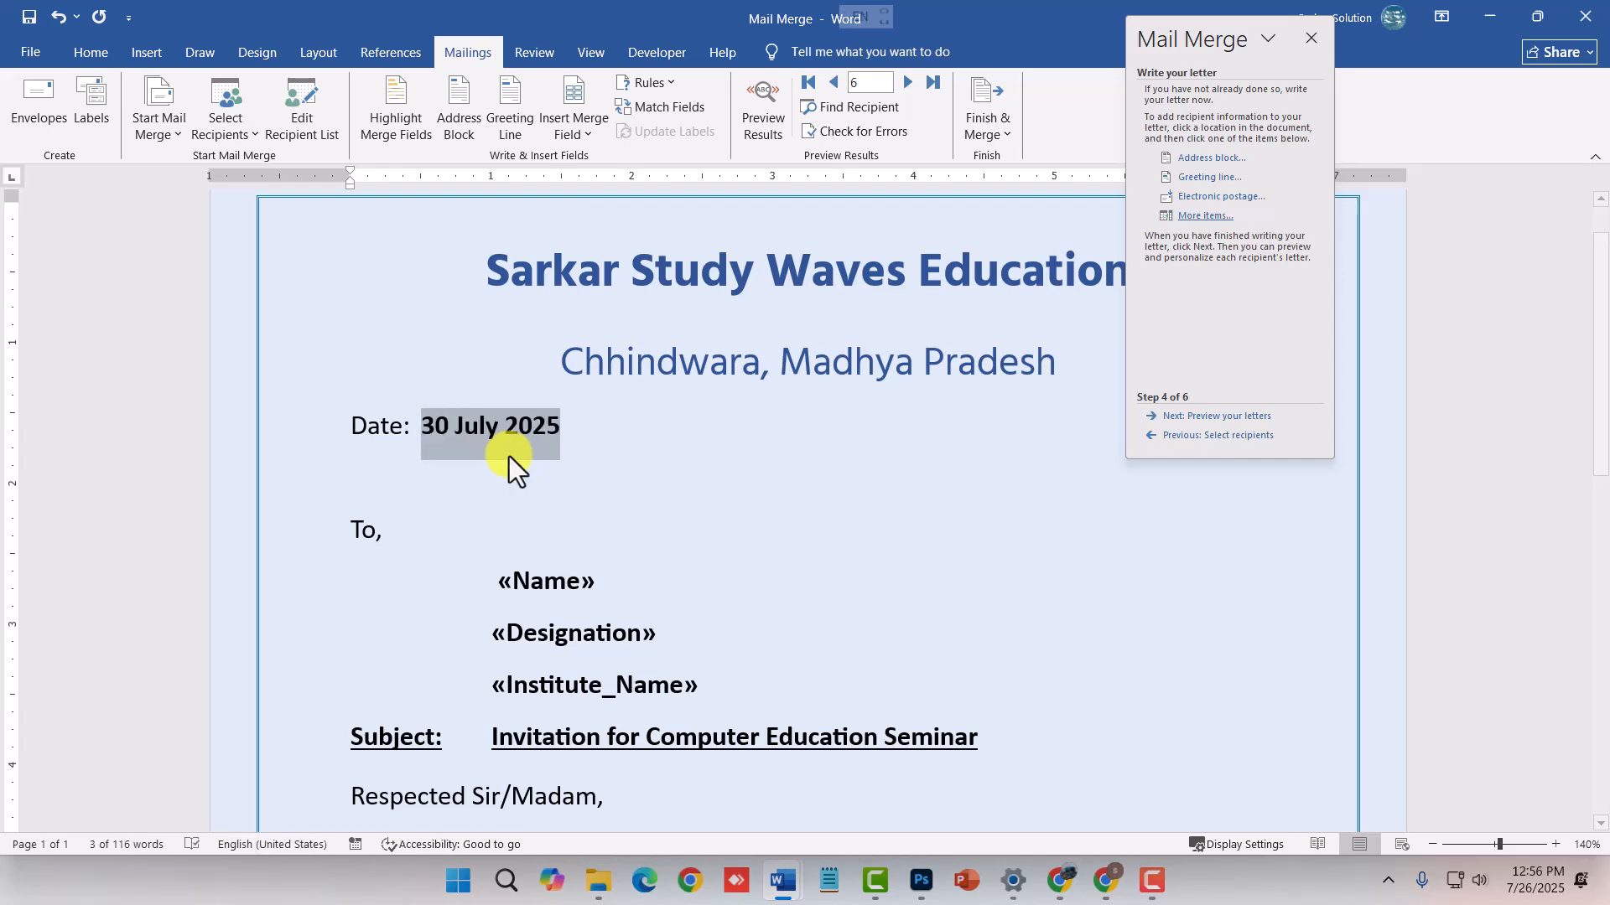
left_click(510, 456)
- Read through the letter, checking the merge fields, seminar date, confirmation deadline and the sender's signature block
scroll(511, 456, "down", 3, "ctrl")
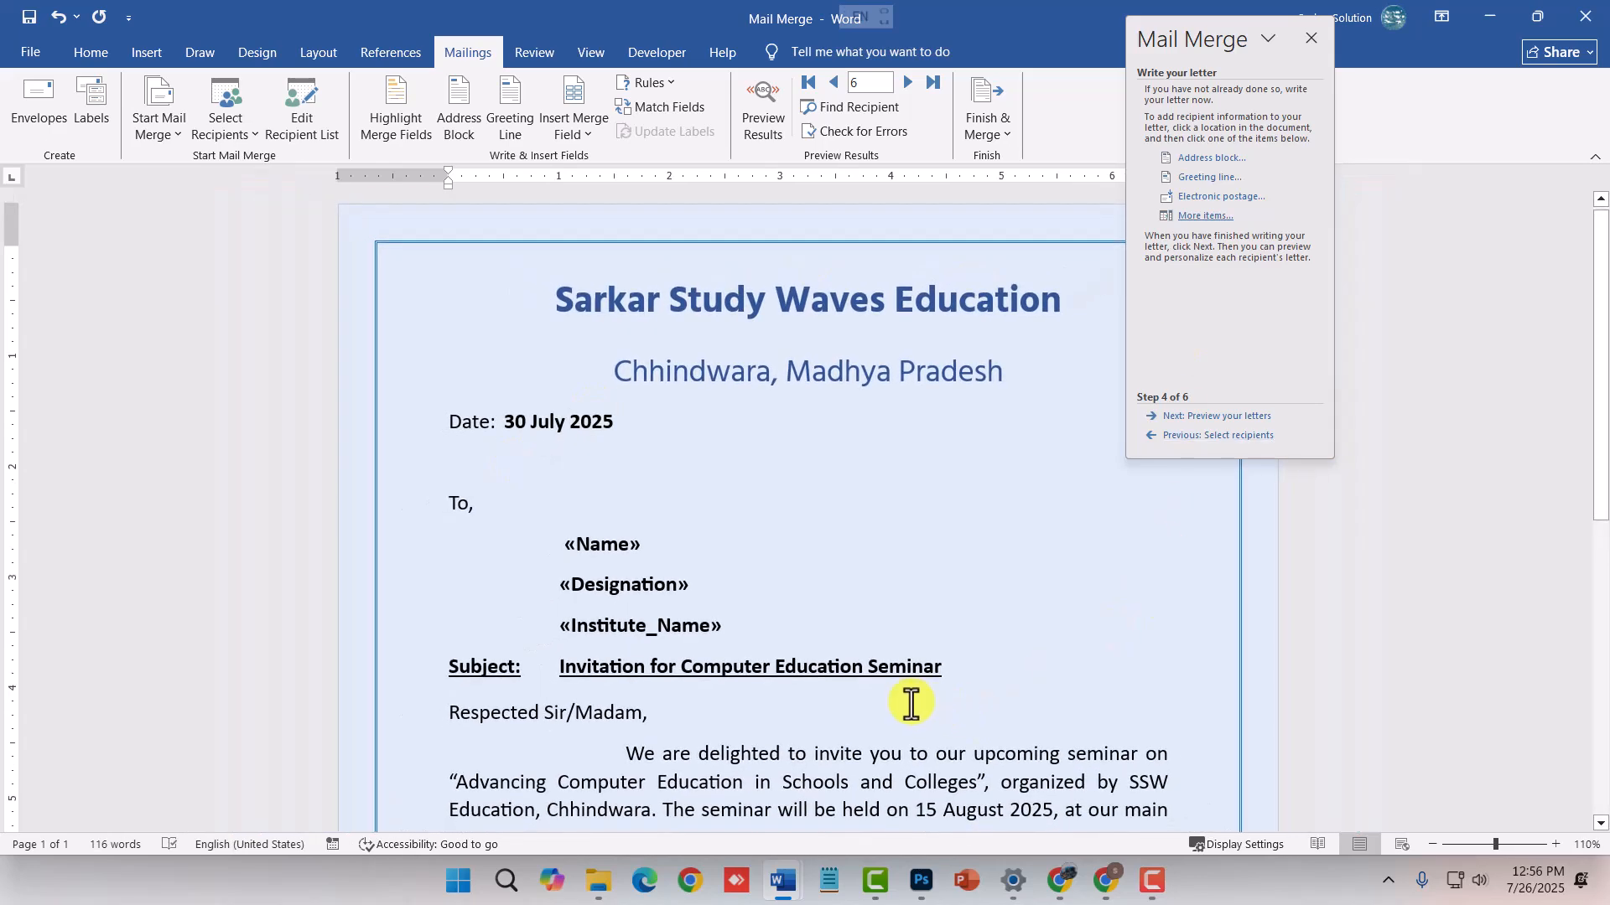
scroll(839, 646, "down", 4)
scroll(738, 595, "up", 3)
scroll(670, 578, "down", 1)
scroll(622, 579, "down", 1)
left_click(950, 592)
scroll(917, 607, "down", 2)
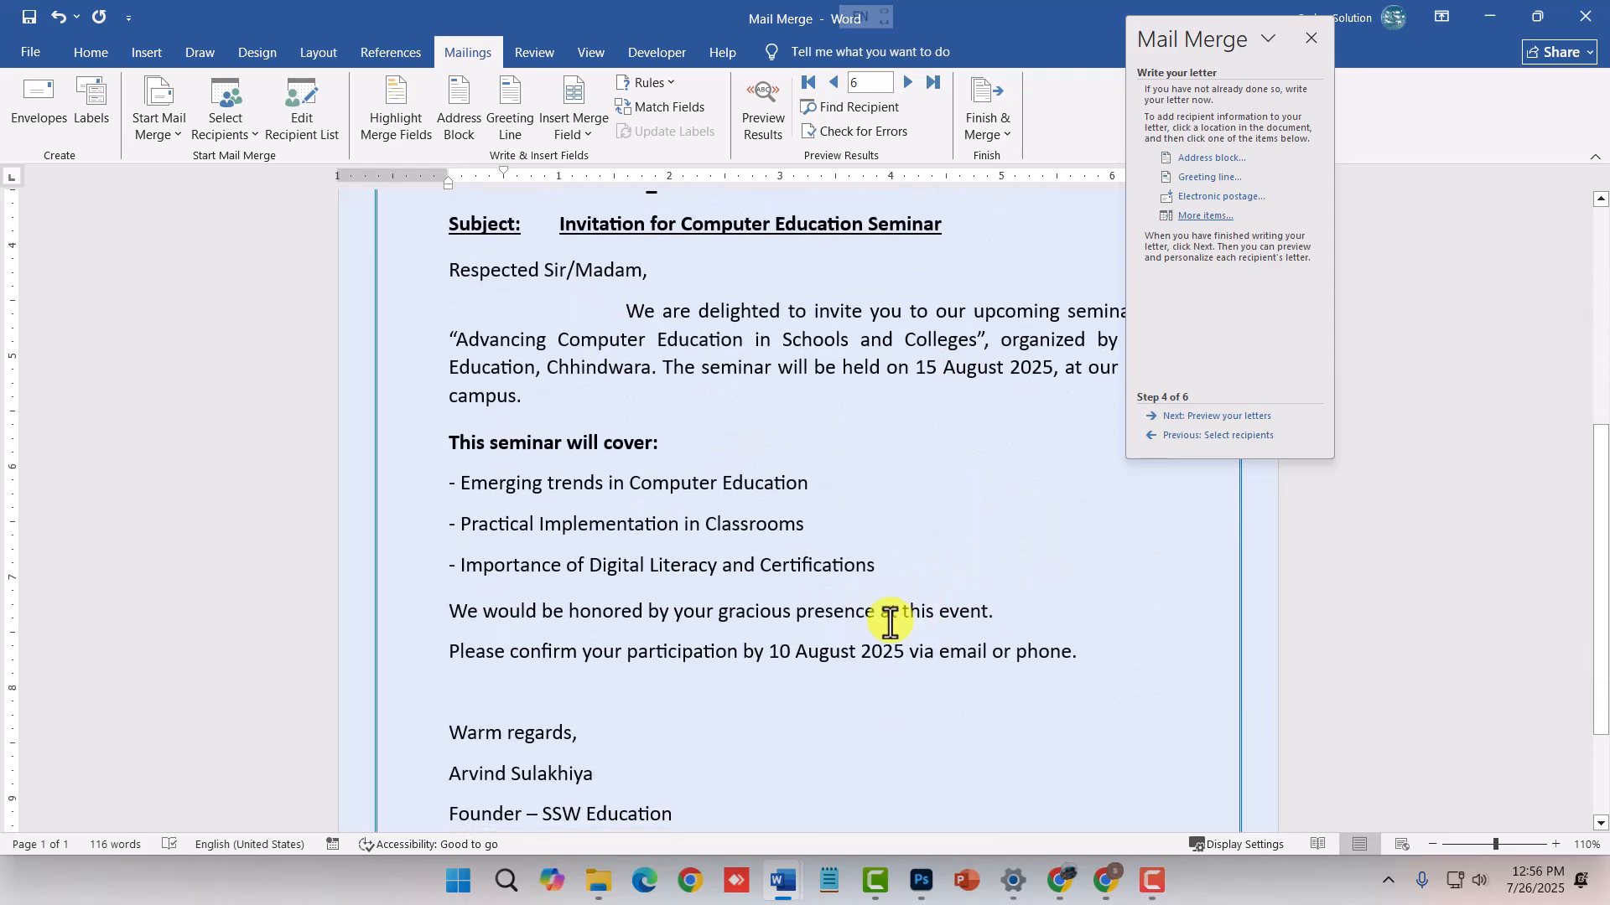
left_click_drag(769, 651, 918, 655)
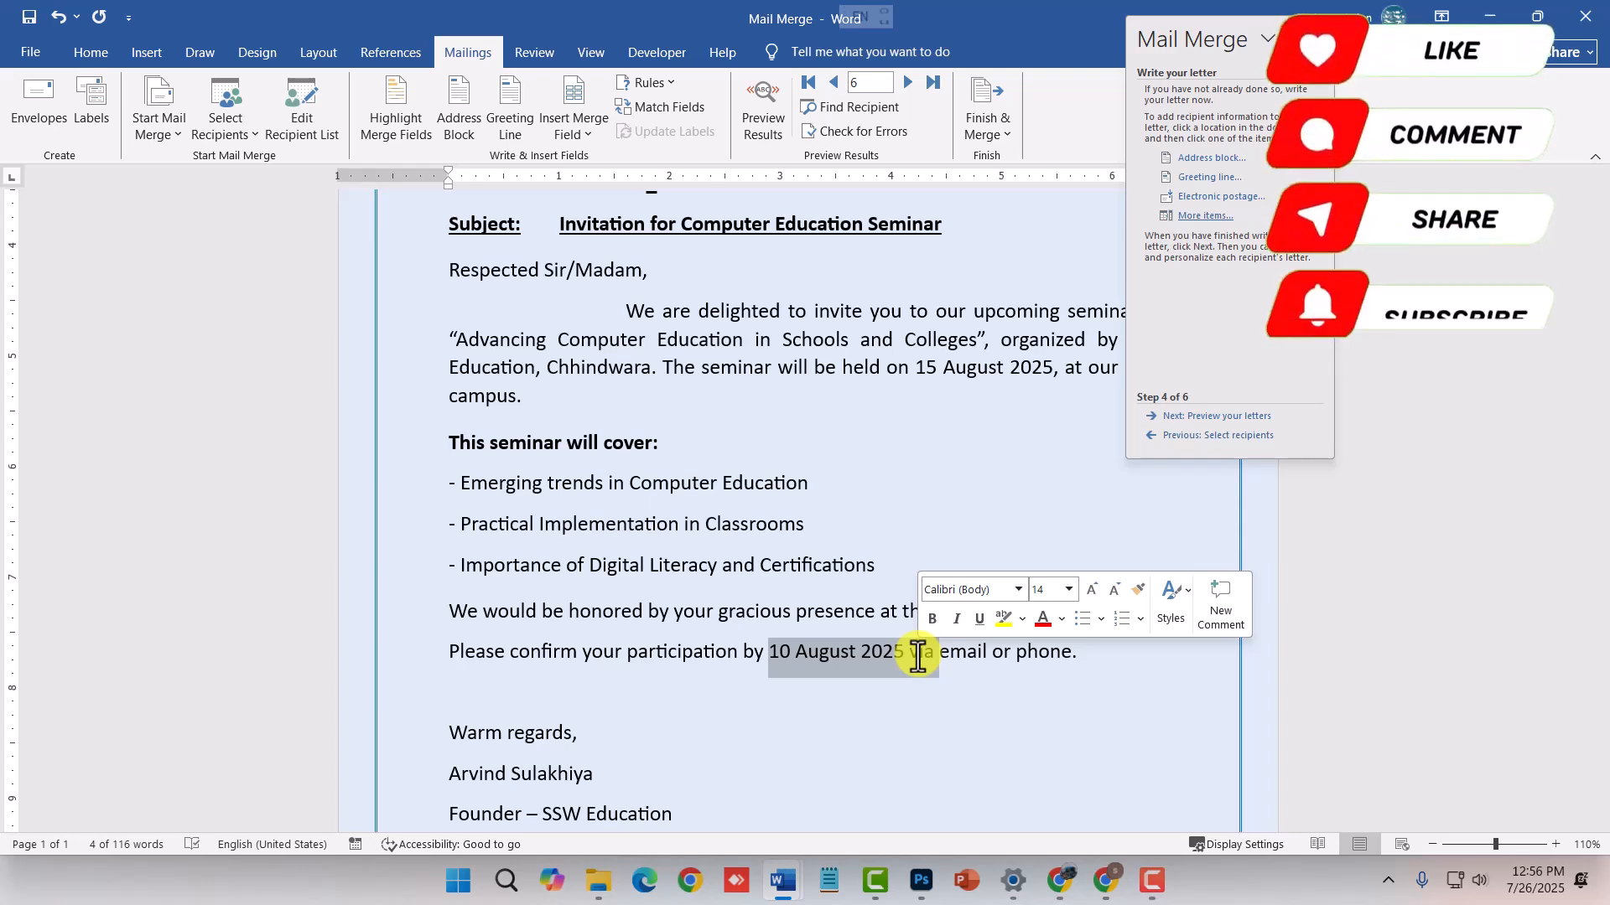
left_click_drag(768, 653, 897, 654)
left_click_drag(917, 369, 1063, 371)
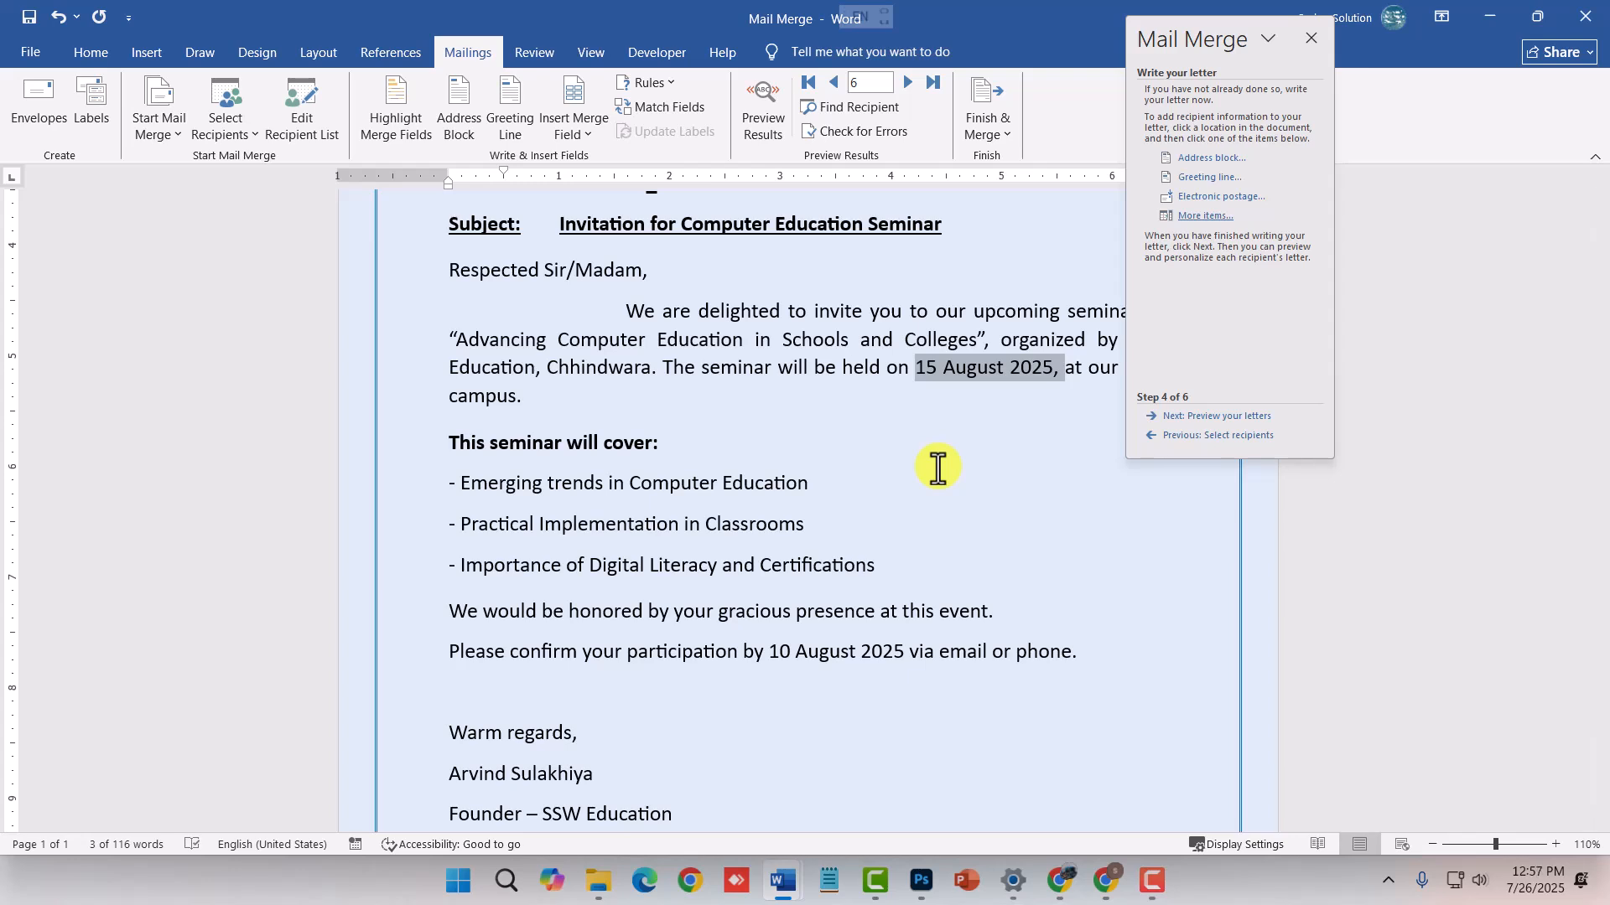
left_click_drag(804, 654, 749, 654)
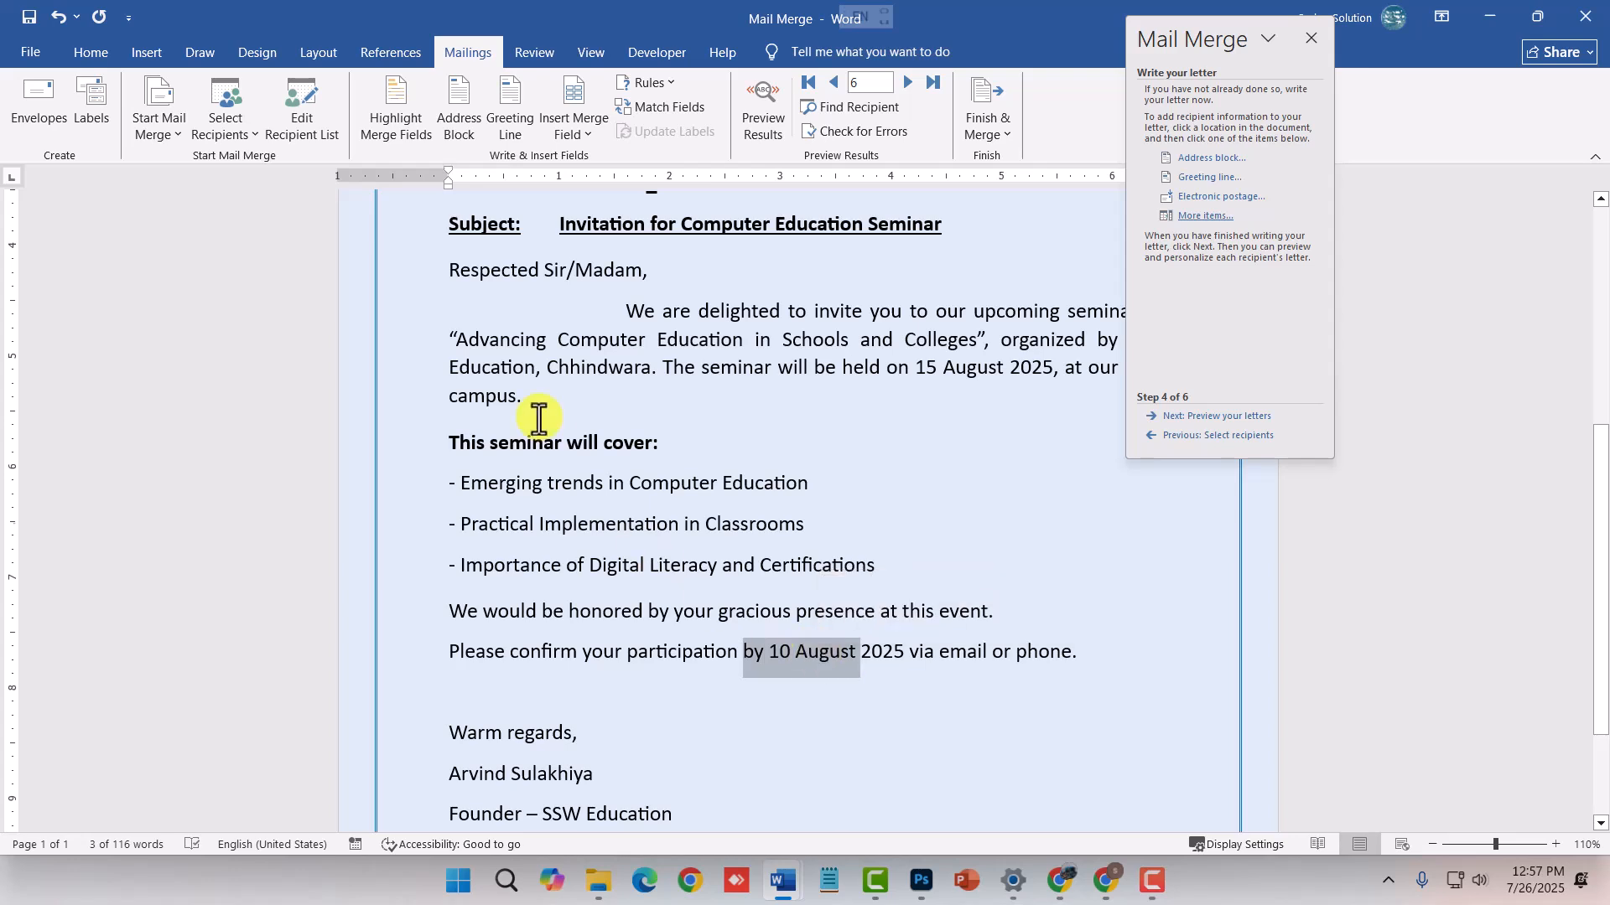
scroll(538, 417, "up", 2)
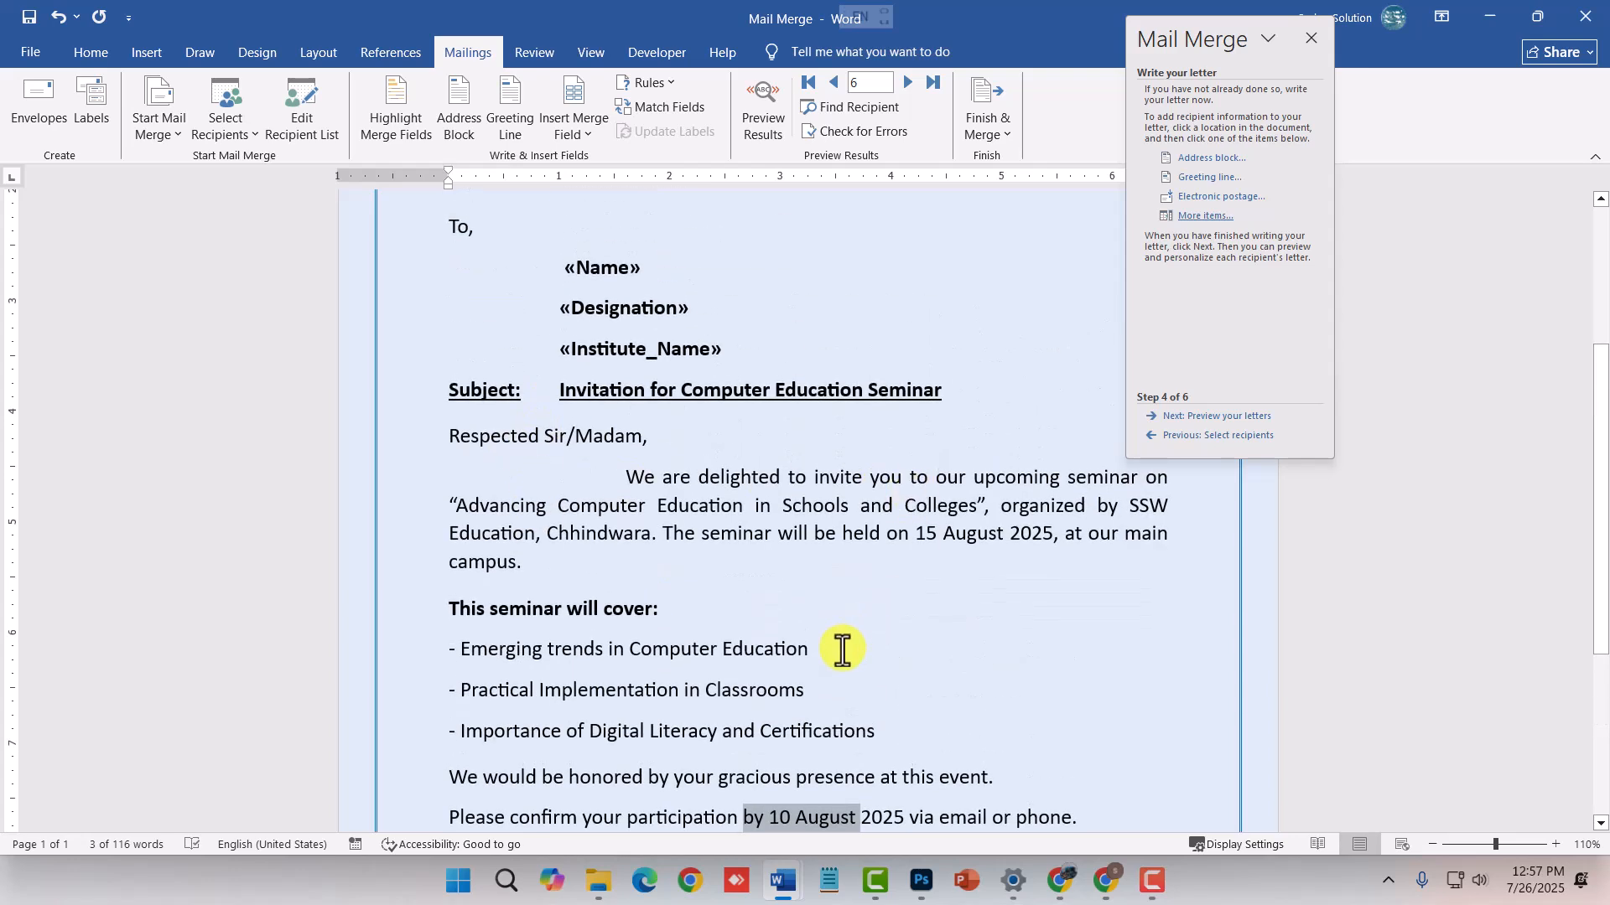
scroll(842, 649, "down", 4)
left_click_drag(472, 597, 1031, 707)
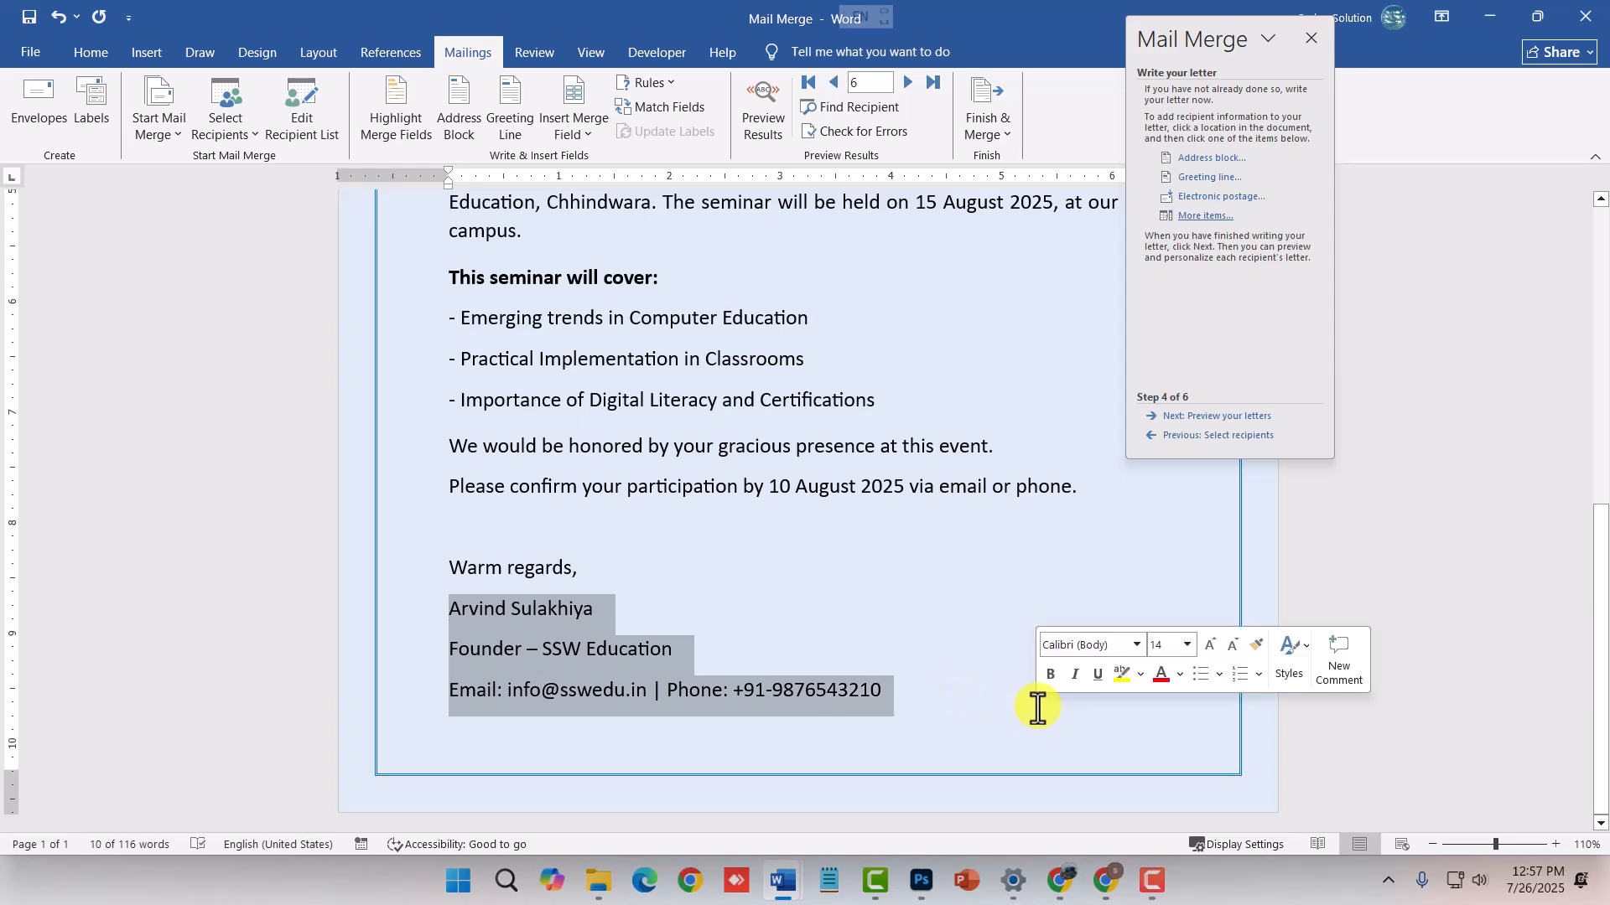
scroll(749, 654, "up", 4)
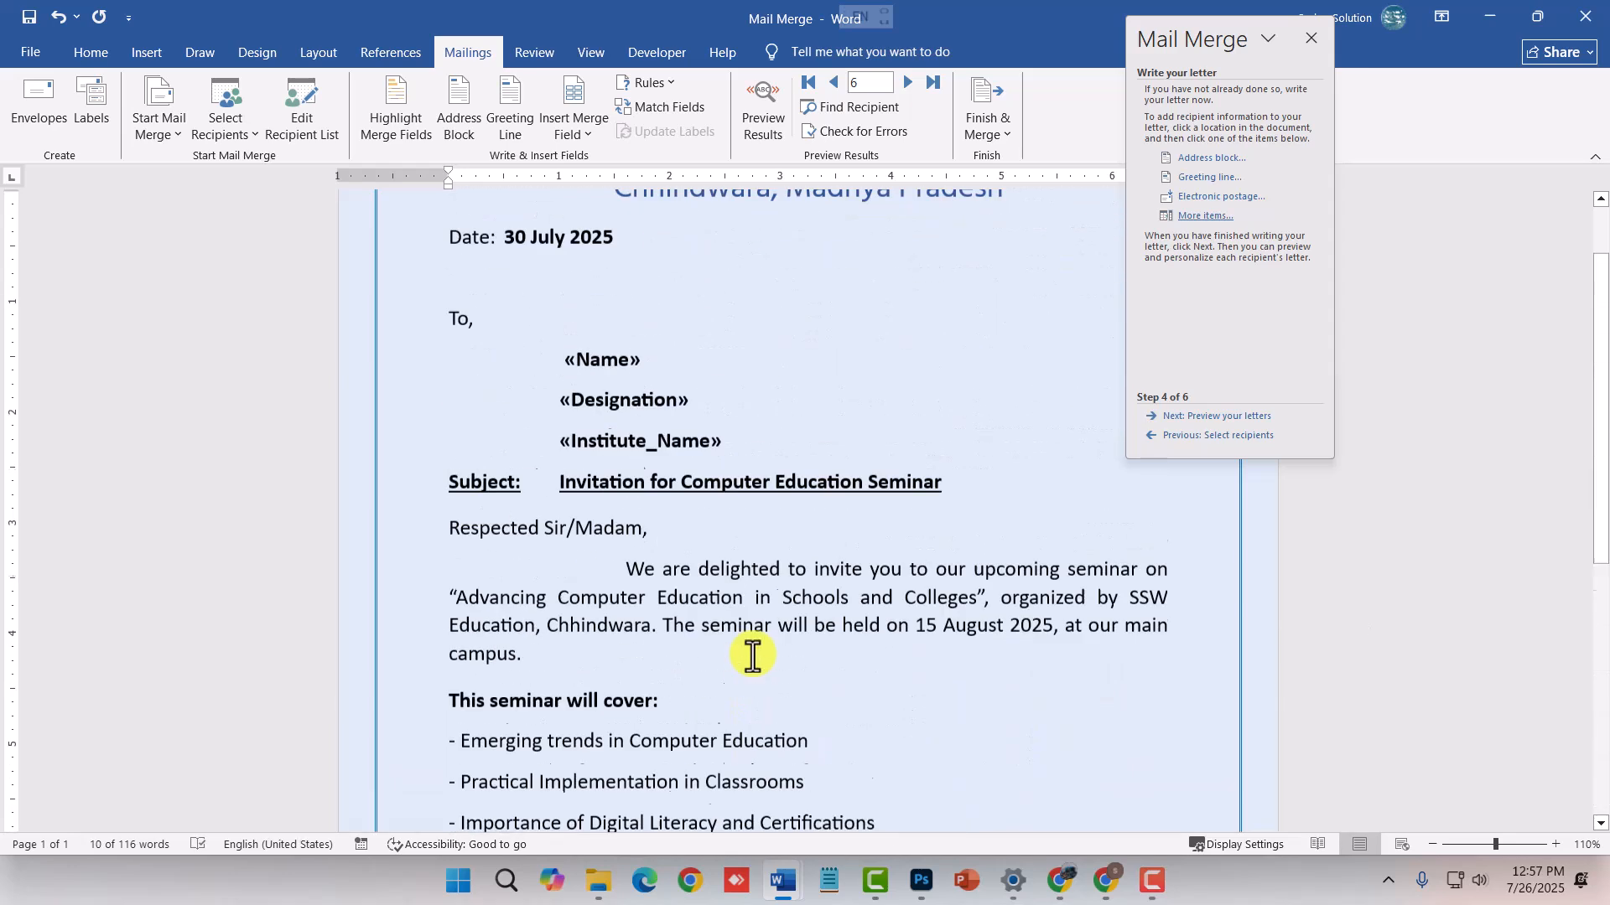
scroll(752, 654, "up", 2)
left_click(754, 570)
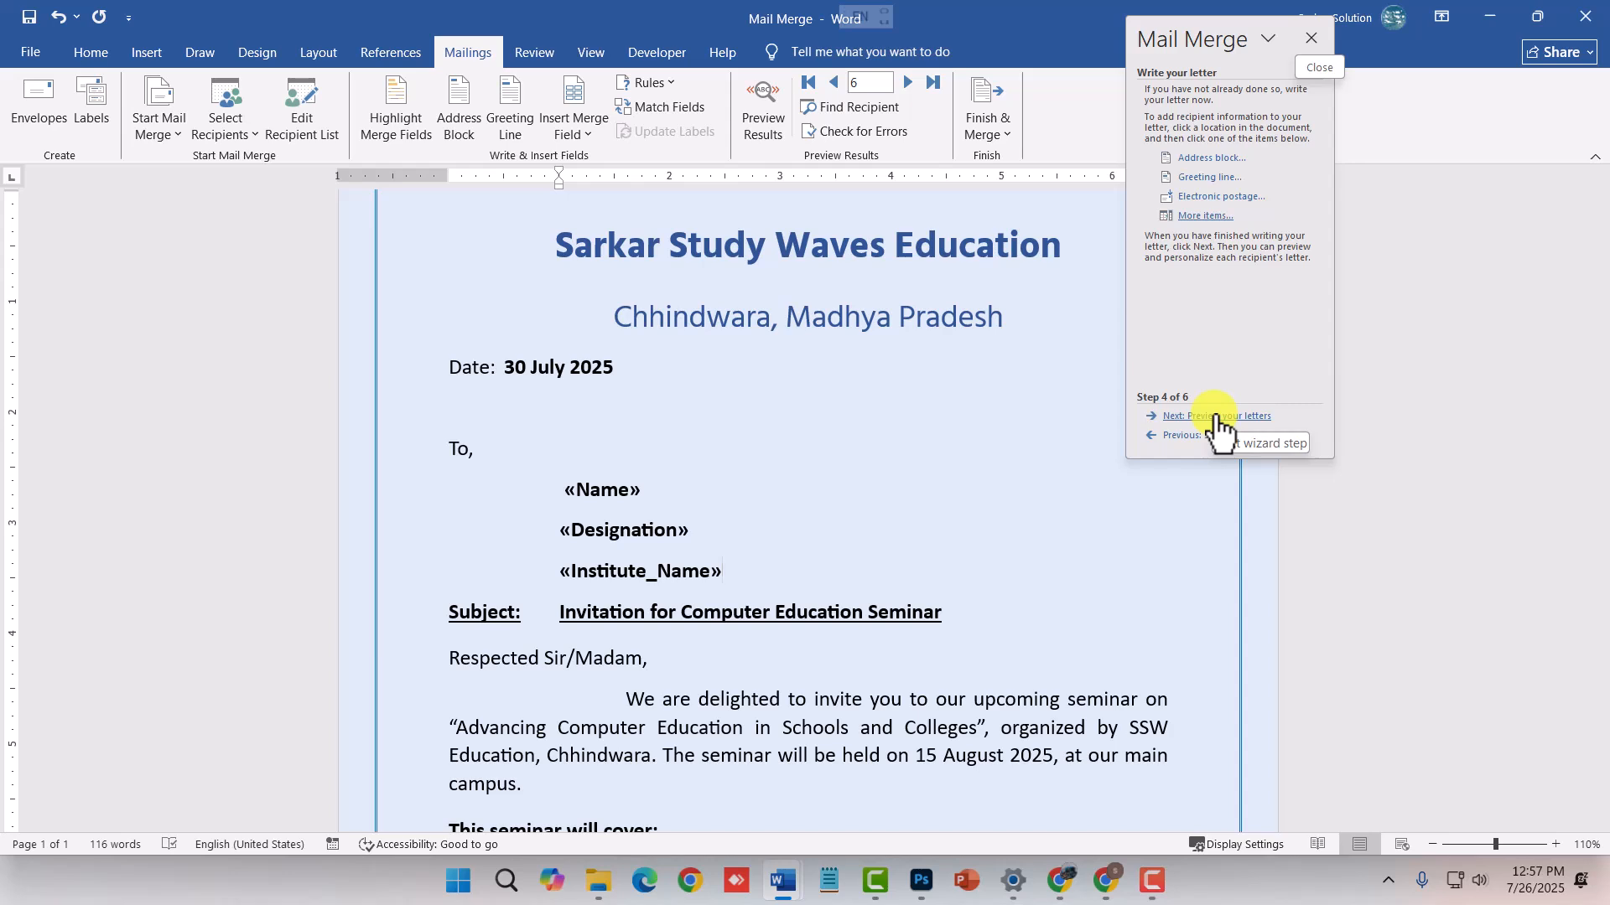
- Preview the merged letter with recipient data and continue to the stage for completing the merge
left_click(1217, 417)
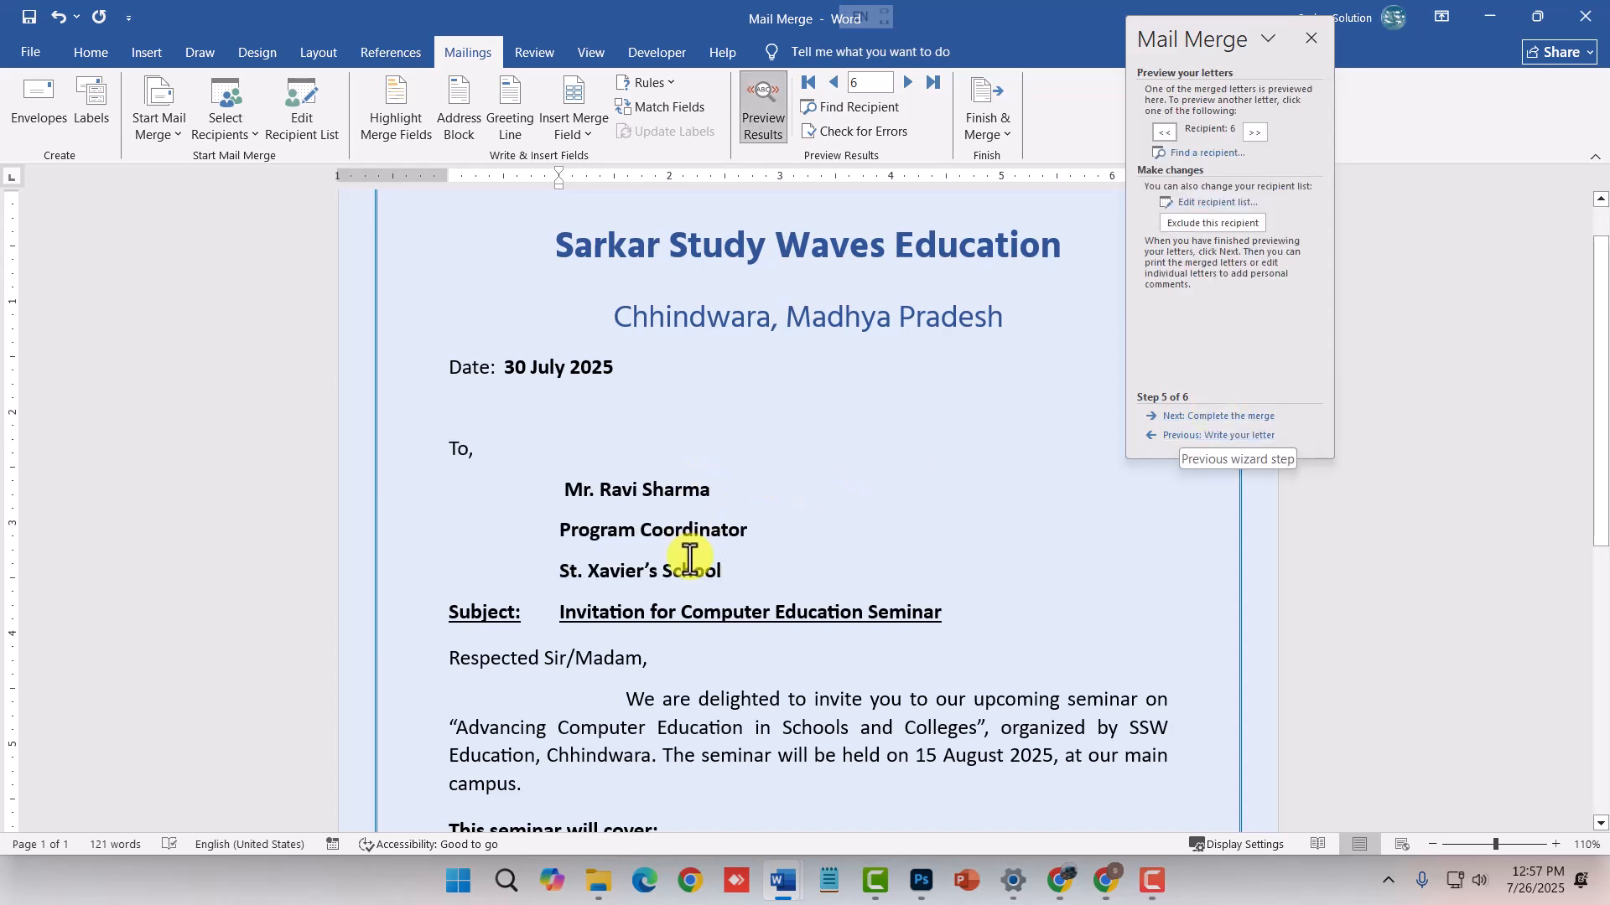
left_click(1218, 417)
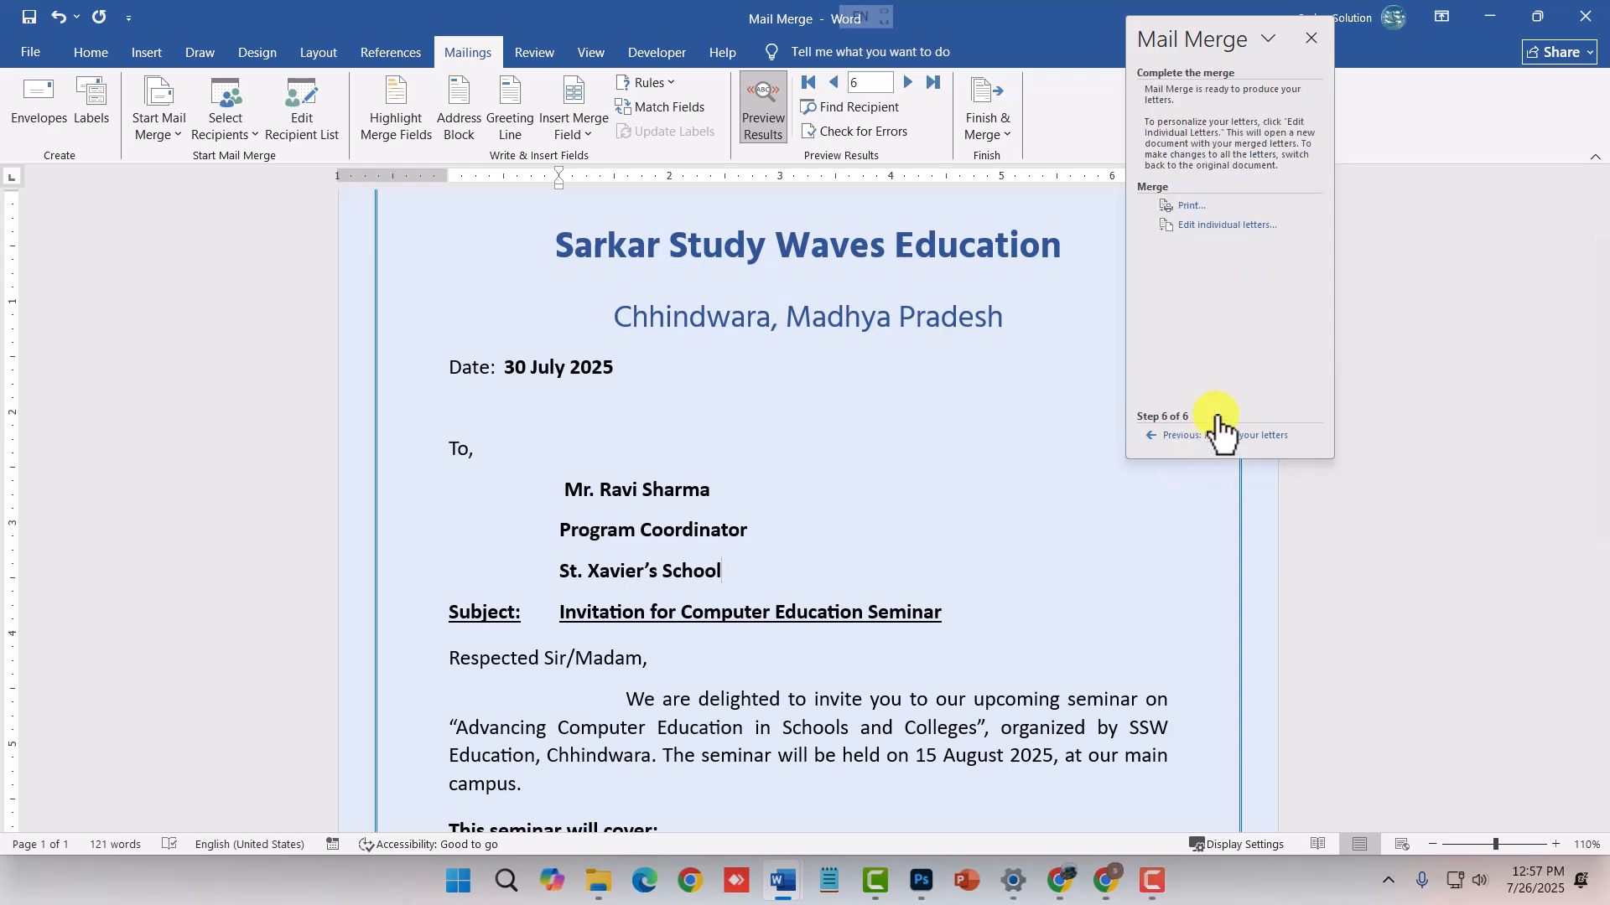
- Dismiss merging to the printer and merge all records into a new document of individual letters
left_click(1188, 206)
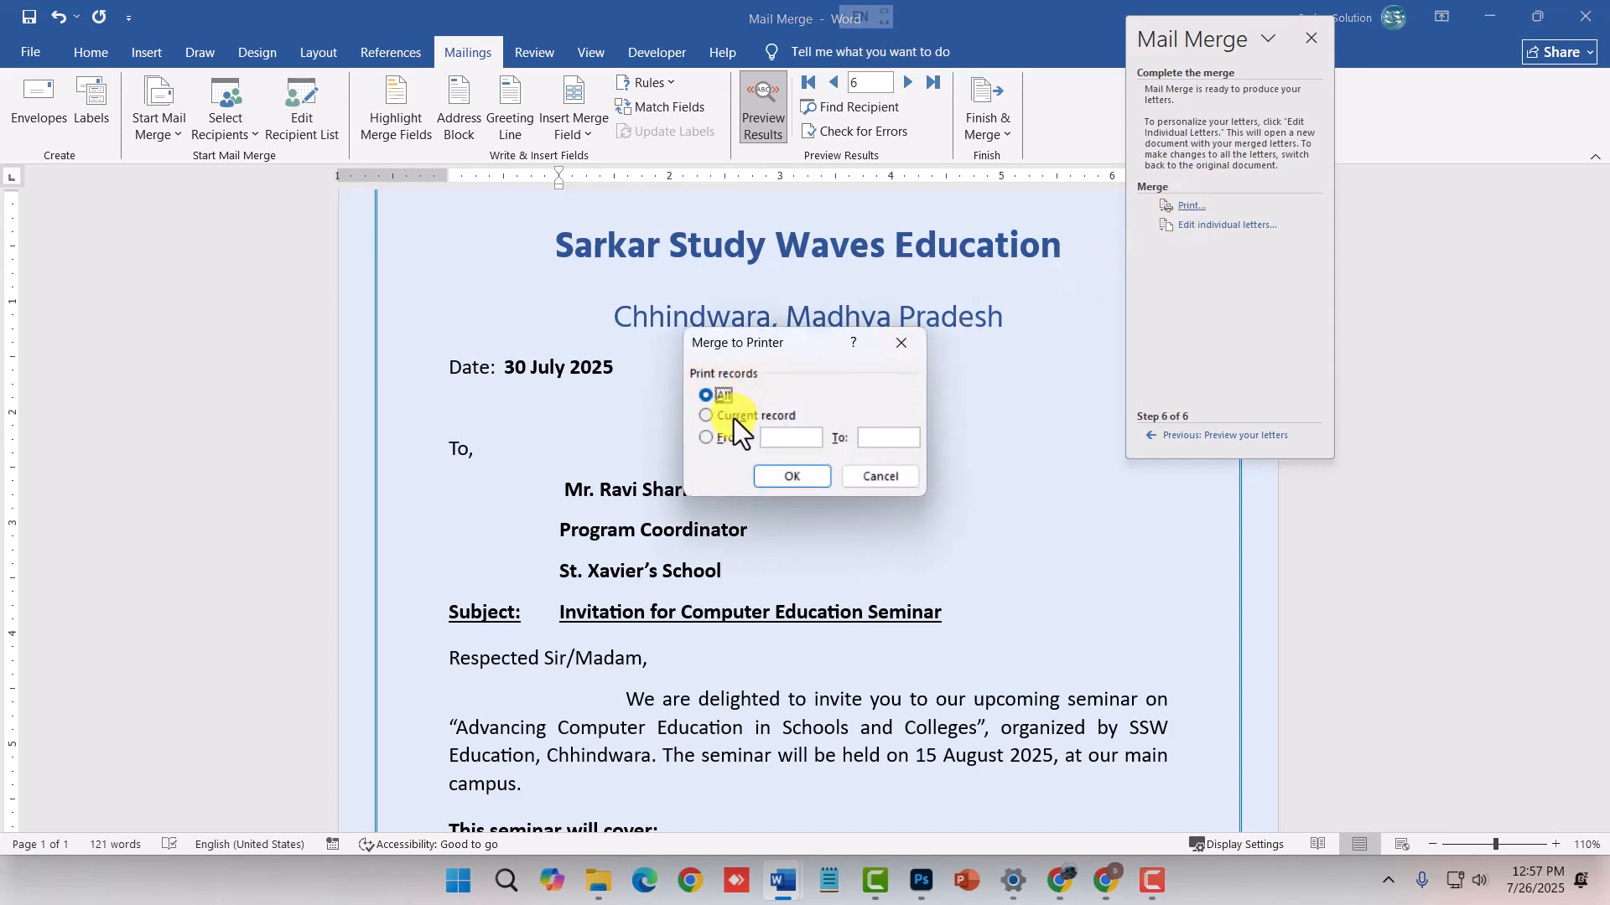
left_click(900, 476)
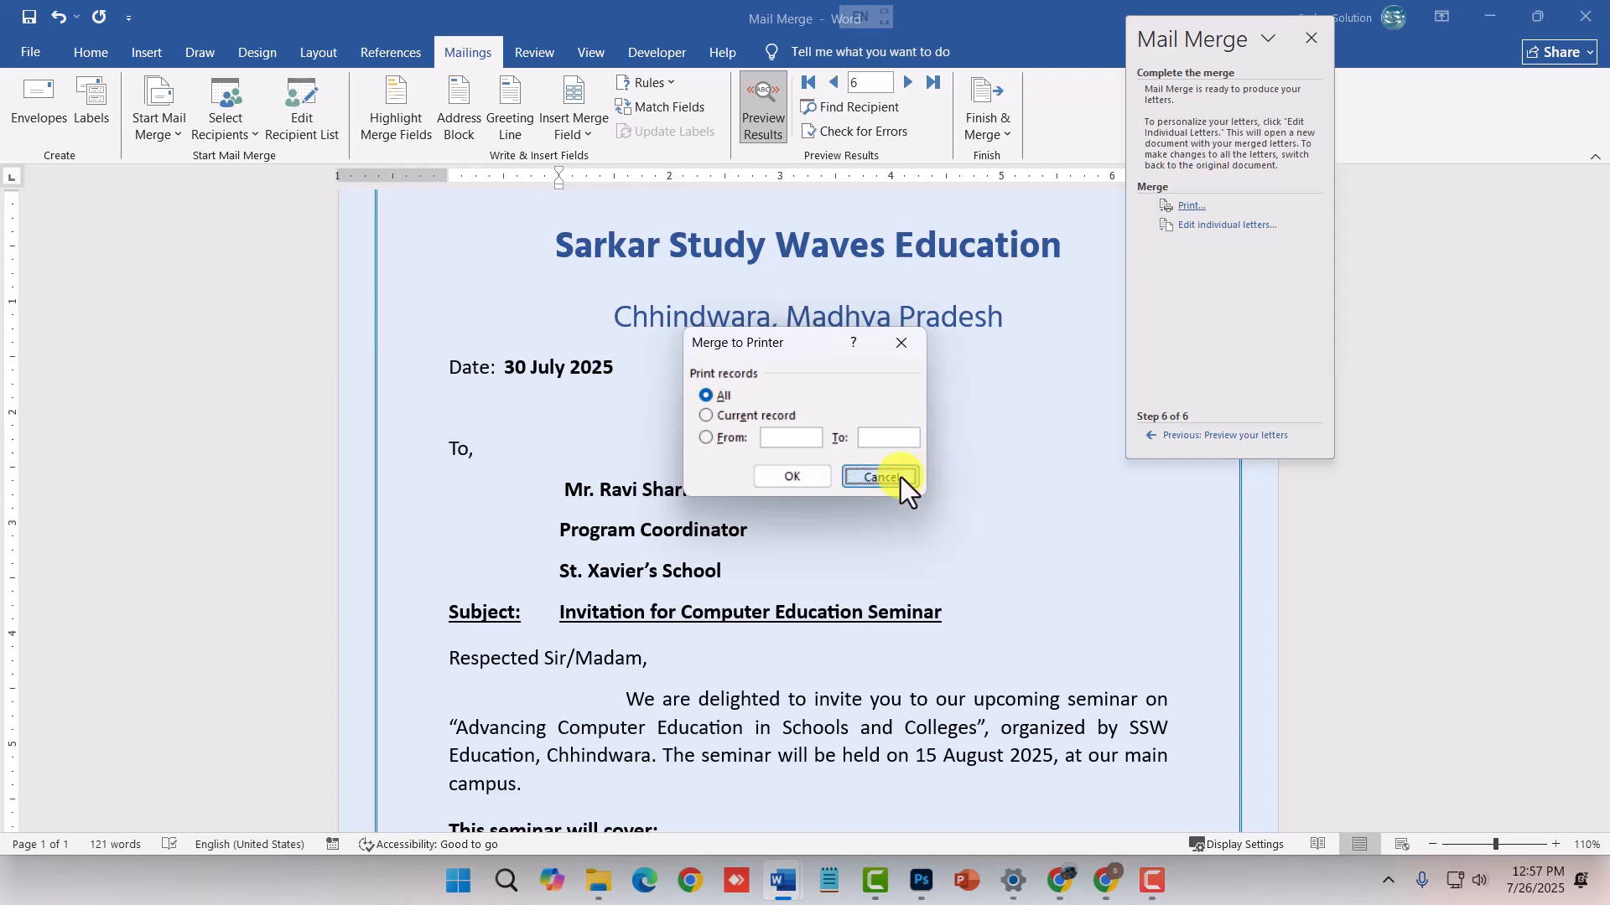
left_click(1215, 225)
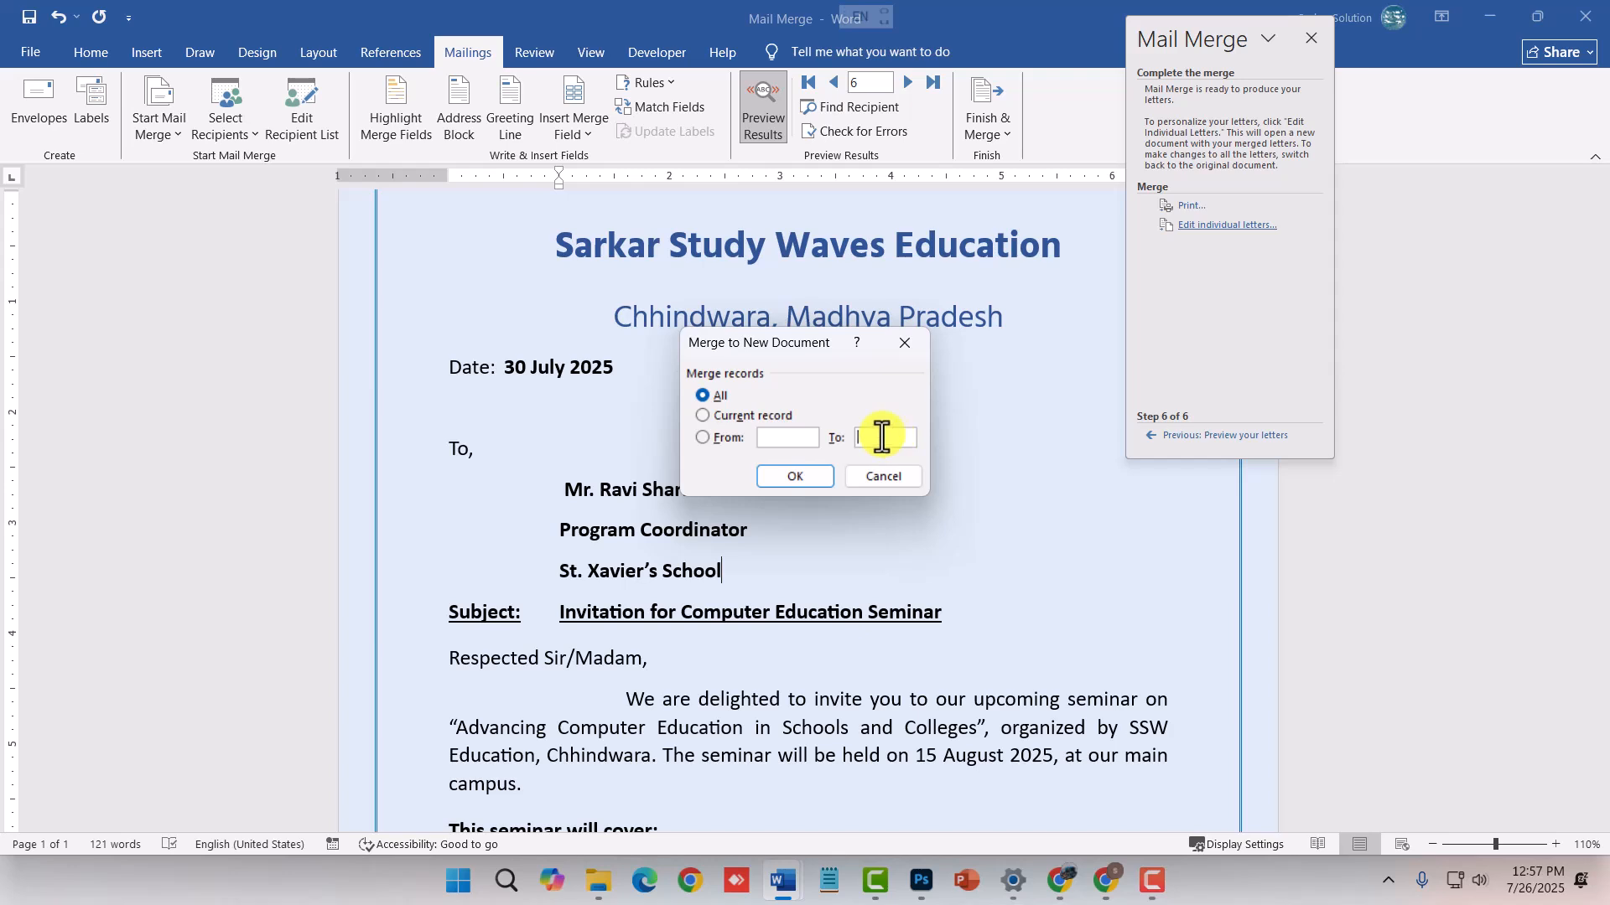
left_click(721, 400)
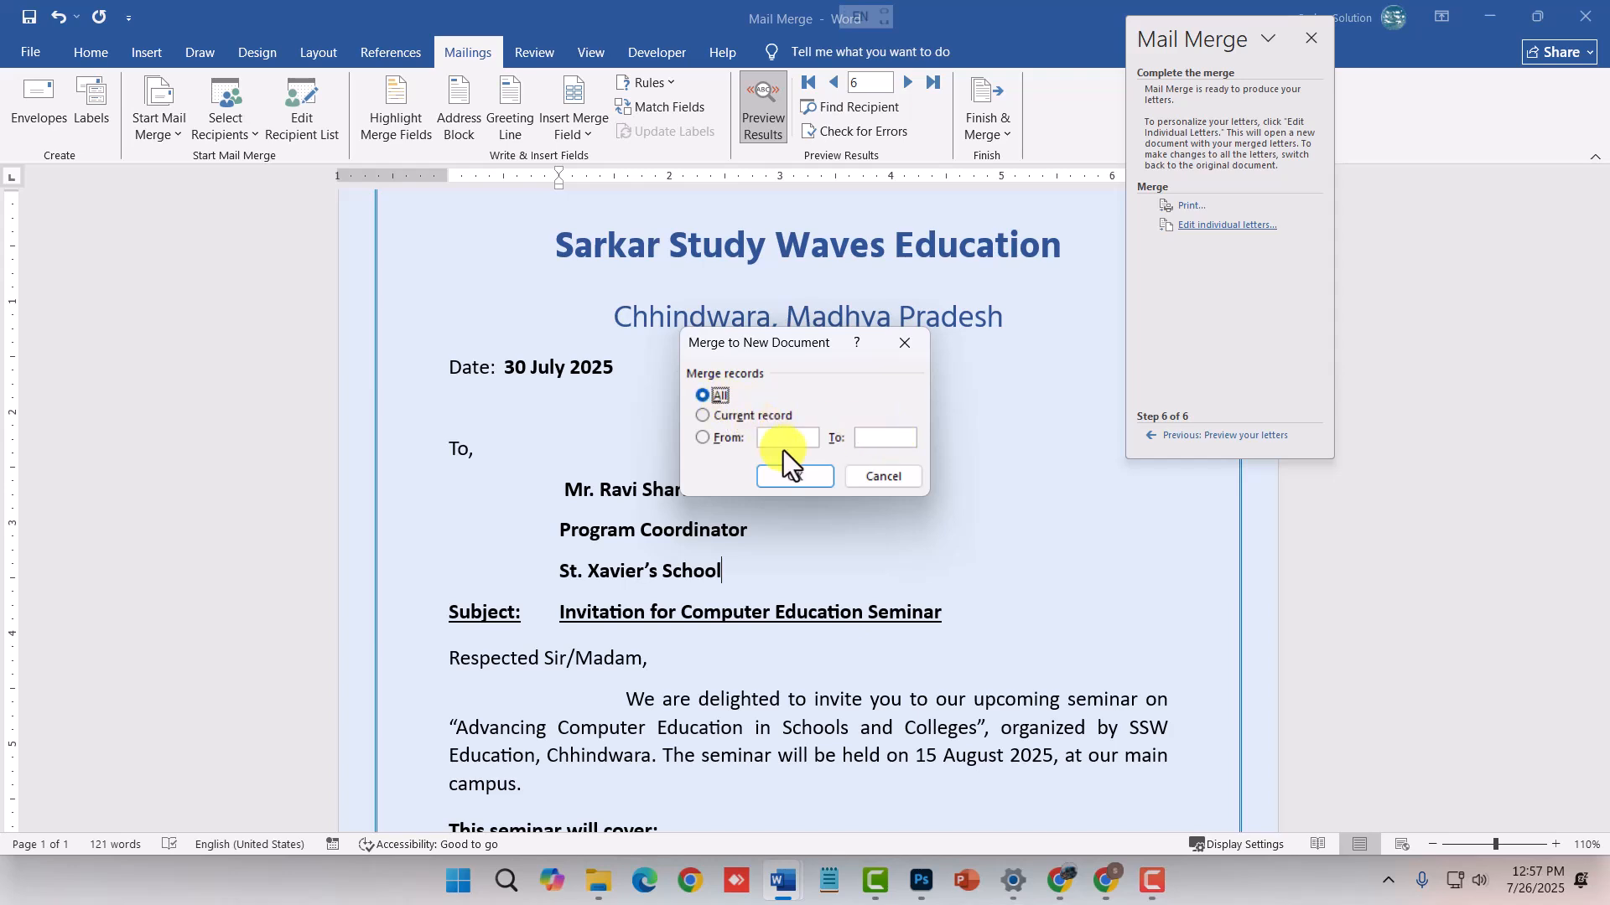
left_click(811, 480)
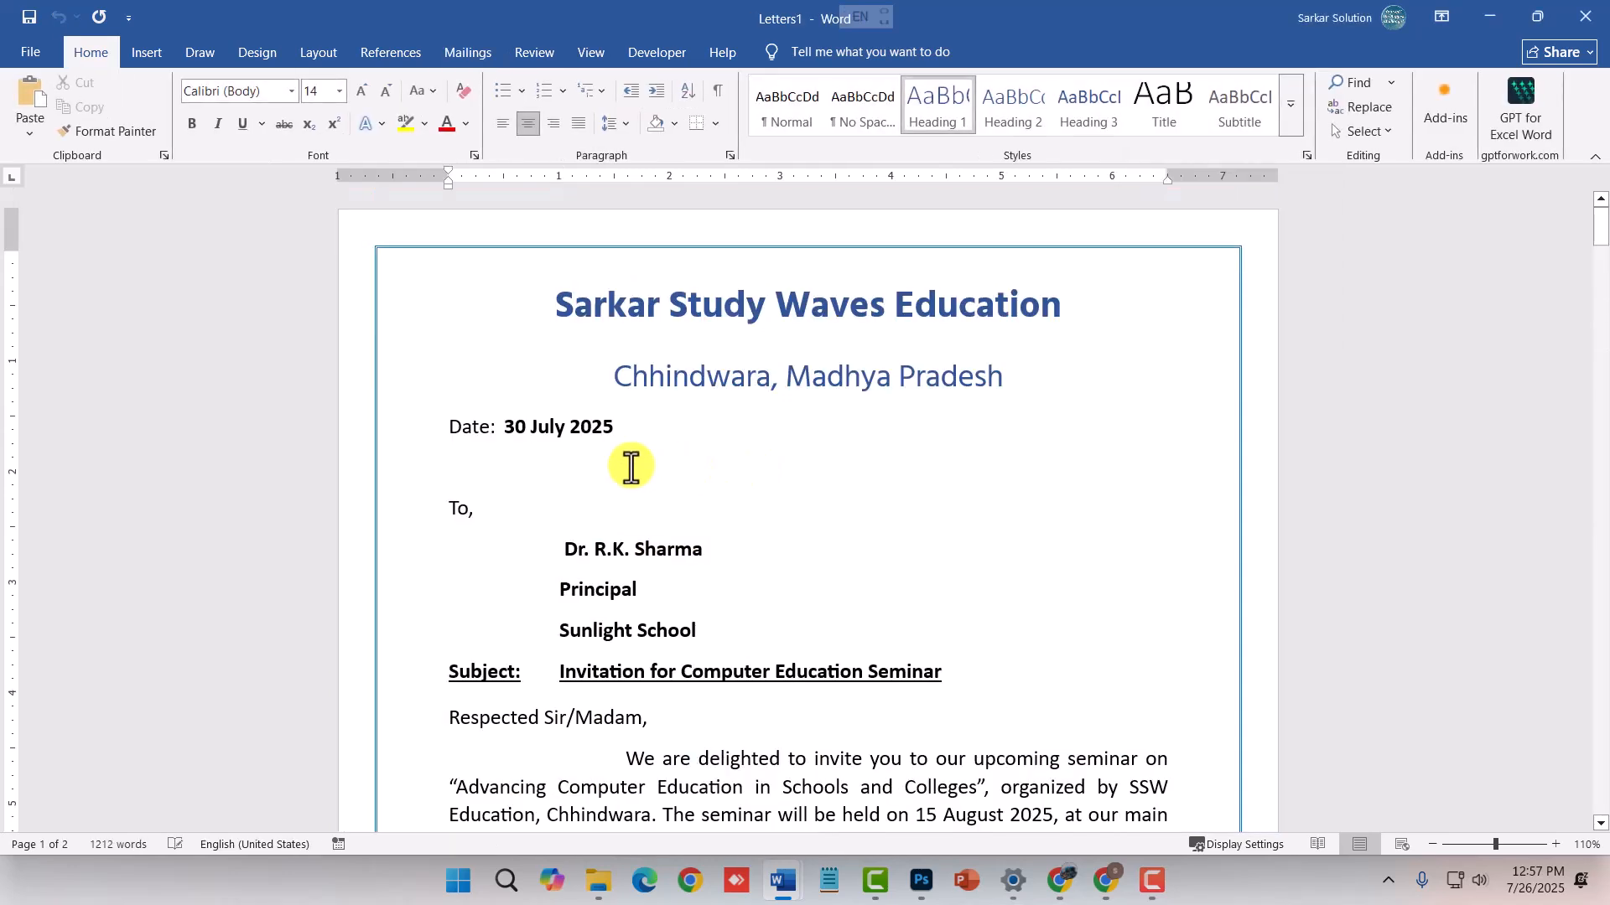
- Examine the merged letters as a multi-page overview and at reading size, checking each recipient's details
scroll(557, 467, "down", 3)
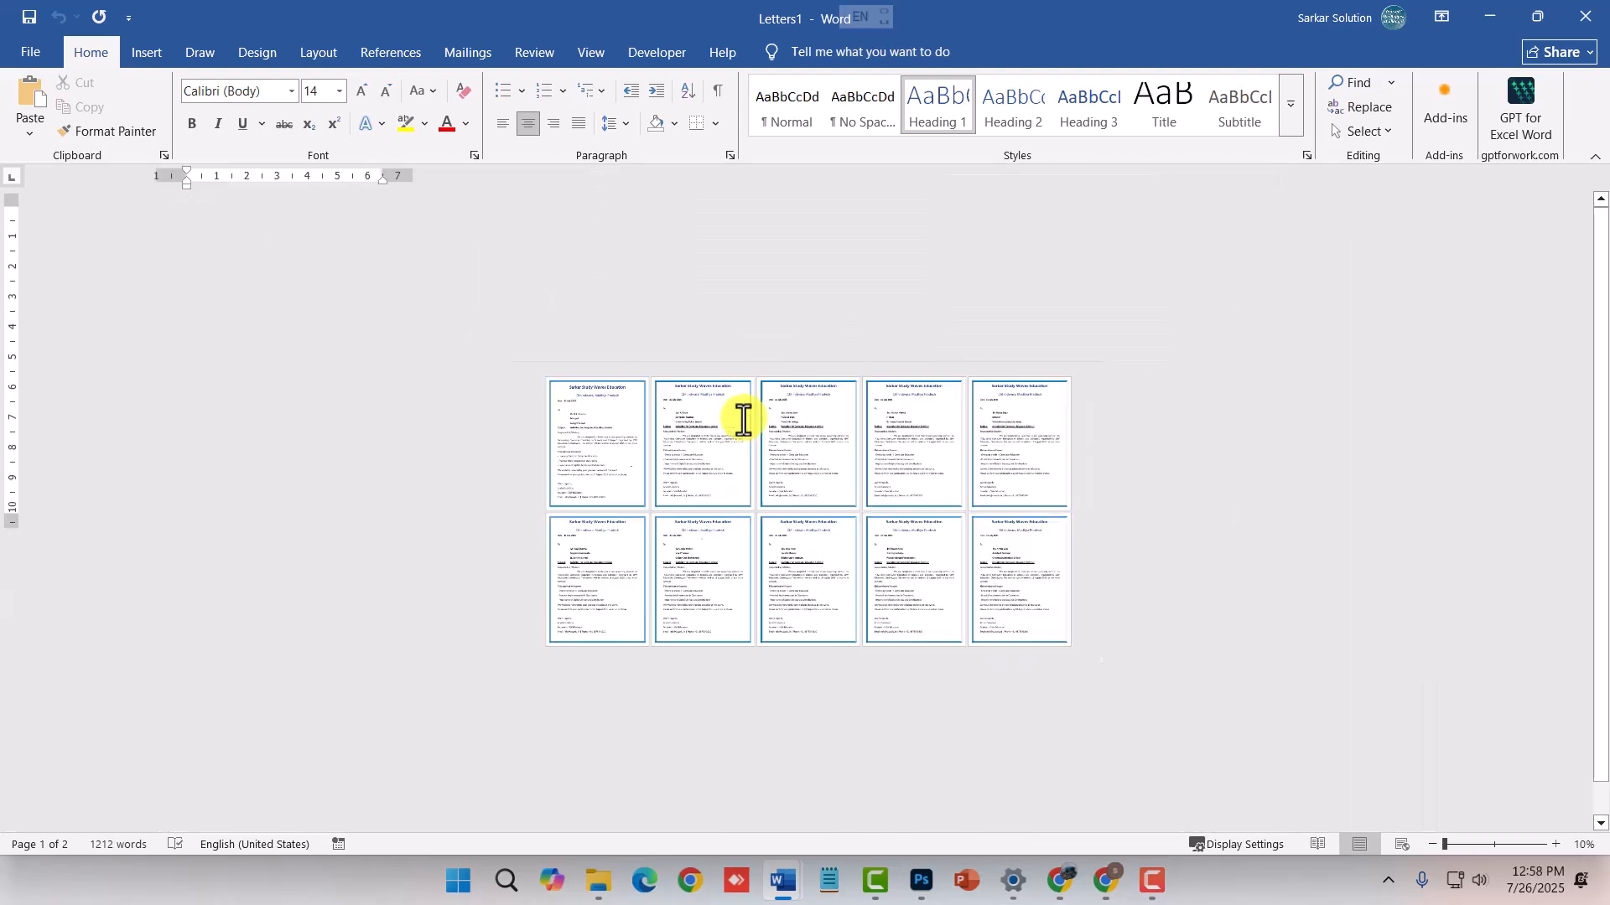
scroll(757, 423, "up", 2)
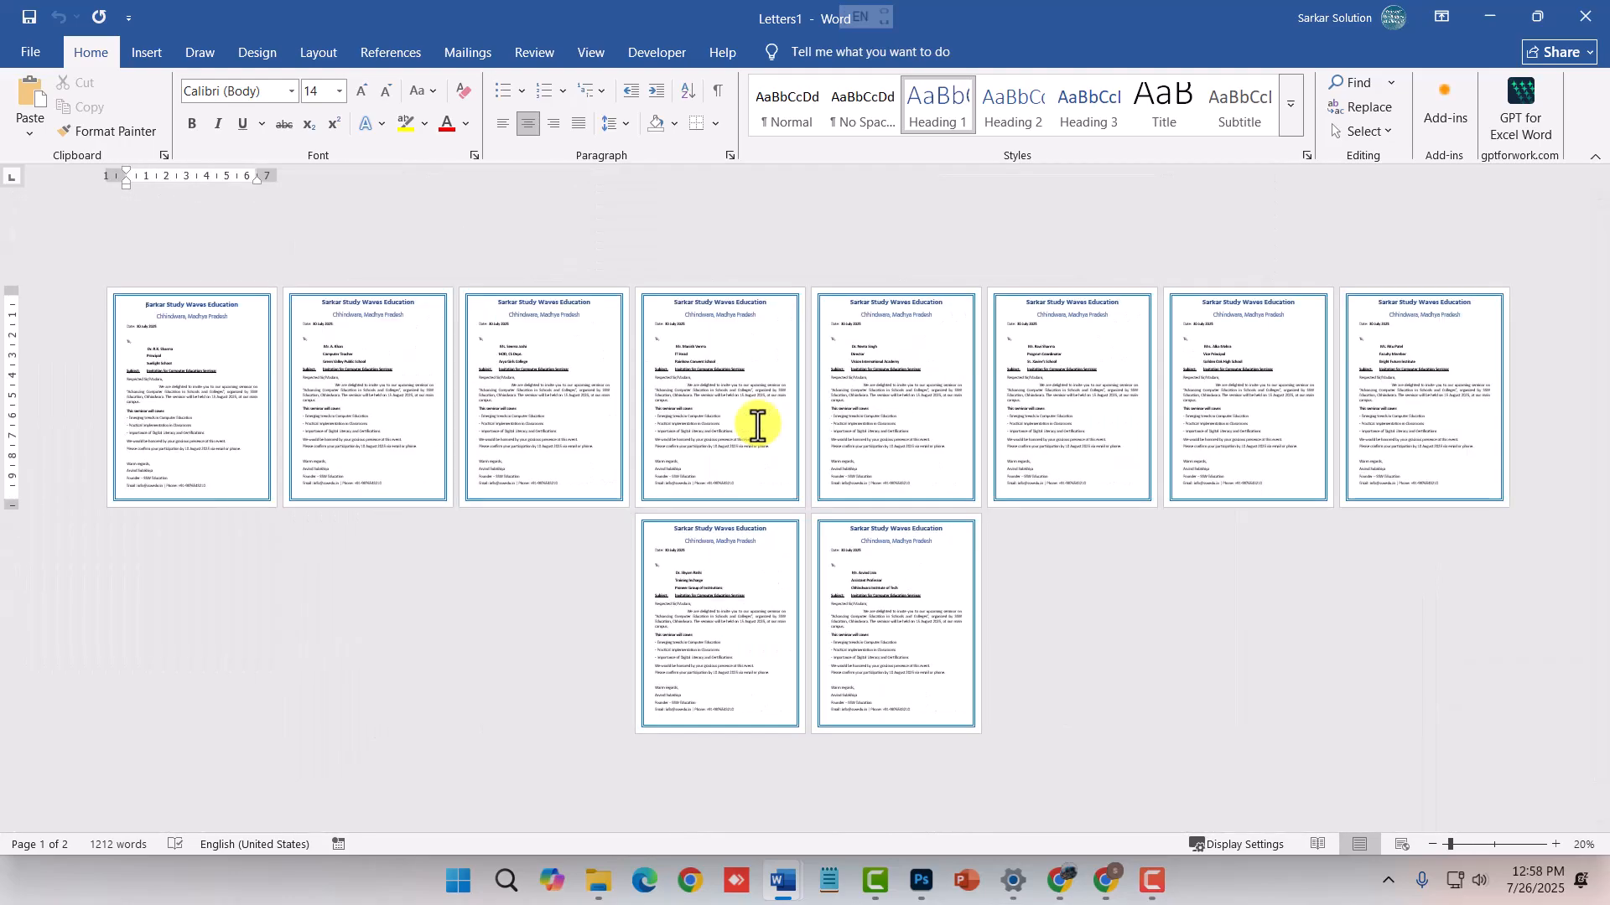
scroll(757, 423, "down", 1)
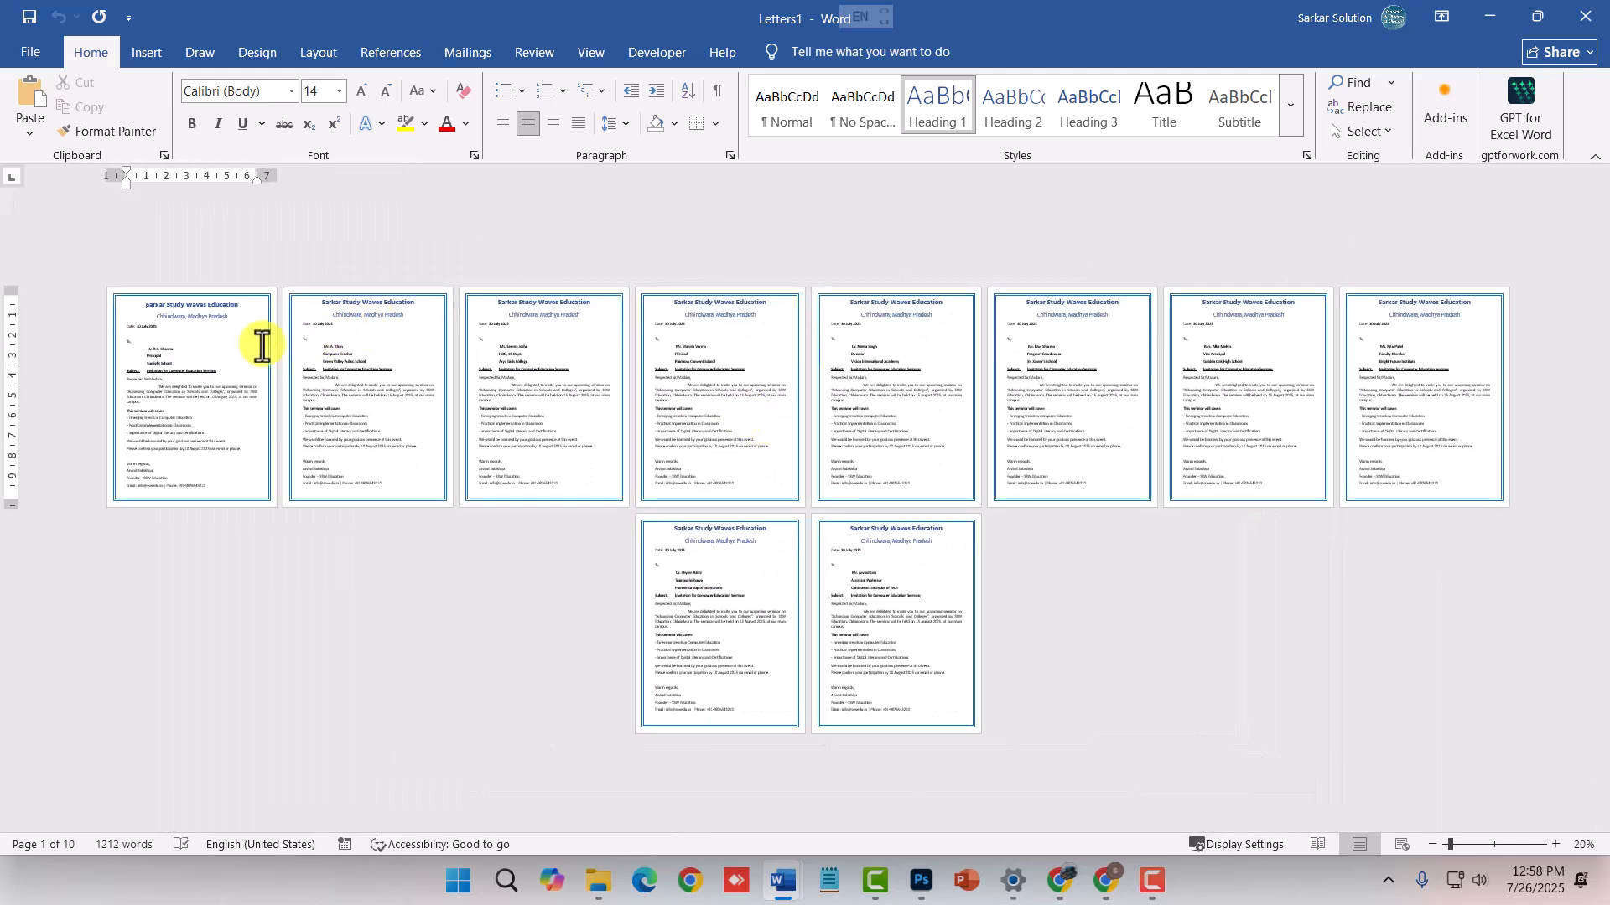
scroll(310, 388, "up", 8)
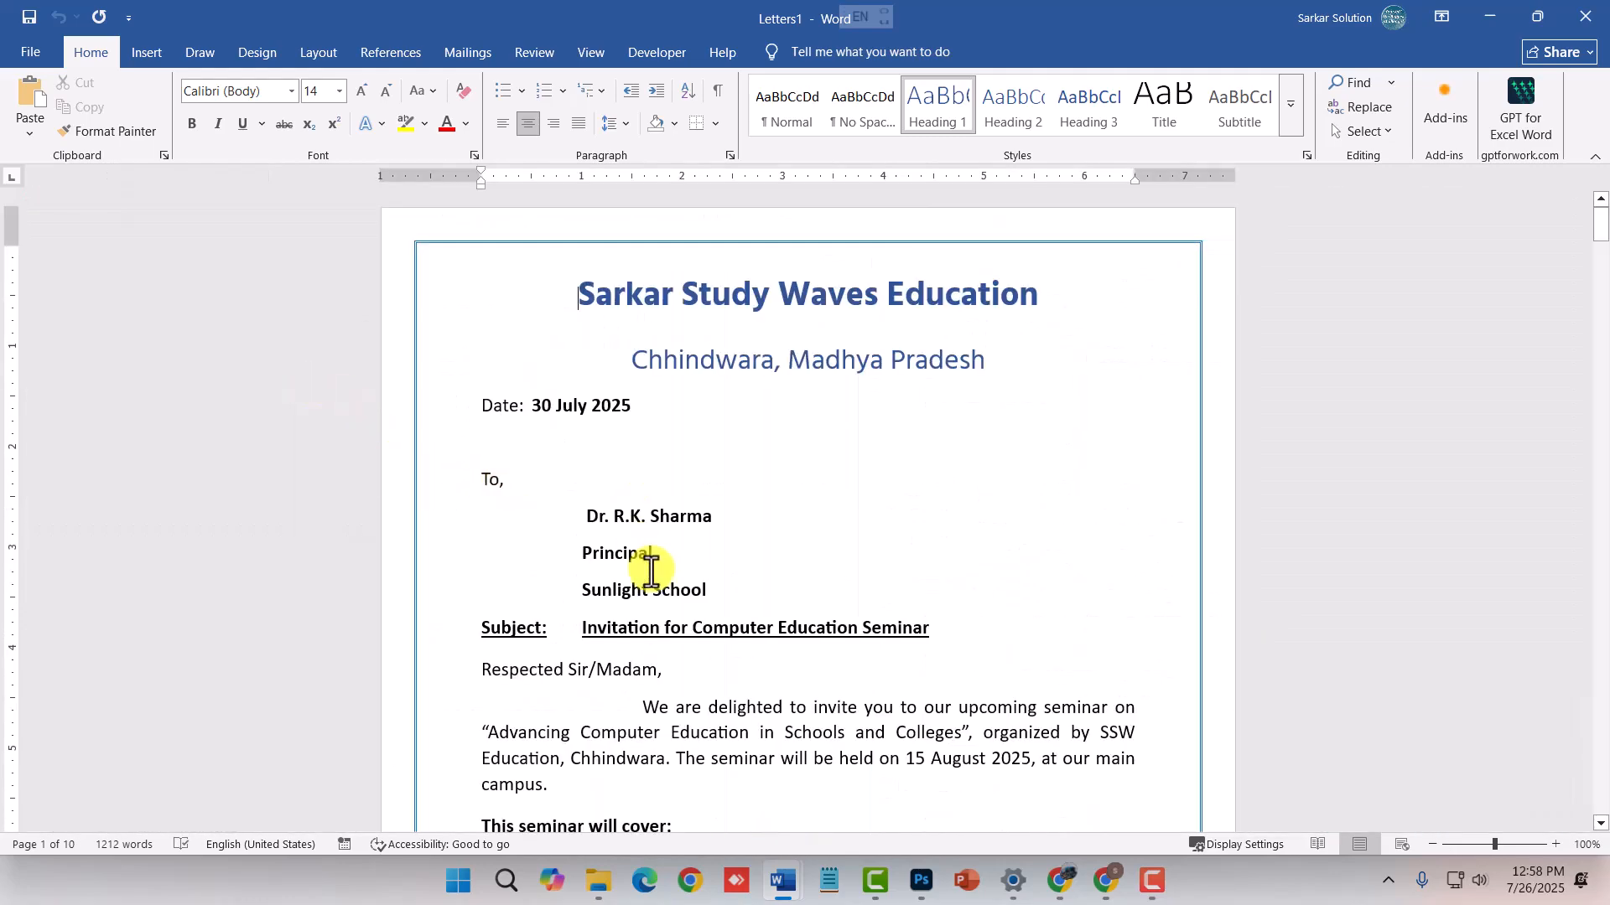
scroll(651, 570, "down", 15)
scroll(682, 545, "down", 20)
scroll(683, 545, "down", 15)
scroll(684, 545, "down", 15)
scroll(686, 532, "down", 15)
scroll(689, 530, "down", 15)
scroll(706, 507, "down", 15)
scroll(707, 504, "up", 15)
scroll(704, 504, "up", 5)
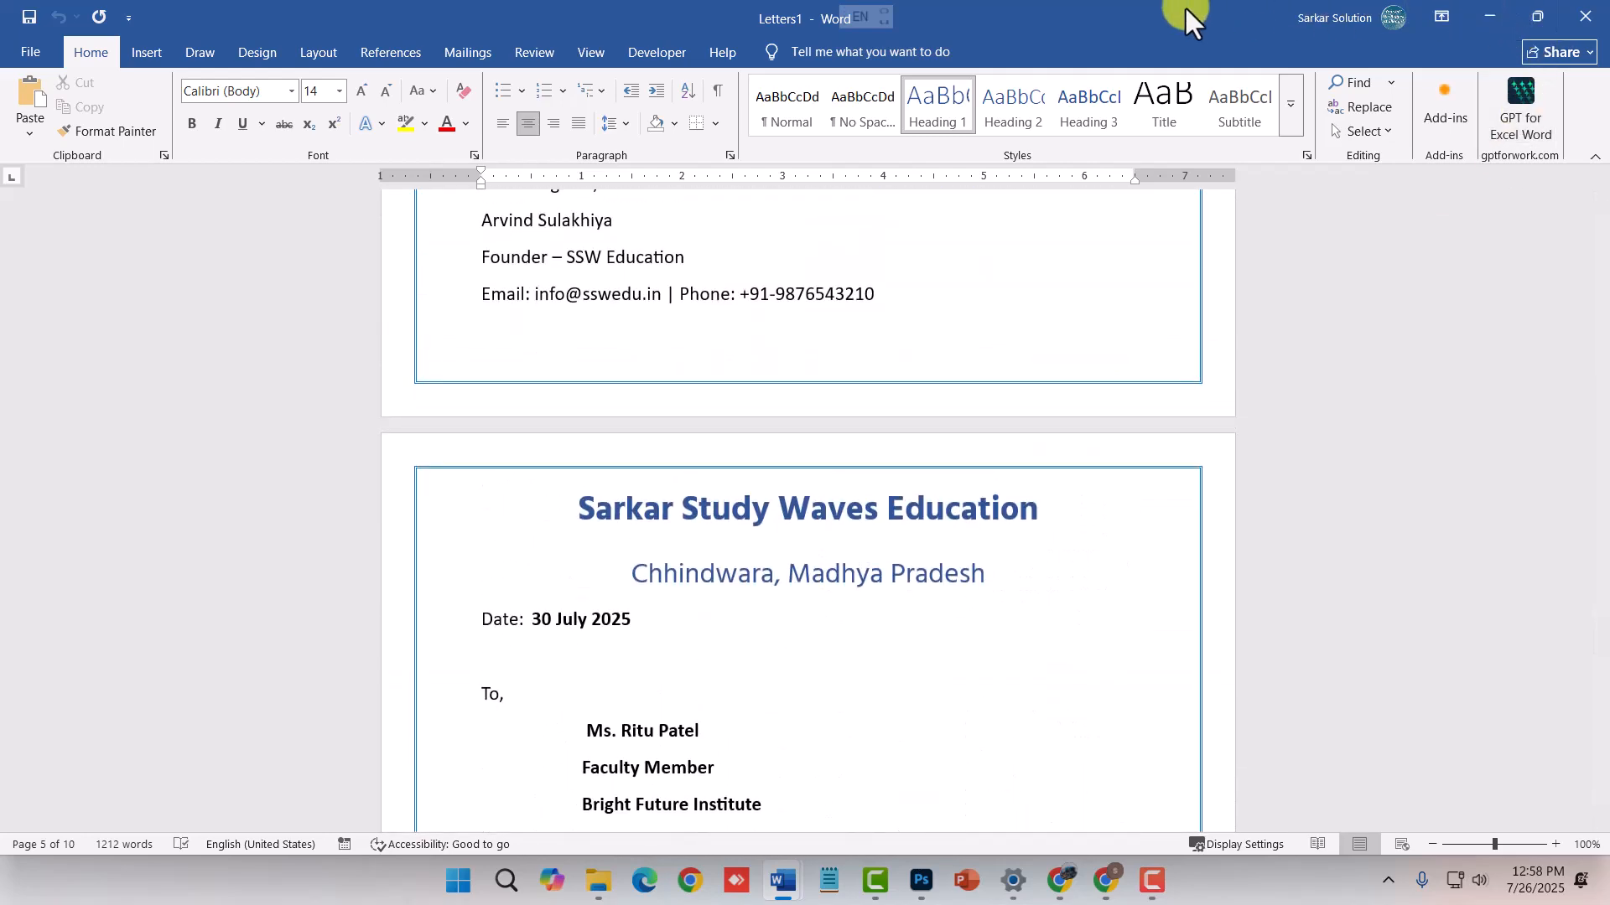
- Close the merged letters document and the Mail Merge letter
left_click(1584, 18)
left_click(872, 560)
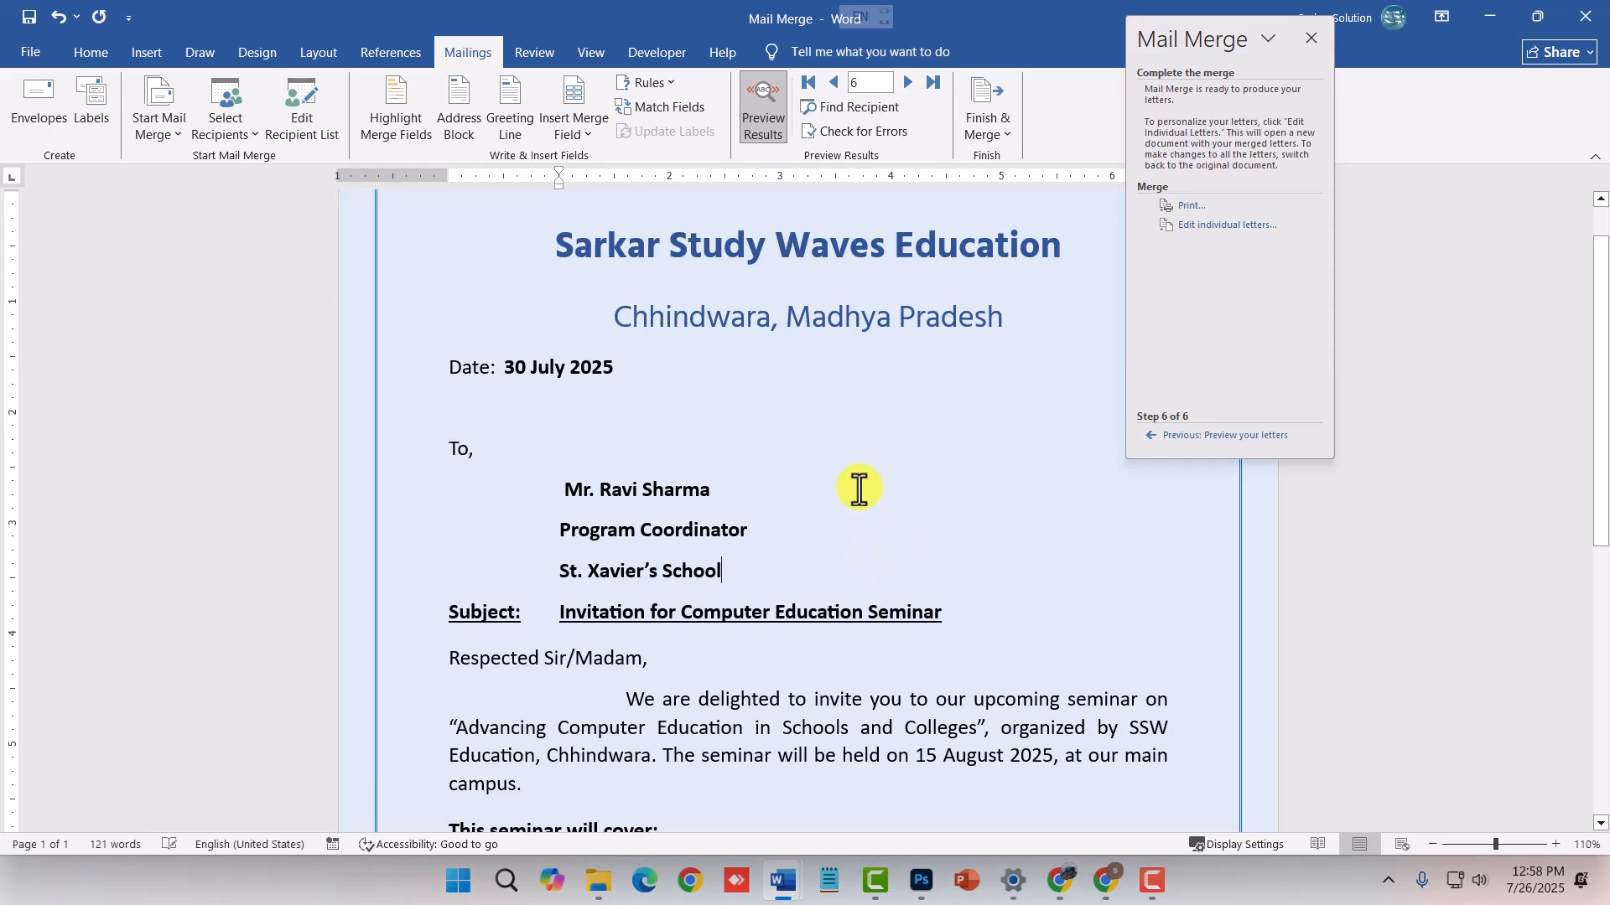
left_click(1581, 17)
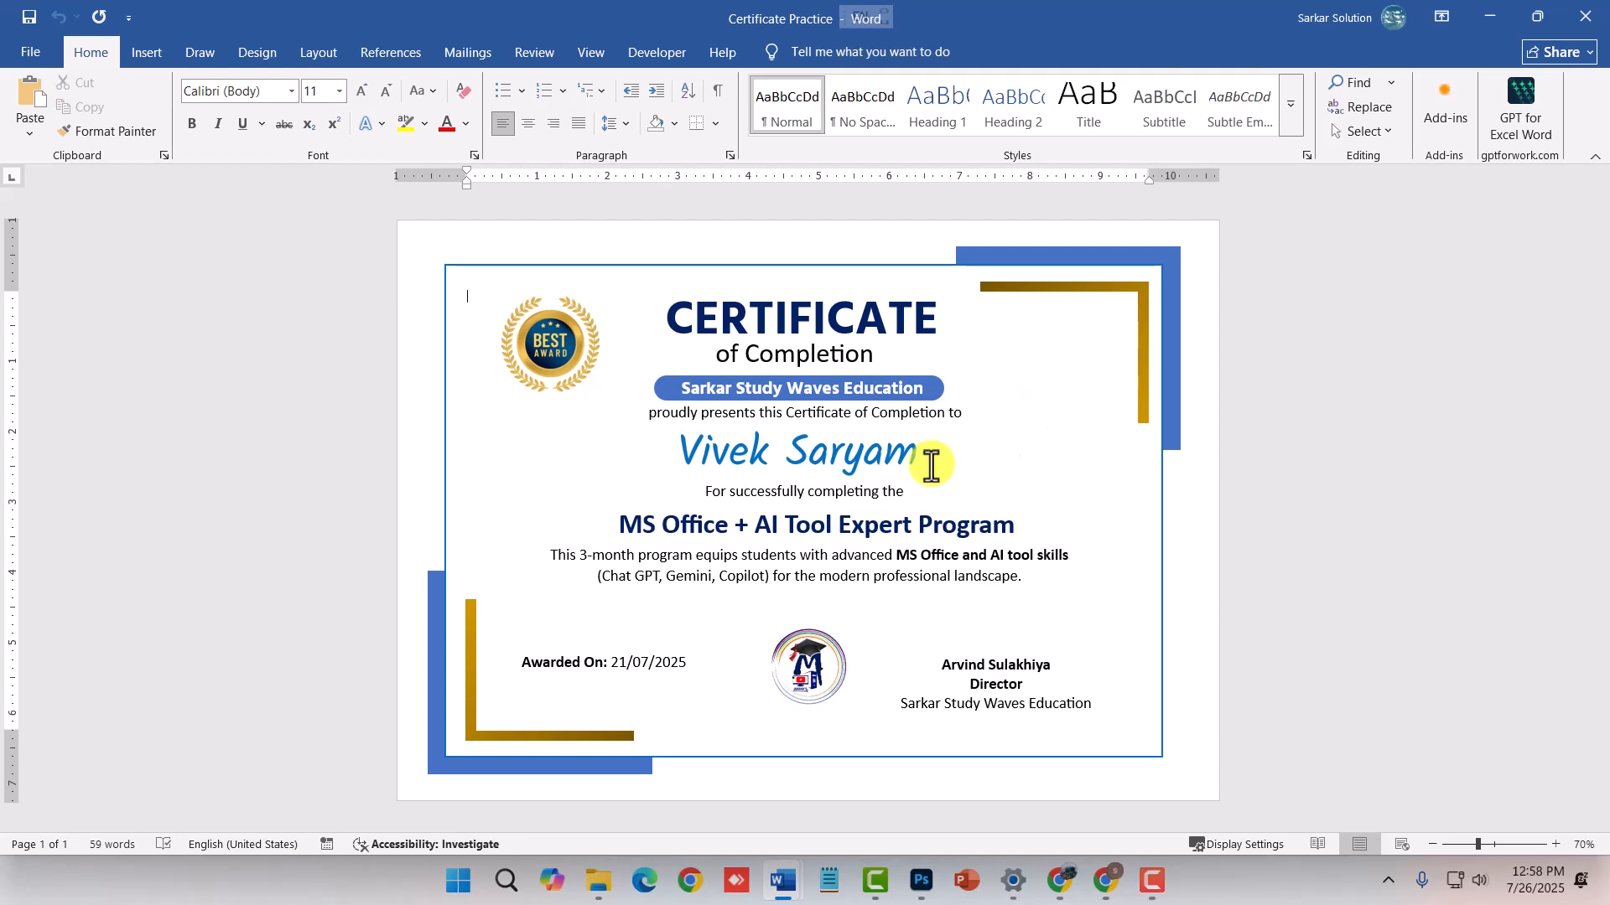
- In the Certificate Practice document, set the Awarded On date to 21/08/2025
left_click(679, 524)
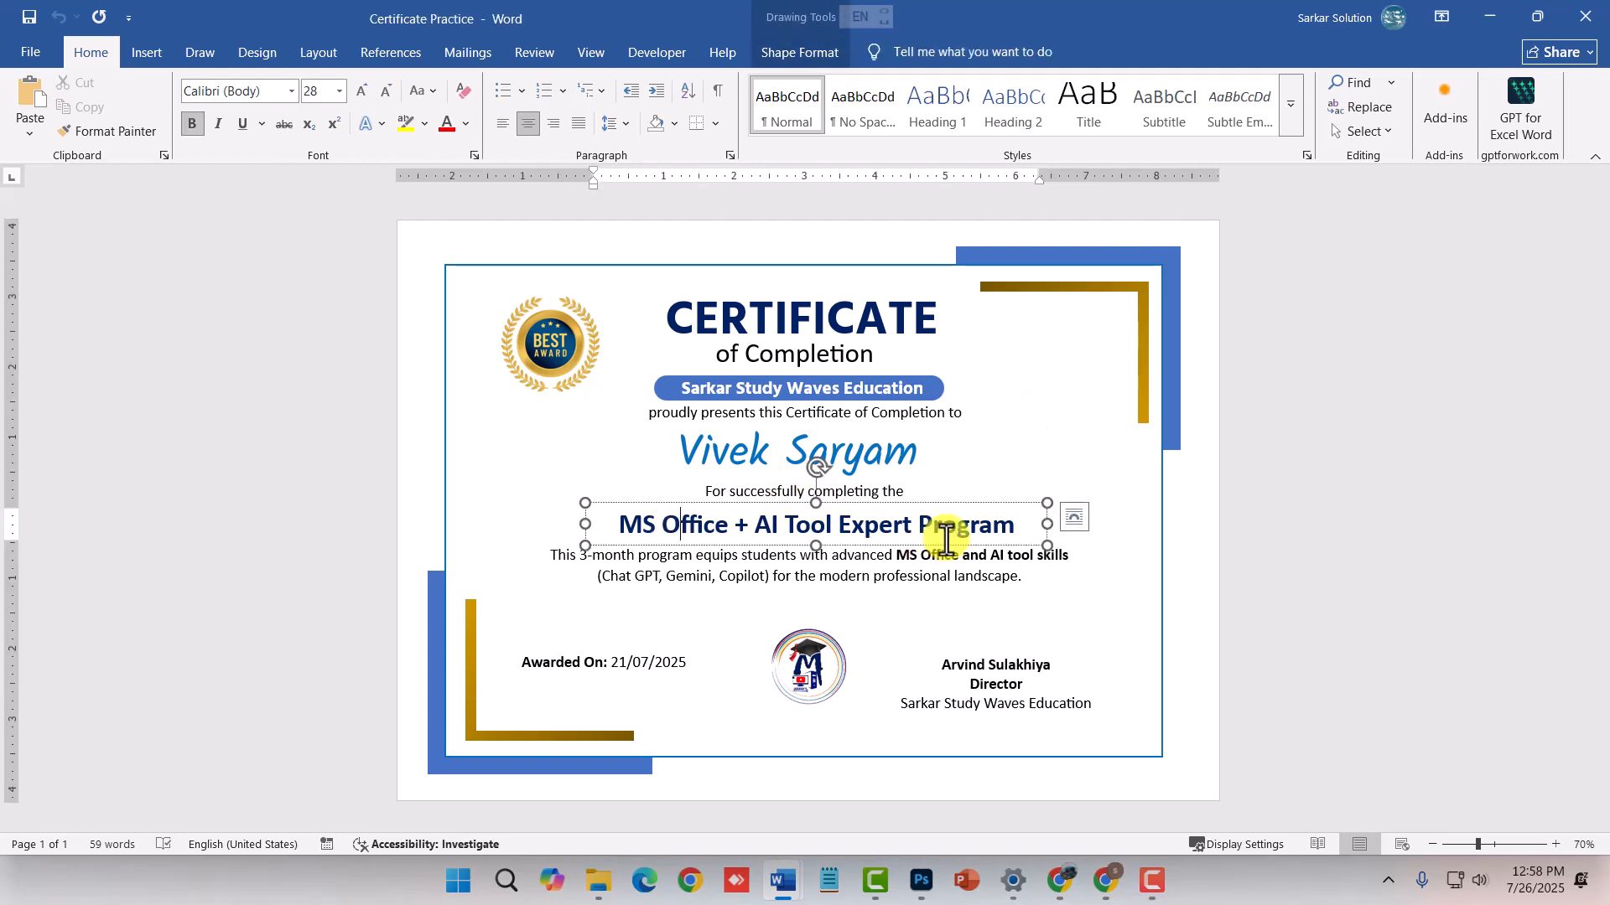
left_click(874, 594)
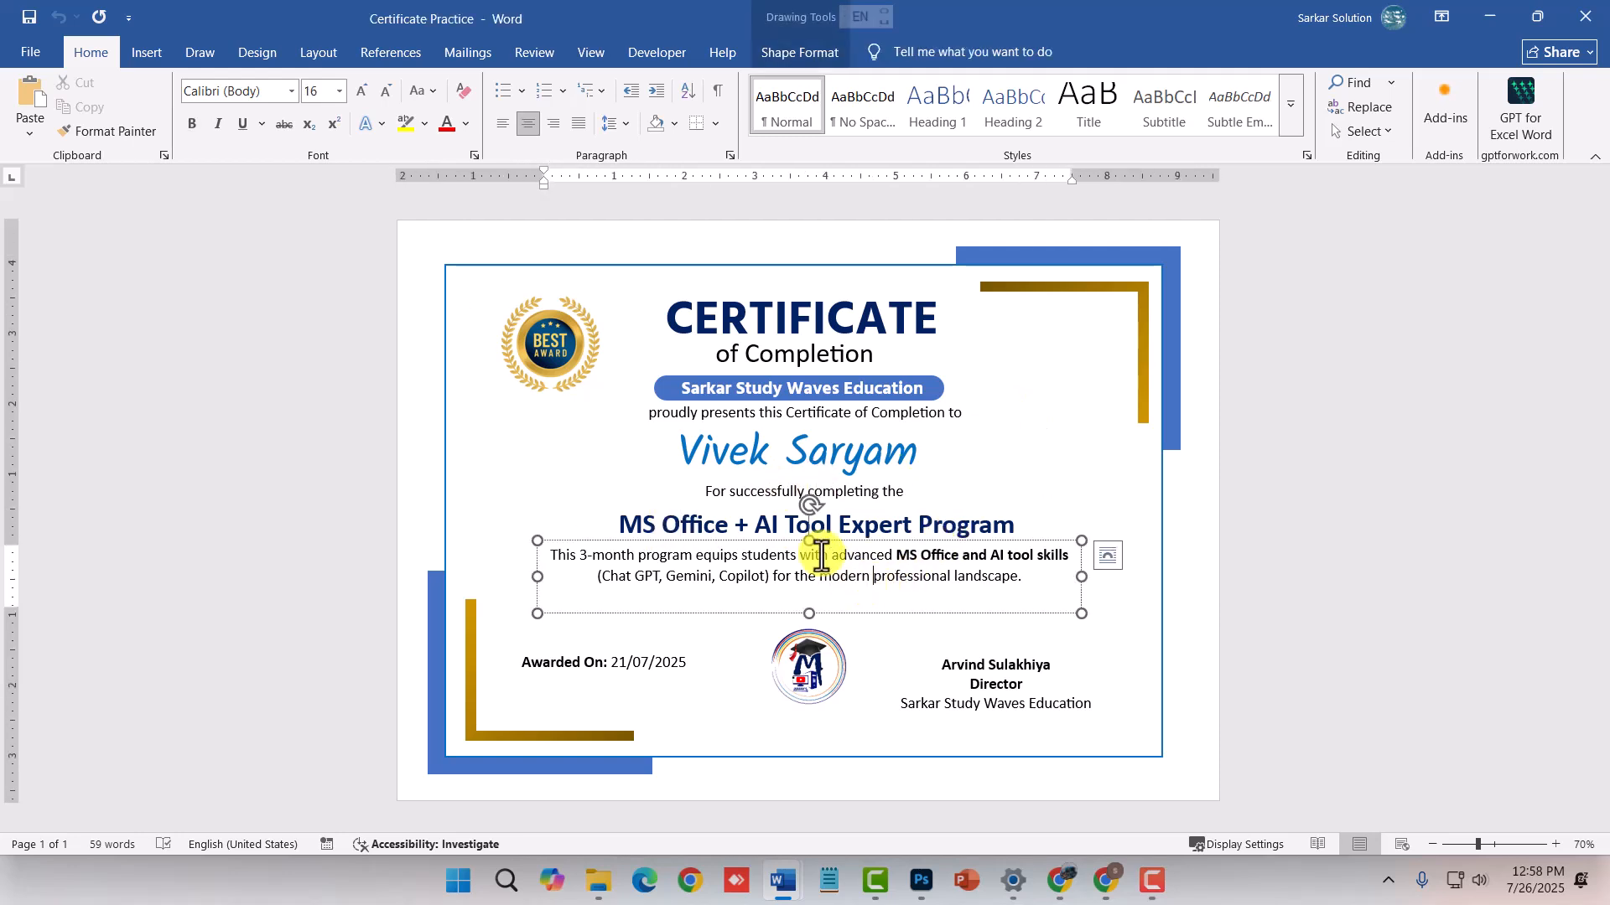
left_click(622, 662)
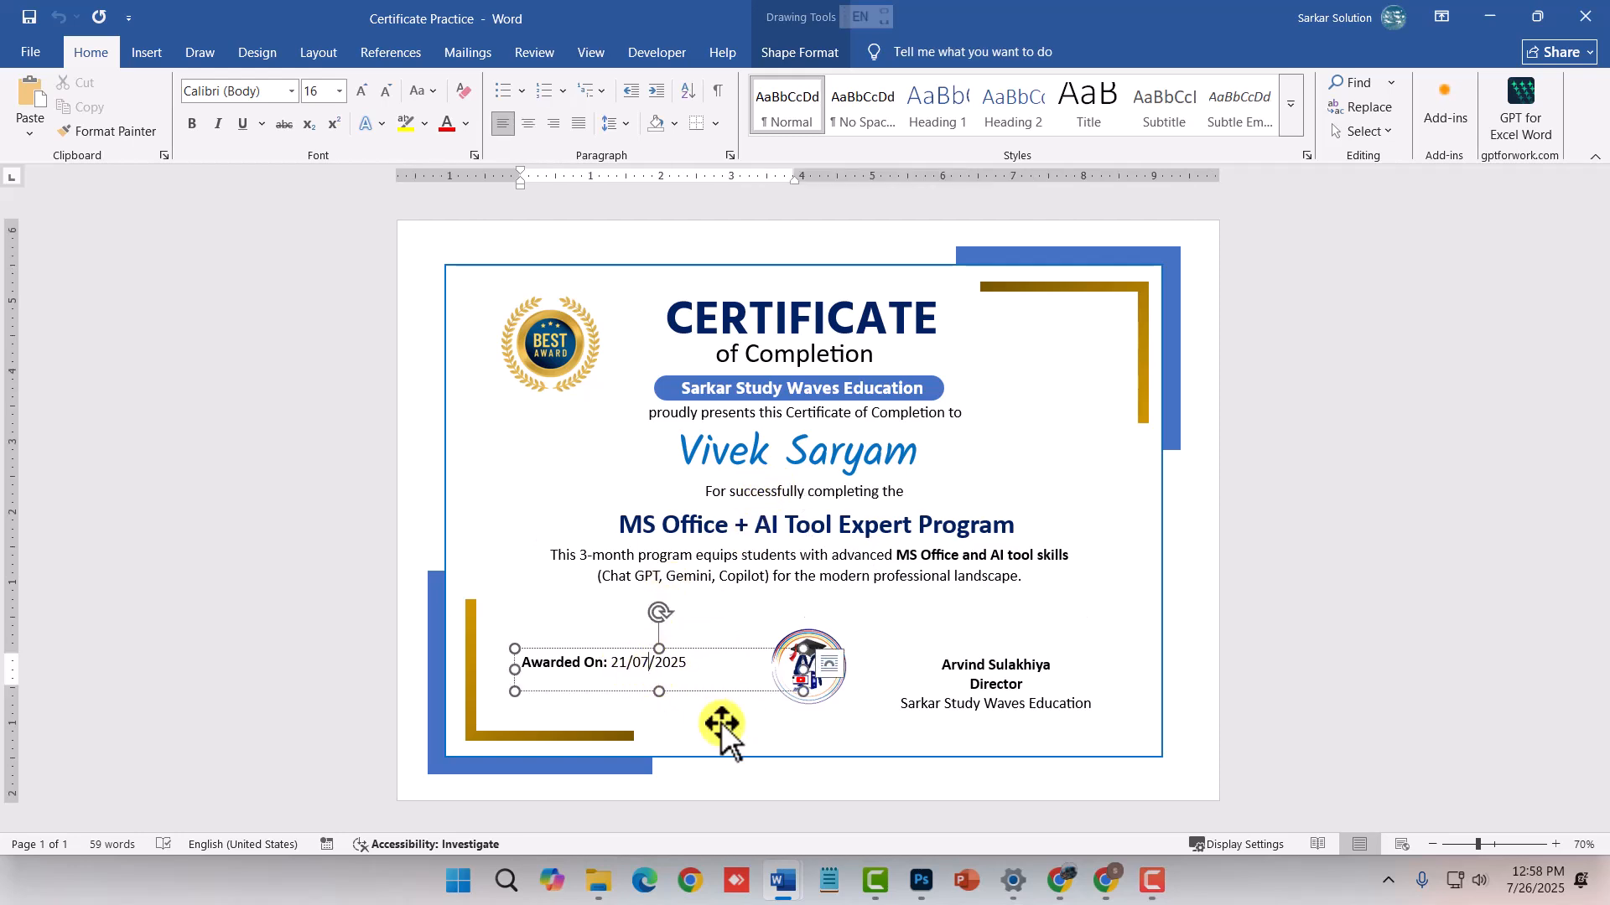
key("BackSpace")
type("8")
- Make the recipient's name on the certificate bold
left_click(711, 443)
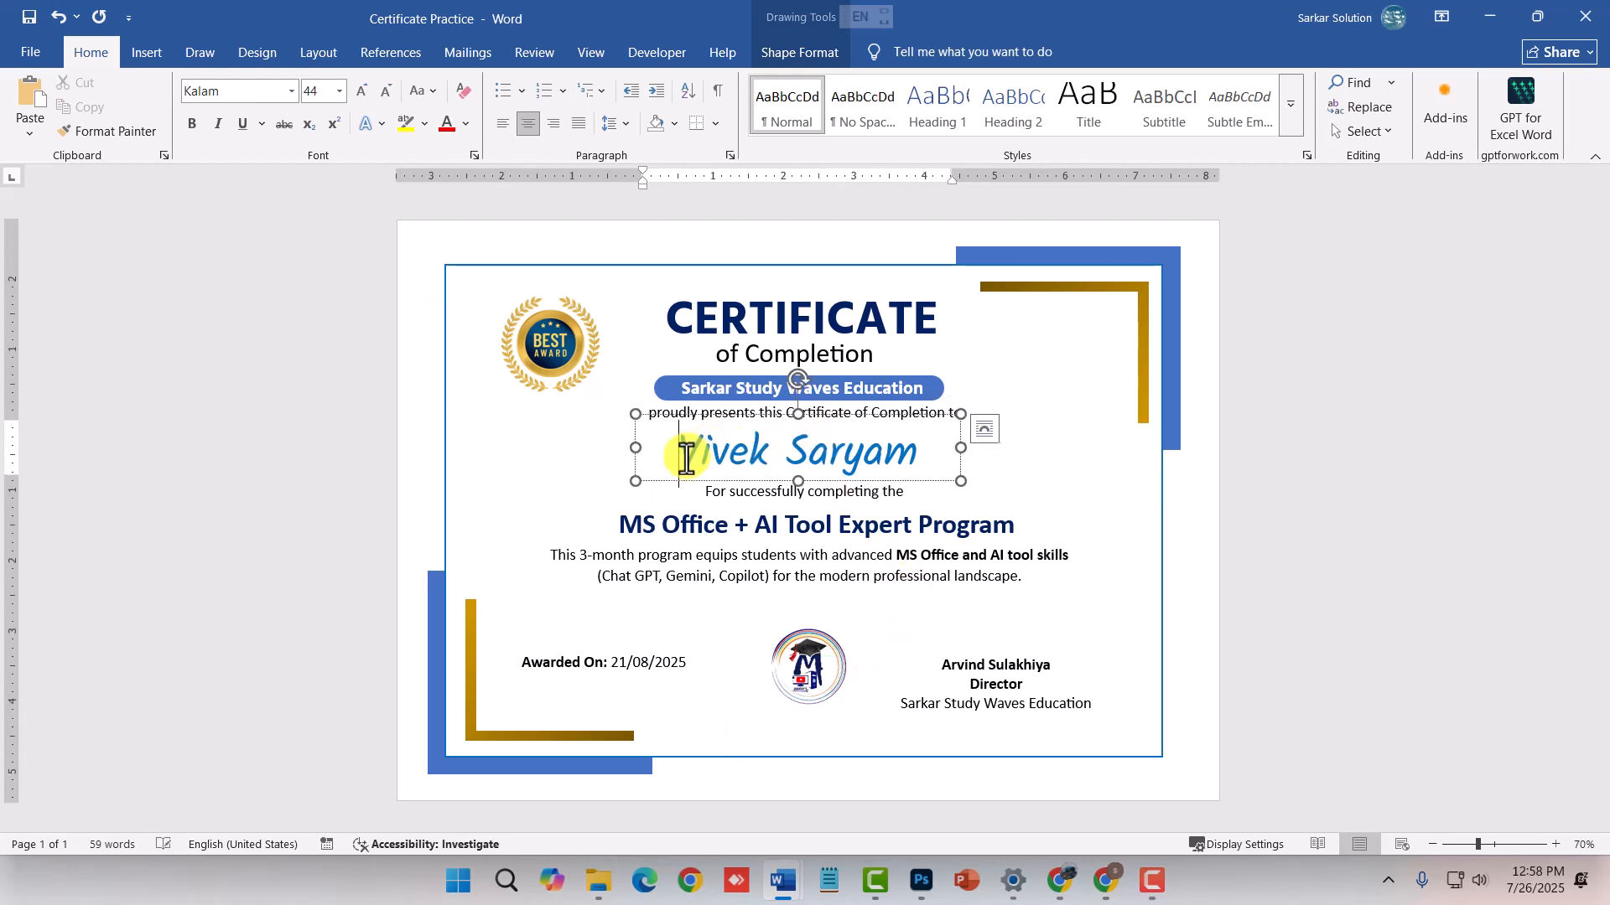
left_click(937, 453, "shift")
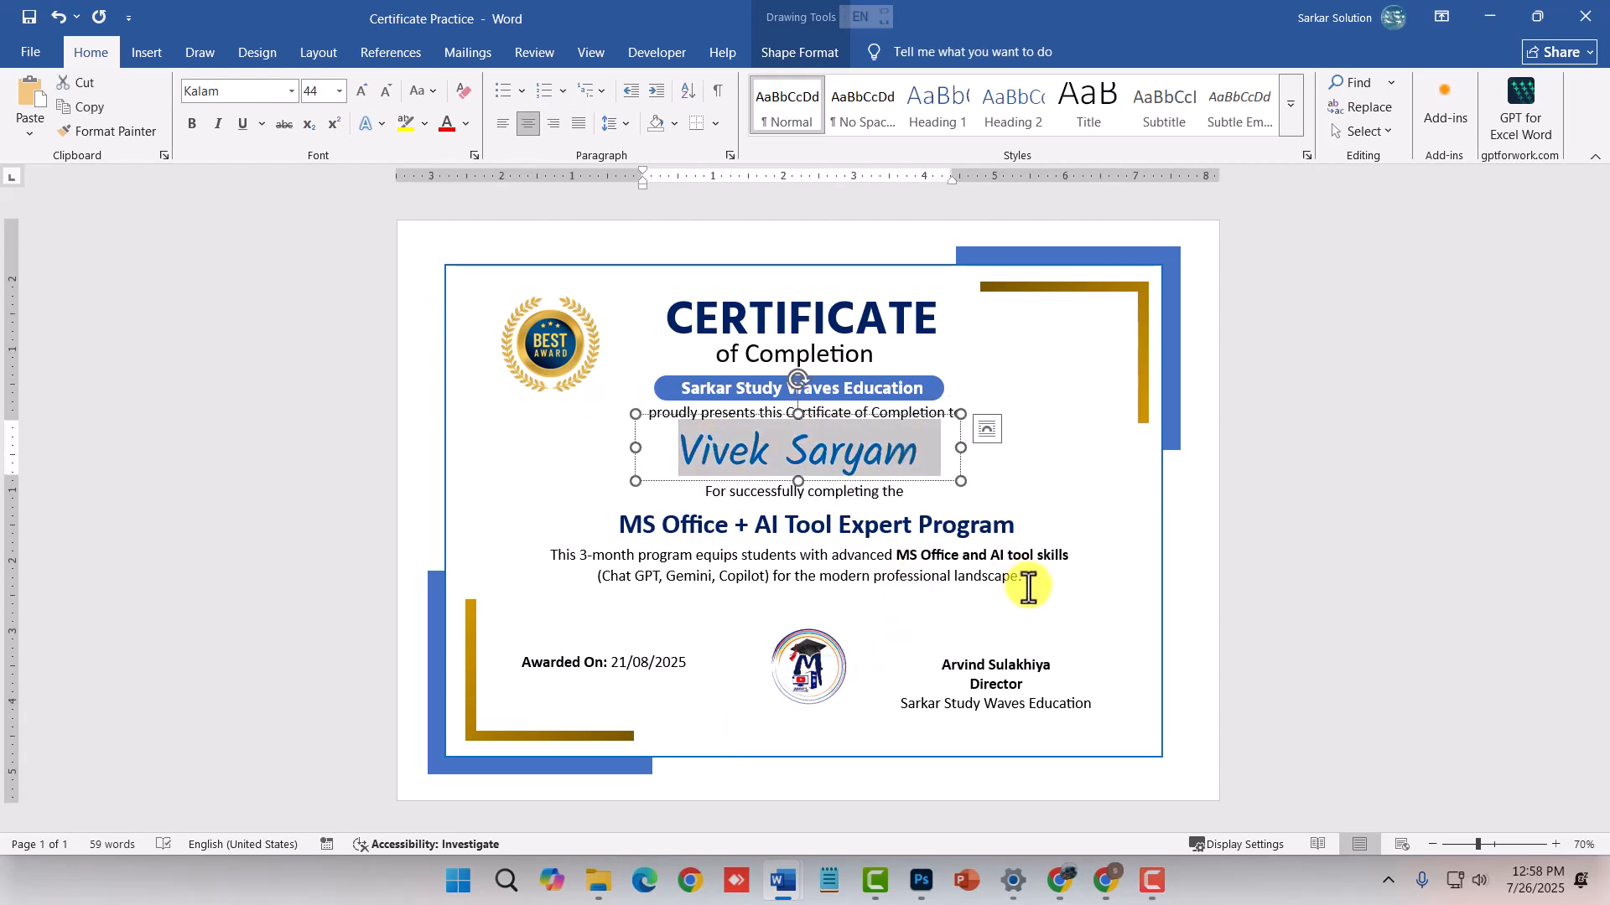
left_click_drag(1027, 587, 1028, 587)
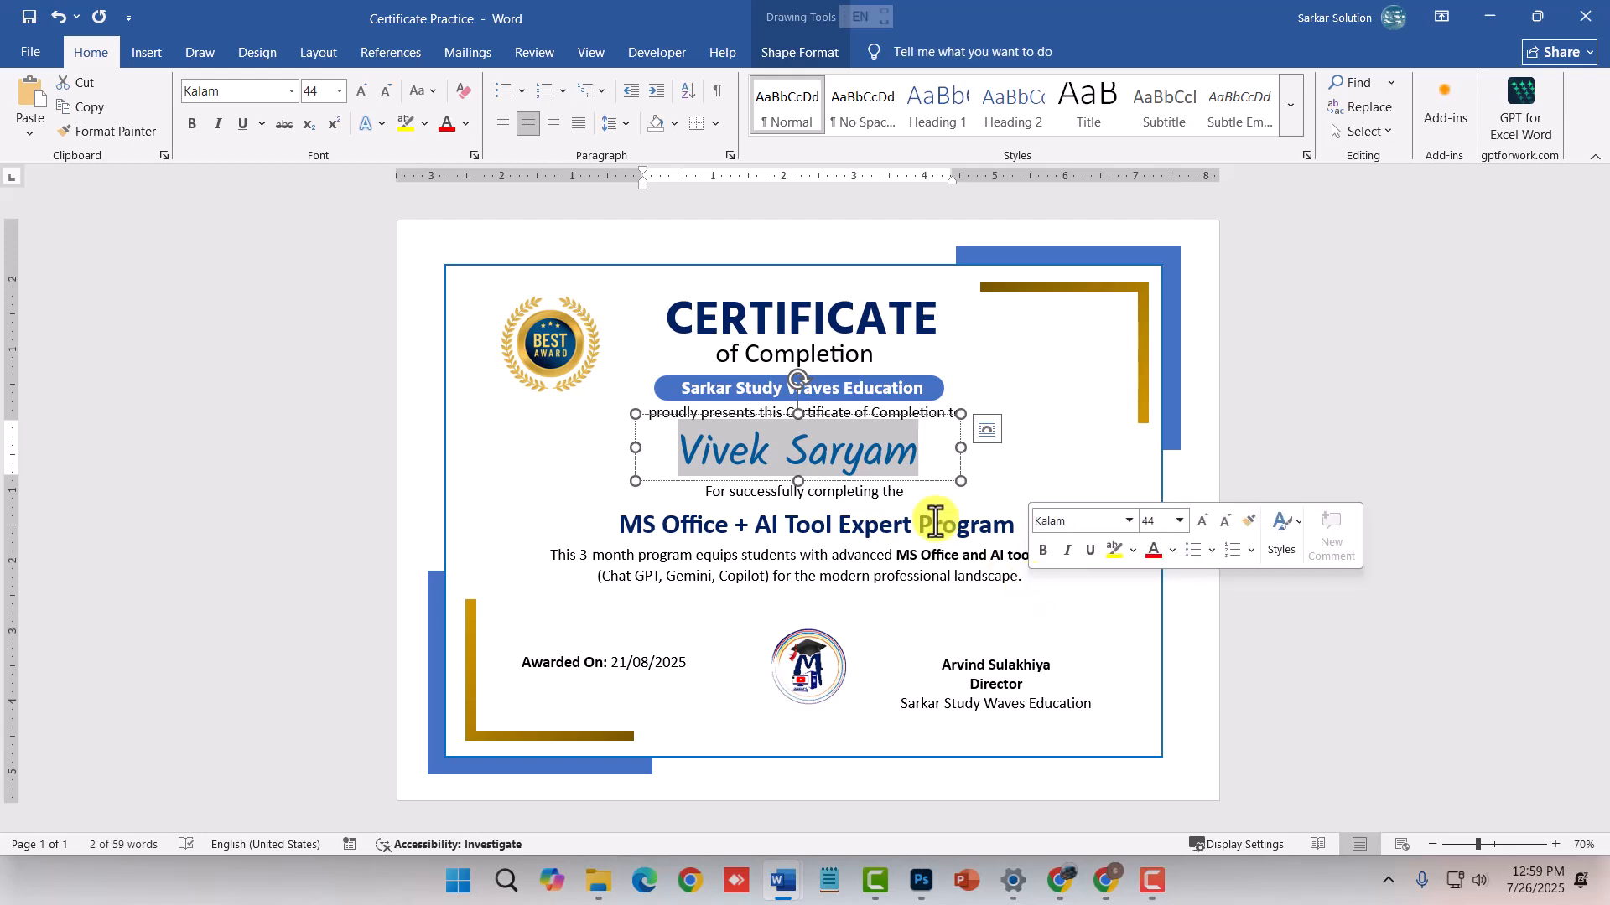
left_click(201, 124)
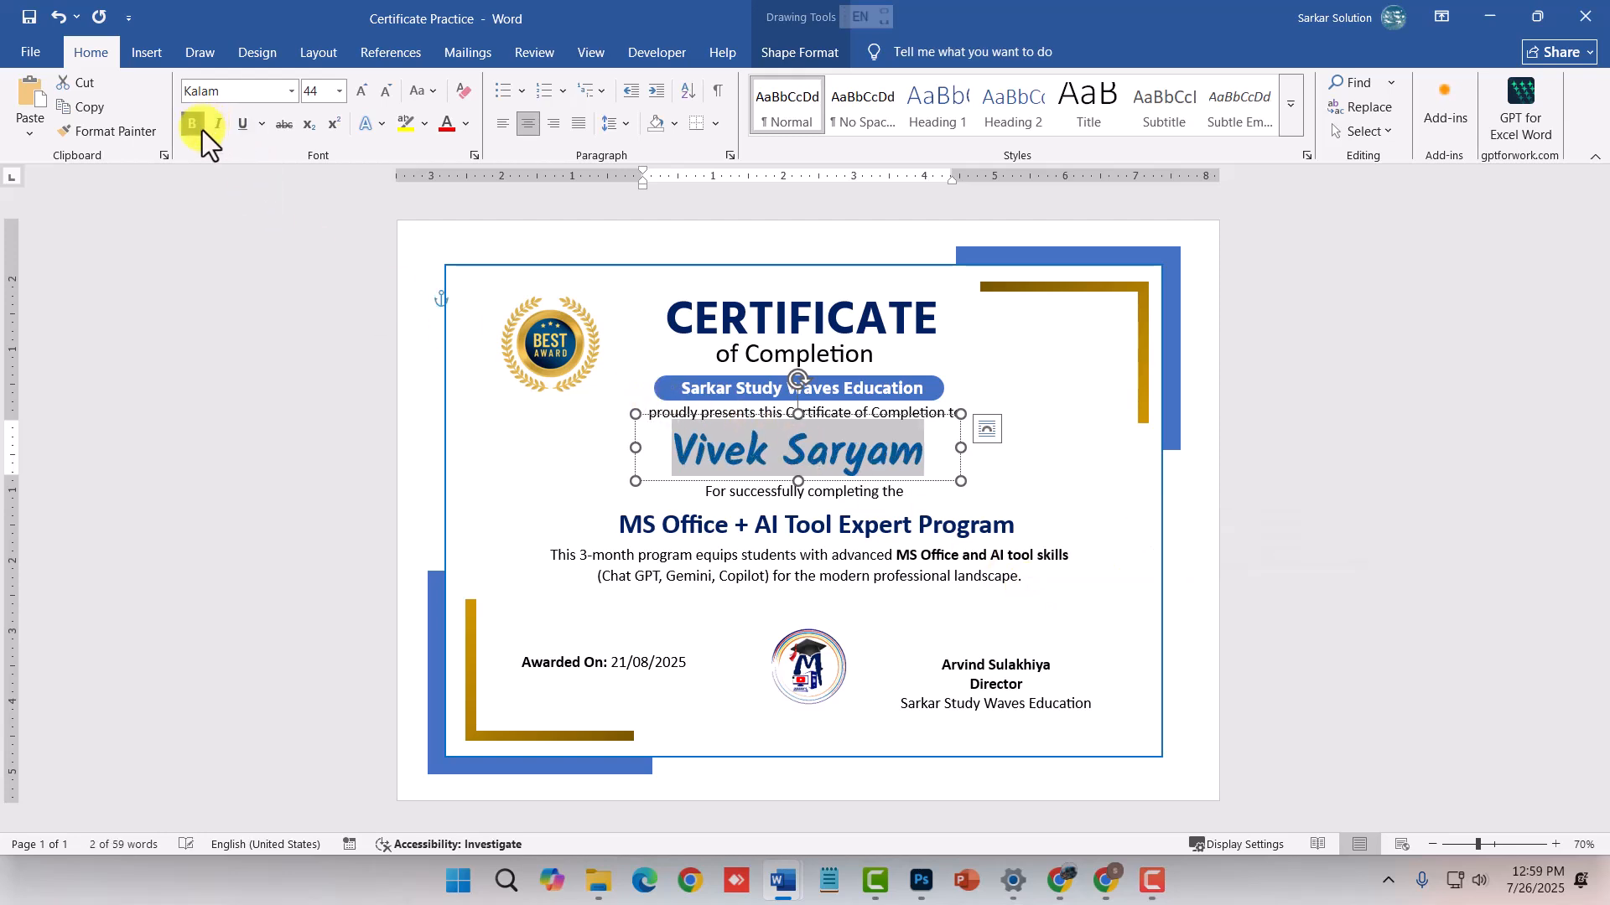
left_click(1035, 471)
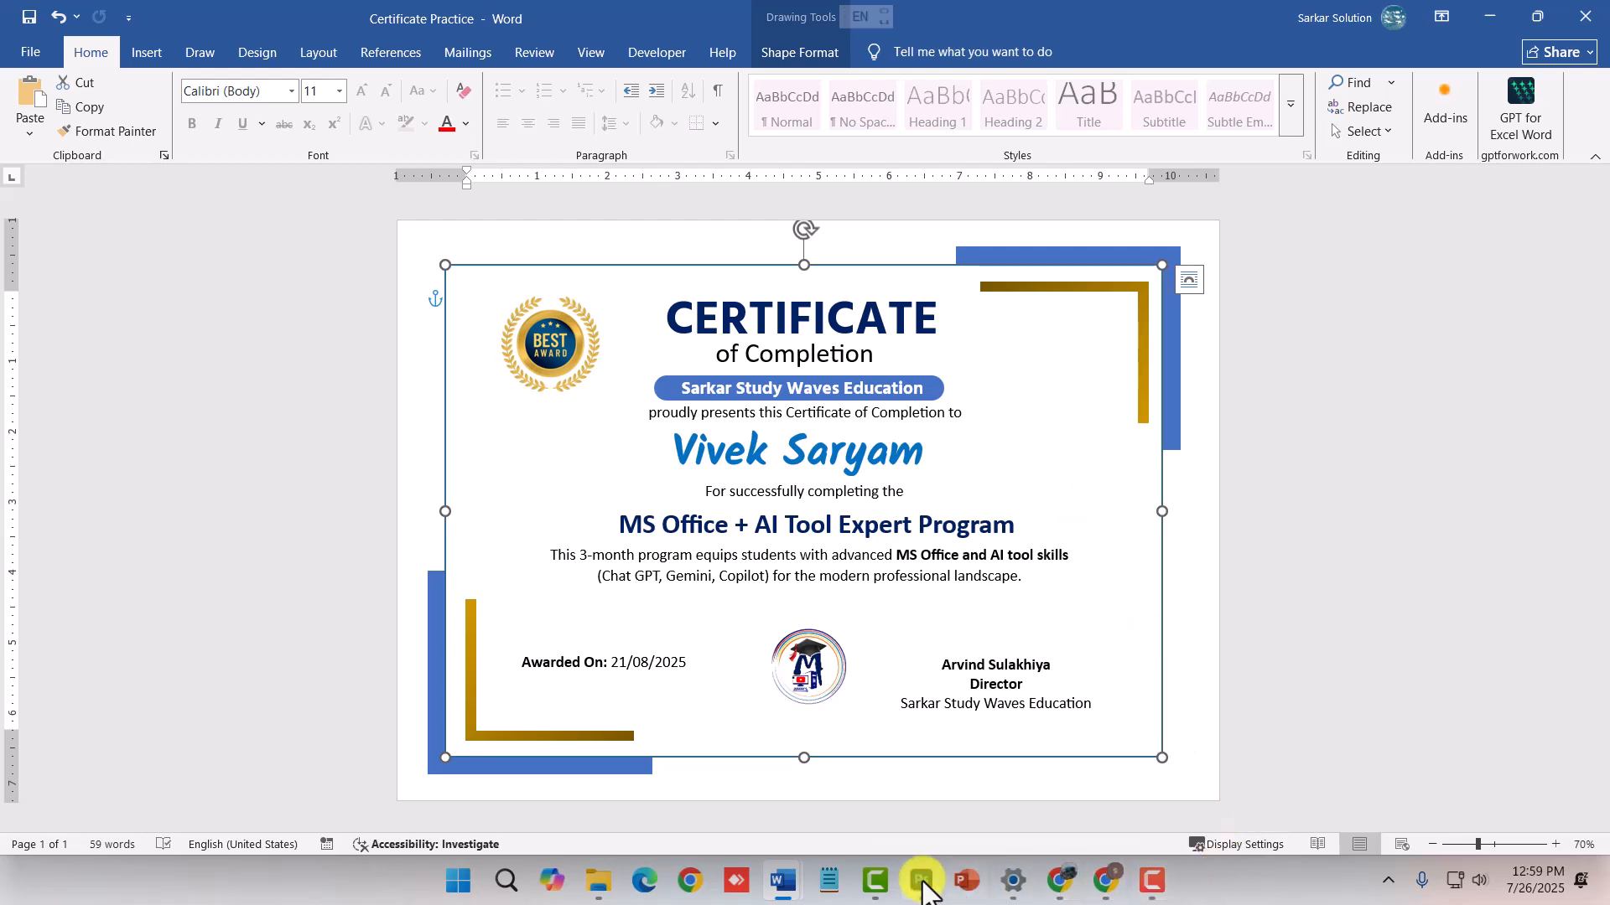
- Switch to Excel and open the invitationlist workbook
key("super")
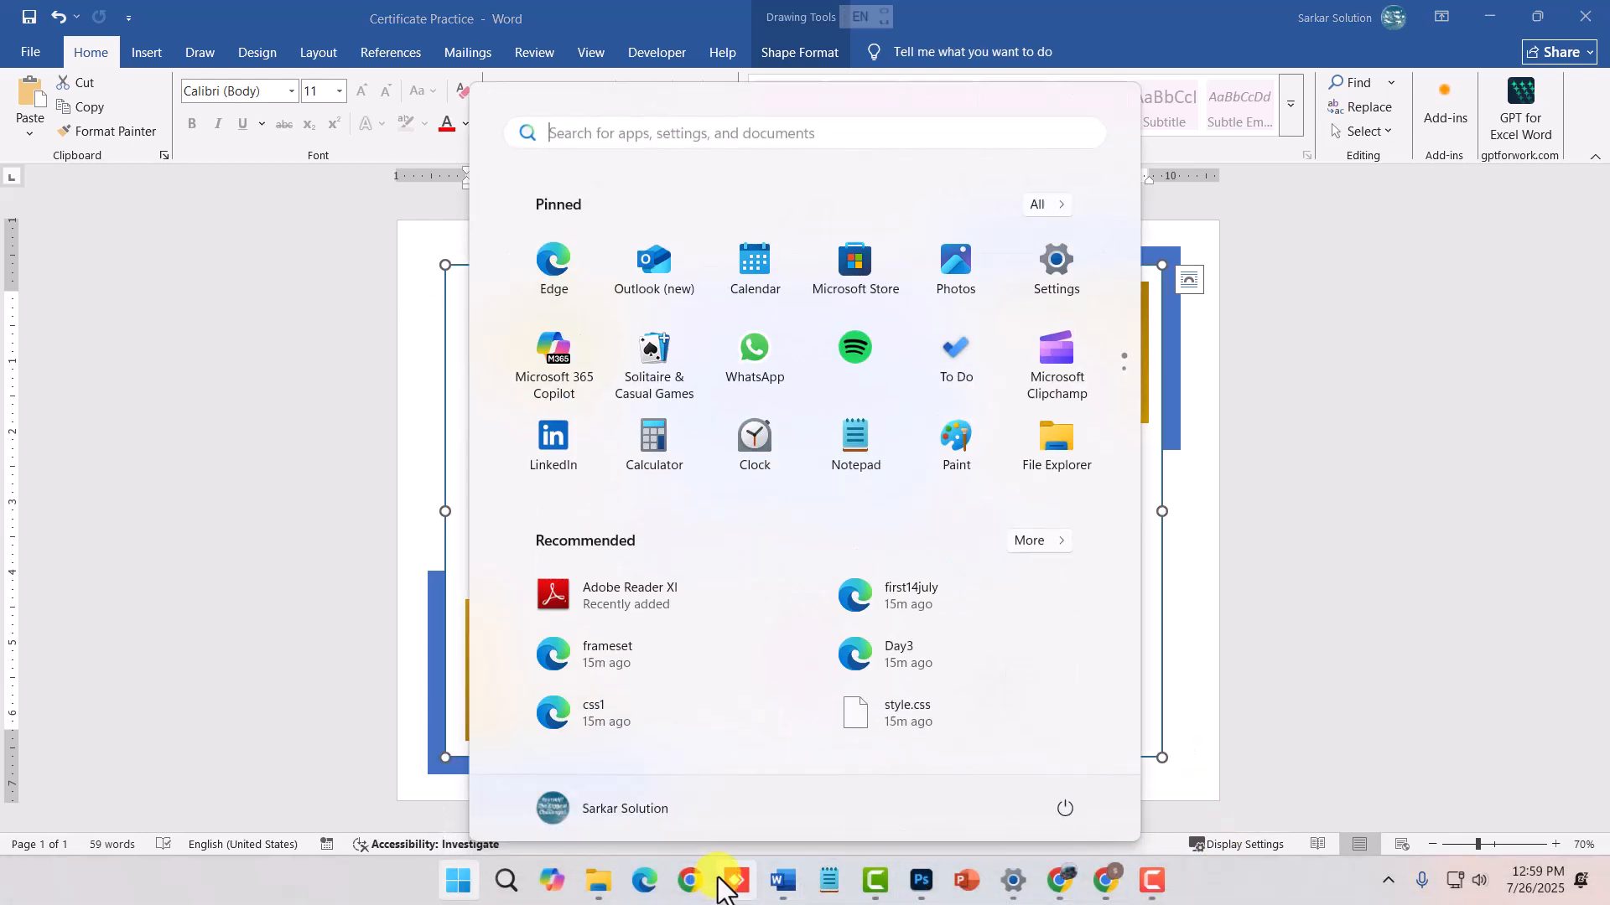
type("exce")
left_click(590, 304)
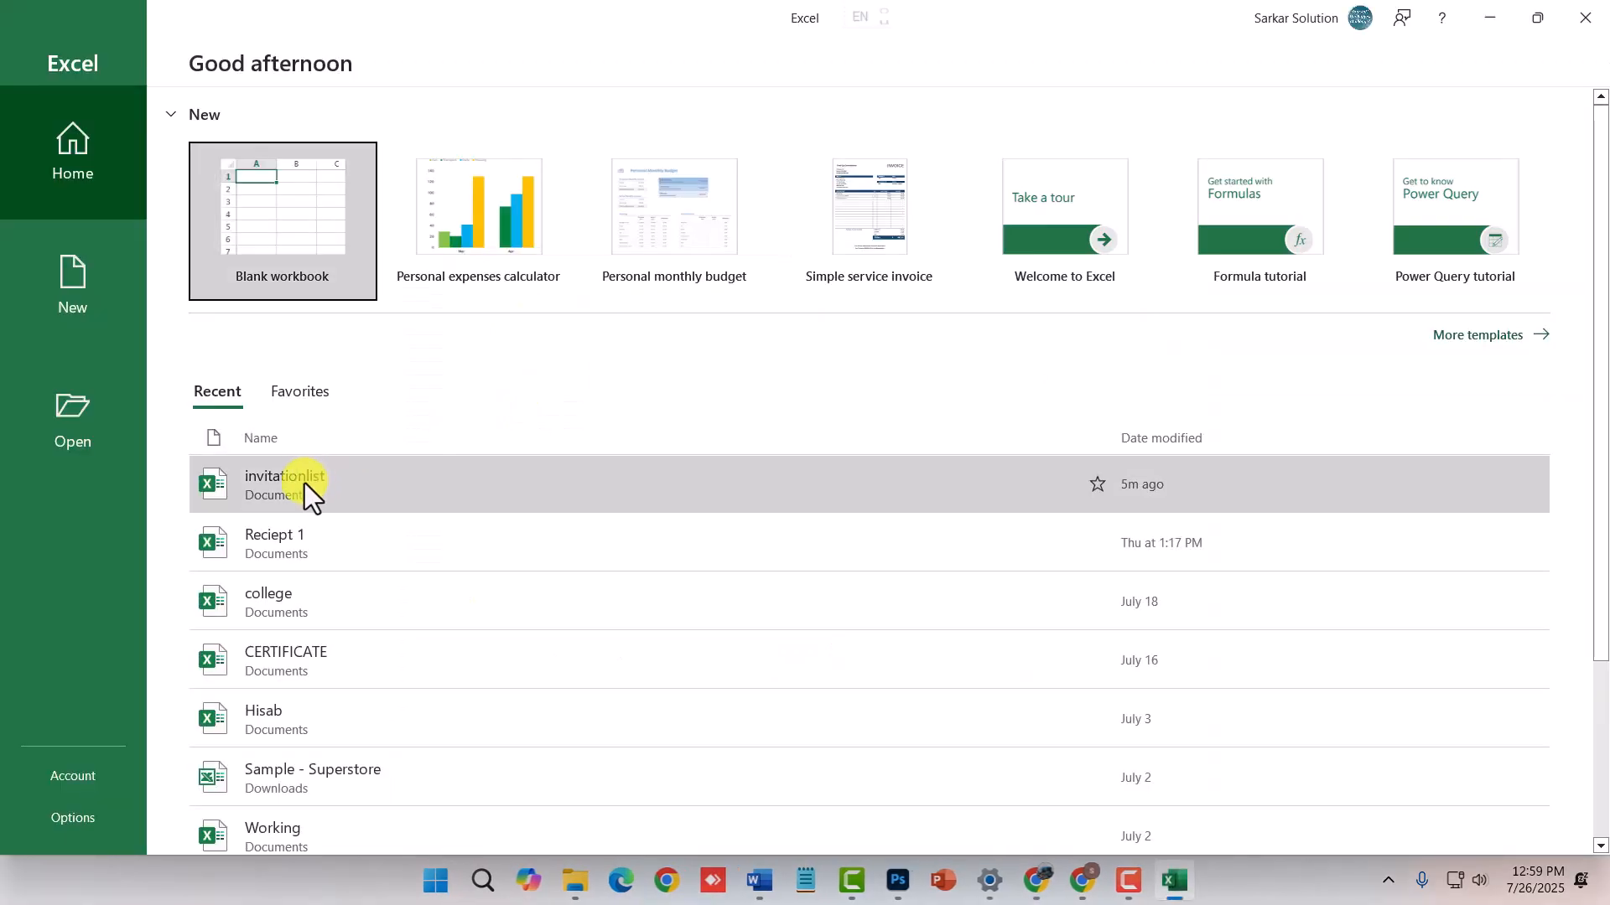
left_click(304, 485)
- Copy the Name column with its header (A1:A11) into a new blank workbook and widen column A
left_click_drag(173, 300, 167, 745)
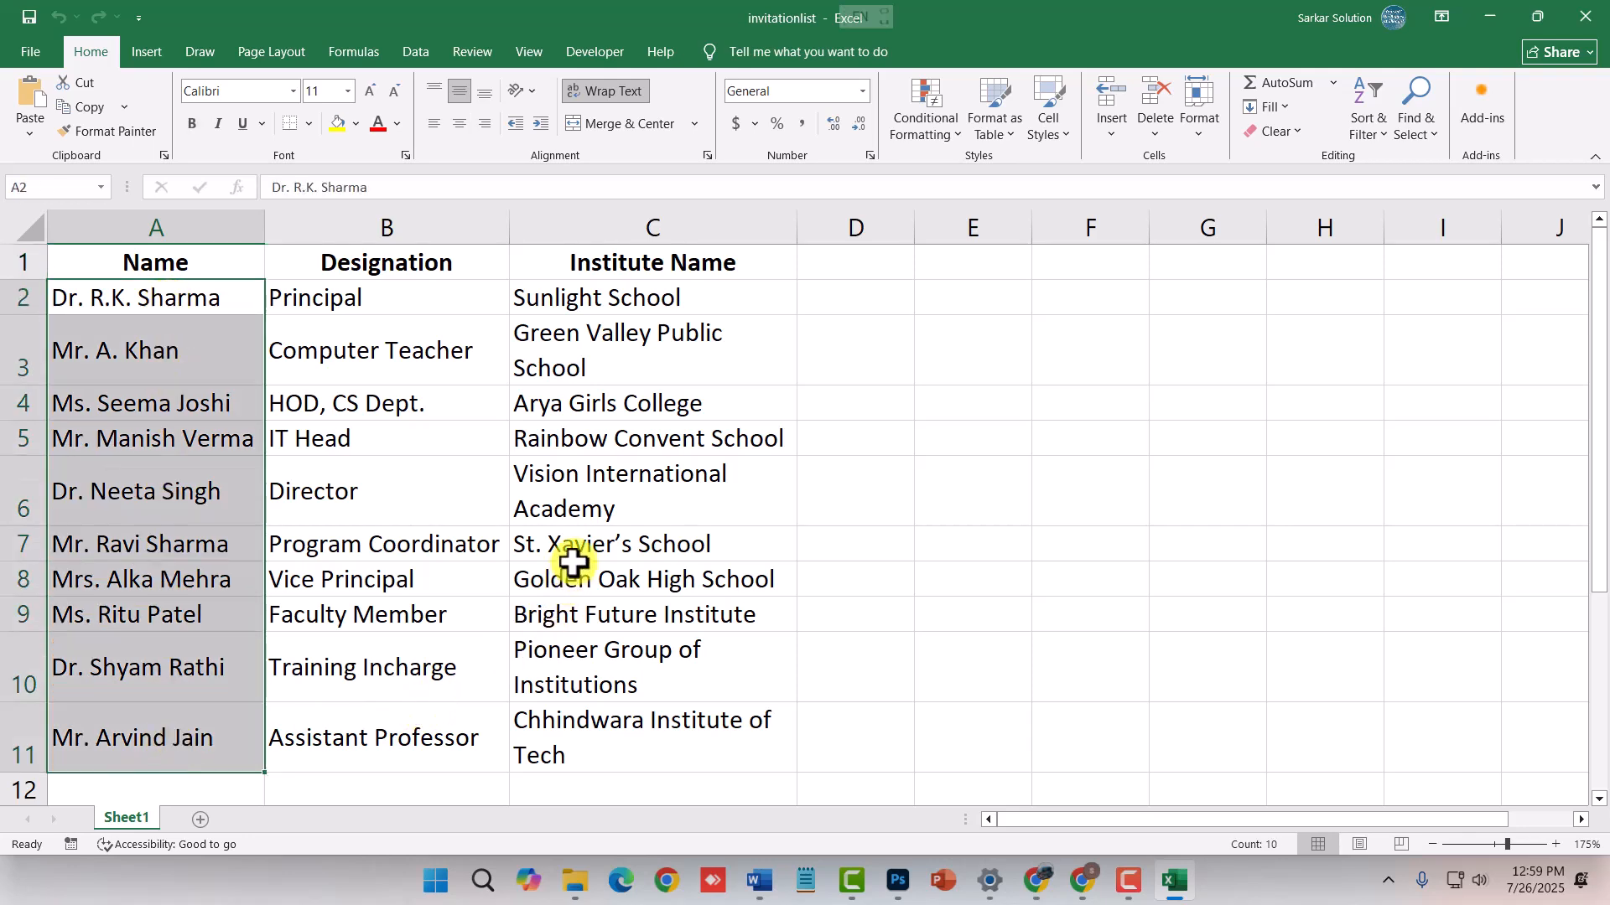
left_click_drag(225, 262, 181, 726)
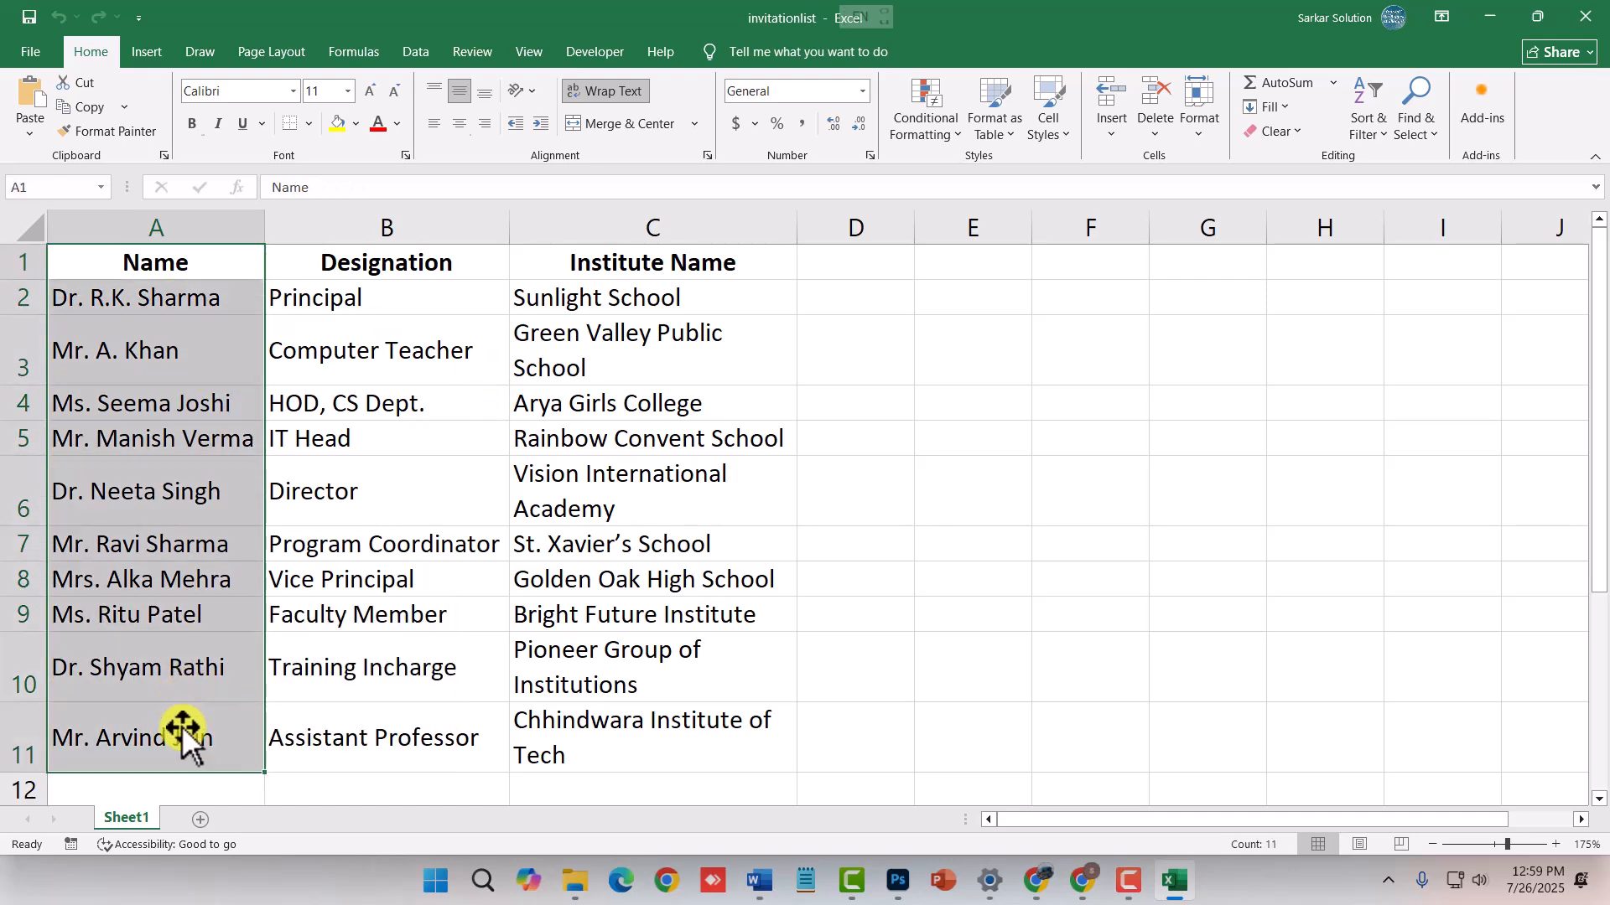
key("ctrl+c")
key("ctrl+n")
key("ctrl+v")
left_click_drag(94, 220, 143, 222)
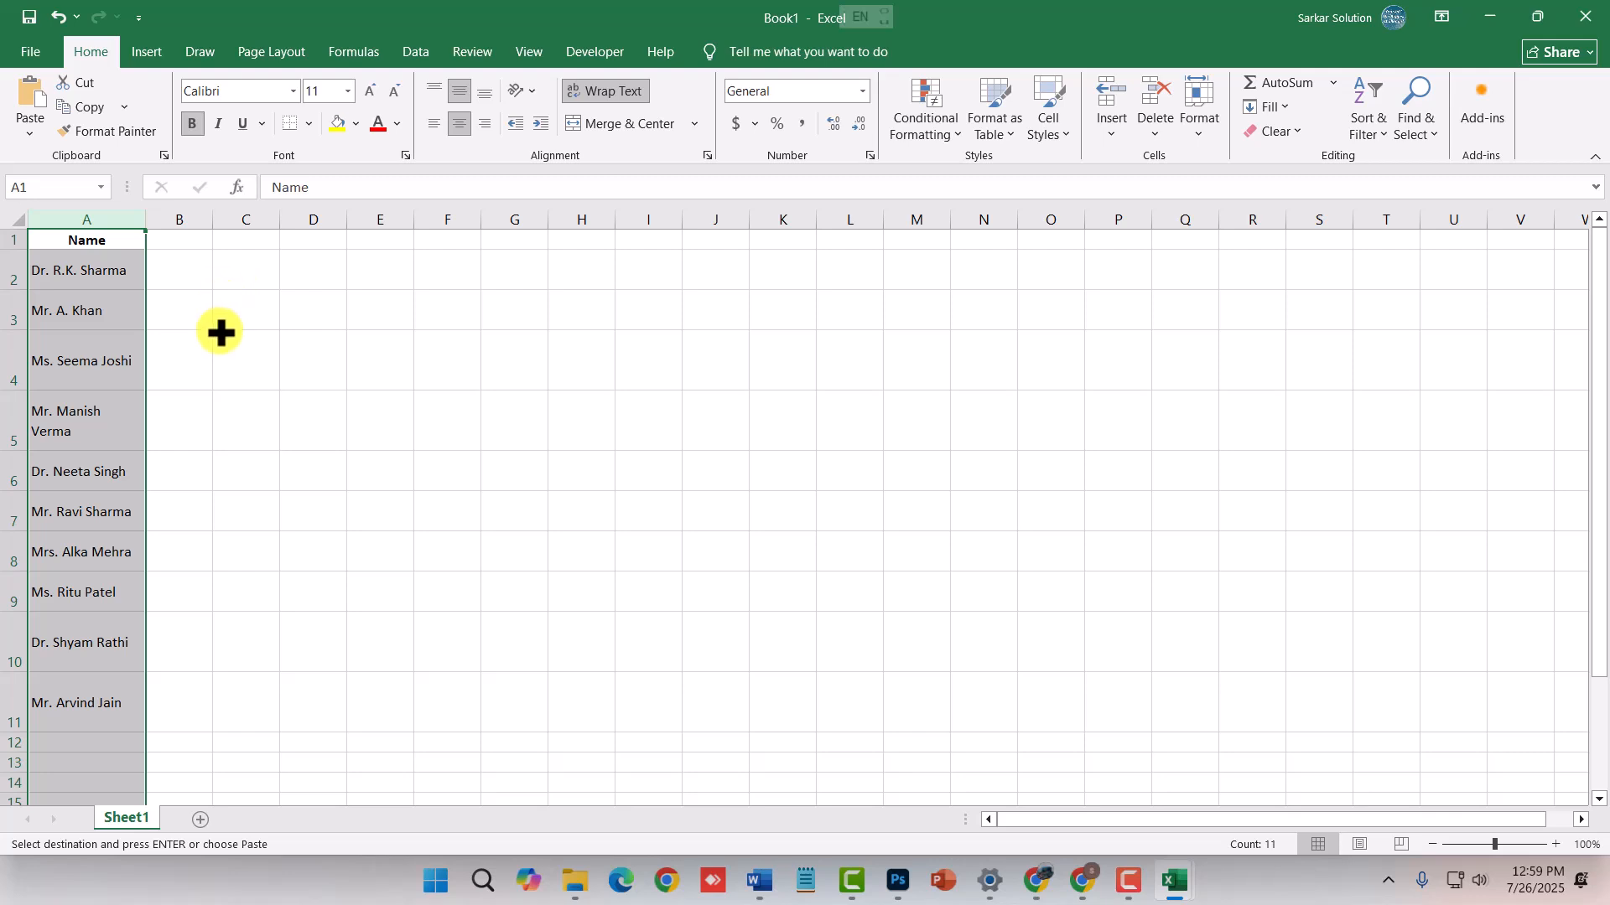
- Start saving the new workbook, enter certificatelist as its name and bring up the full range of save locations
left_click(38, 49)
left_click(78, 289)
left_click_drag(676, 389, 590, 375)
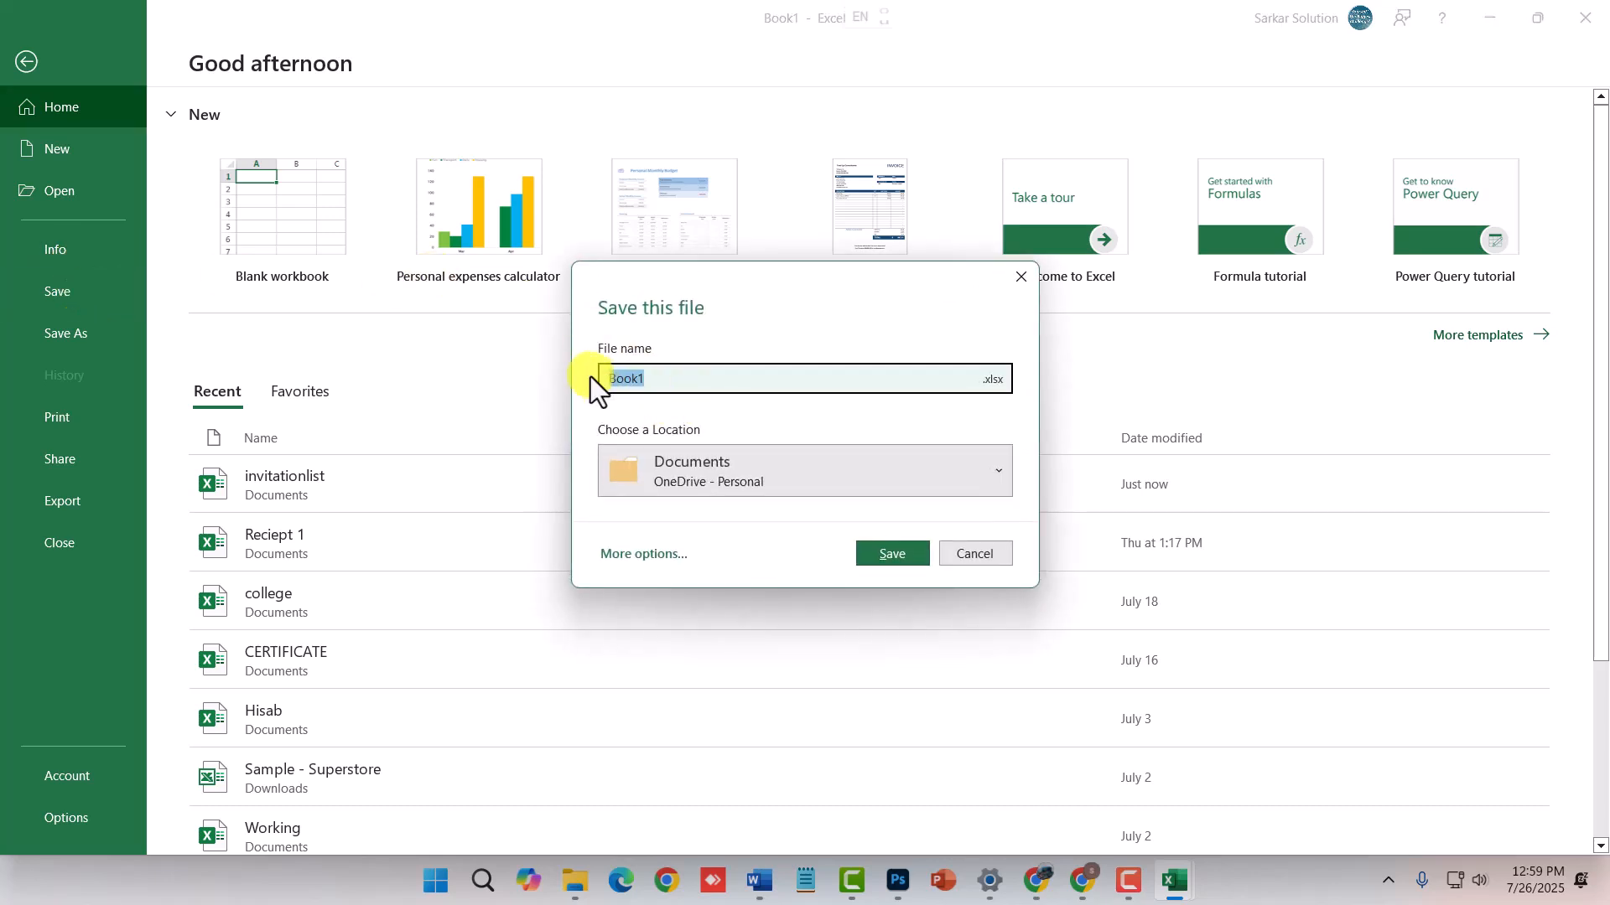
type("certificatelist")
left_click(822, 471)
left_click(661, 552)
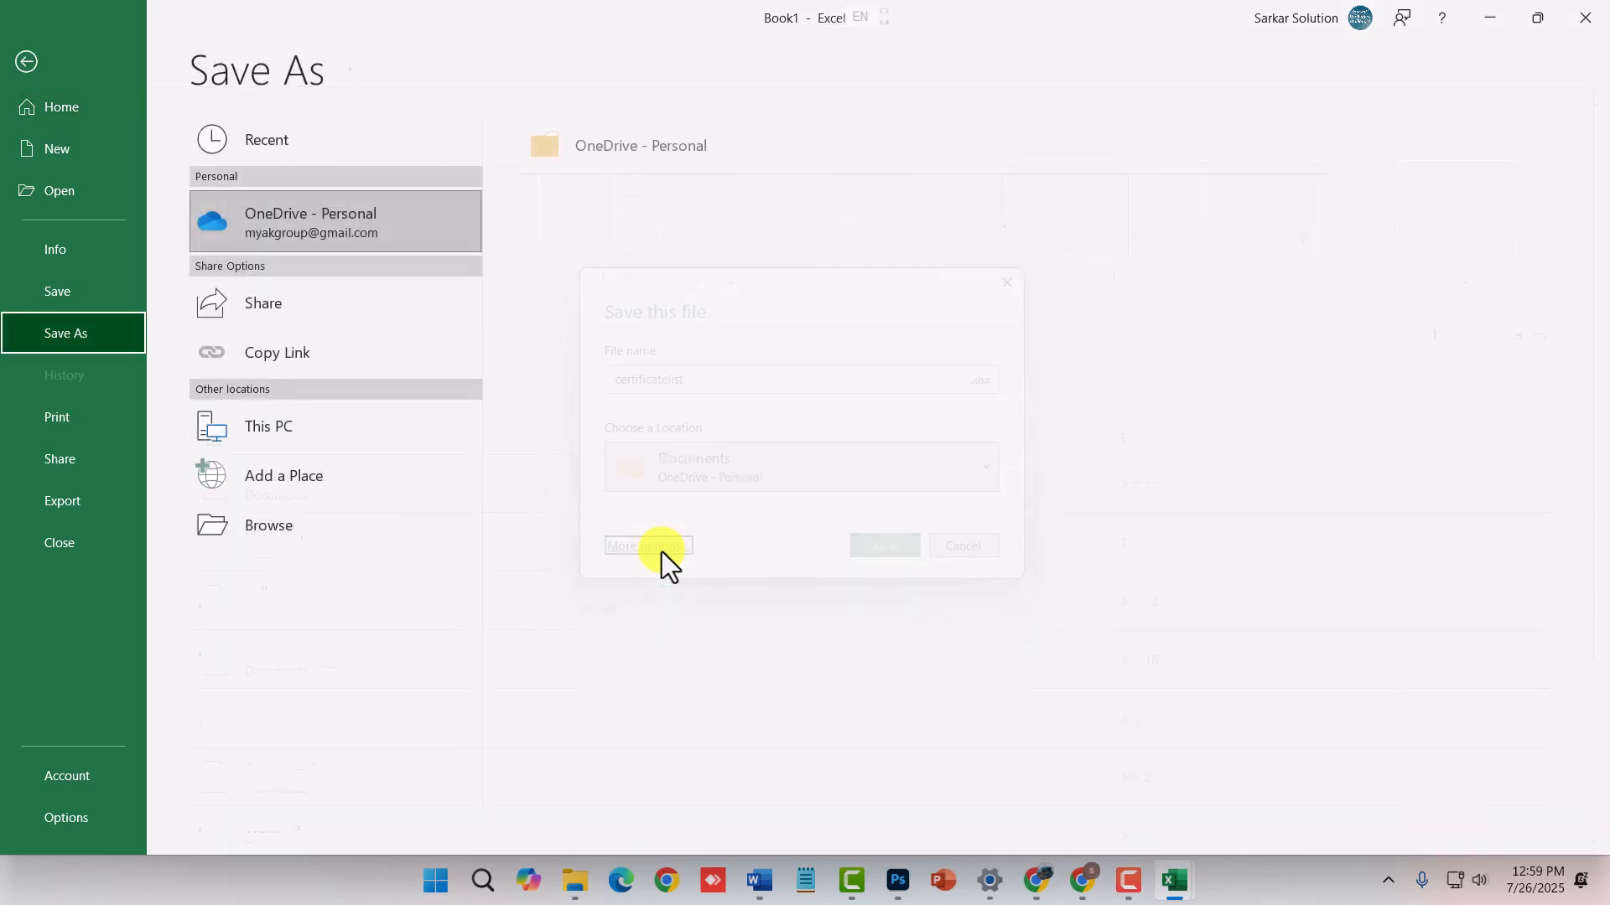
- Save the workbook as certificatelist in the computer's Documents folder
left_click(275, 516)
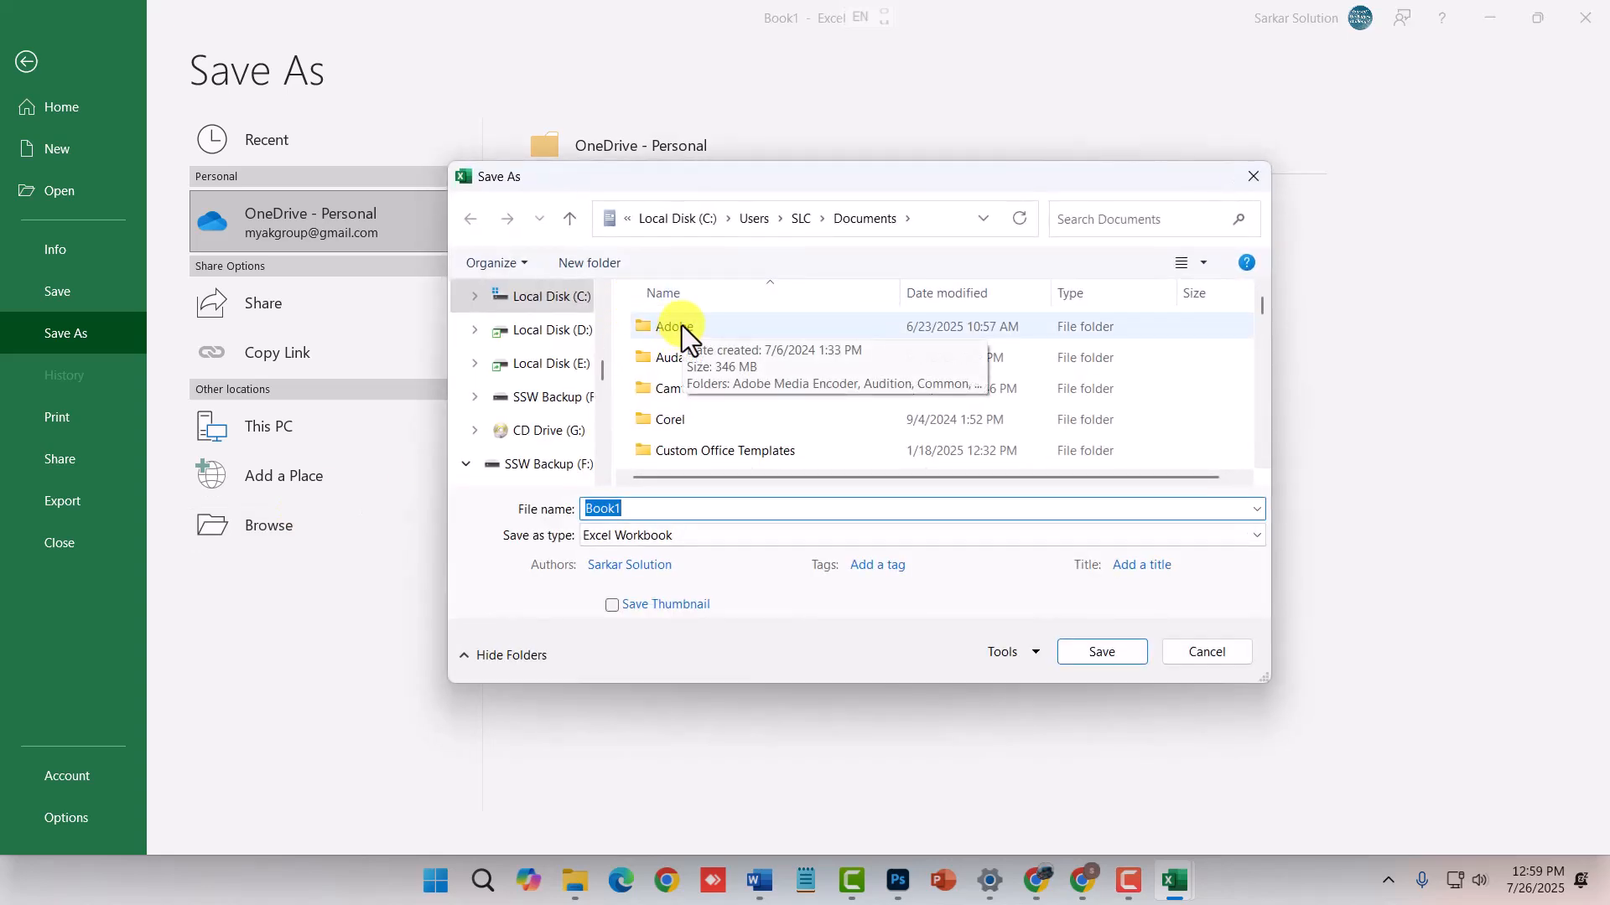
scroll(496, 360, "up", 5)
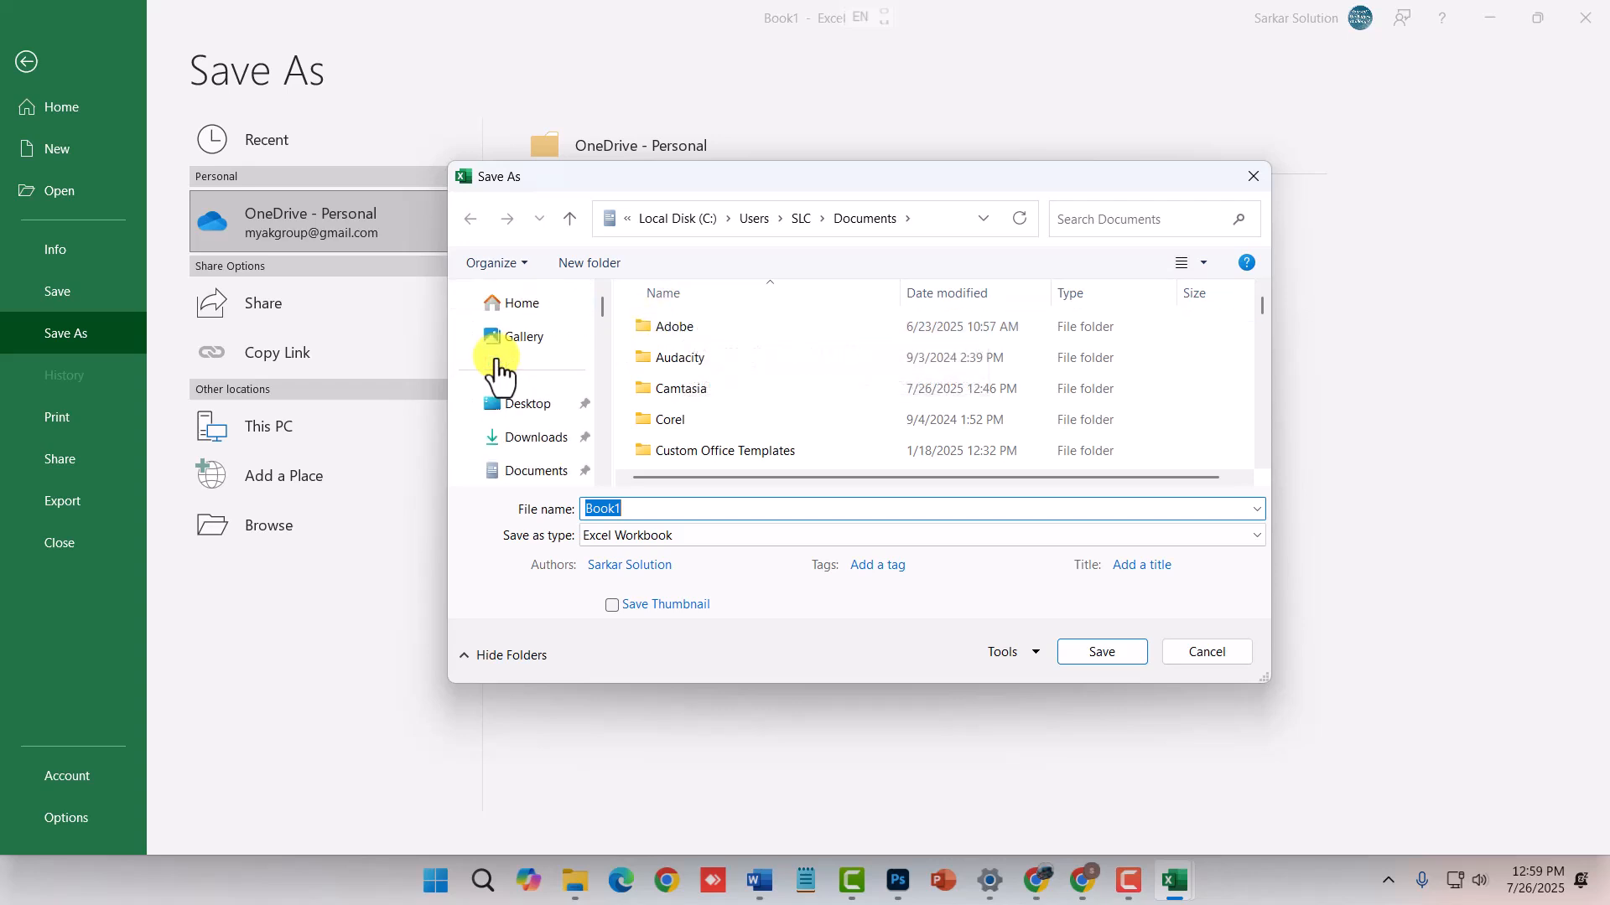
left_click(542, 470)
left_click(675, 508)
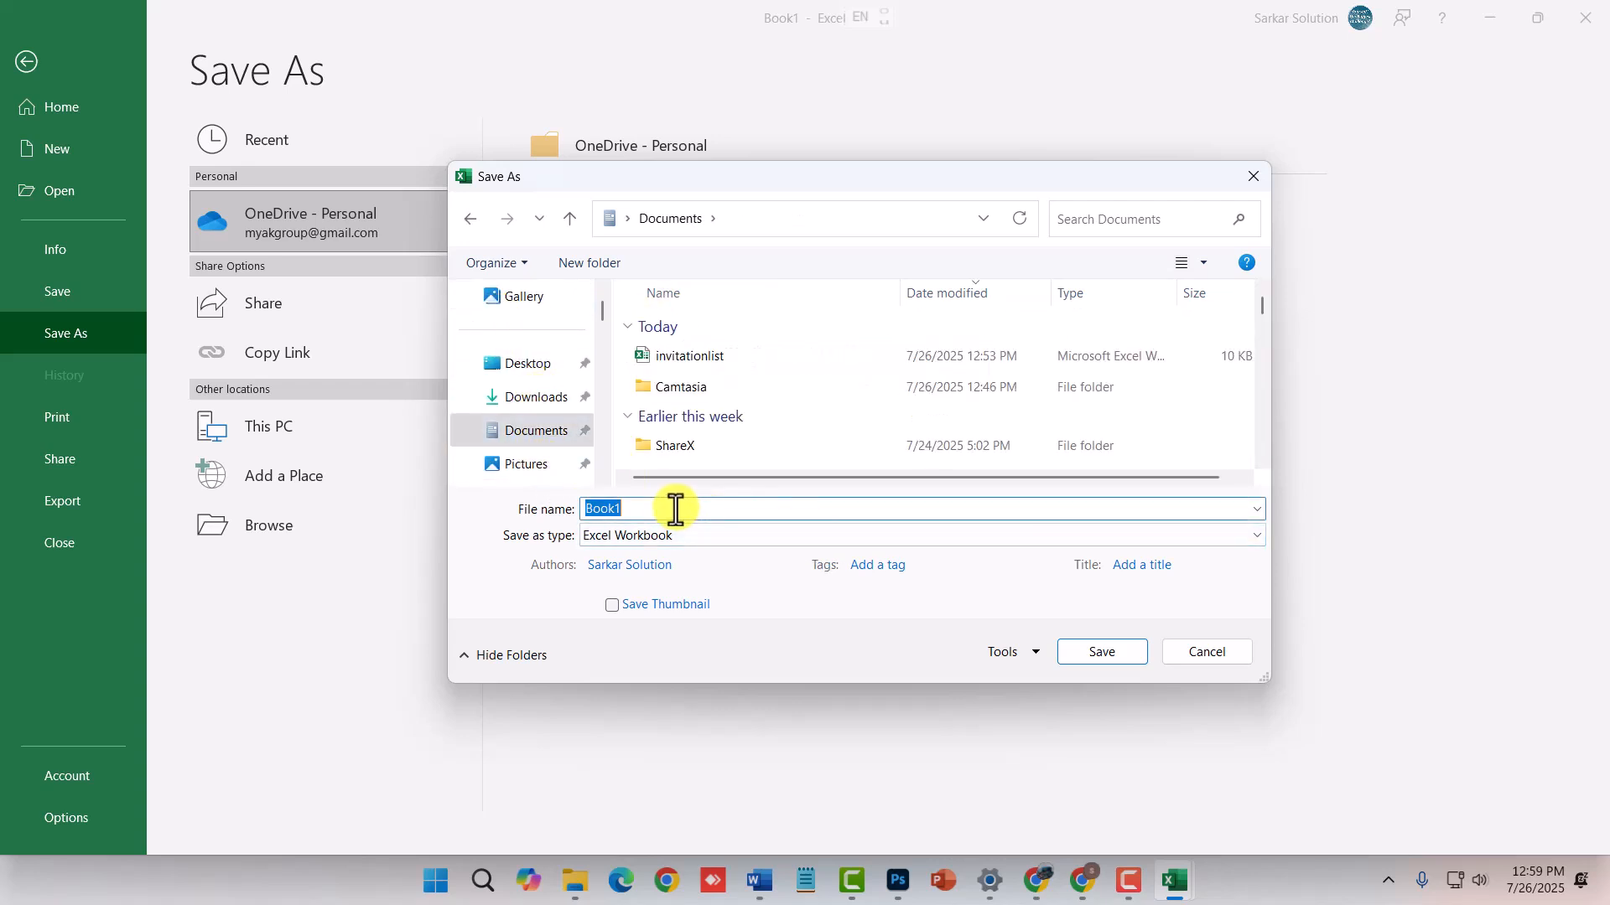
left_click(687, 358)
left_click(628, 509)
left_click_drag(628, 509, 585, 509)
type("certificatelist")
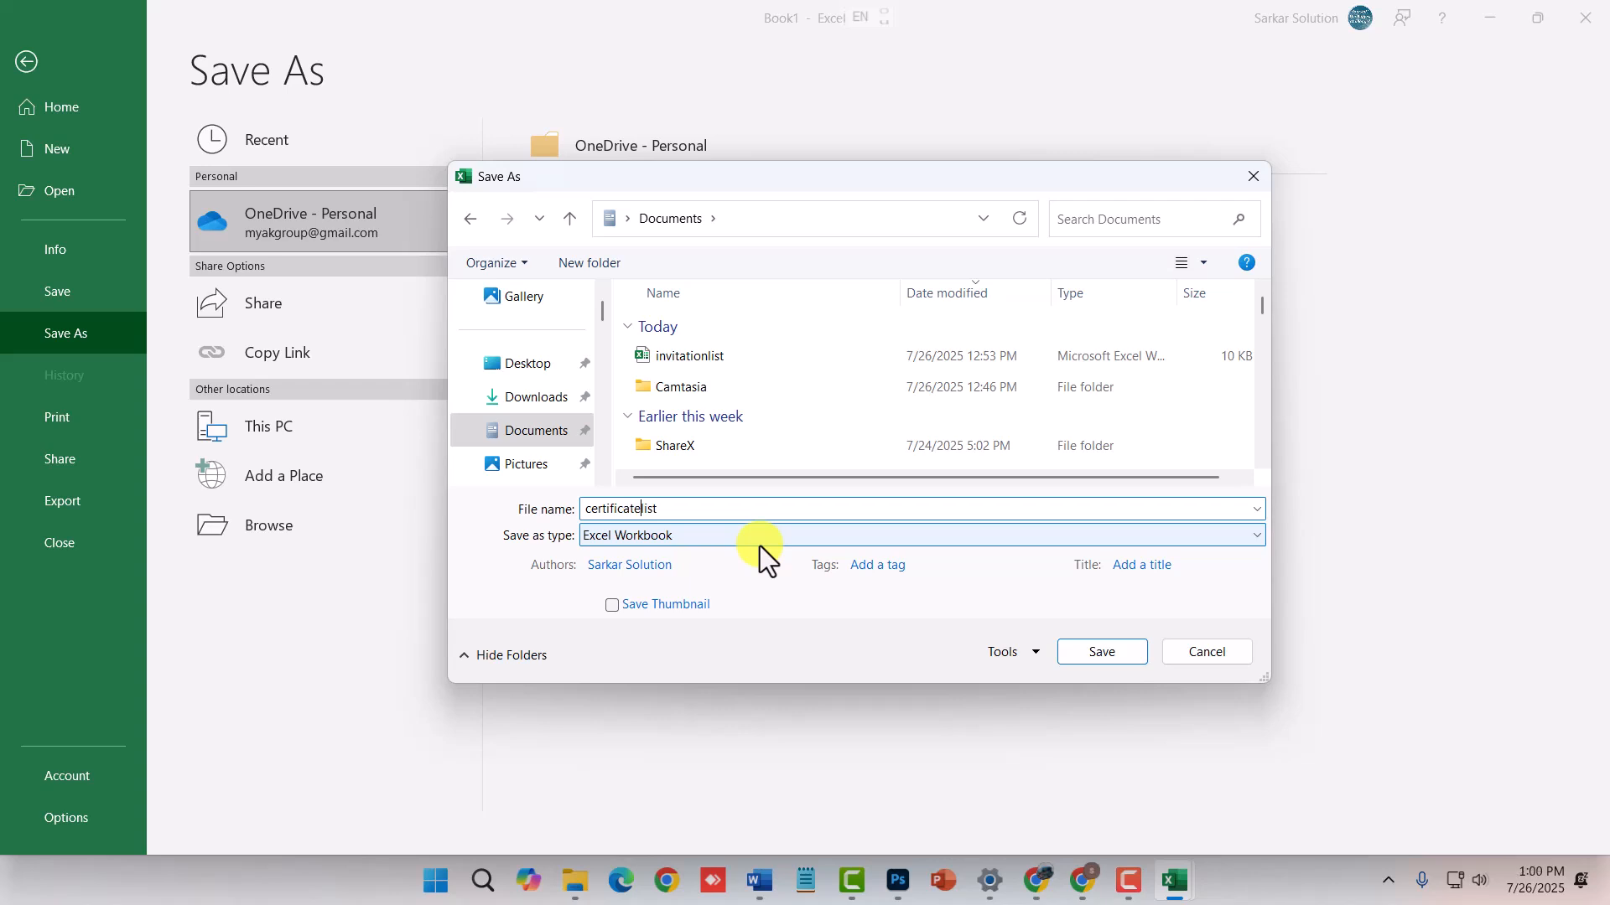
left_click(1105, 655)
- Close the certificatelist and invitationlist workbooks and return to the Certificate Practice document in Word
left_click(1575, 20)
left_click(1574, 19)
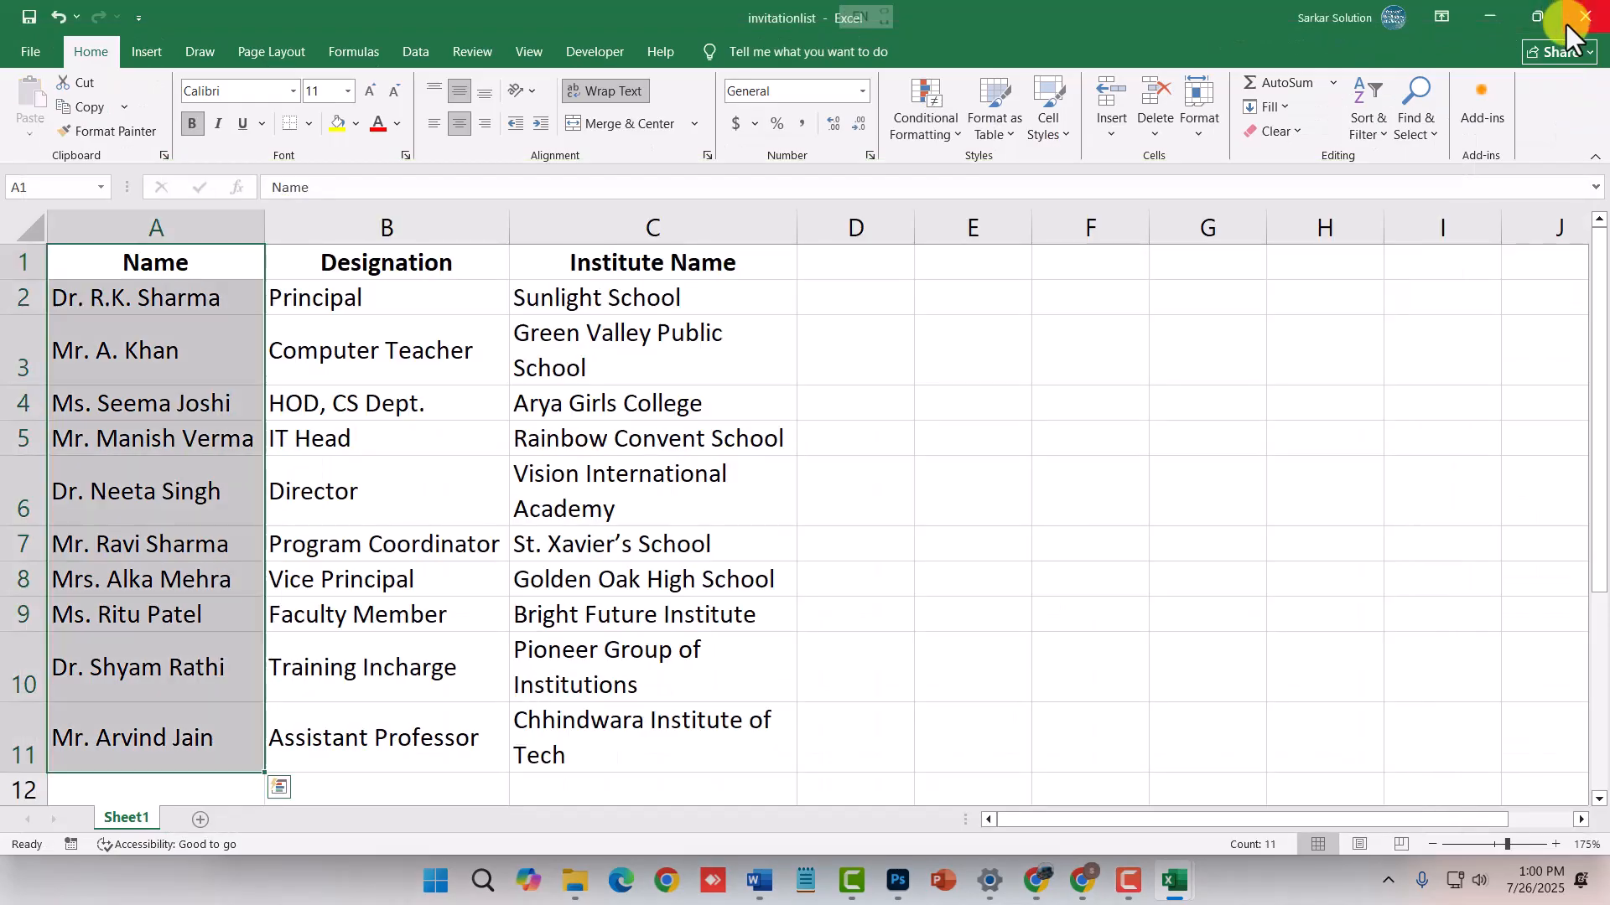
left_click(1392, 232)
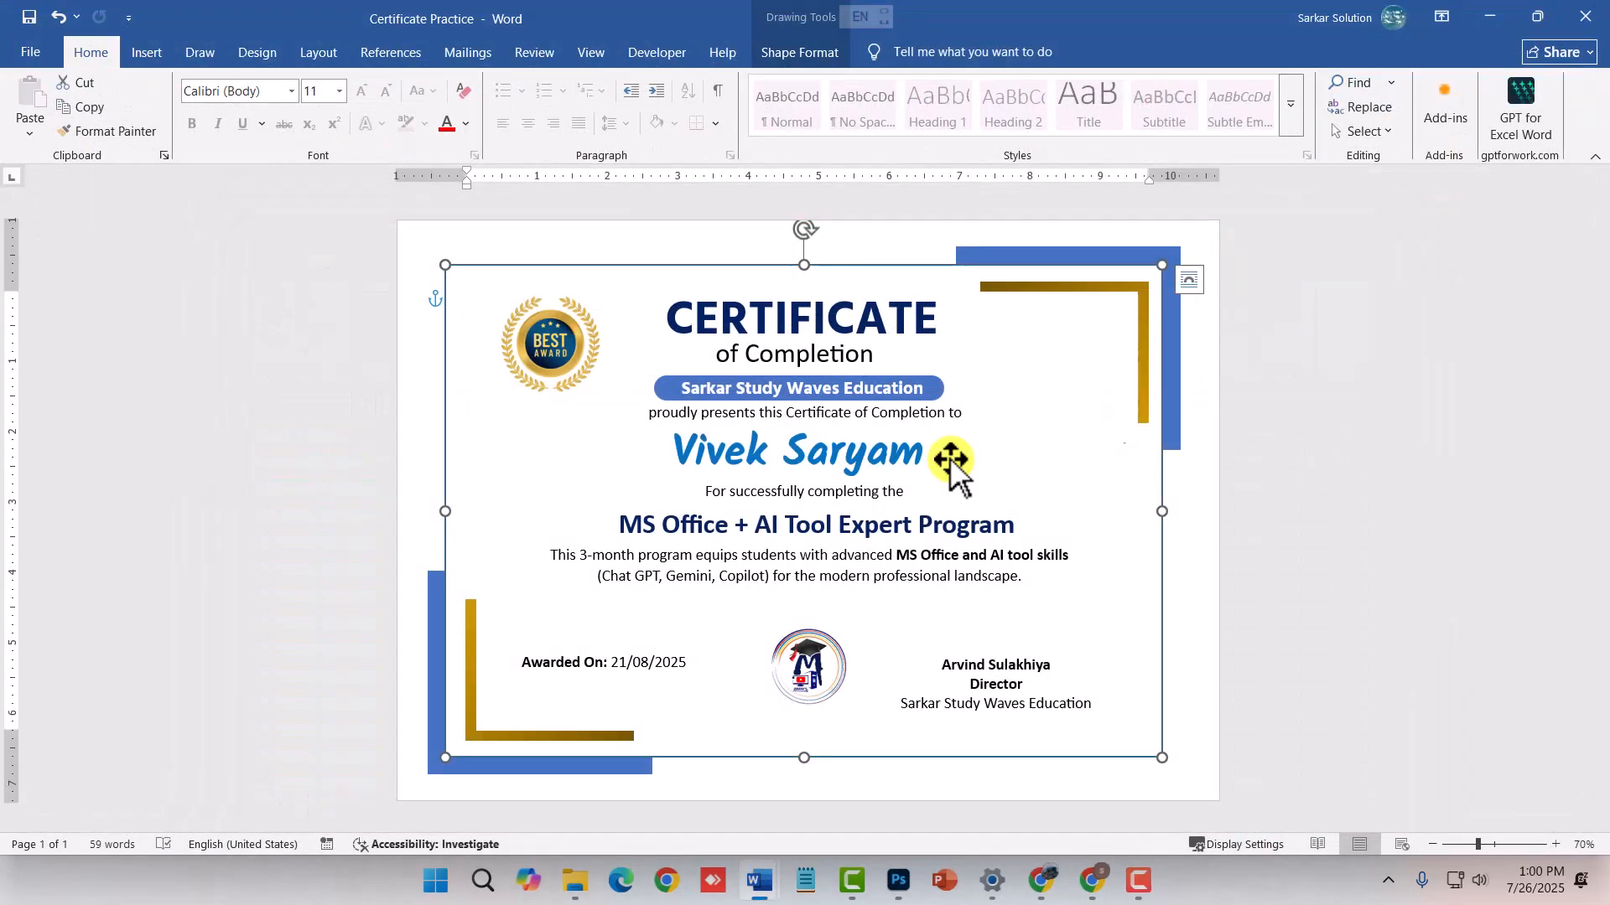
- Delete the sample recipient name from its text box on the certificate
left_click(736, 449)
double_click(683, 453)
left_click_drag(807, 452, 864, 456)
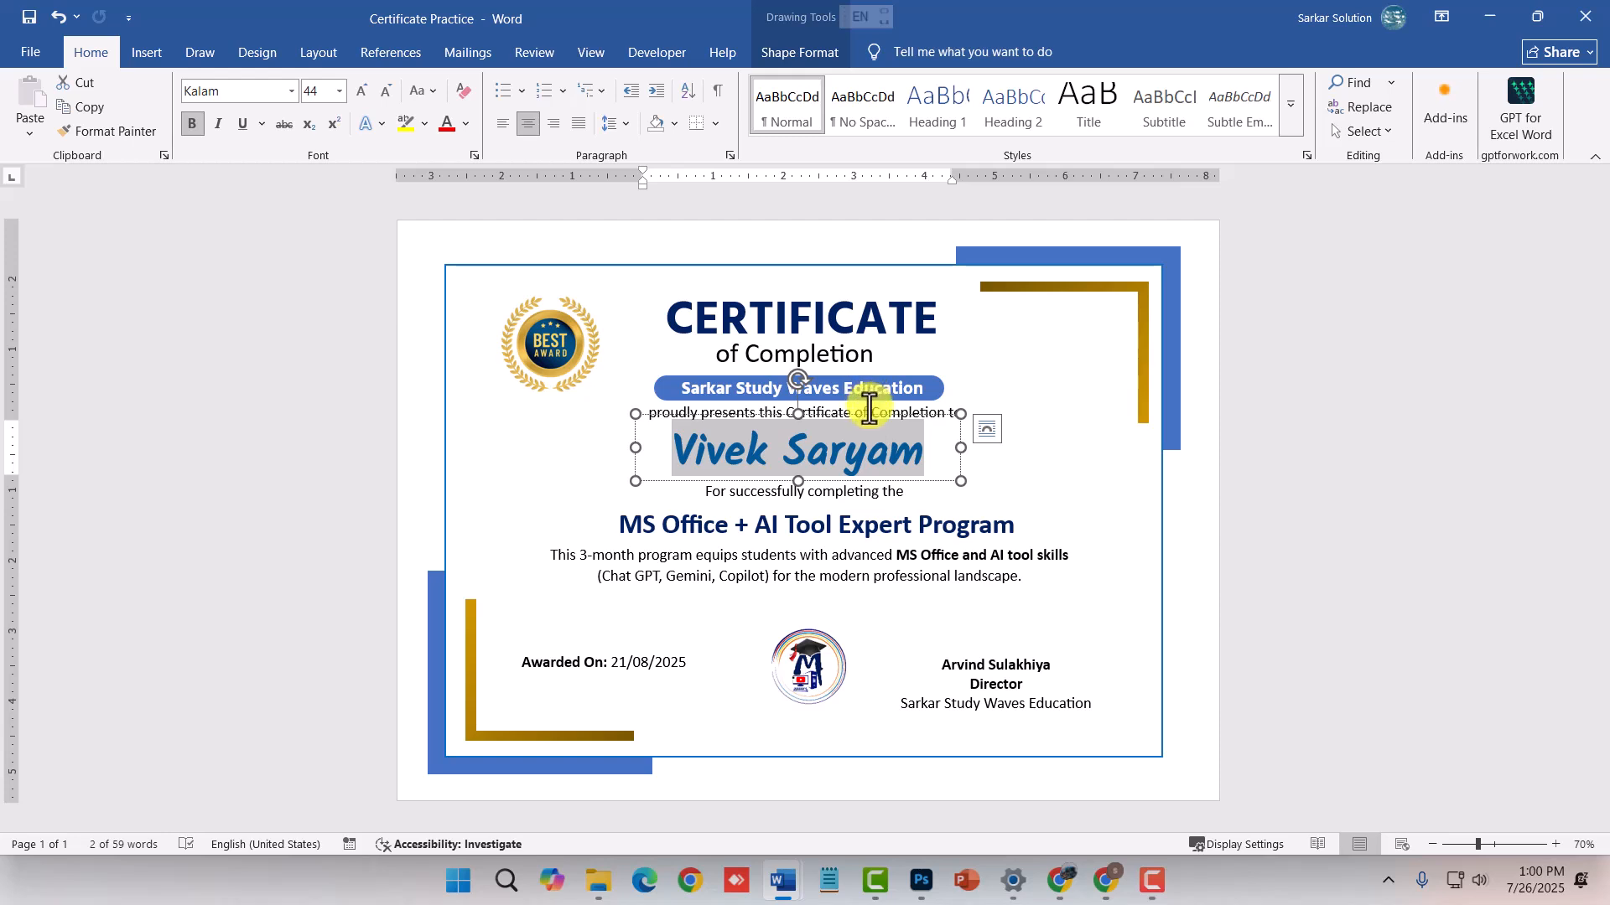
key("Delete")
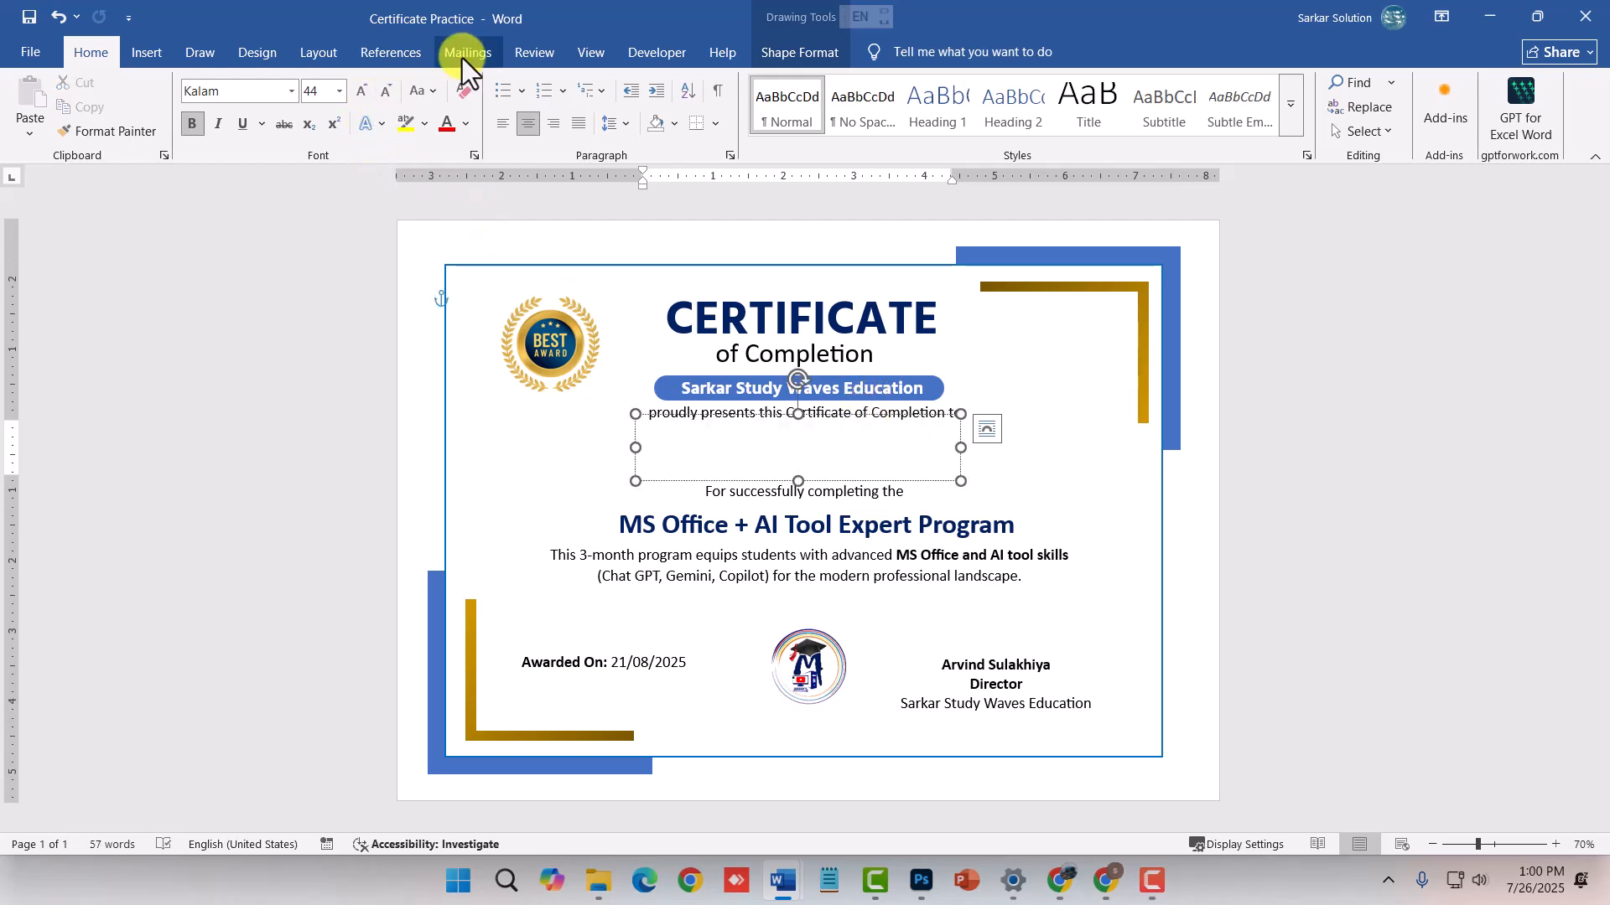
- Connect Sheet1 of the existing certificatelist workbook as the mail merge recipient list, with its first row as column headers
left_click(484, 51)
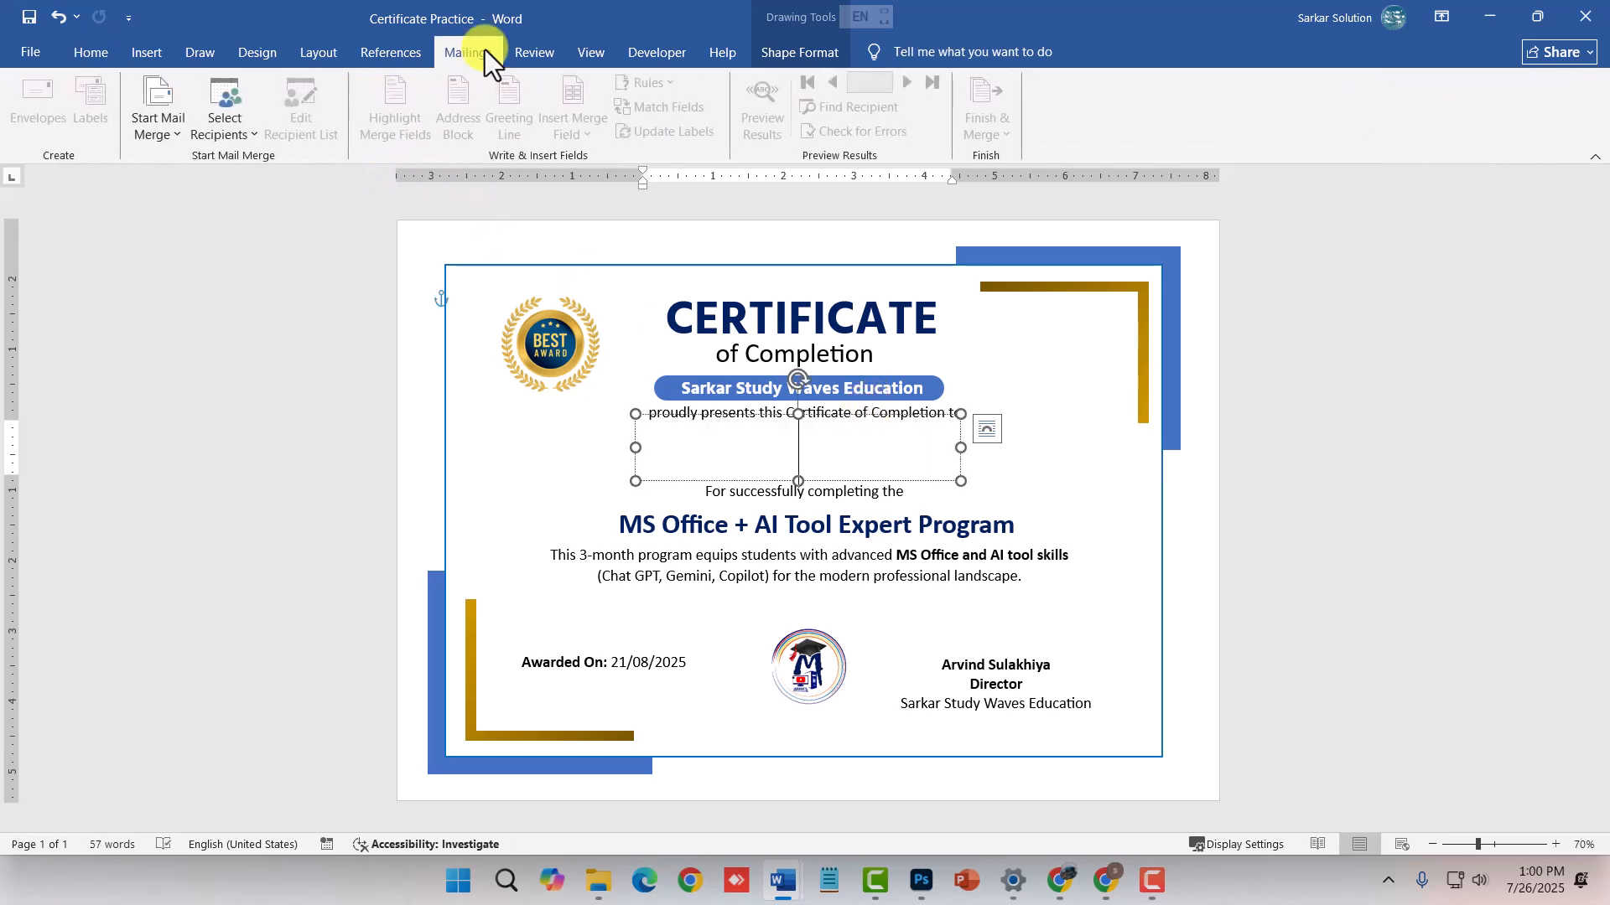
left_click(228, 138)
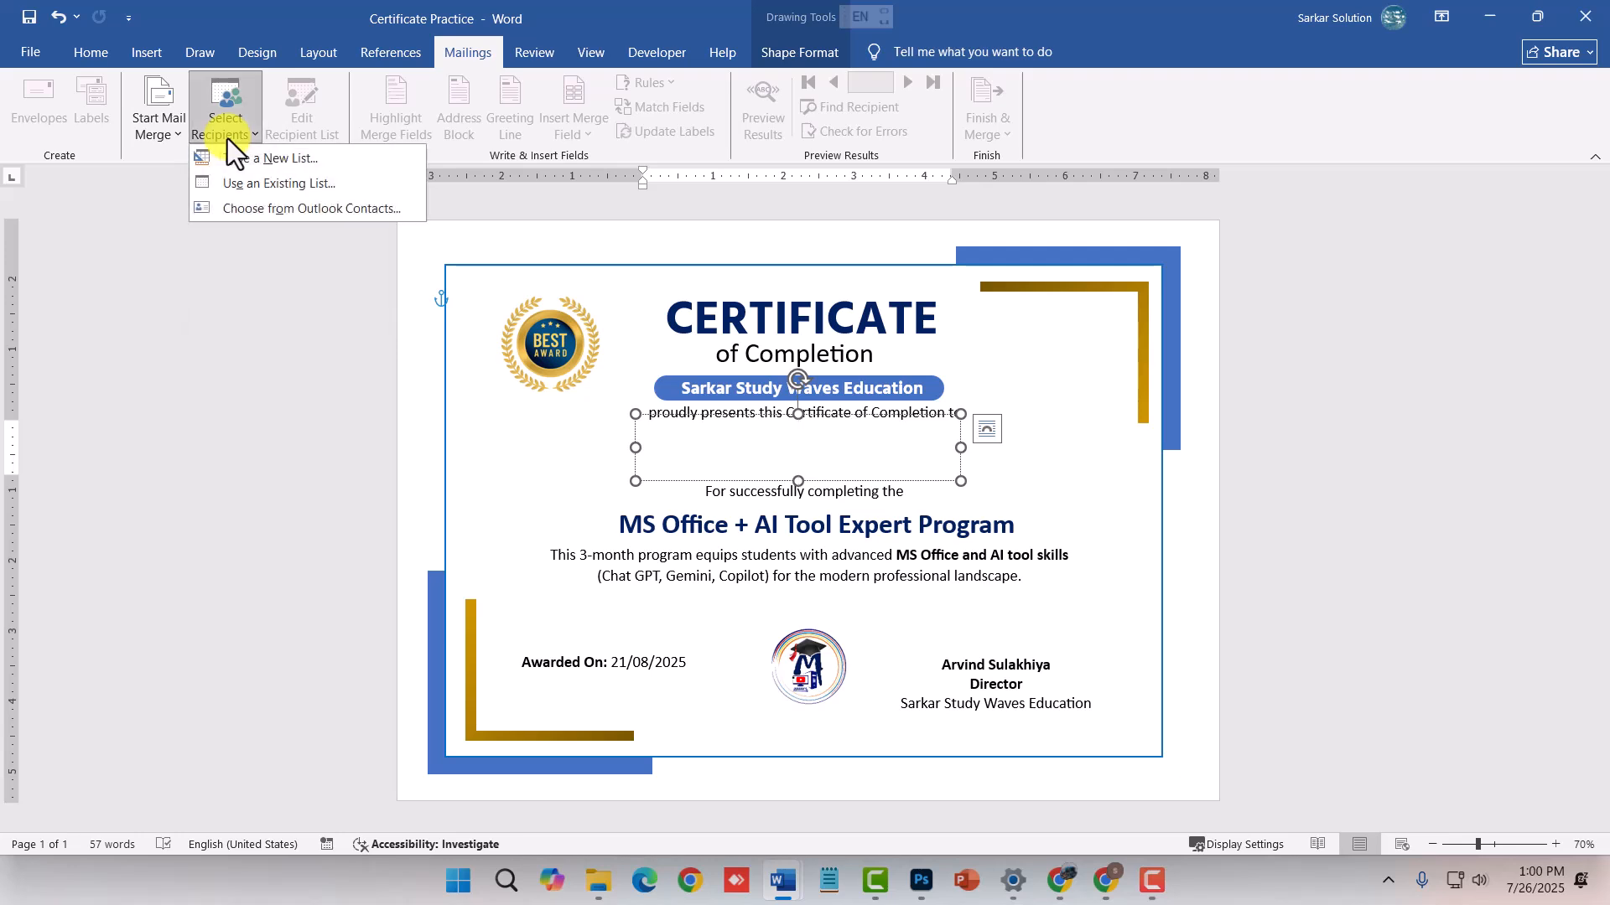
left_click(250, 189)
scroll(105, 247, "down", 5)
scroll(105, 248, "up", 3)
left_click(96, 312)
double_click(229, 200)
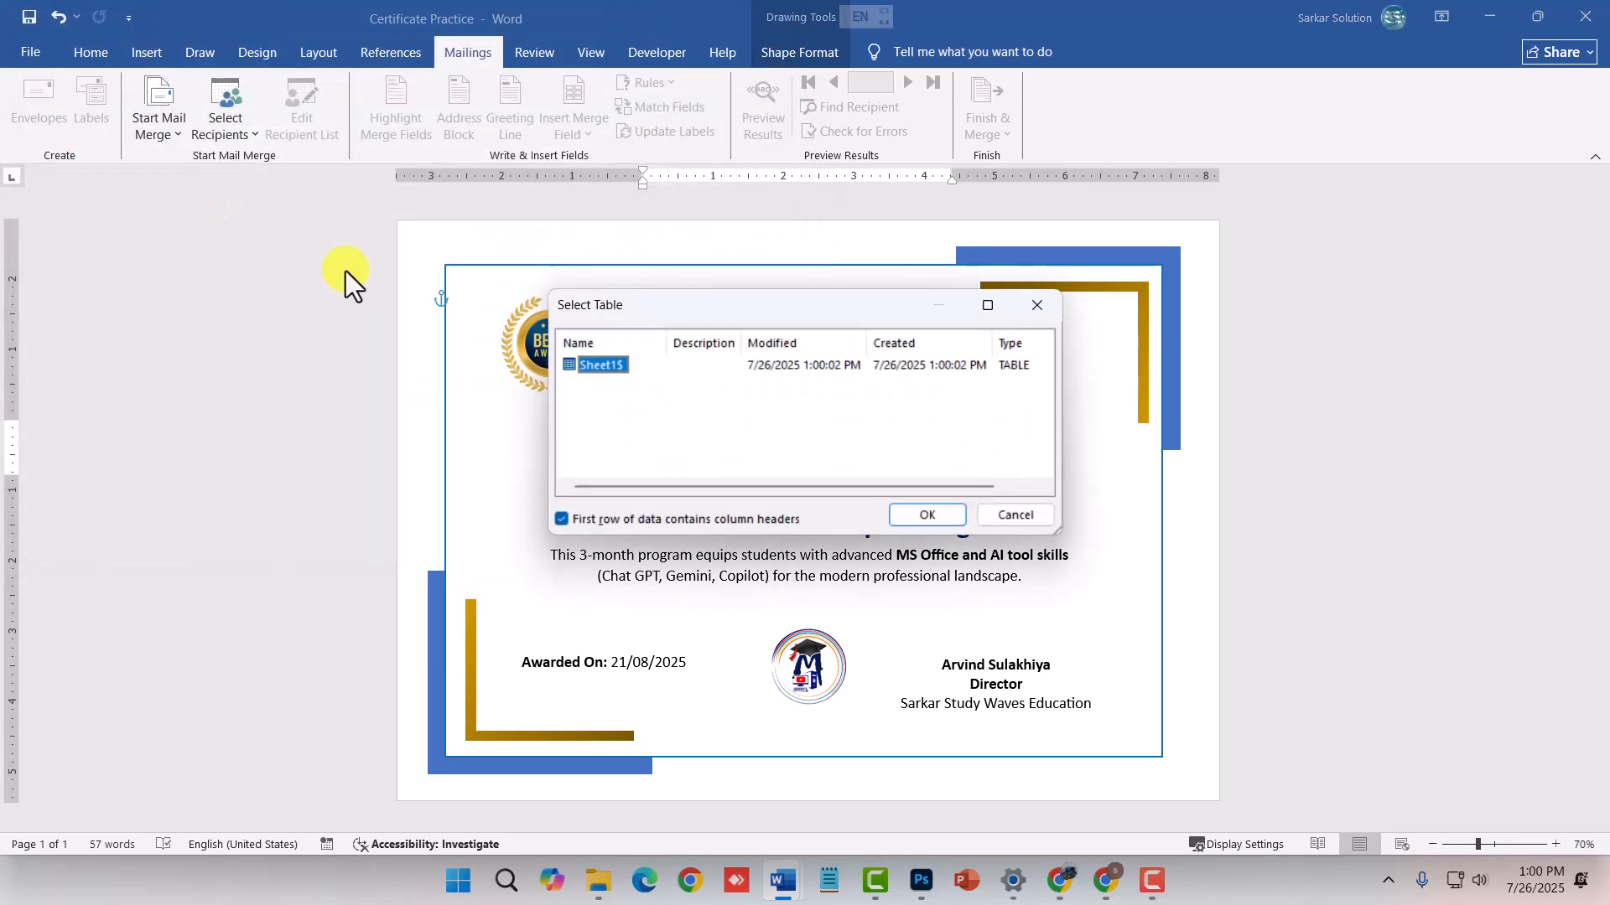
left_click(931, 513)
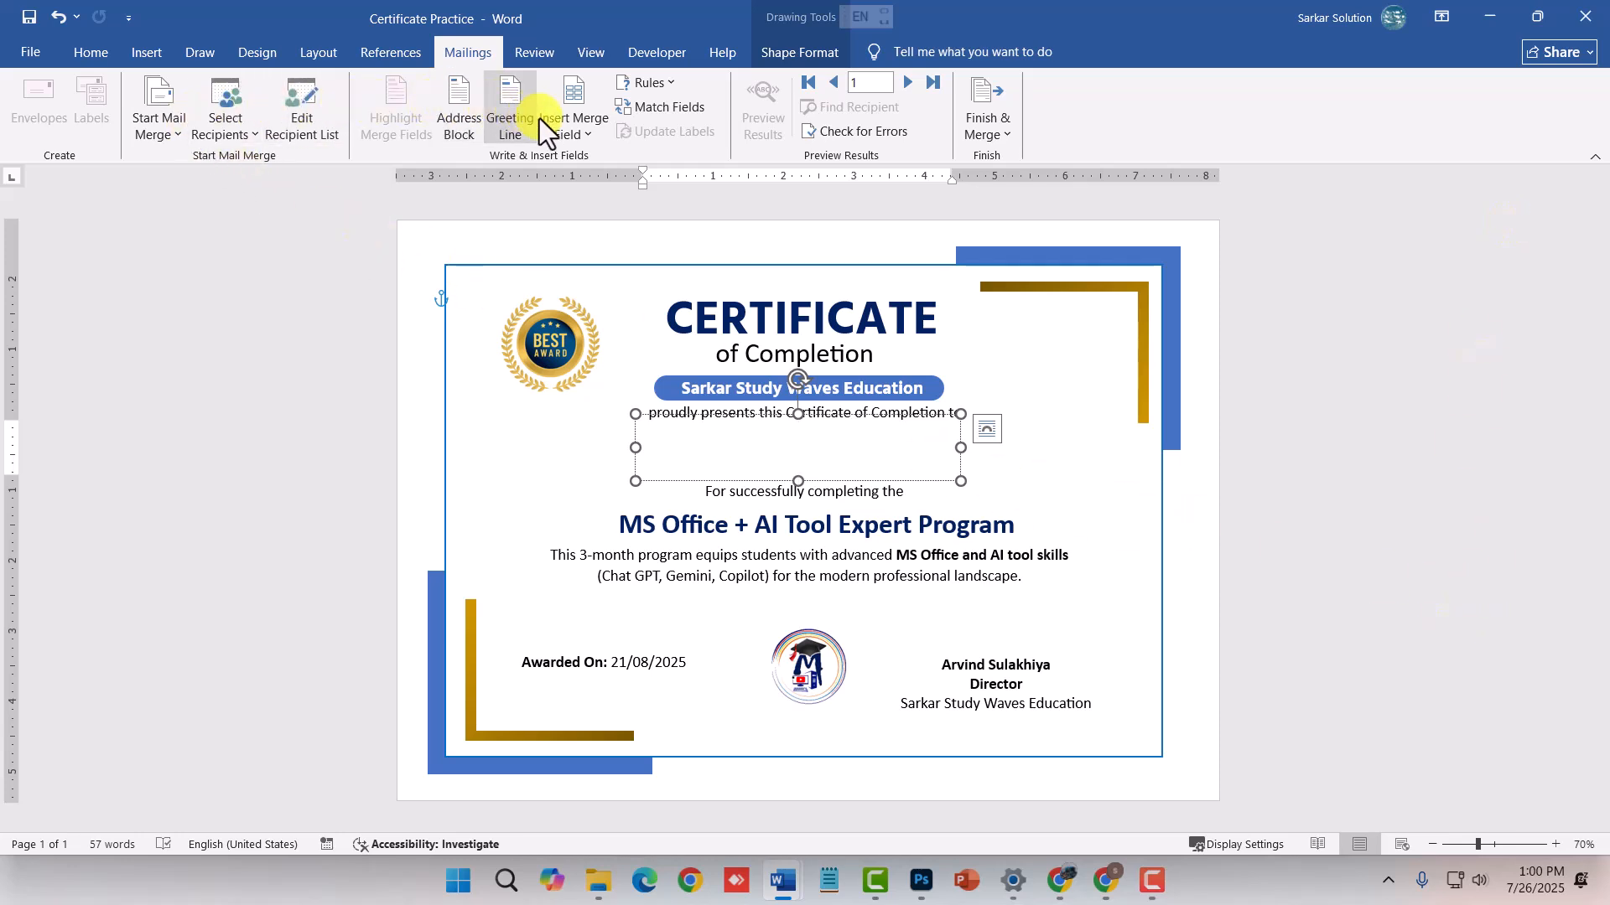
- Insert the Name merge field in the empty recipient box and merge all records into a new document
left_click(583, 136)
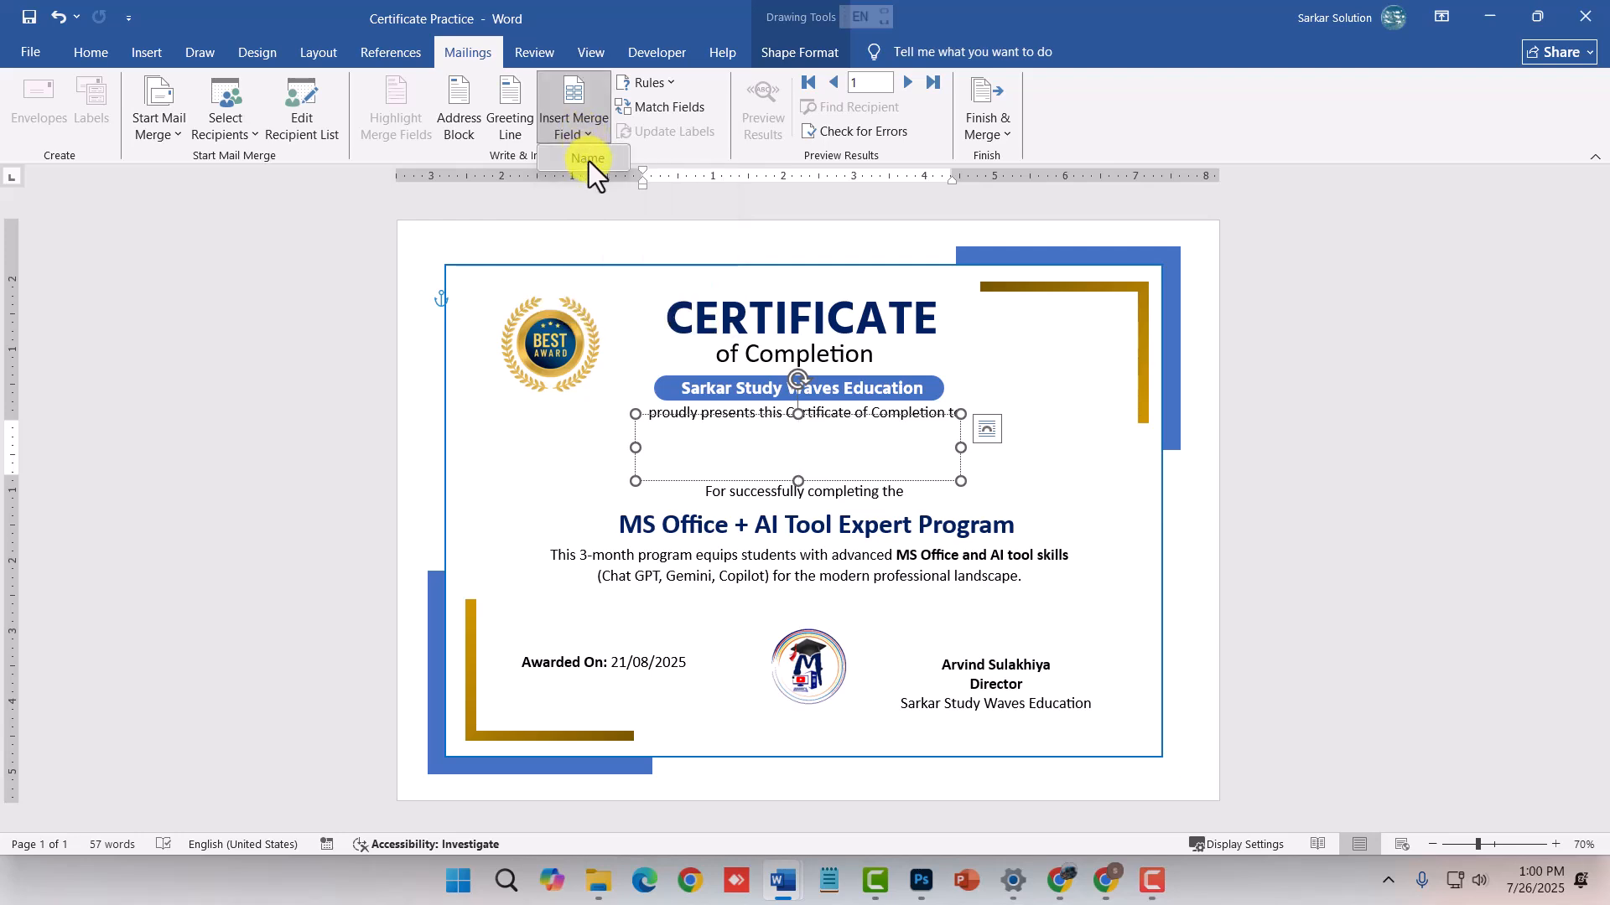
left_click(588, 159)
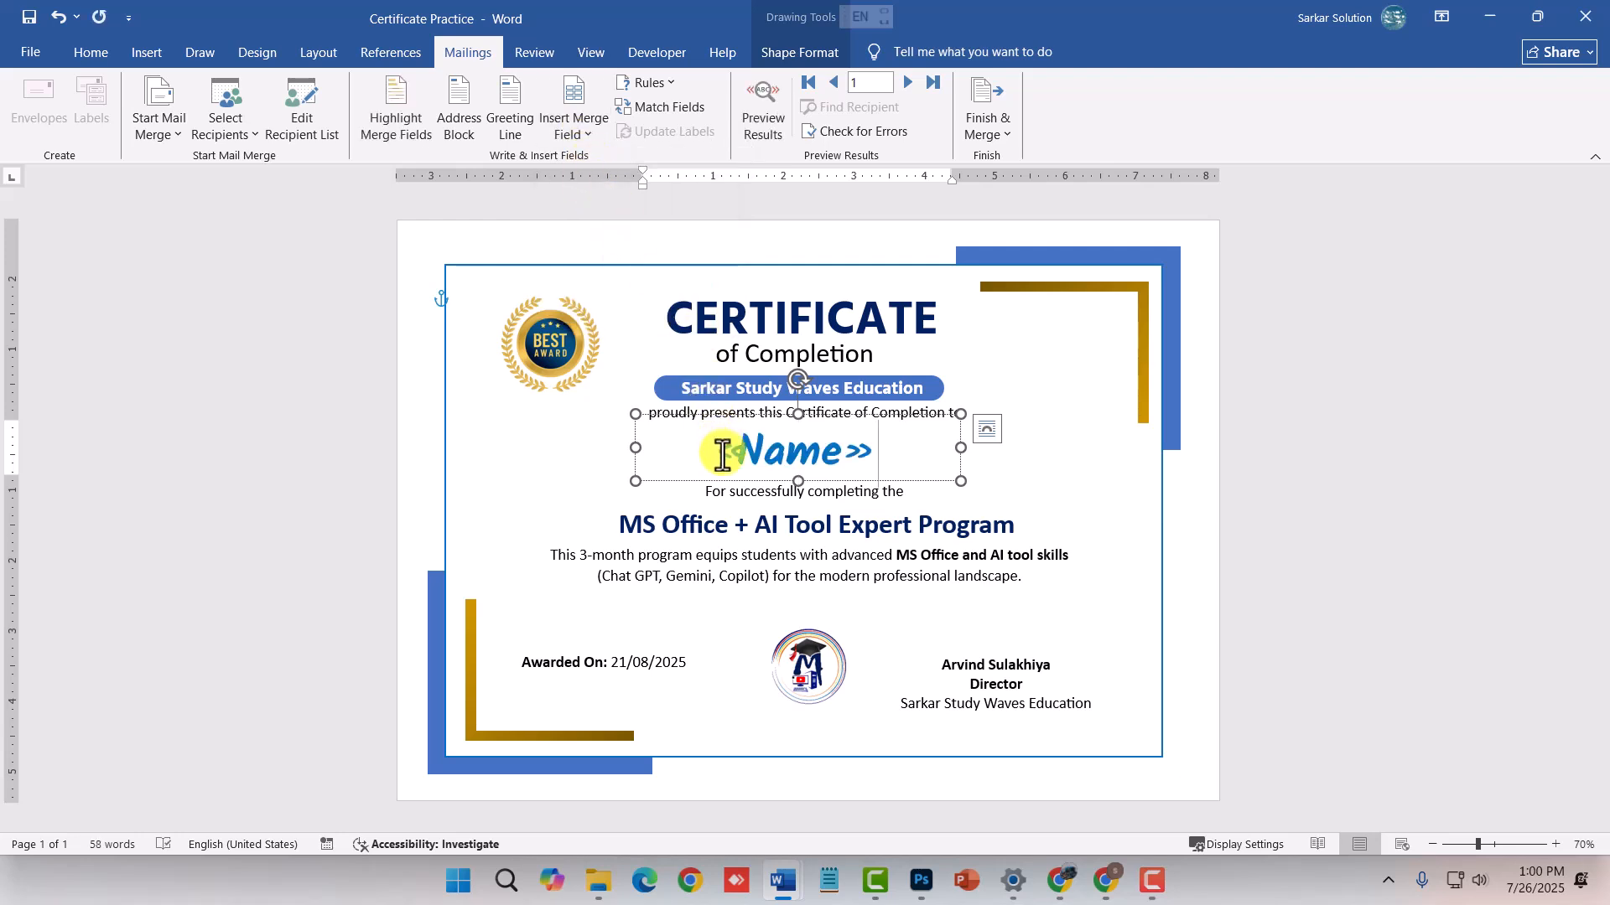
left_click(982, 132)
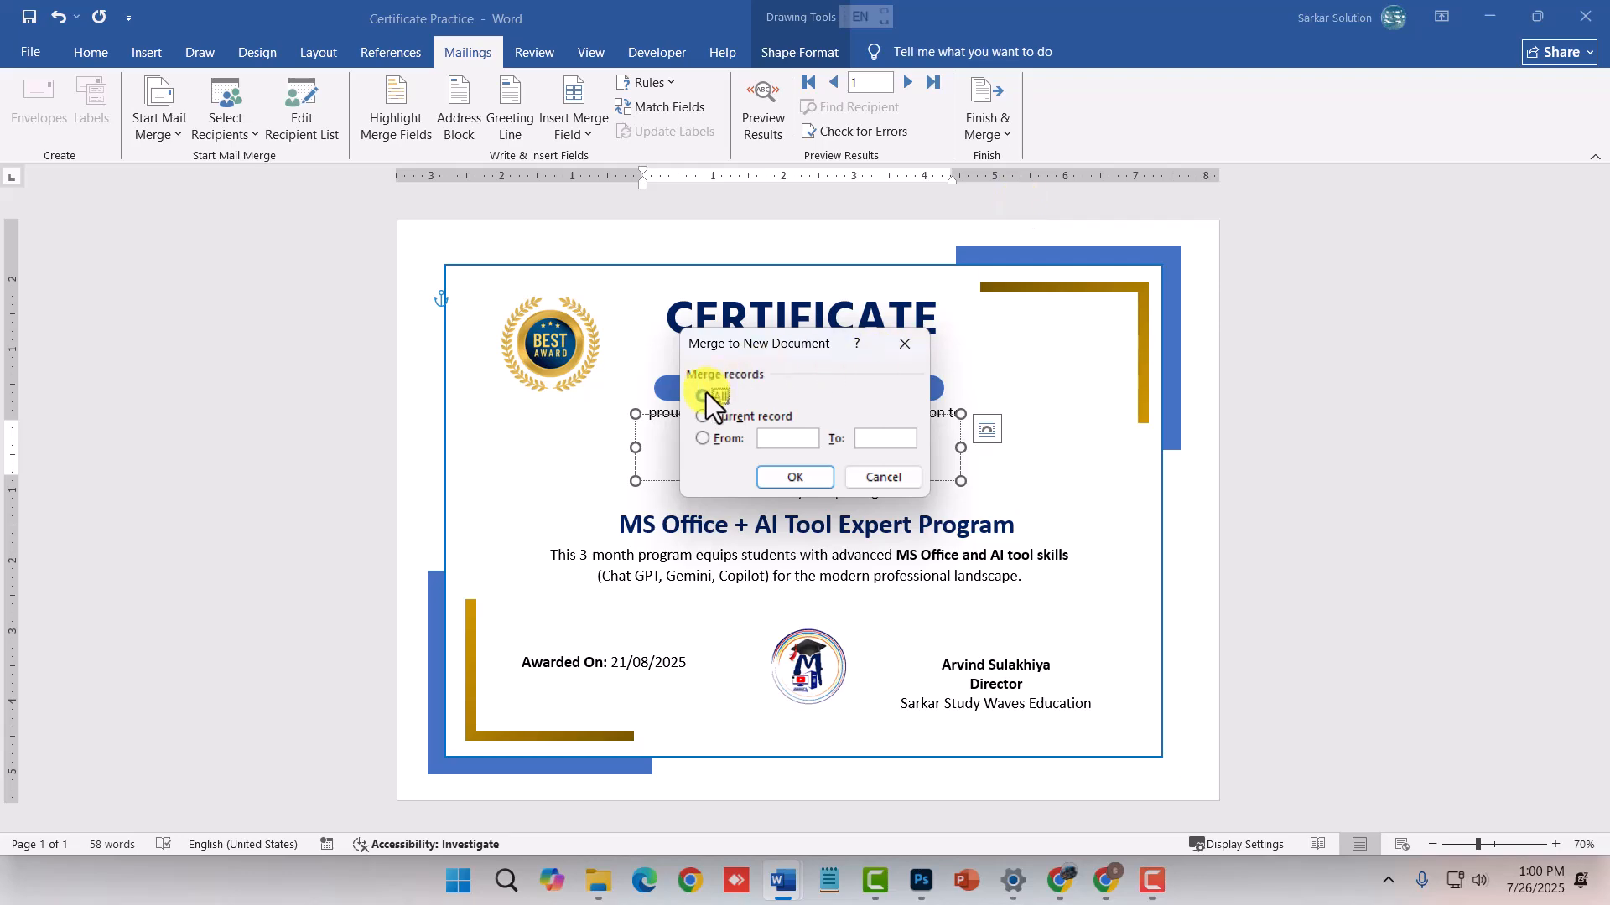
left_click(792, 477)
- Examine the merged certificates in a multi-page overview and at reading size, checking the recipient name on each one
scroll(640, 526, "down", 6)
scroll(716, 521, "up", 3)
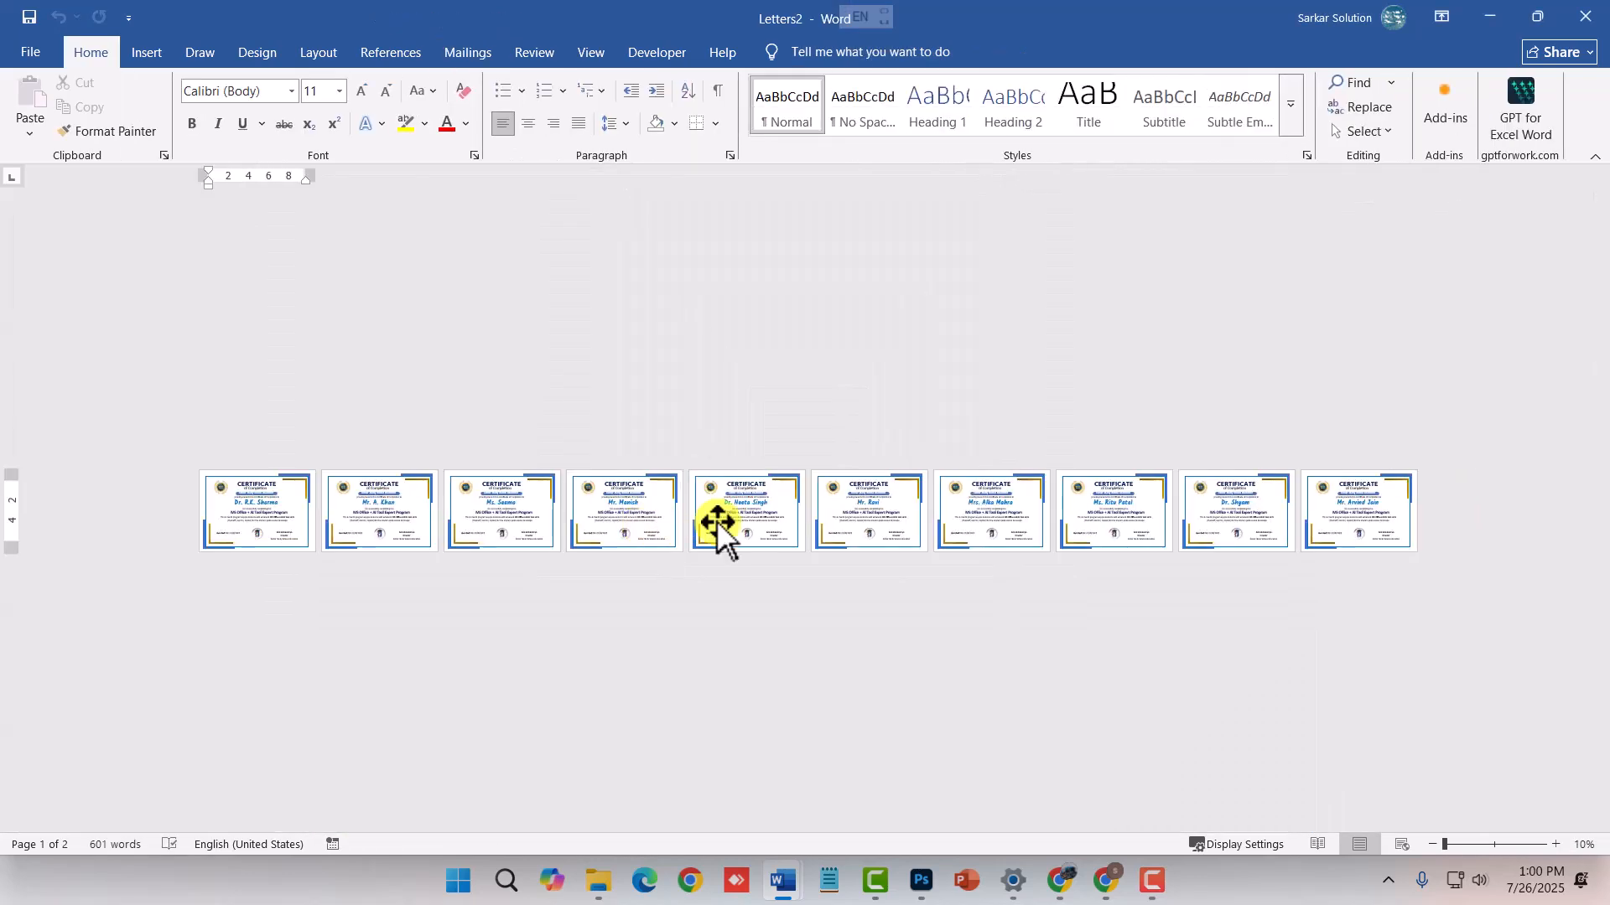
scroll(717, 521, "down", 3)
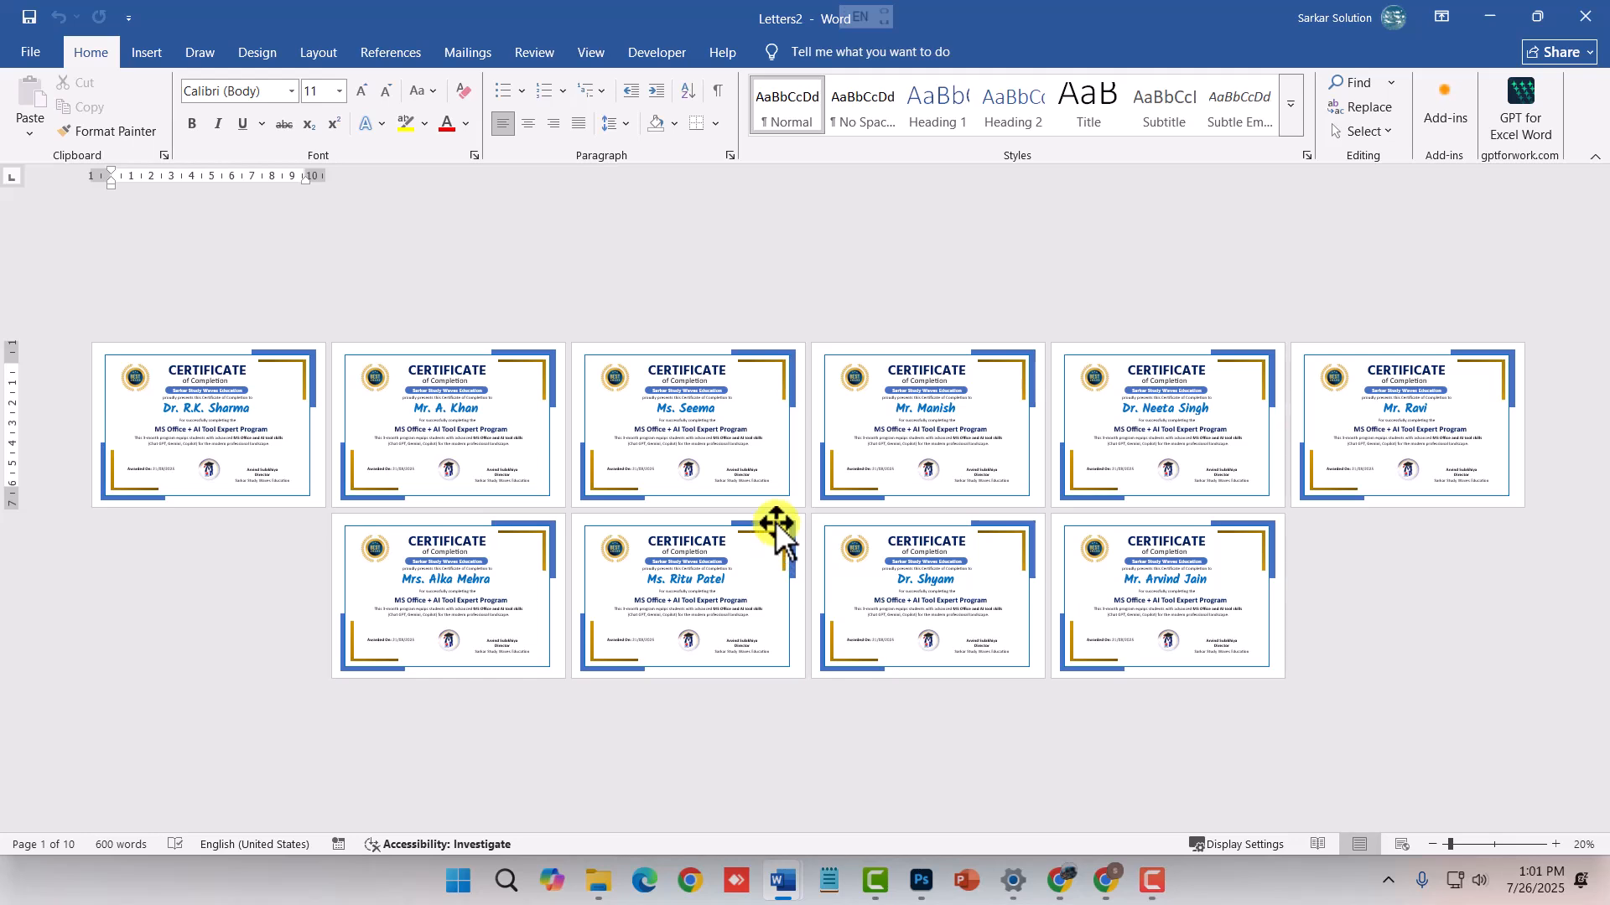
scroll(775, 520, "up", 6, "ctrl")
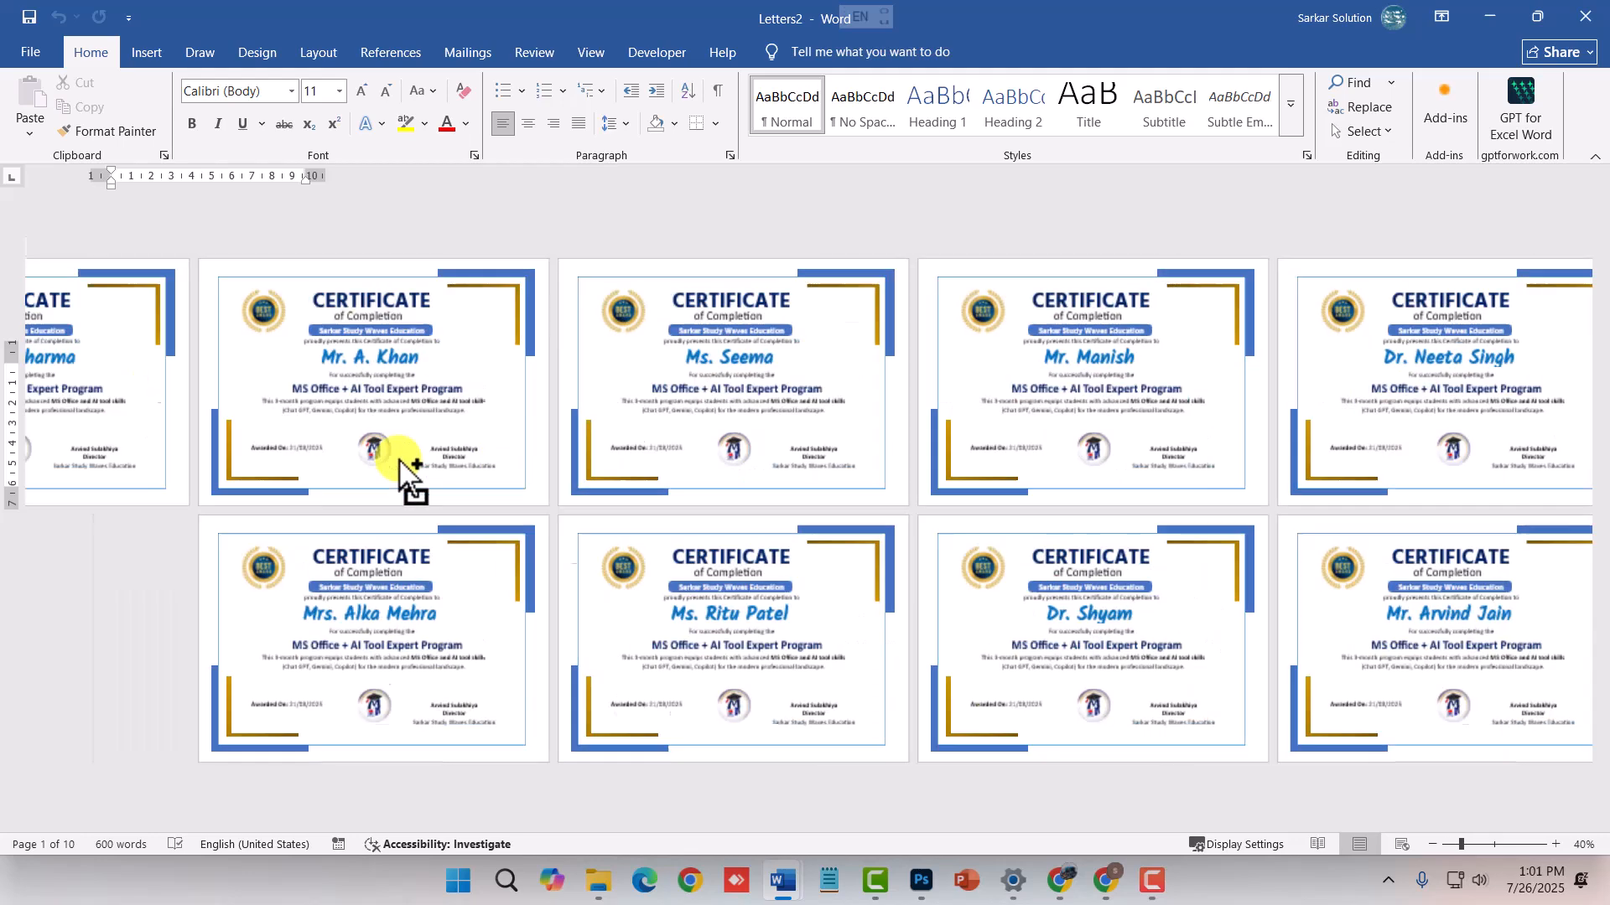
scroll(862, 580, "down", 2, "ctrl")
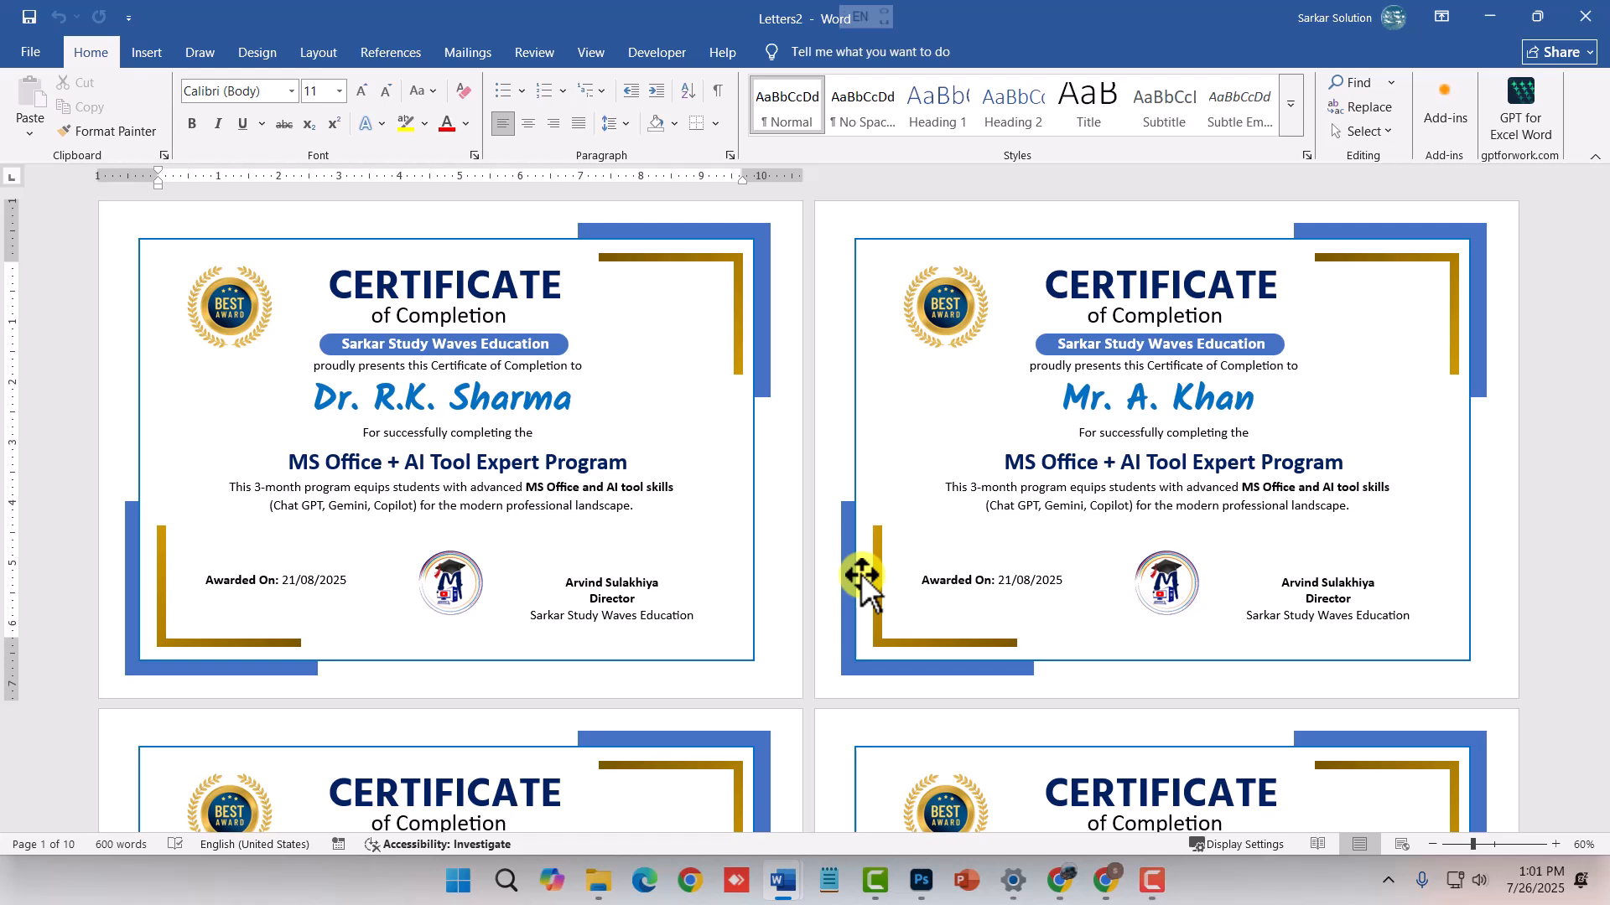
left_click(470, 51)
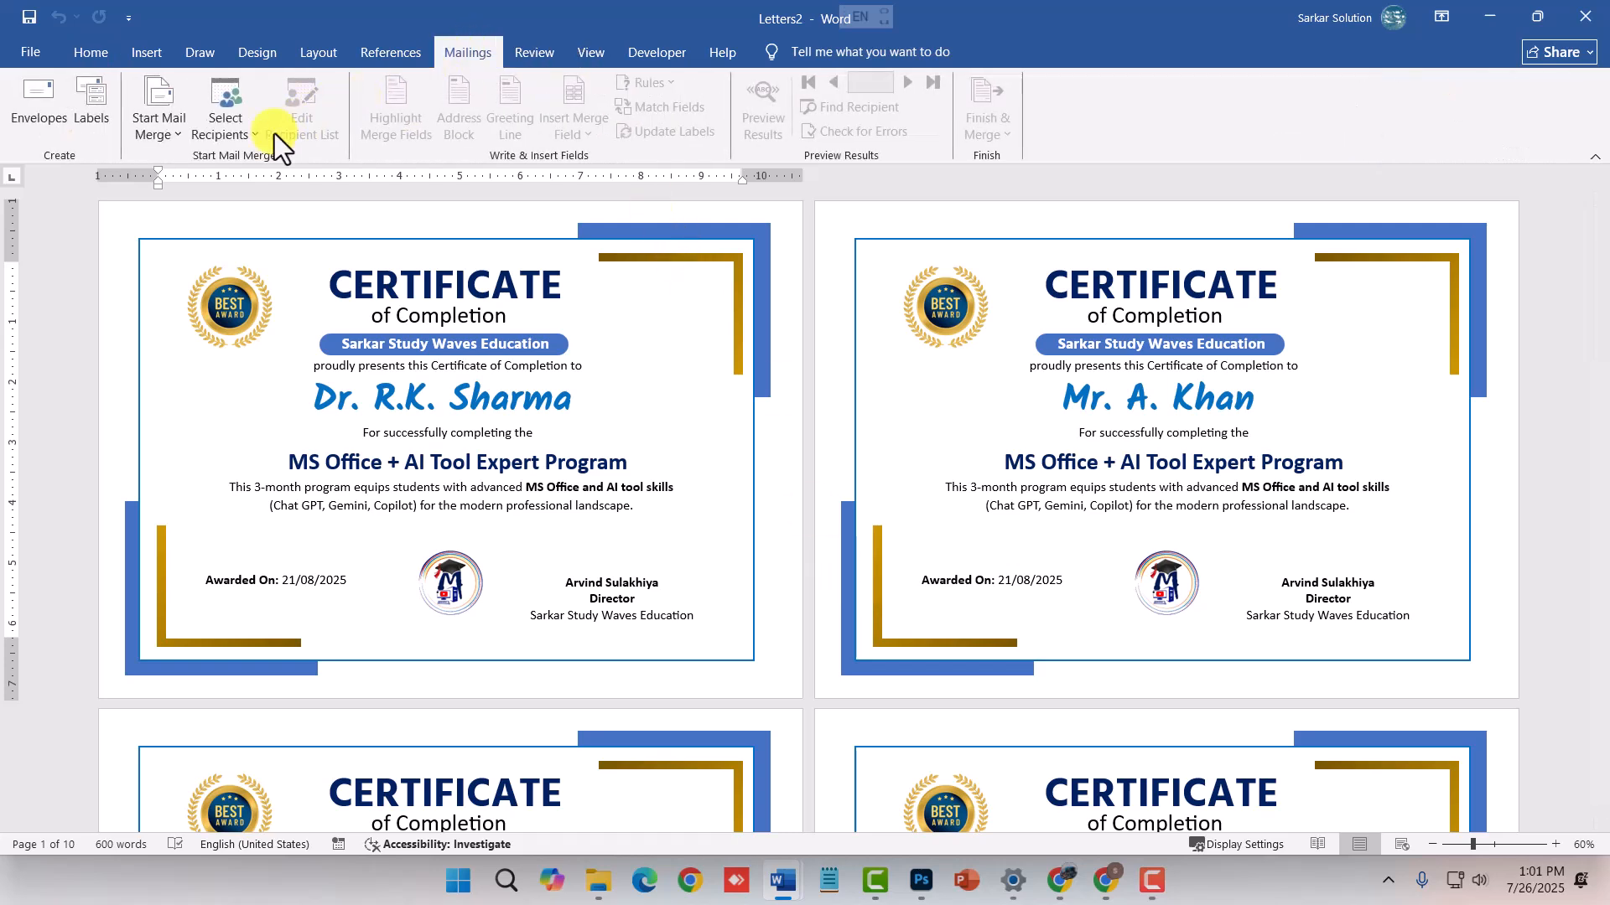
left_click(231, 136)
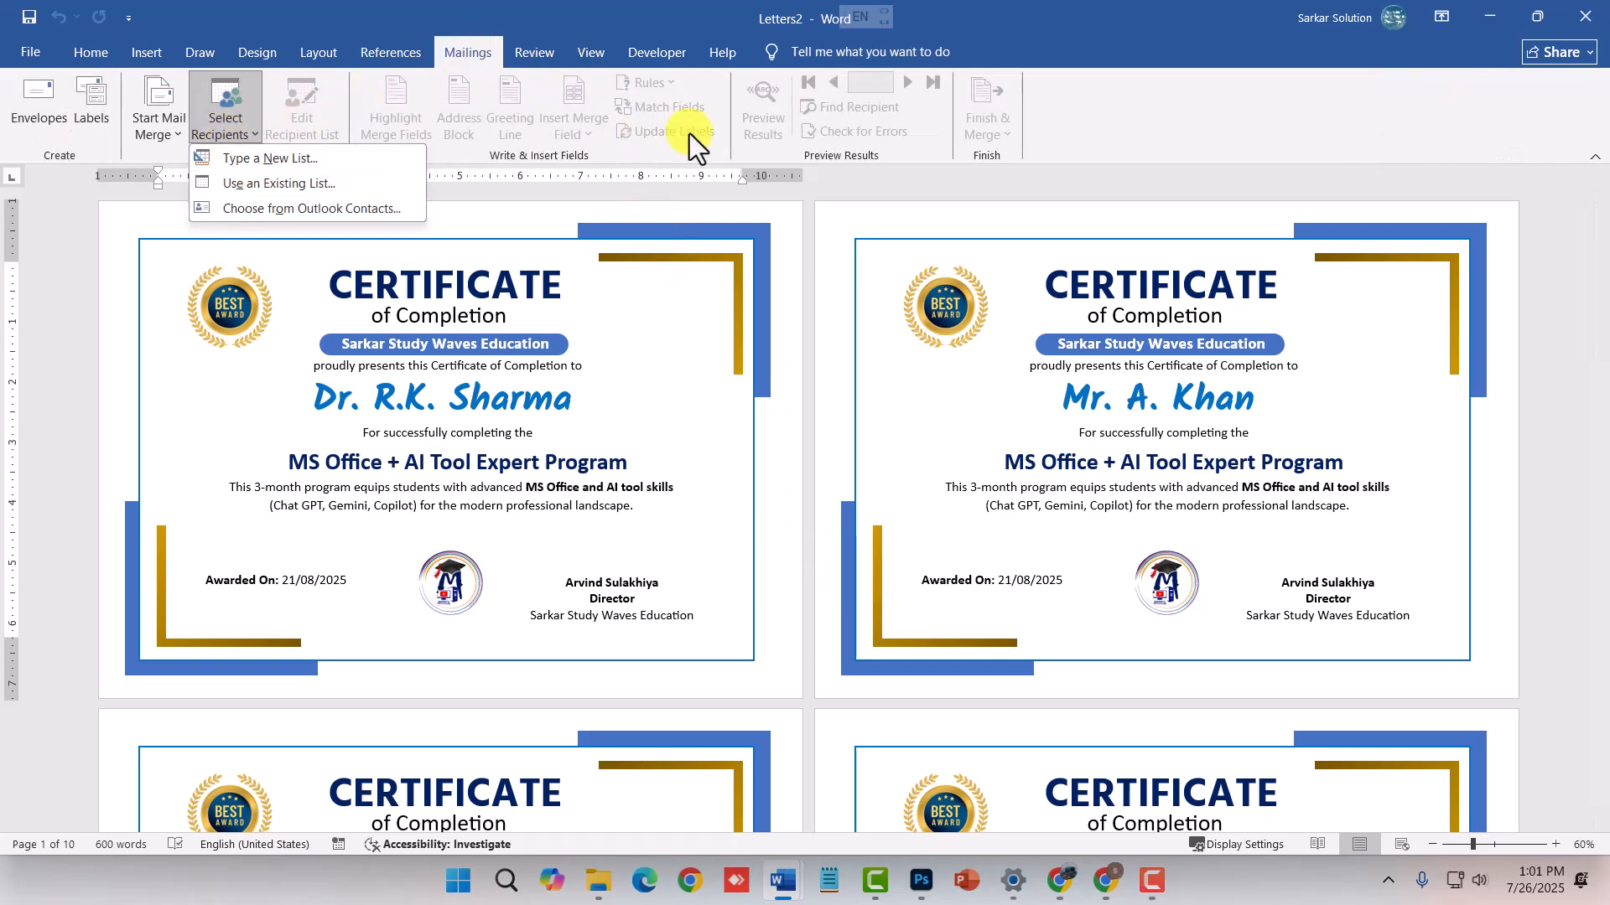
left_click(602, 134)
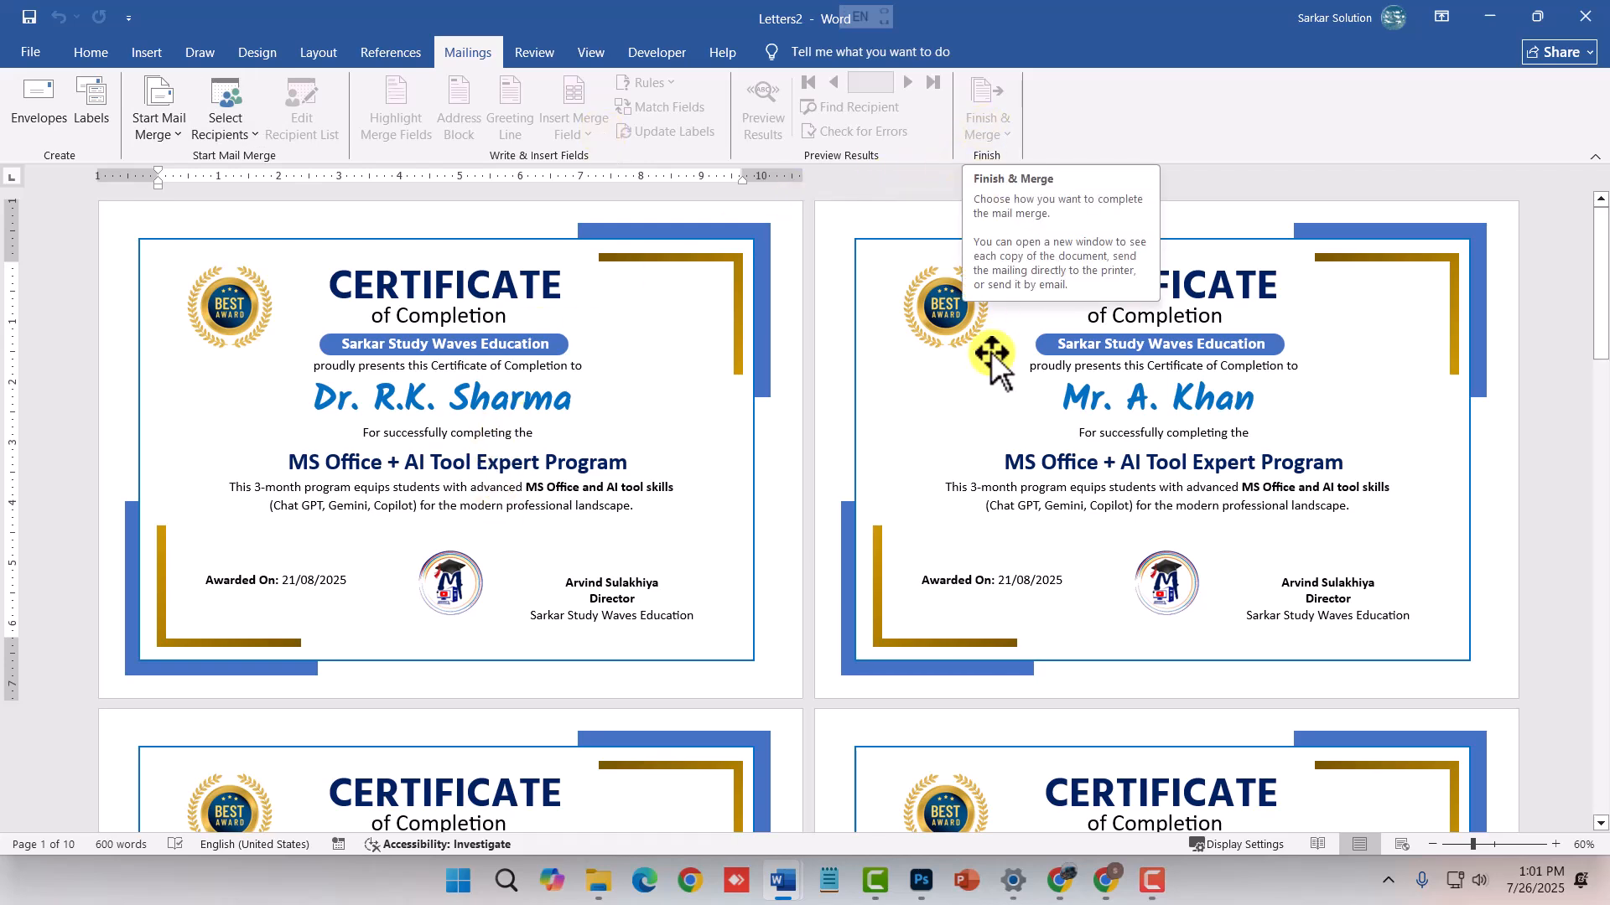
scroll(528, 460, "down", 5)
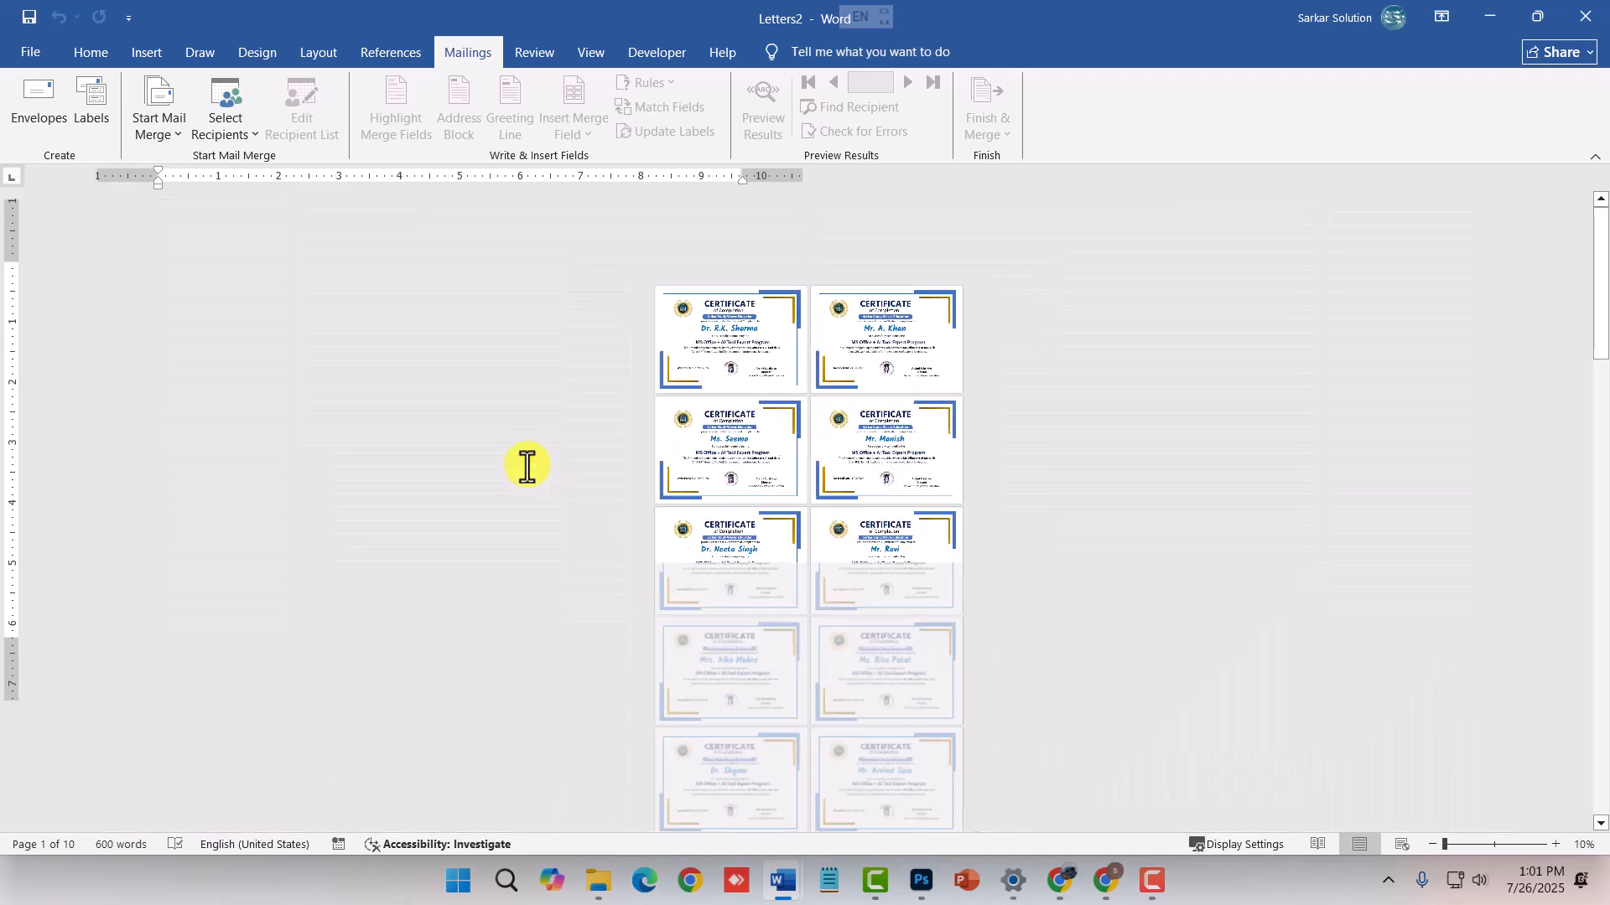
- Inspect the merged certificates' program description, award date and signature block up close, and compare the layout across all pages
scroll(758, 476, "up", 2)
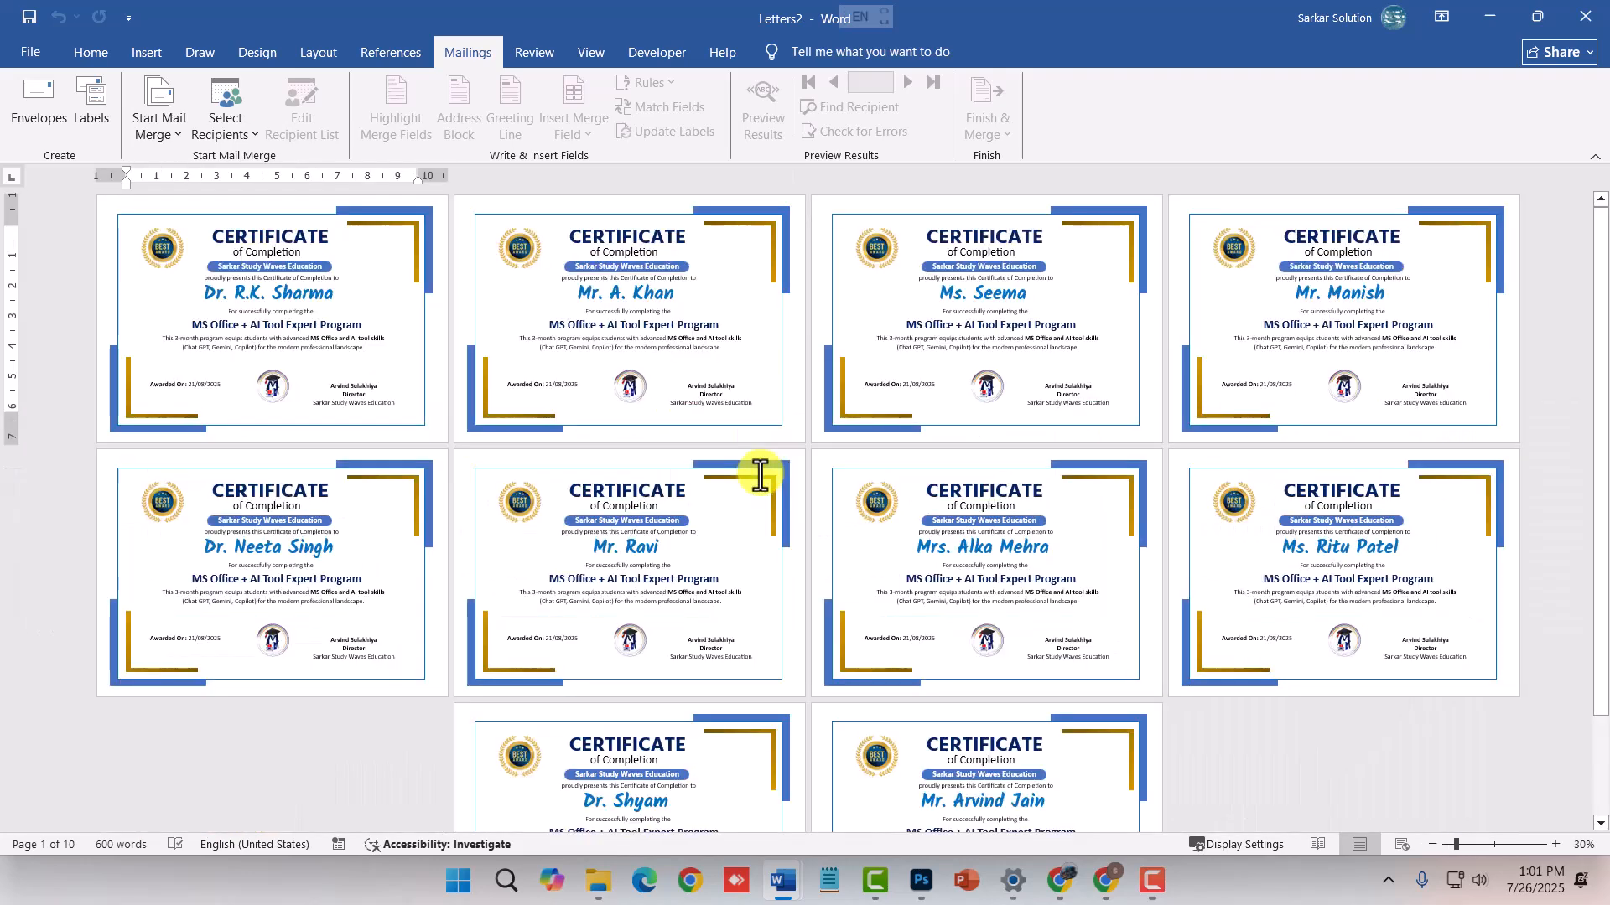
scroll(746, 511, "down", 1)
left_click(721, 597)
scroll(721, 597, "up", 8)
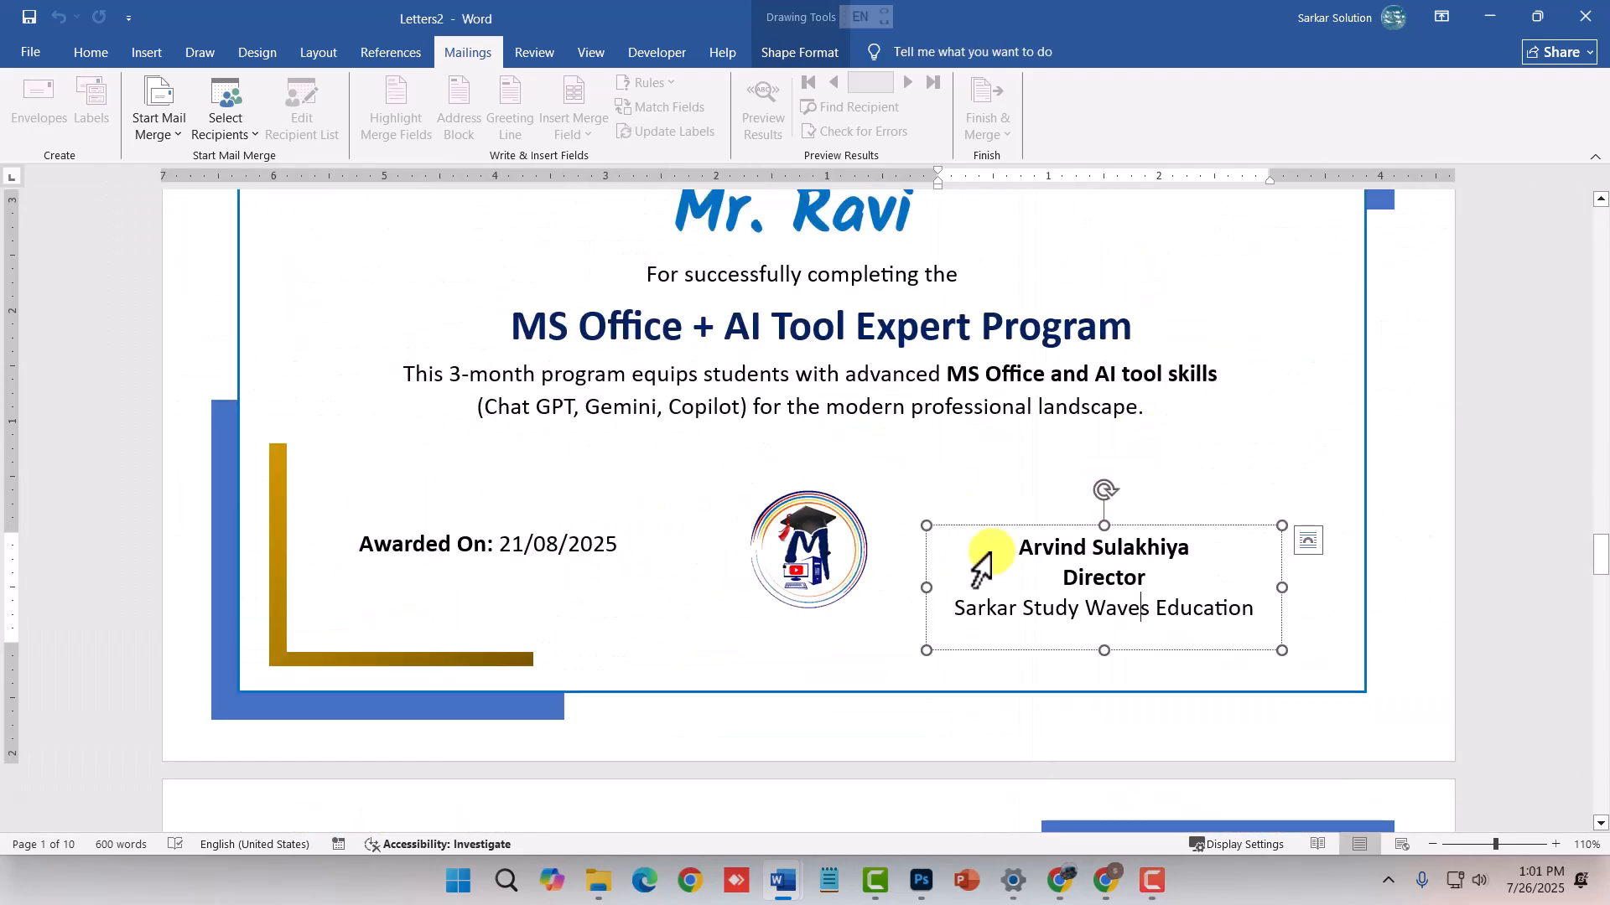
left_click(1130, 456)
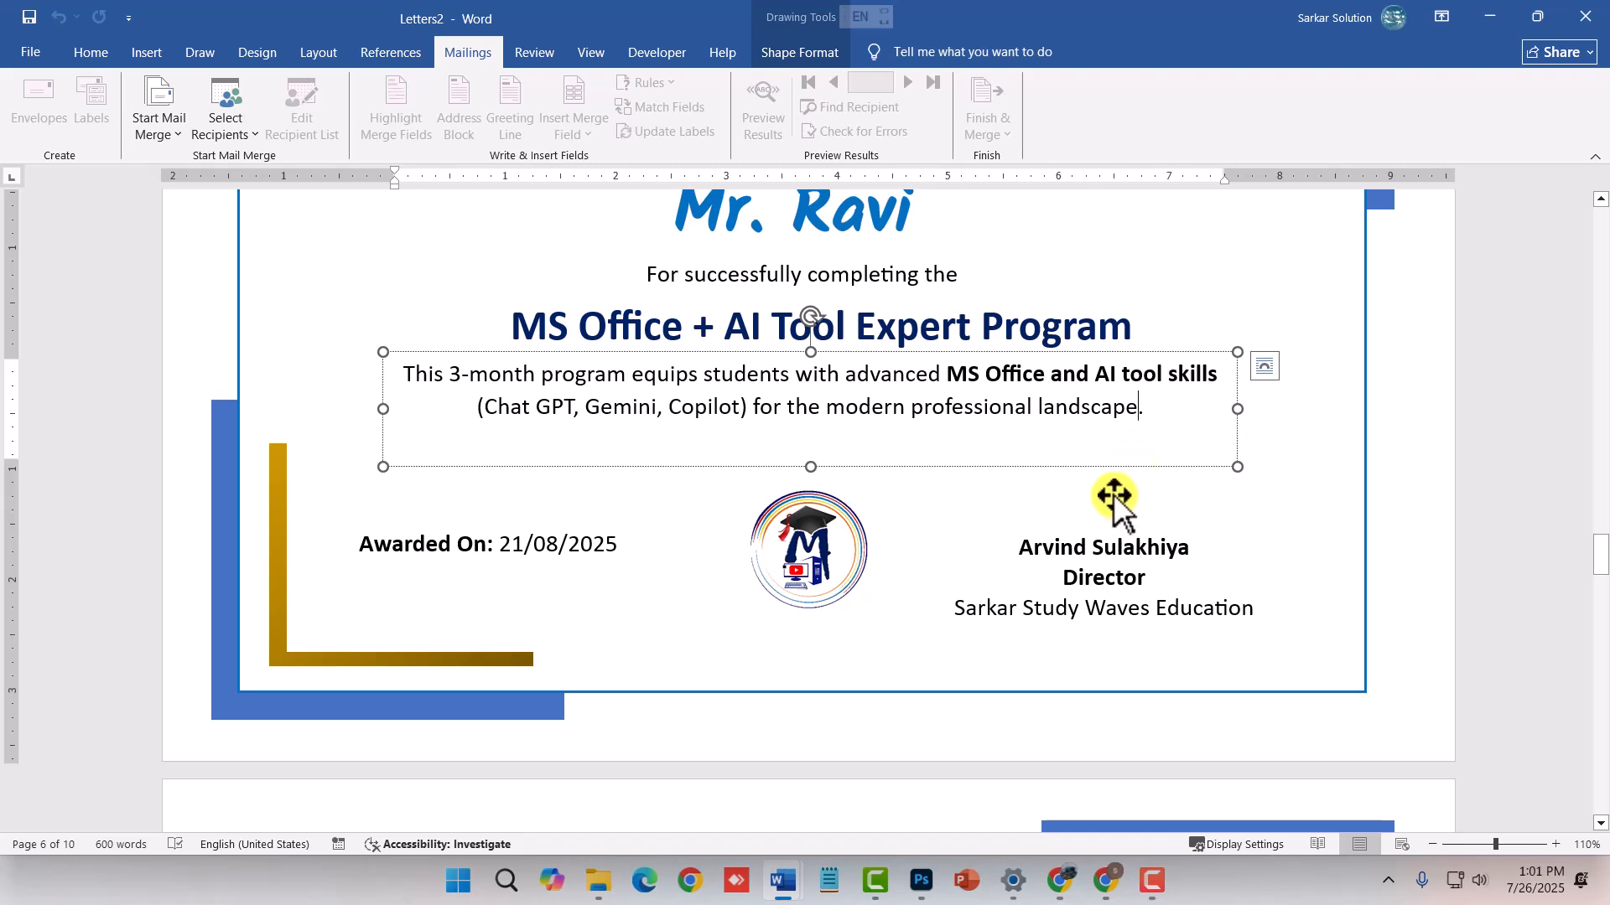
scroll(945, 546, "down", 6)
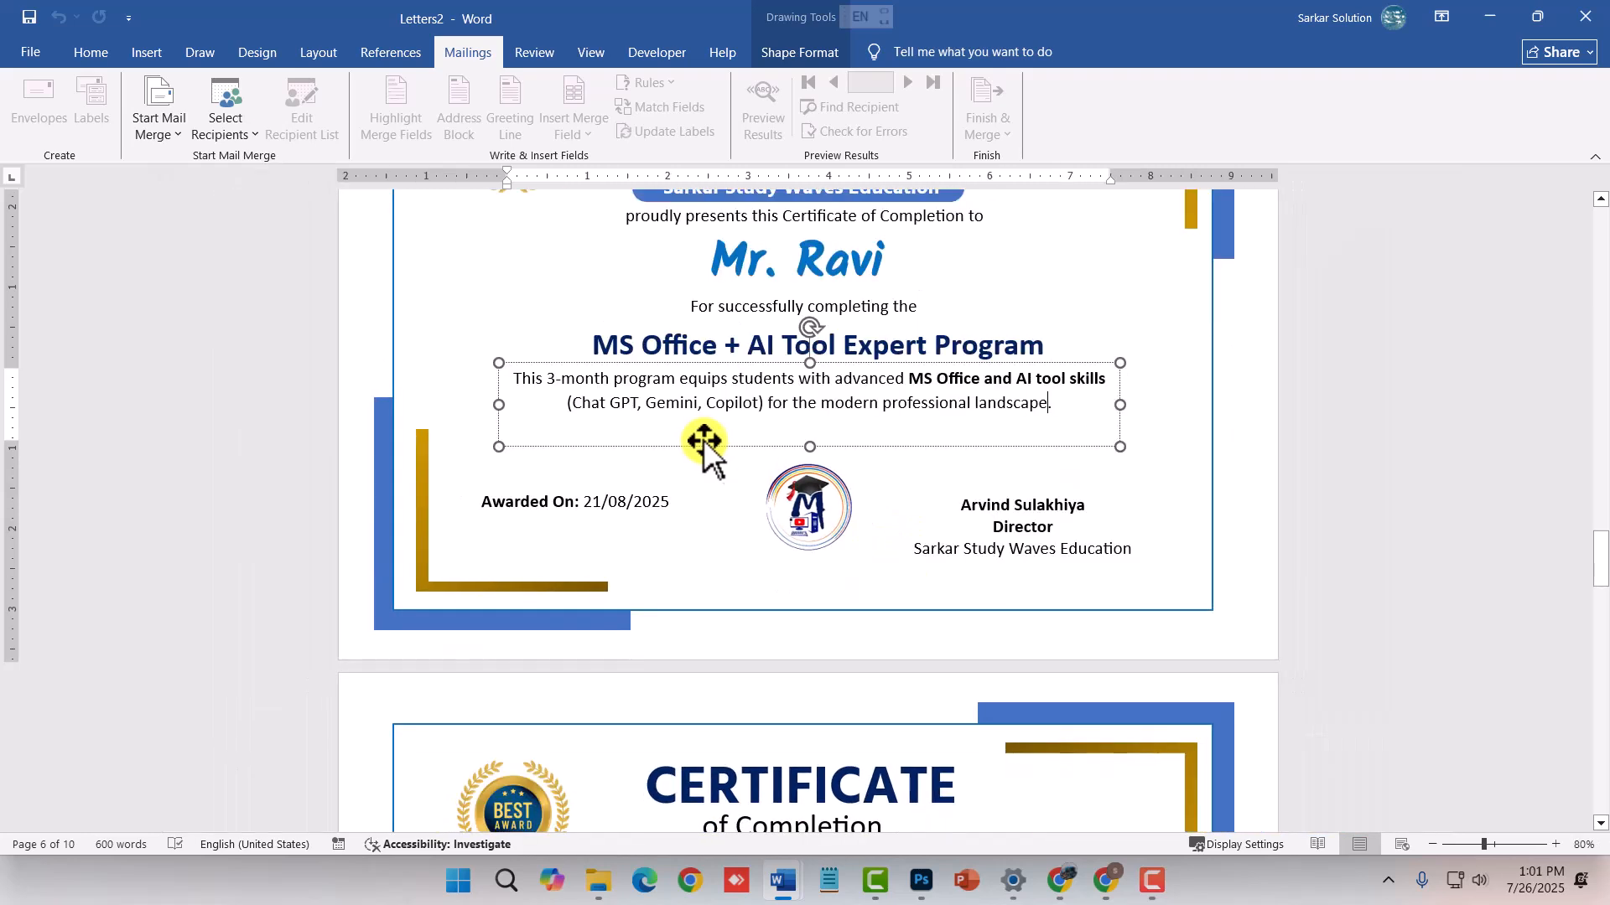
scroll(876, 411, "up", 2)
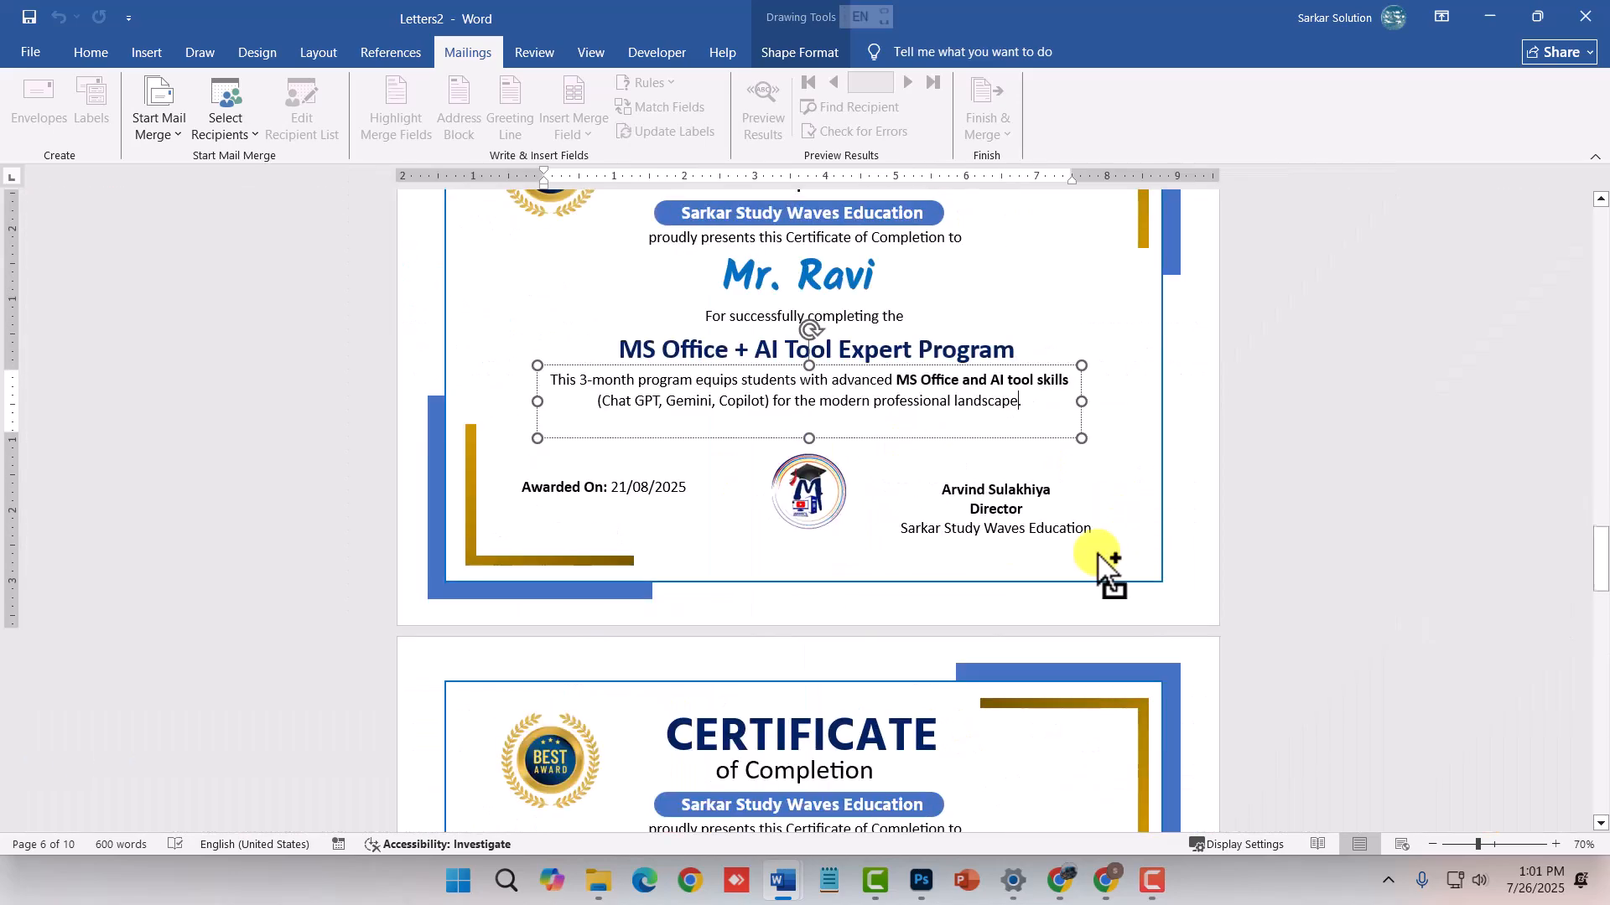
scroll(930, 559, "down", 2)
scroll(932, 560, "down", 2)
left_click(1336, 449)
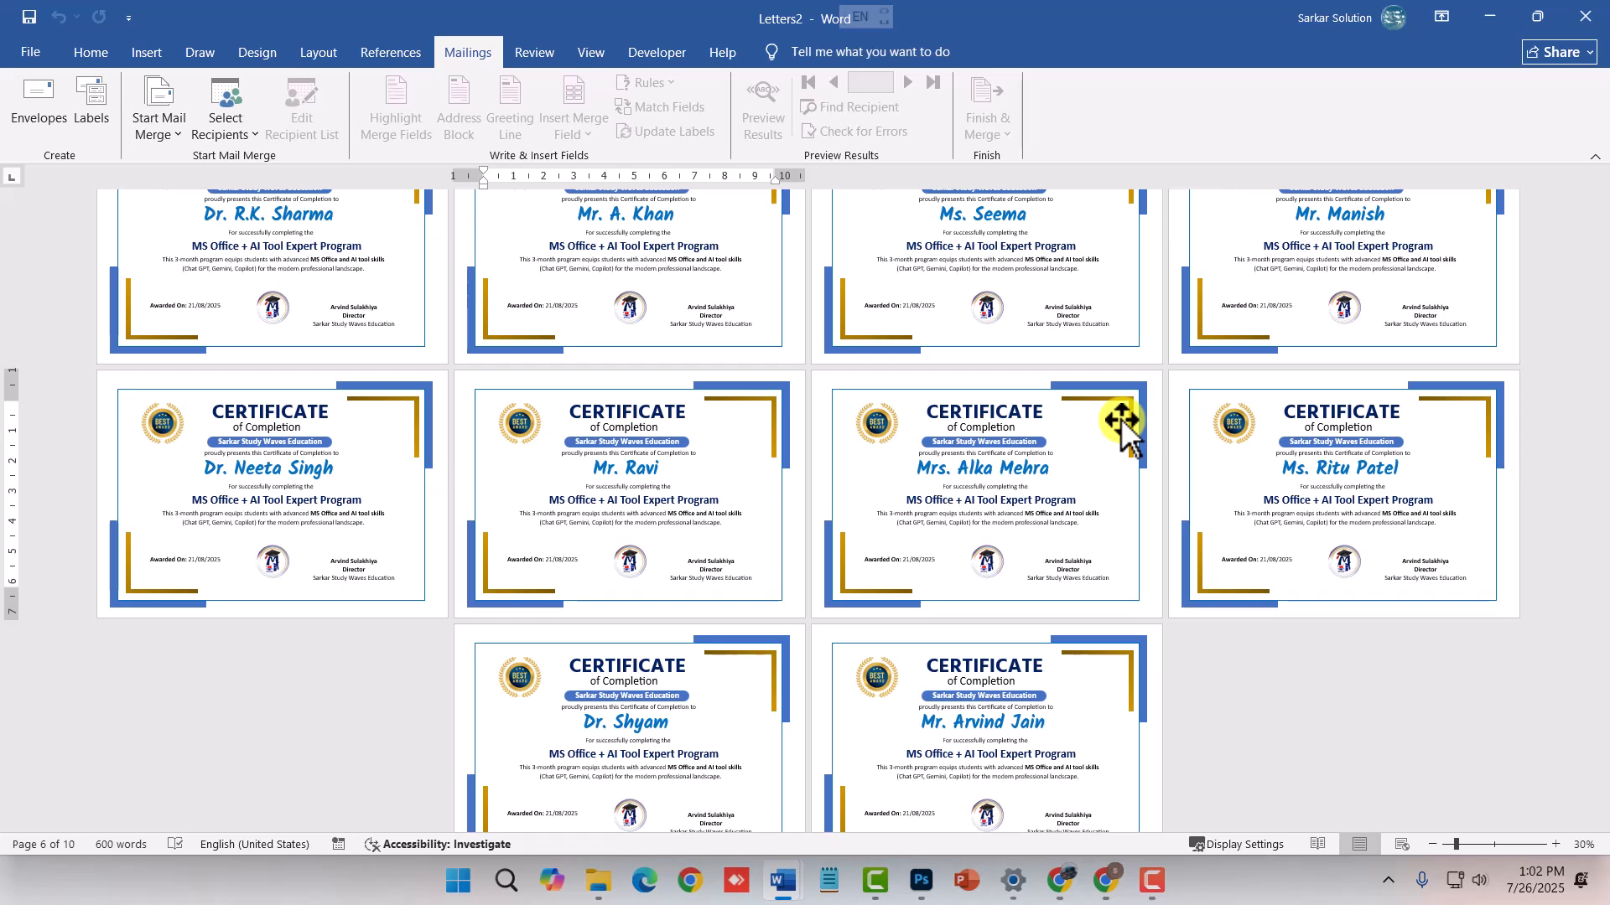
scroll(964, 582, "up", 2)
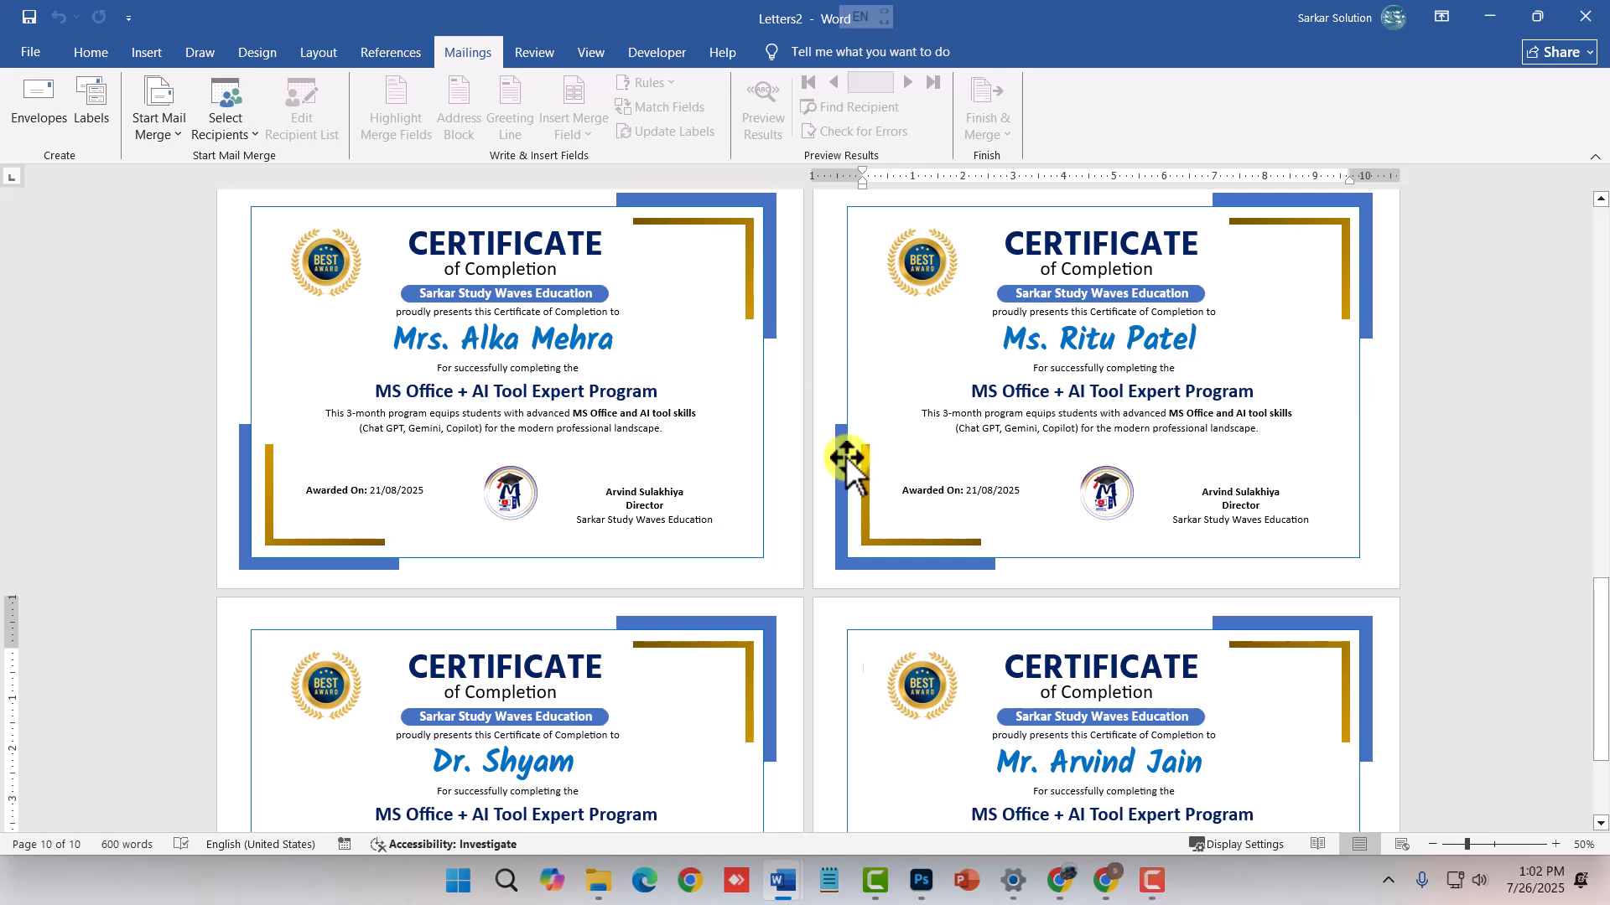
- Switch back to the Certificate Practice document and review its Name merge field, award date and program description
key("alt+Tab")
left_click(1048, 578)
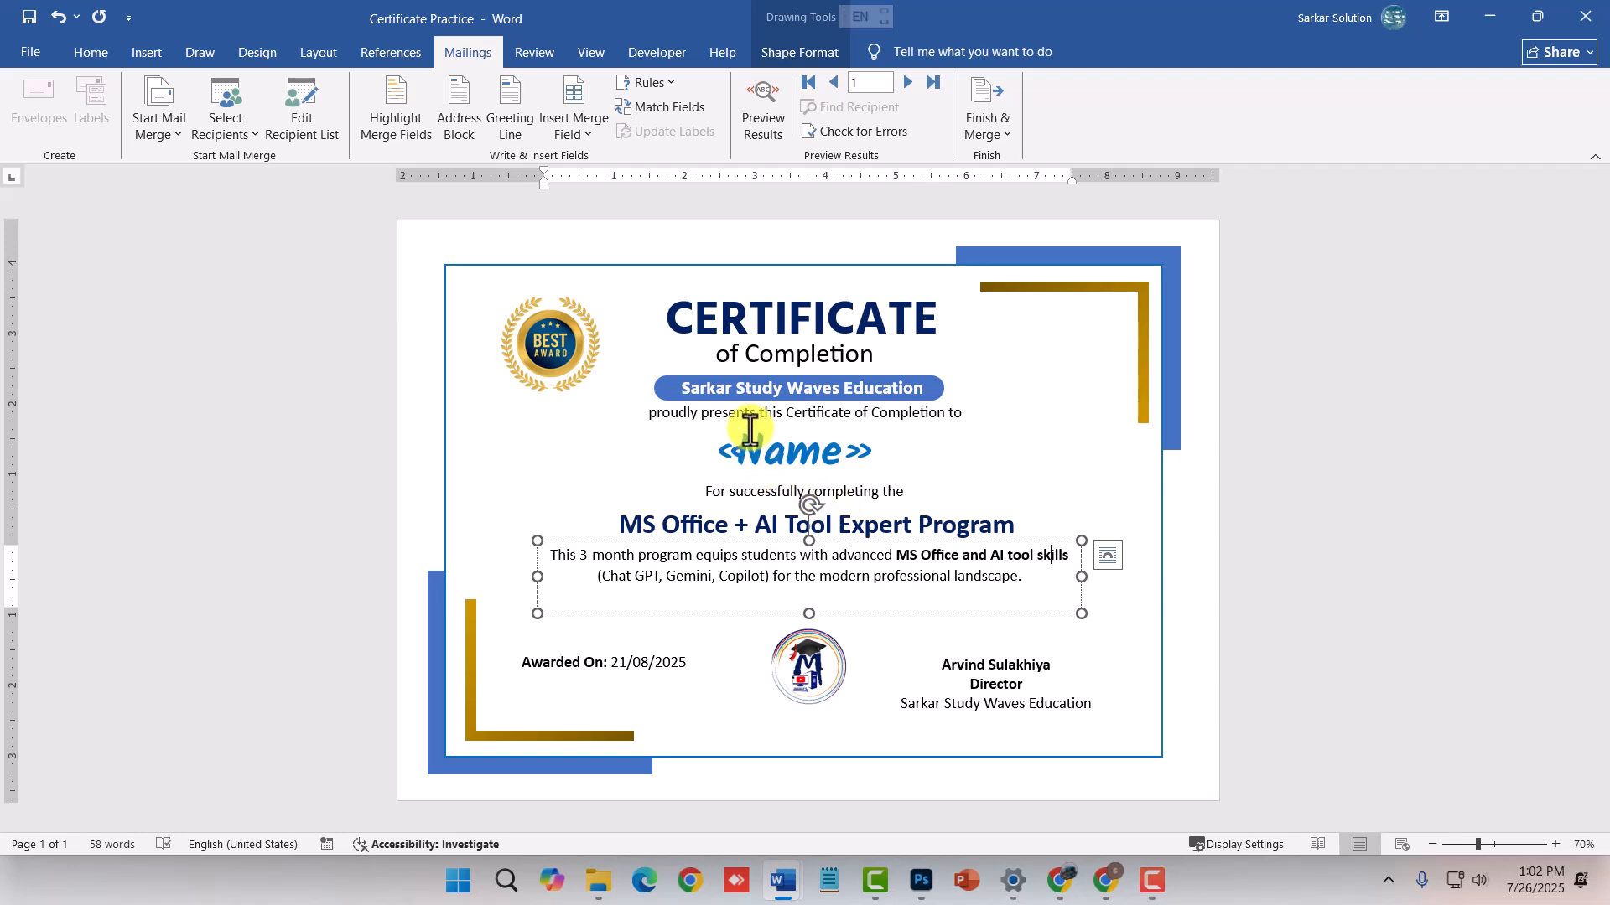
left_click_drag(730, 449, 863, 457)
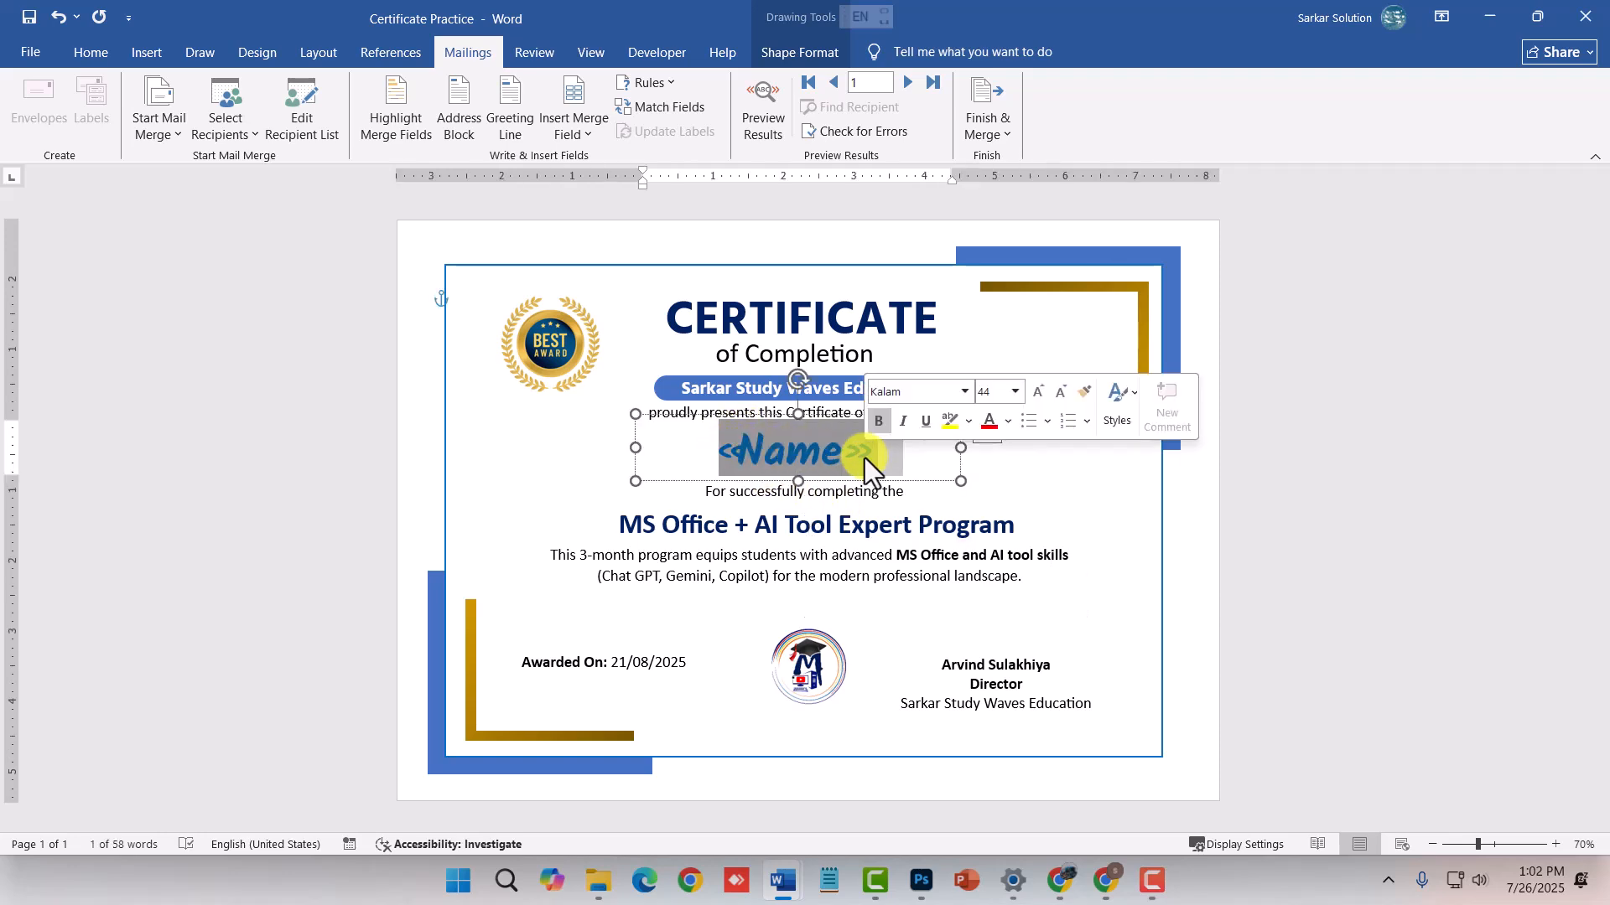
left_click(687, 664)
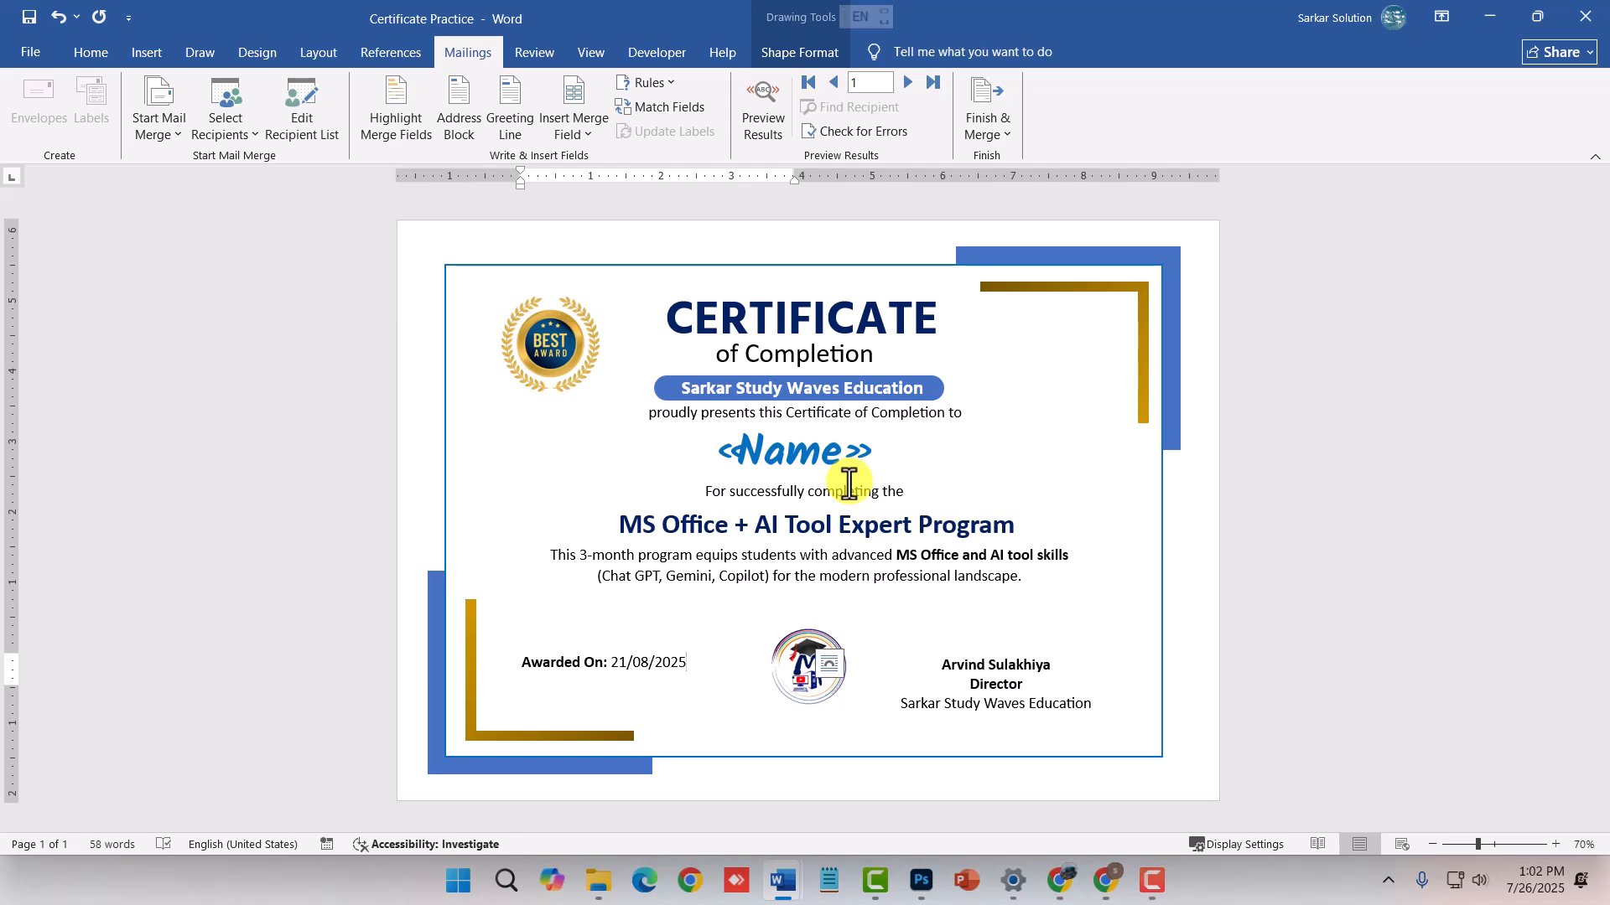
left_click(1074, 539)
left_click(1063, 574)
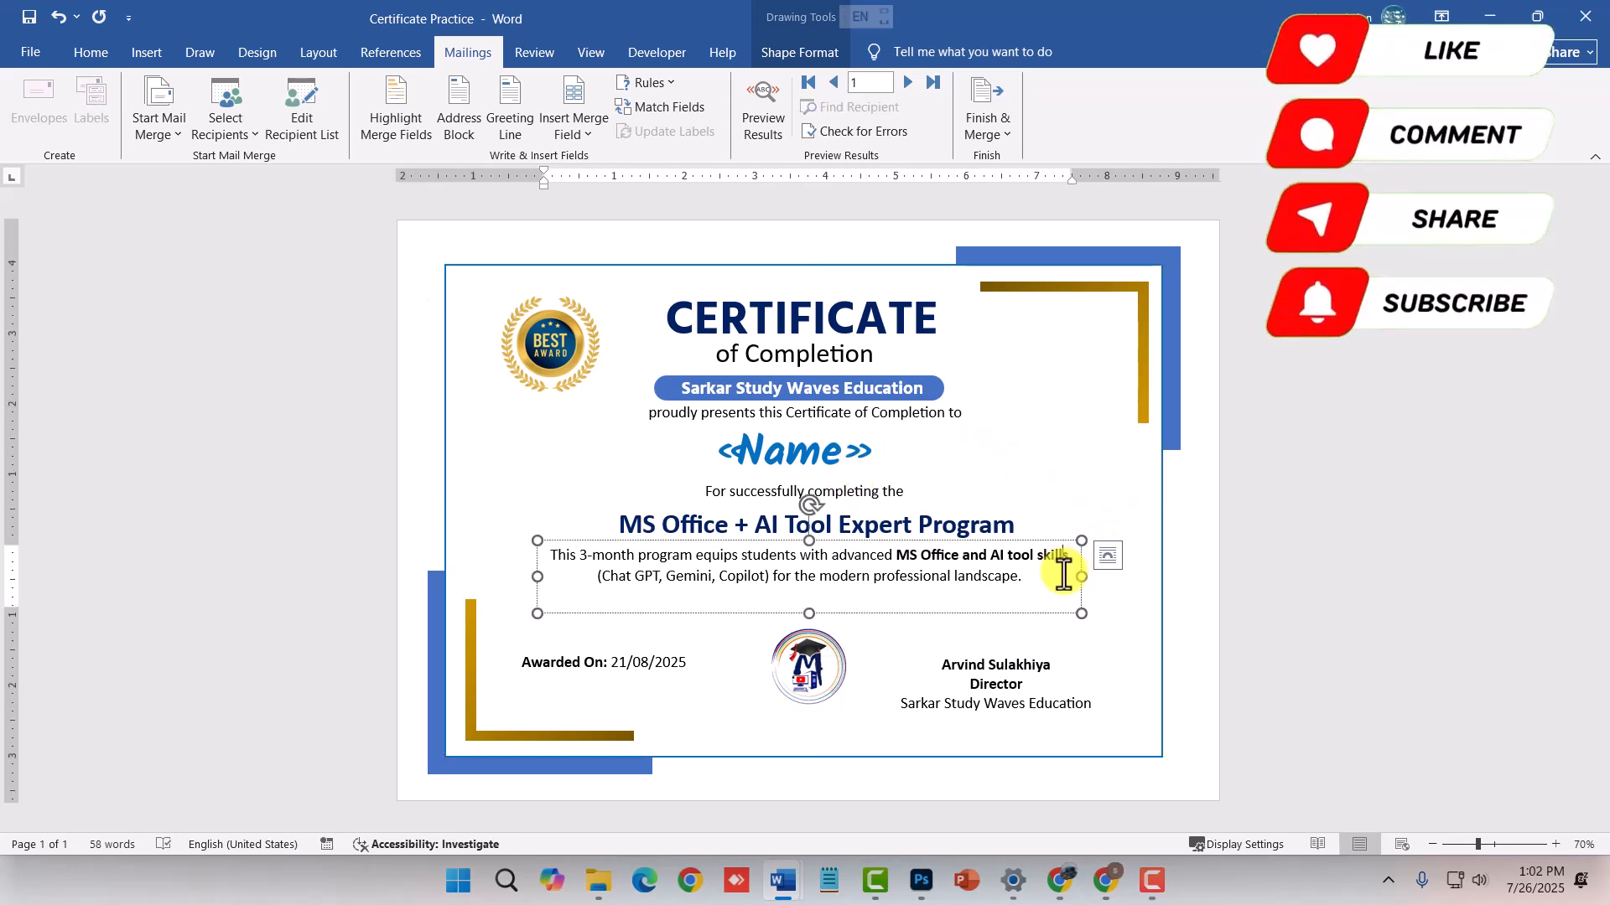